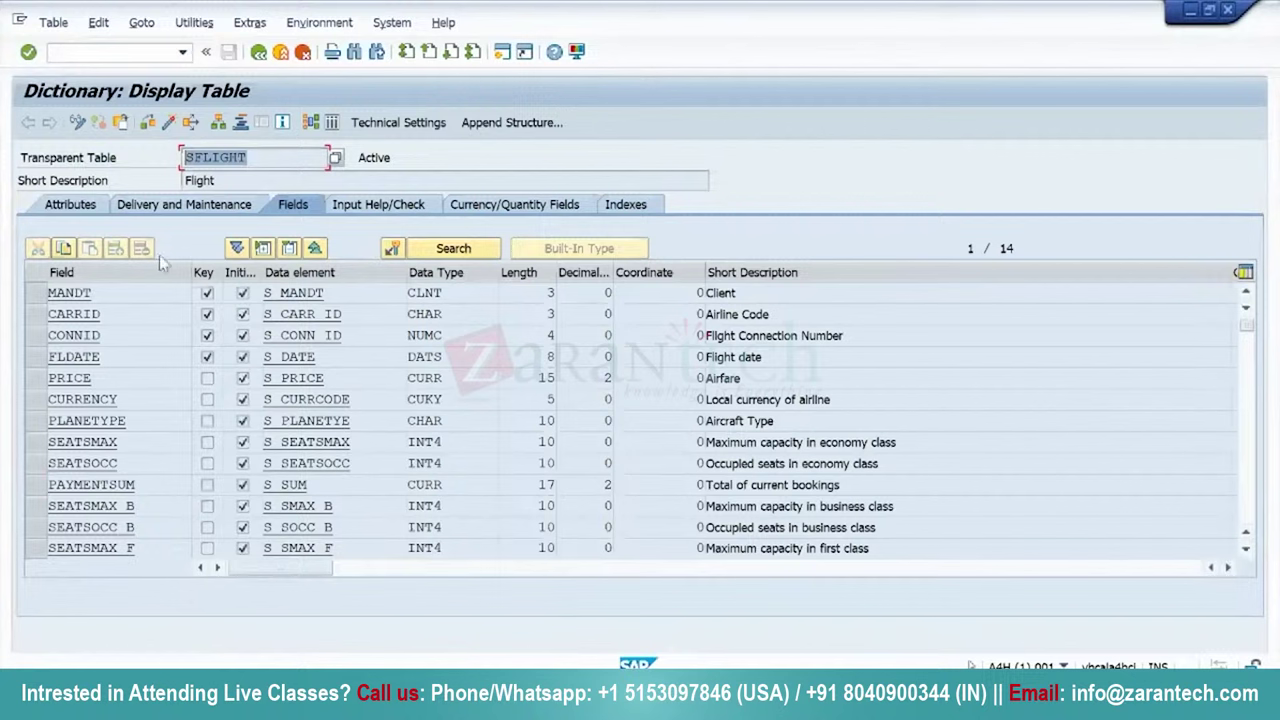
# Highlight SFLIGHT's MANDT and CONNID fields and their data elements S_MANDT and S_CONN_ID.
pyautogui.click(106, 296)
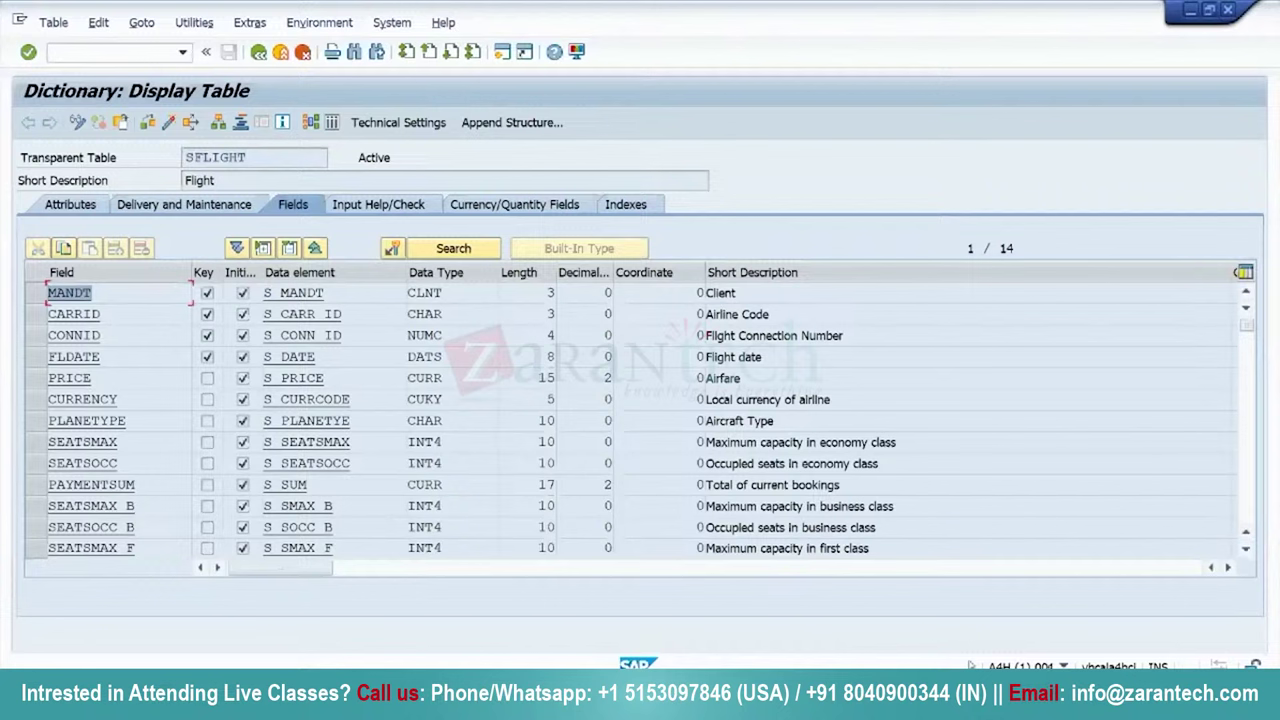
pyautogui.click(340, 297)
pyautogui.moveTo(340, 297); pyautogui.dragTo(262, 303)
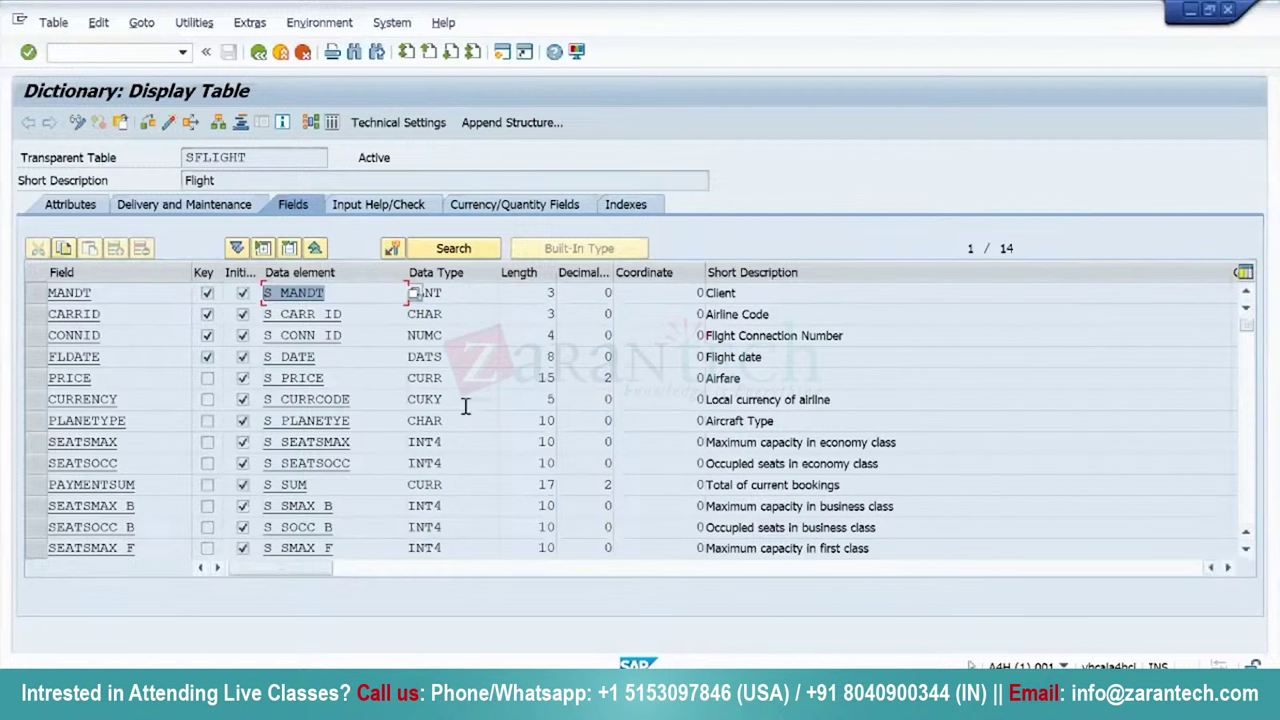
pyautogui.click(347, 333)
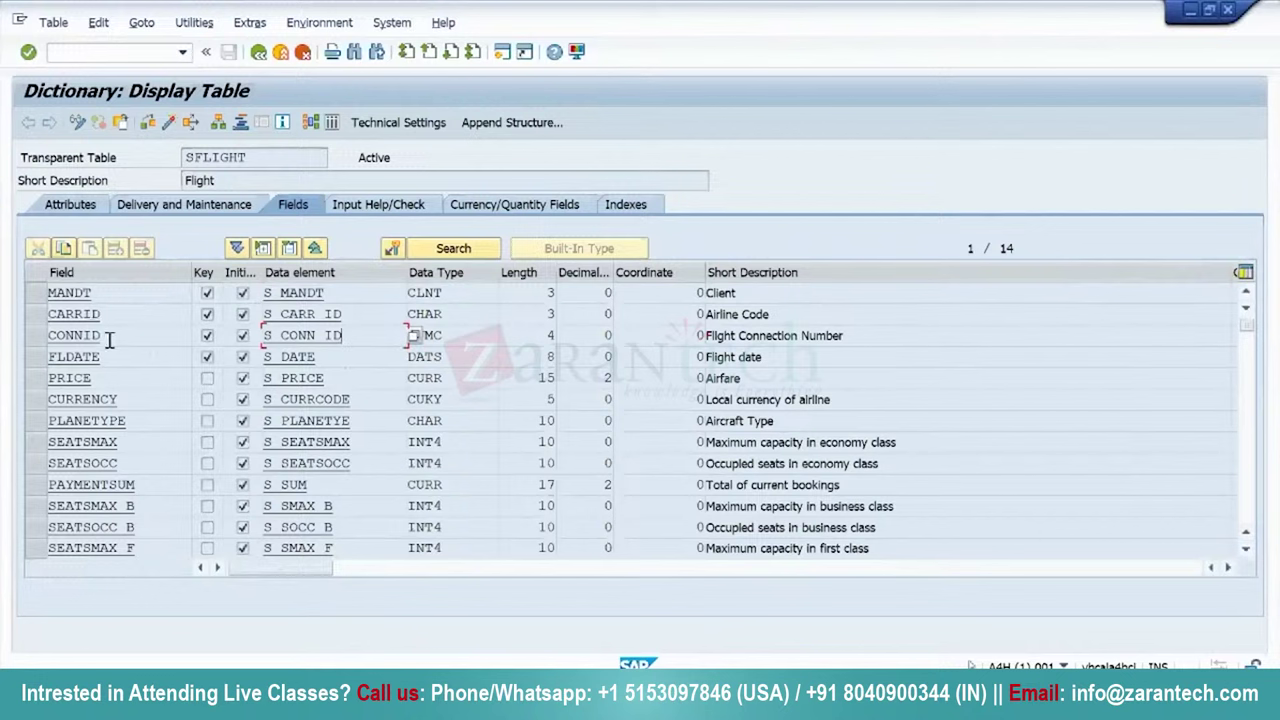
pyautogui.moveTo(102, 336); pyautogui.dragTo(42, 340)
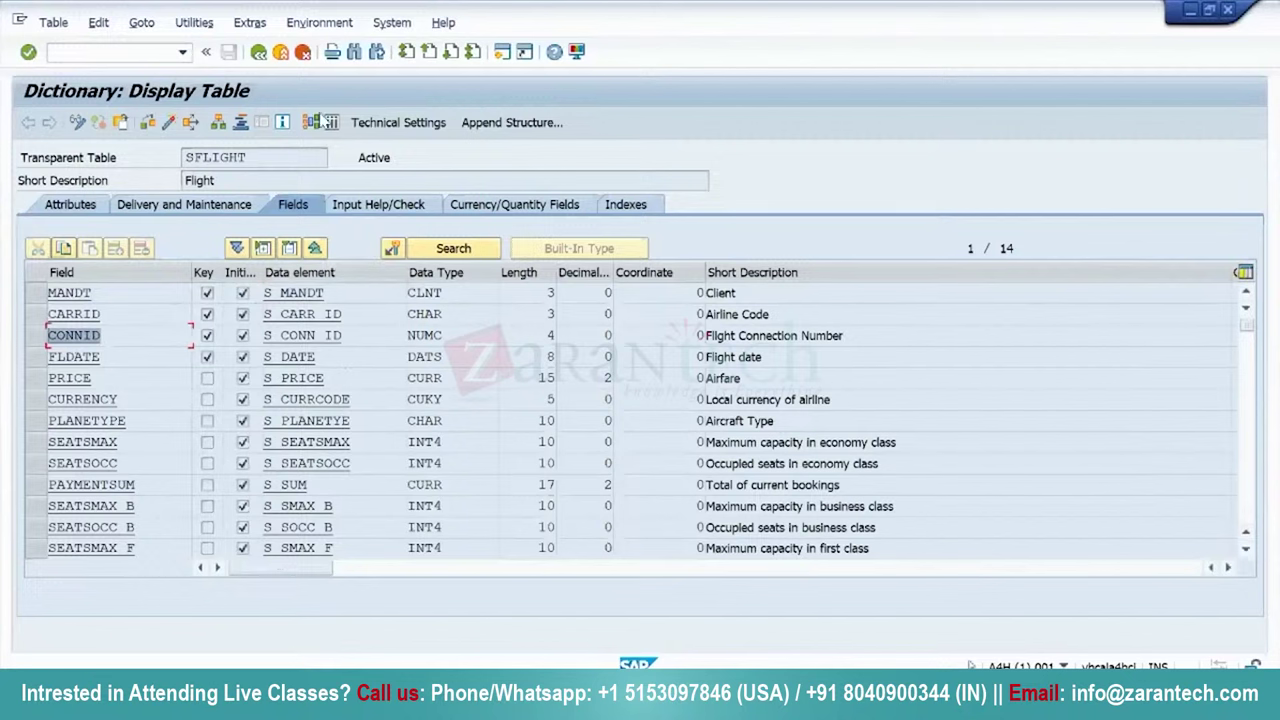
pyautogui.click(287, 426)
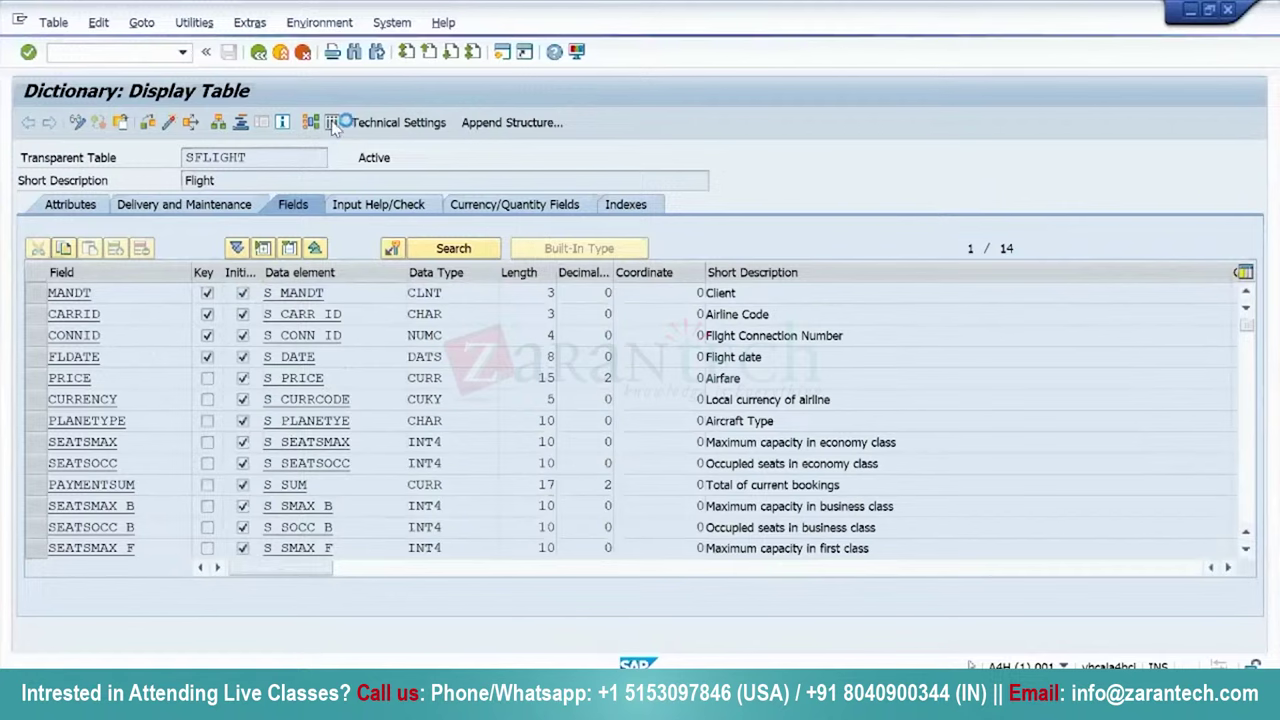
# Log on to the A4H system from SAP Logon with the user's ID and password.
pyautogui.moveTo(270, 705)
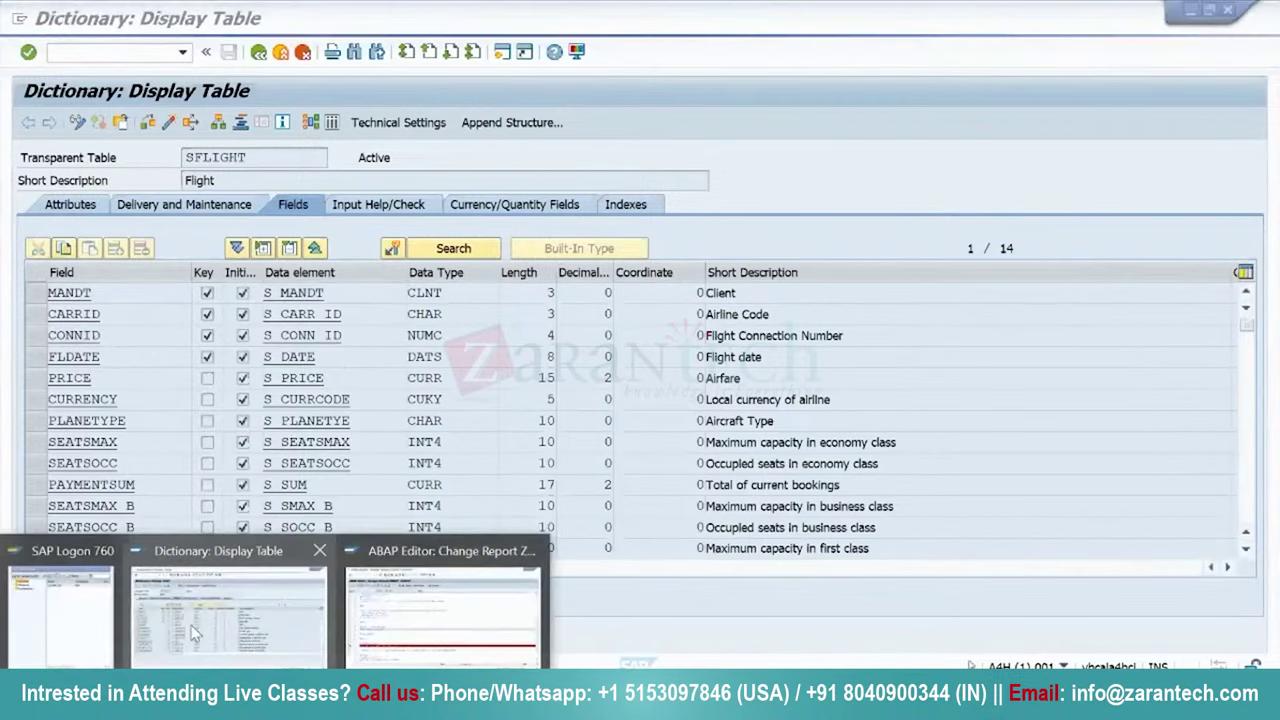
pyautogui.click(80, 605)
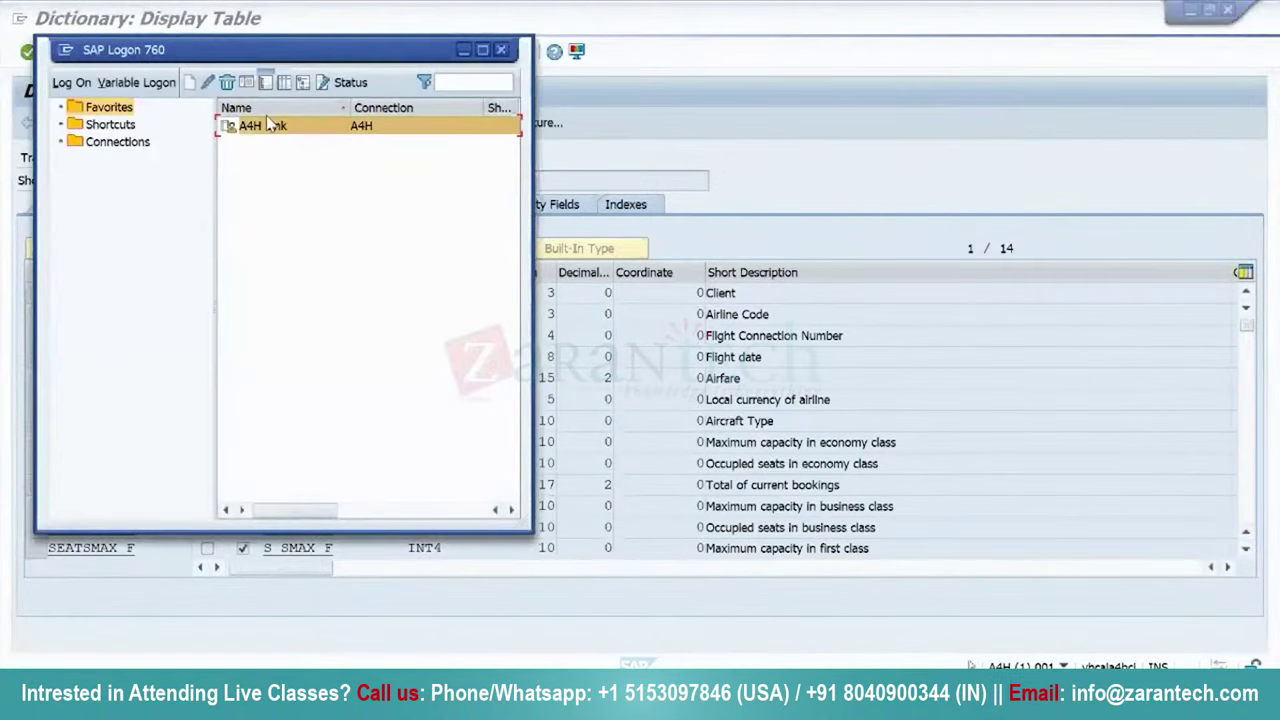
pyautogui.doubleClick(268, 126)
pyautogui.write('thevaja')
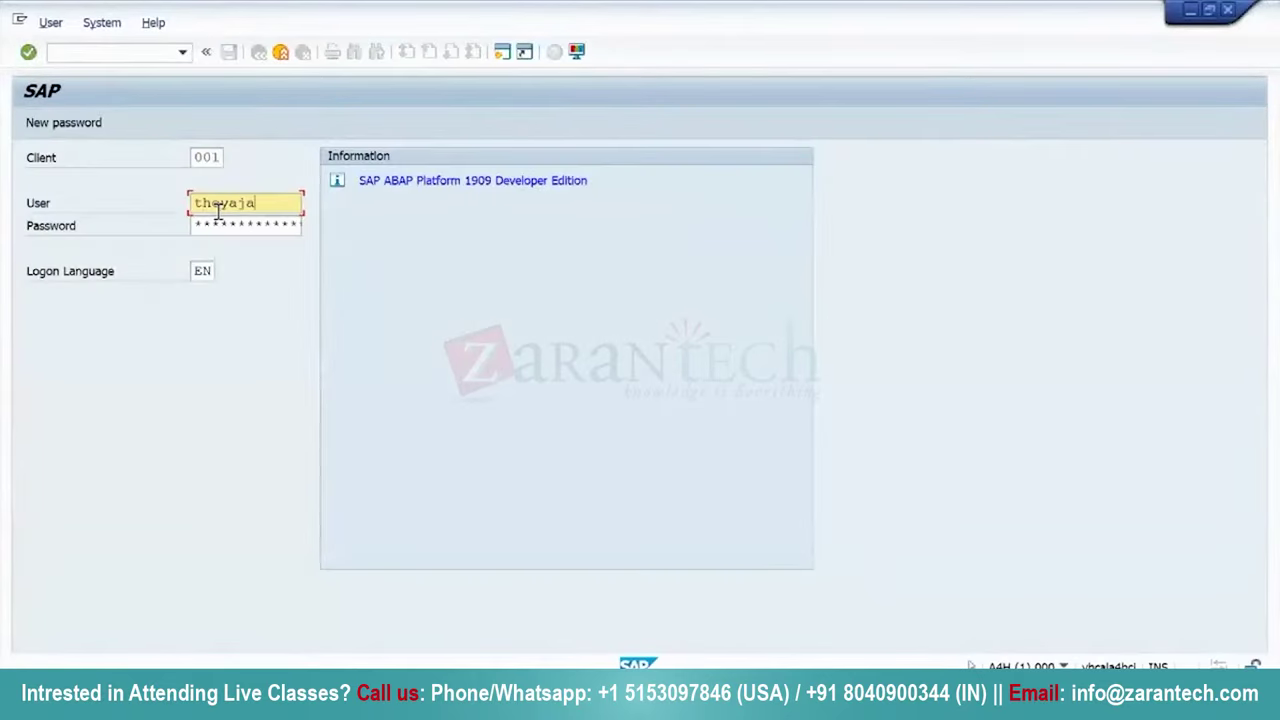
pyautogui.press('Tab')
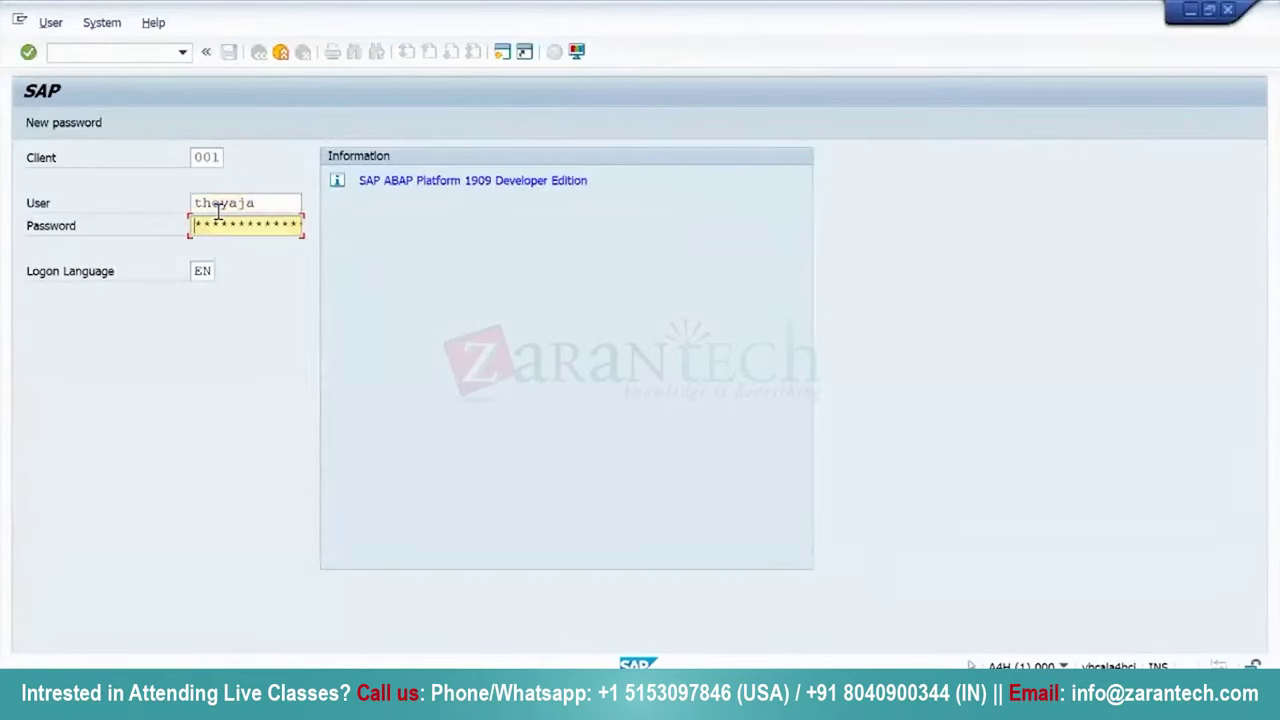
pyautogui.write('********')
pyautogui.press('Return')
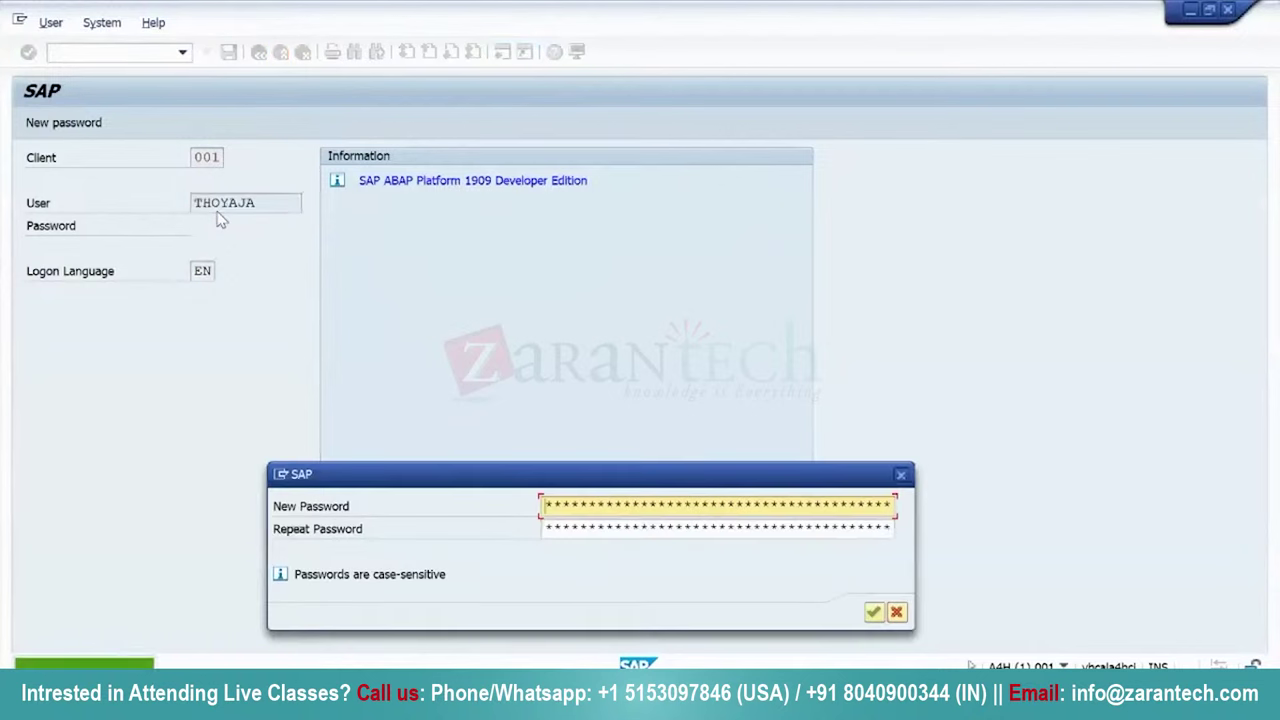
# Set and confirm a new password, then dismiss the connection error and copyright notice.
pyautogui.write('**********')
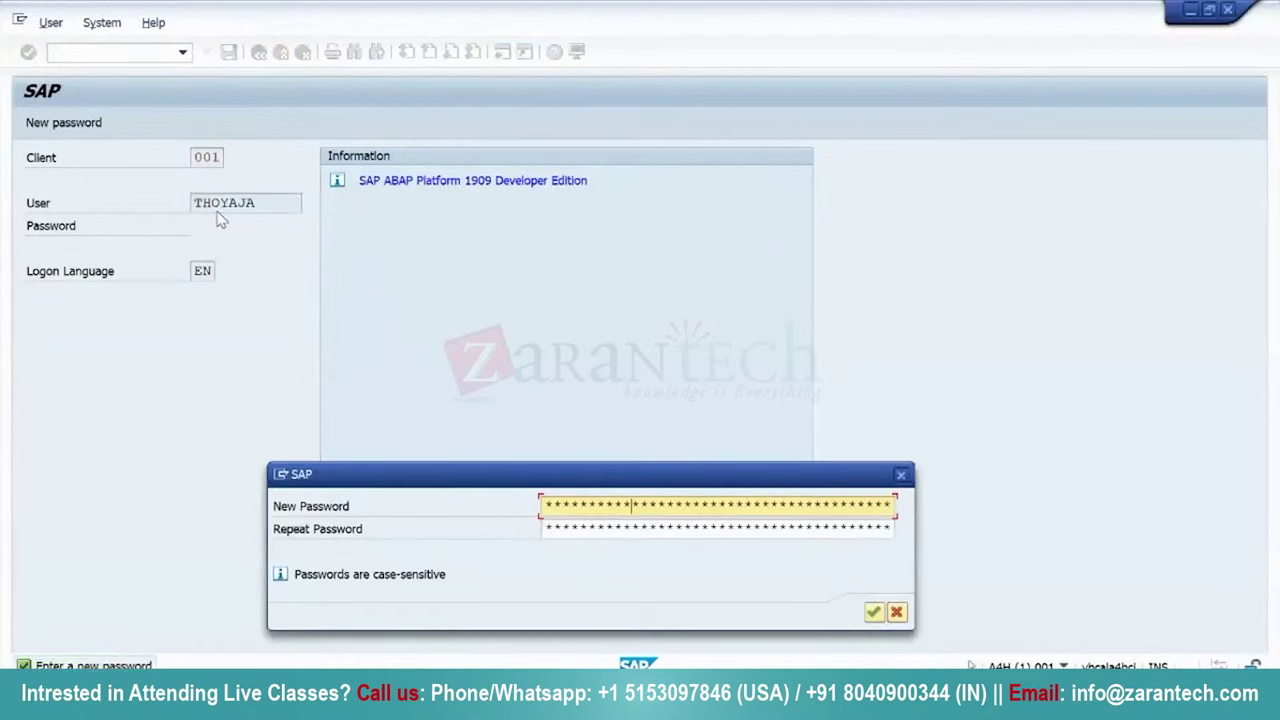
pyautogui.press('Tab')
pyautogui.write('********')
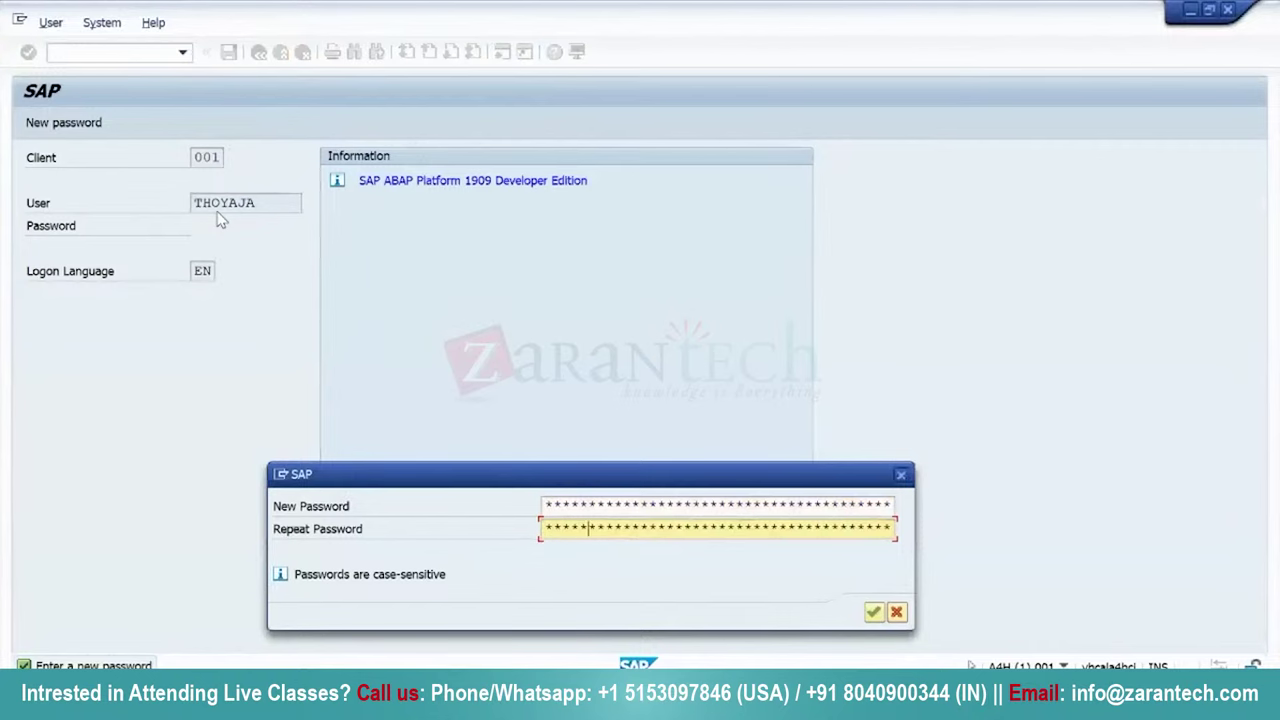
pyautogui.press('Return')
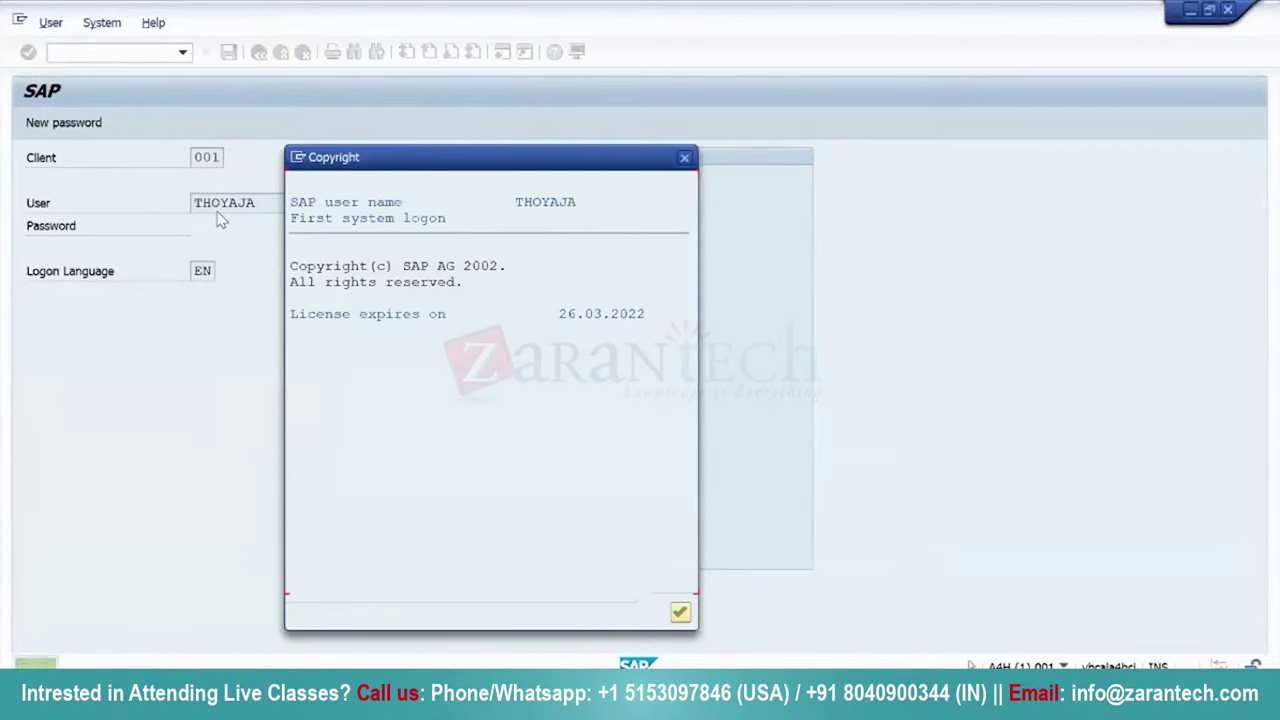
pyautogui.press('Return')
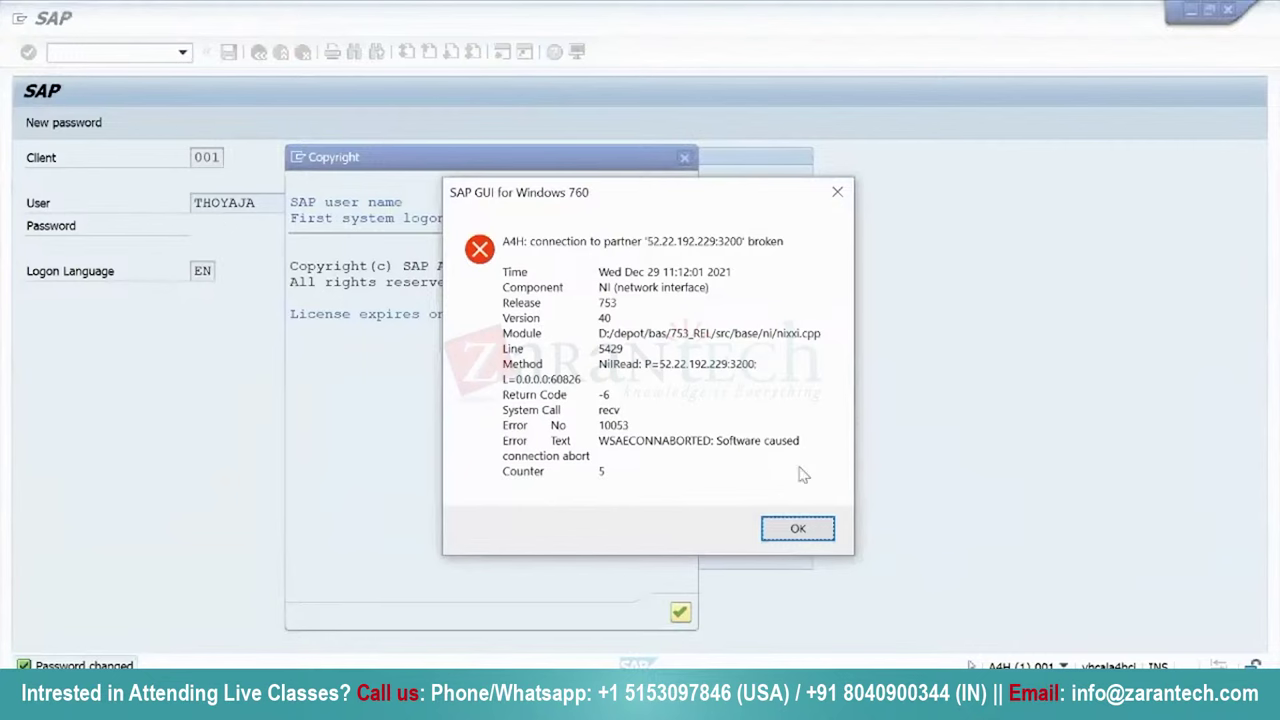
pyautogui.click(805, 532)
pyautogui.click(680, 612)
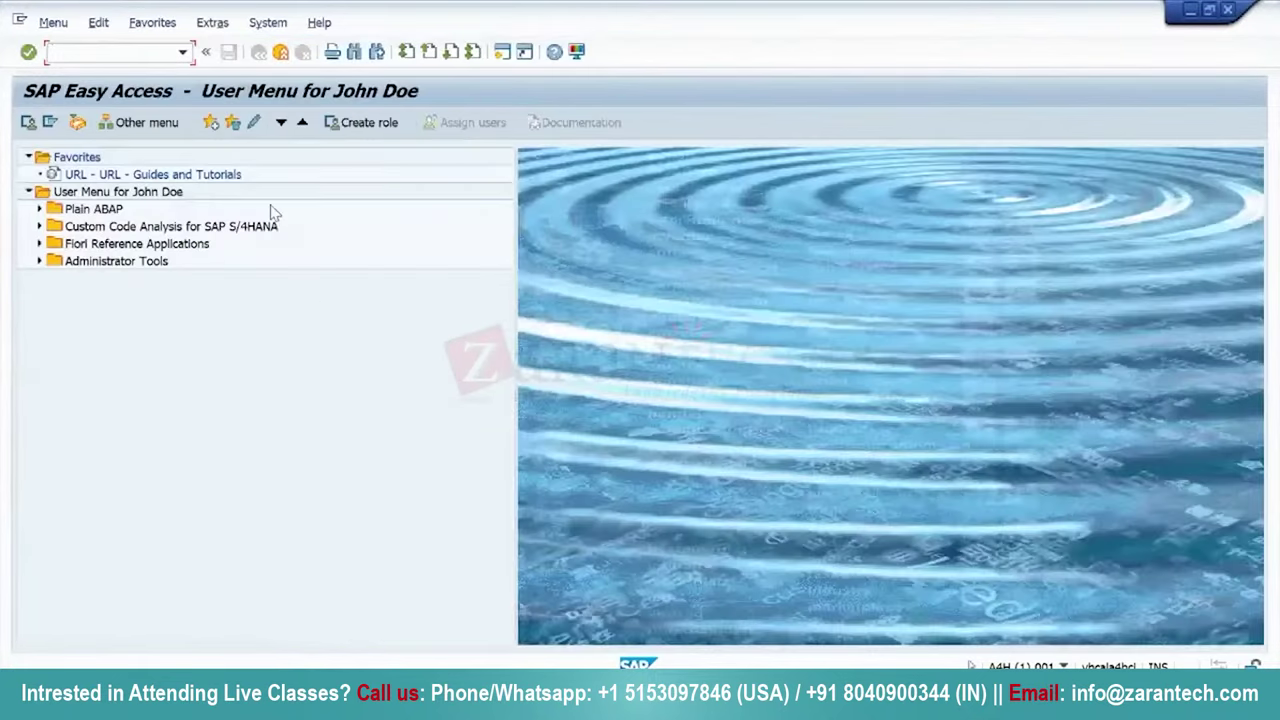
# Display table SFLIGHT in SE11 and list all its entries in the Data Browser.
pyautogui.write('se11')
pyautogui.press('Return')
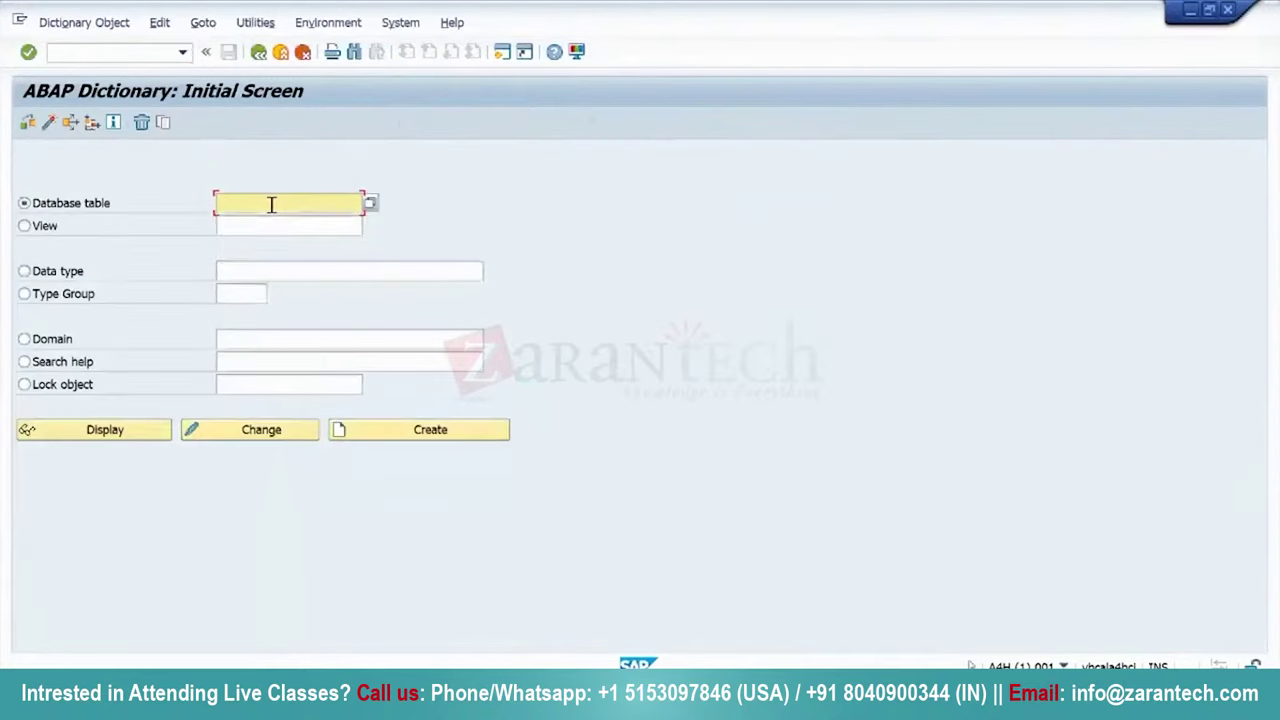
pyautogui.click(271, 203)
pyautogui.click(262, 221)
pyautogui.click(96, 421)
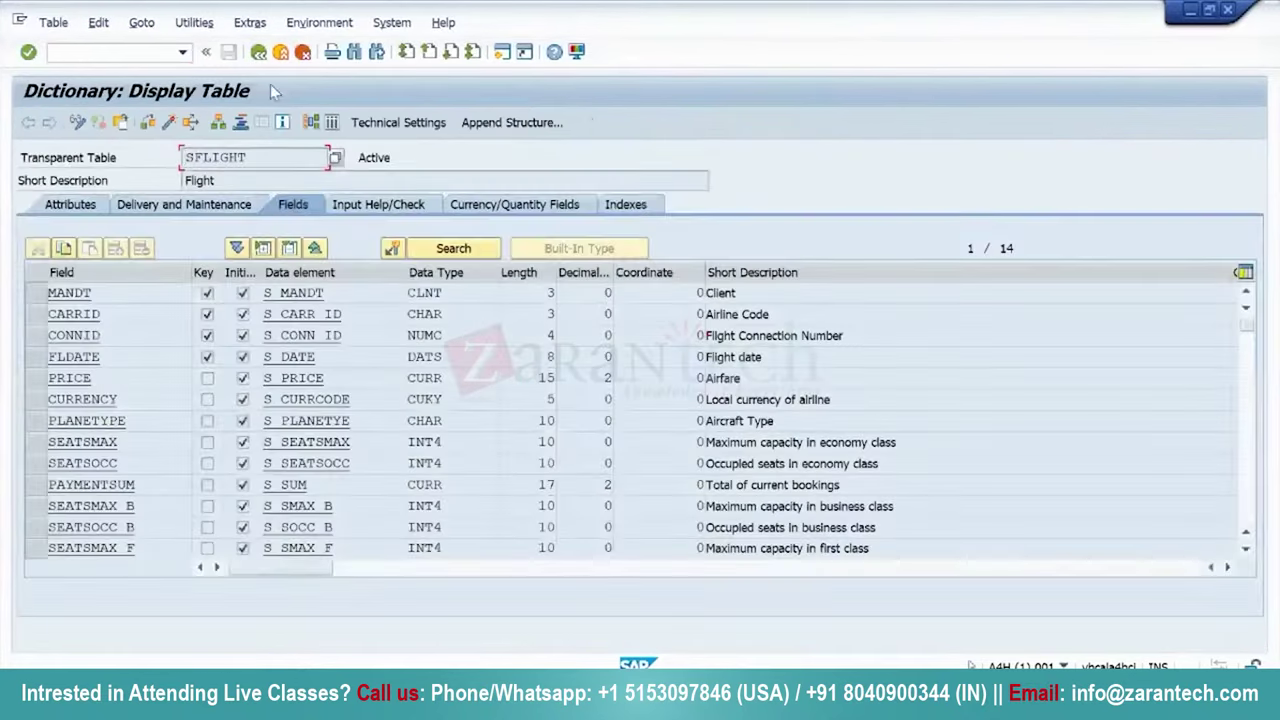
pyautogui.click(331, 122)
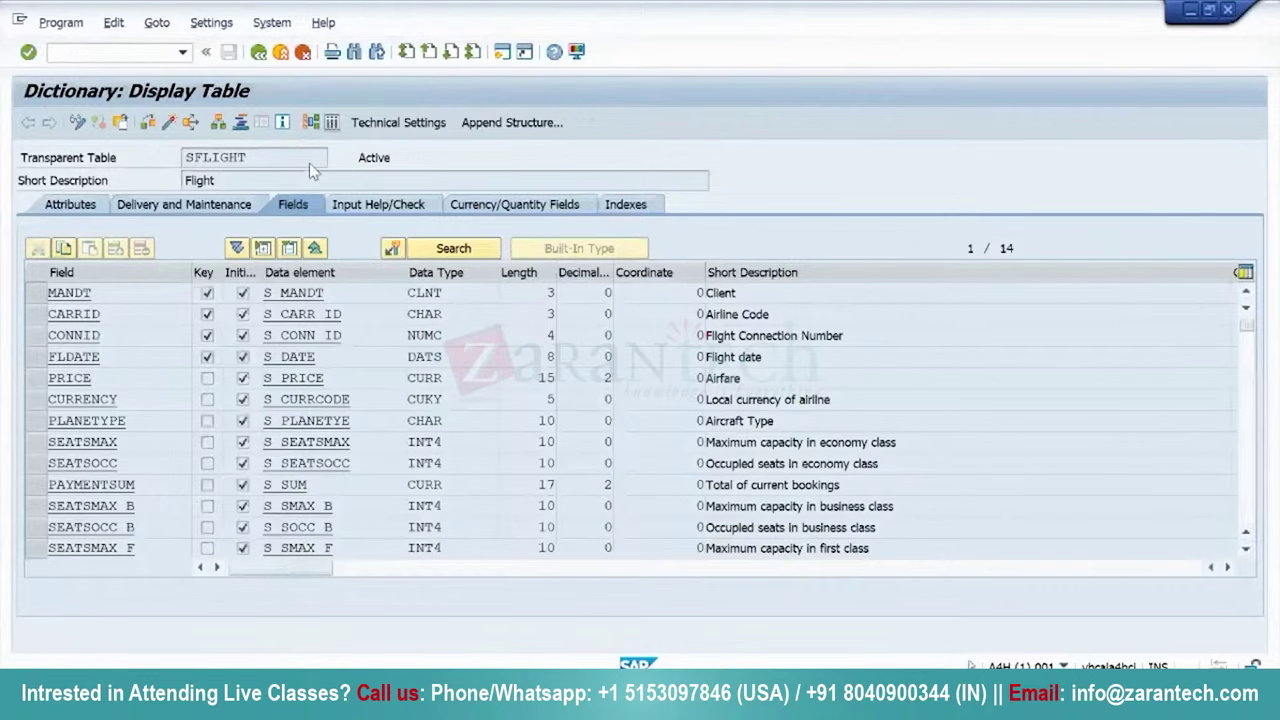
pyautogui.click(27, 123)
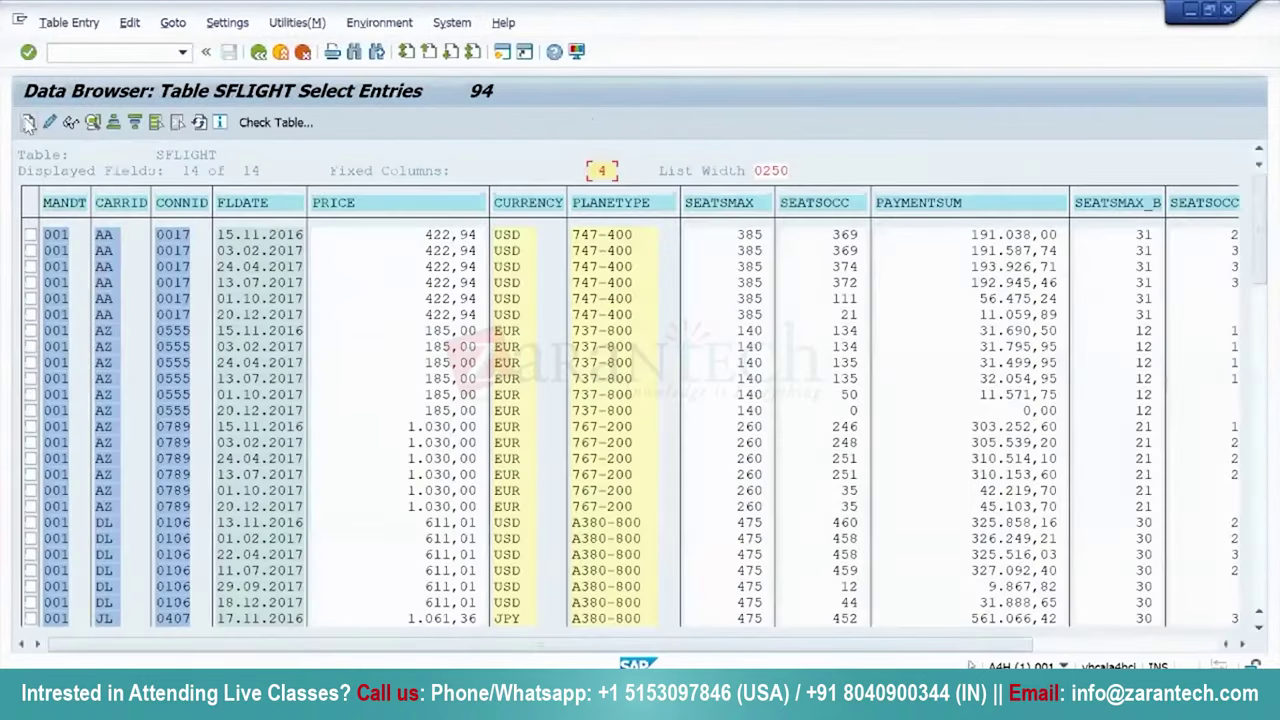
# Inspect the CARRID and CONNID key columns and value 0017, scroll across, then return to selection.
pyautogui.click(105, 203)
pyautogui.click(174, 205)
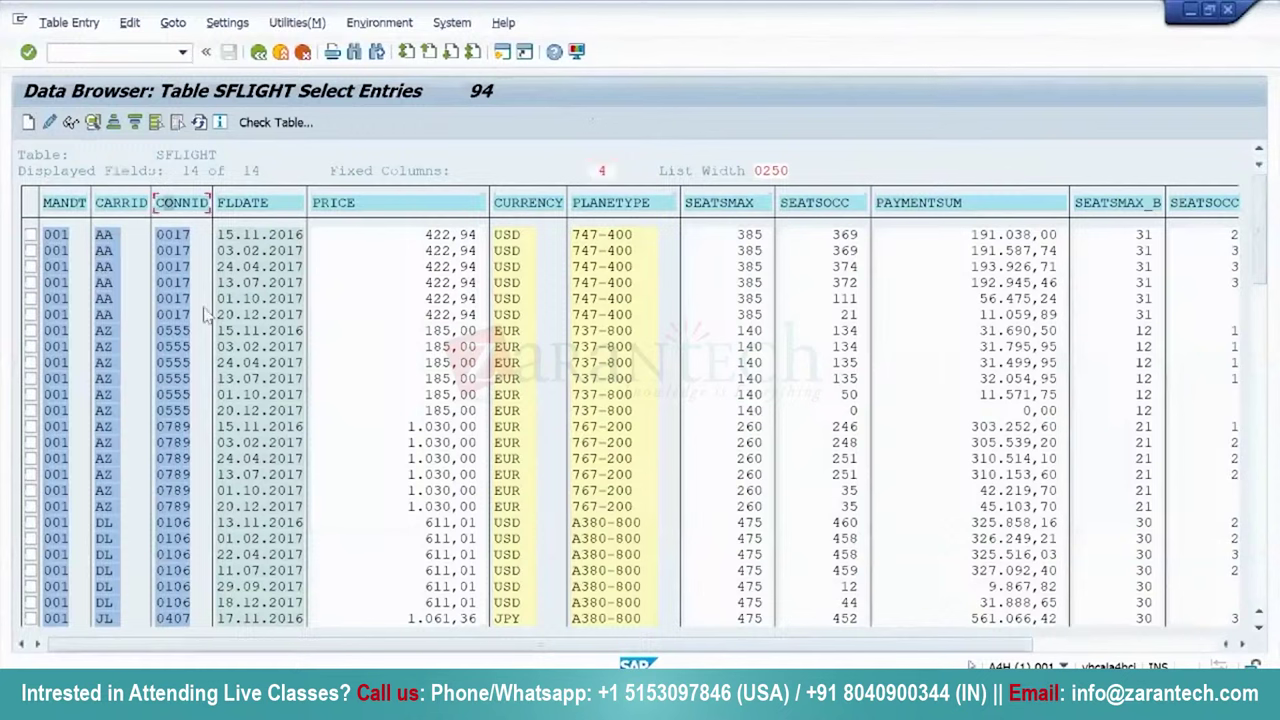
pyautogui.click(180, 238)
pyautogui.moveTo(630, 650); pyautogui.dragTo(756, 650)
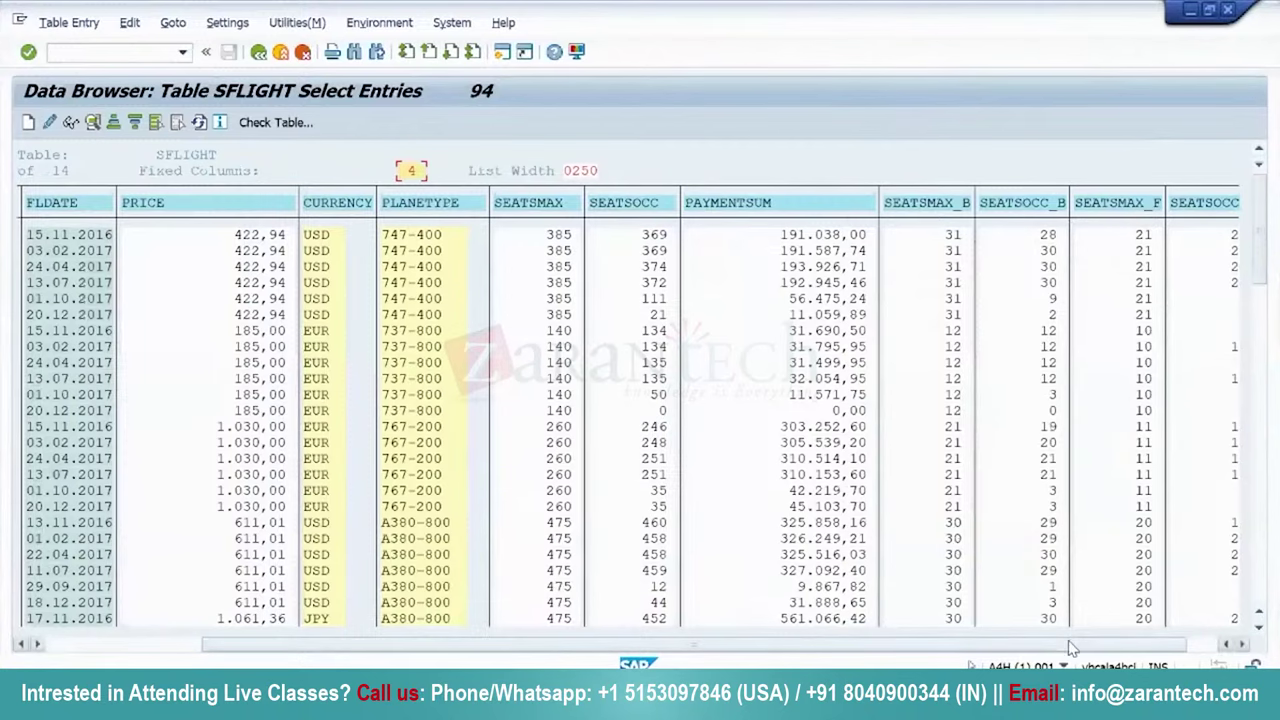
pyautogui.moveTo(1152, 636); pyautogui.dragTo(1180, 640)
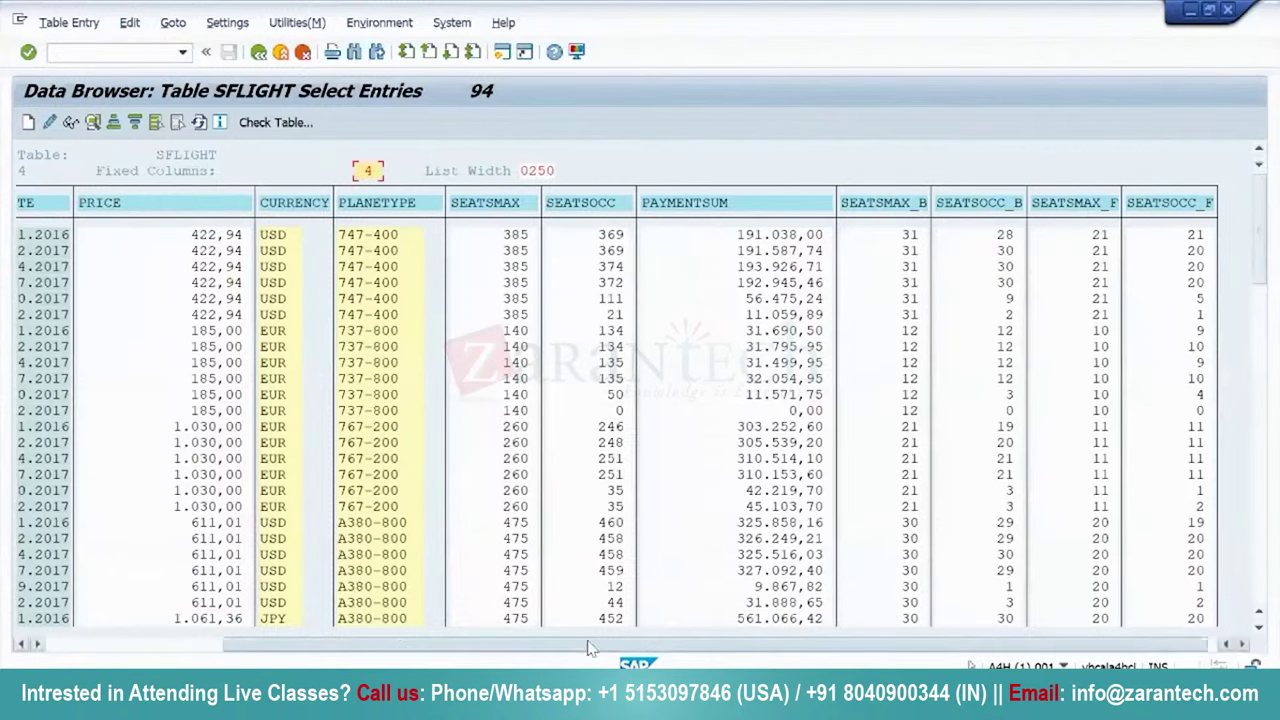
pyautogui.moveTo(480, 644); pyautogui.dragTo(5, 318)
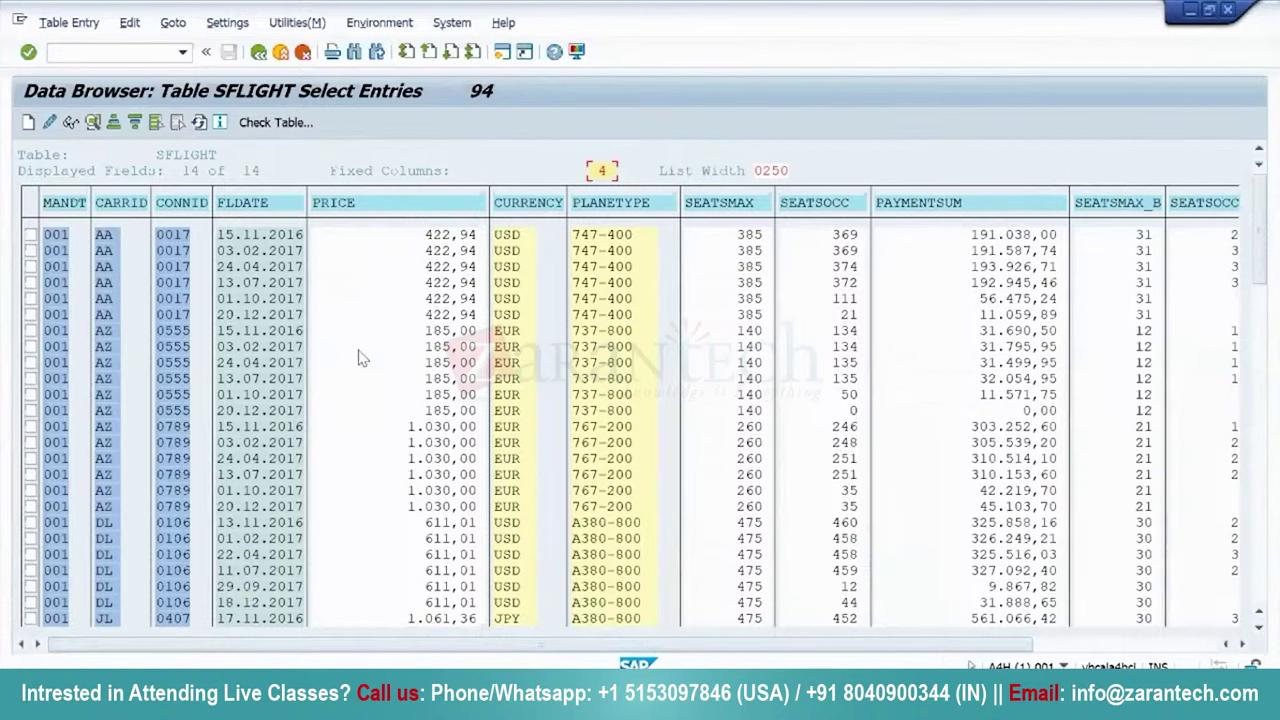
pyautogui.click(258, 52)
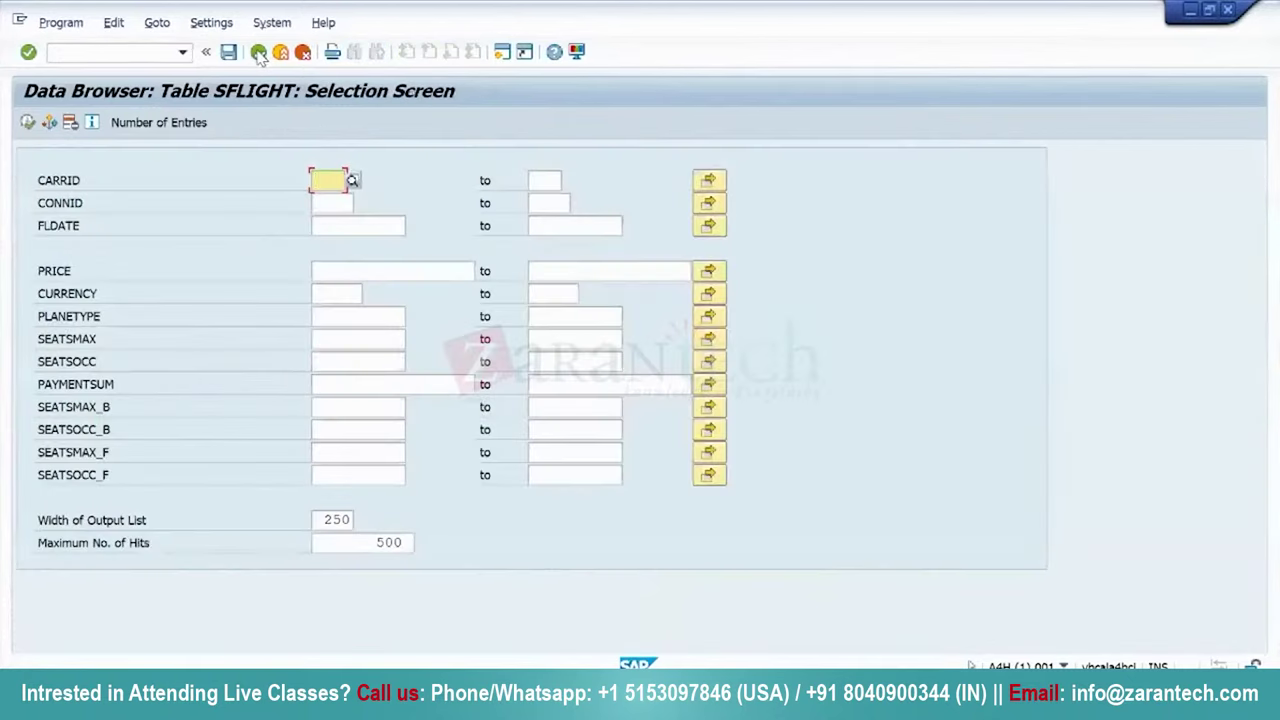
# Back in SFLIGHT's definition, review the possible values for delivery class A without changing it.
pyautogui.click(258, 52)
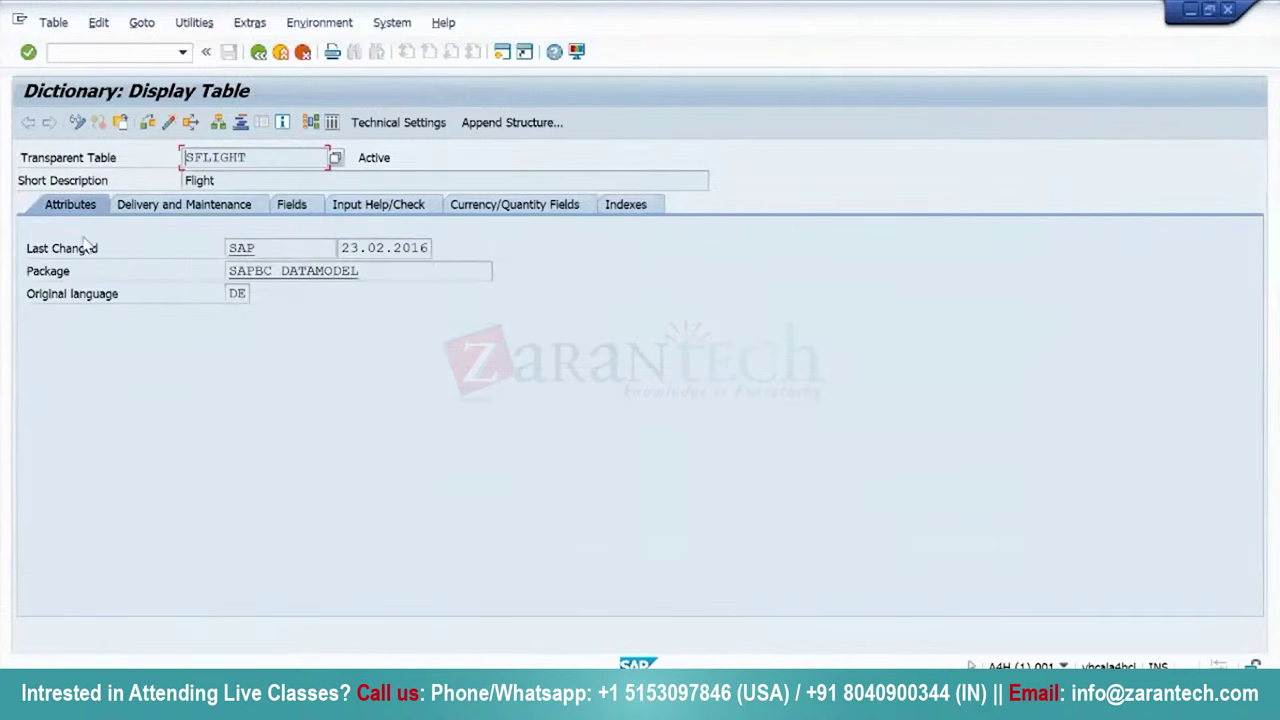
pyautogui.click(188, 206)
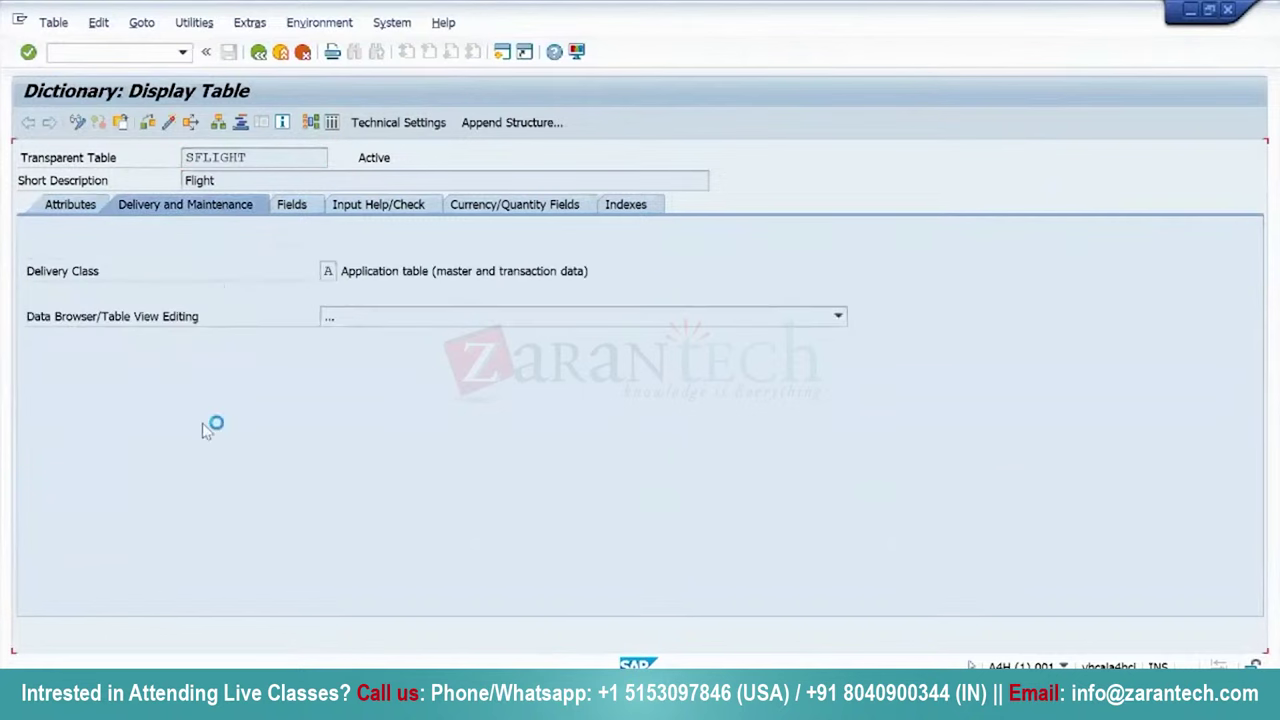
pyautogui.click(330, 271)
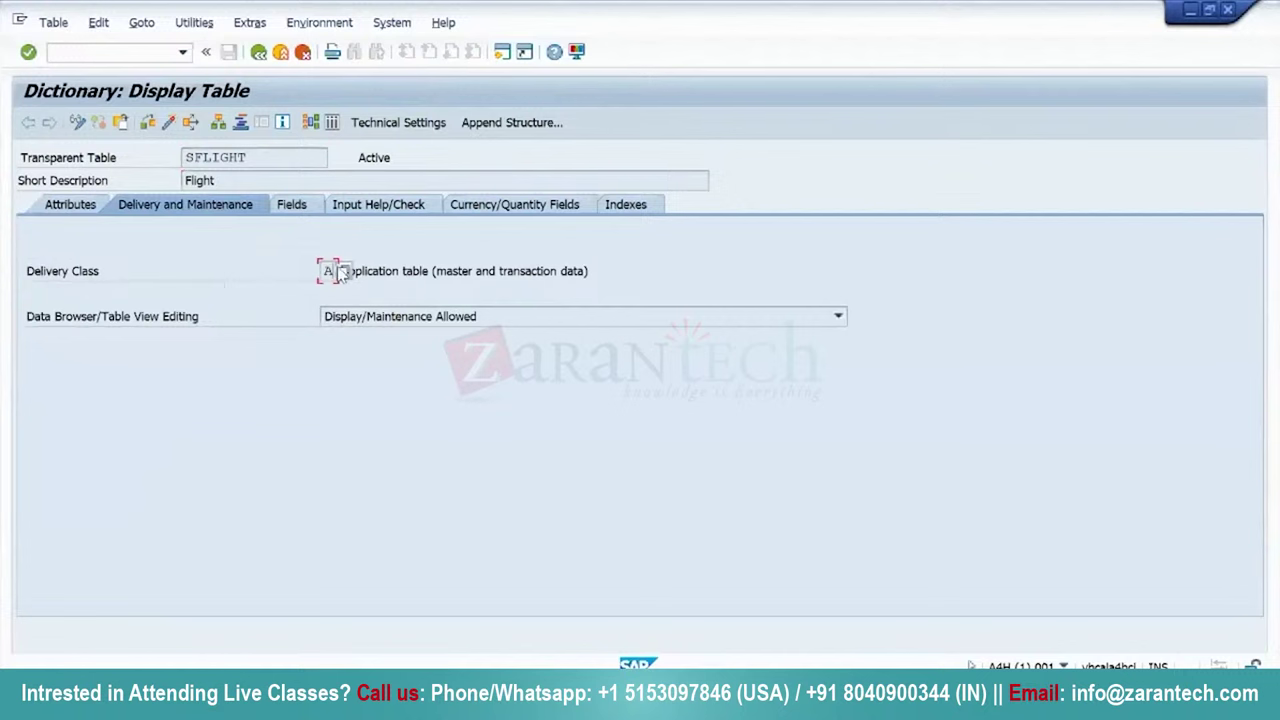
pyautogui.press('F4')
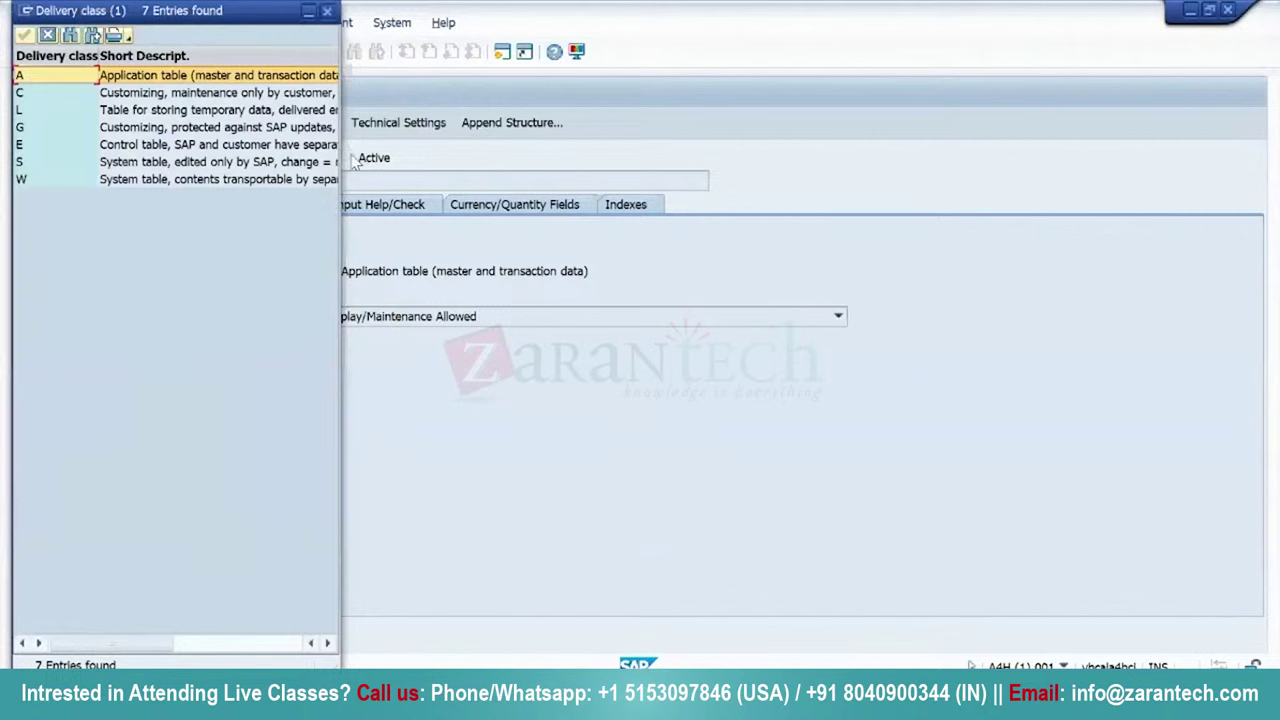
pyautogui.moveTo(340, 157); pyautogui.dragTo(694, 200)
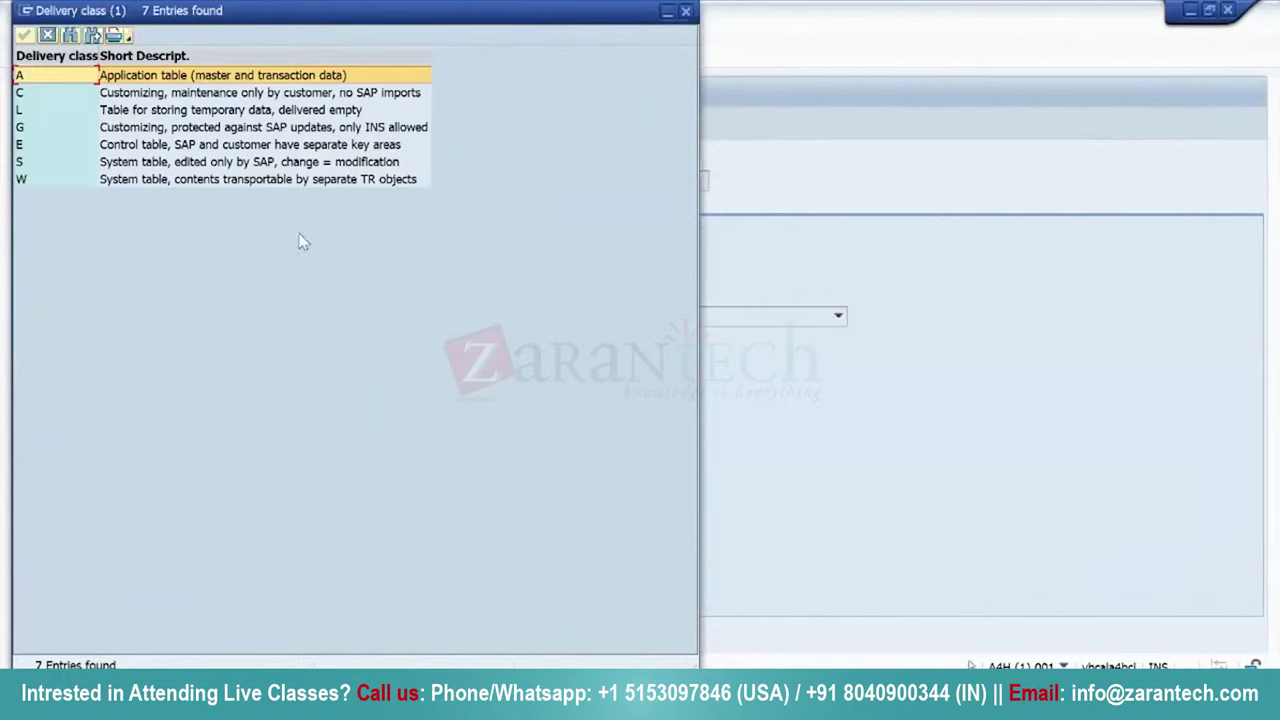
pyautogui.click(684, 12)
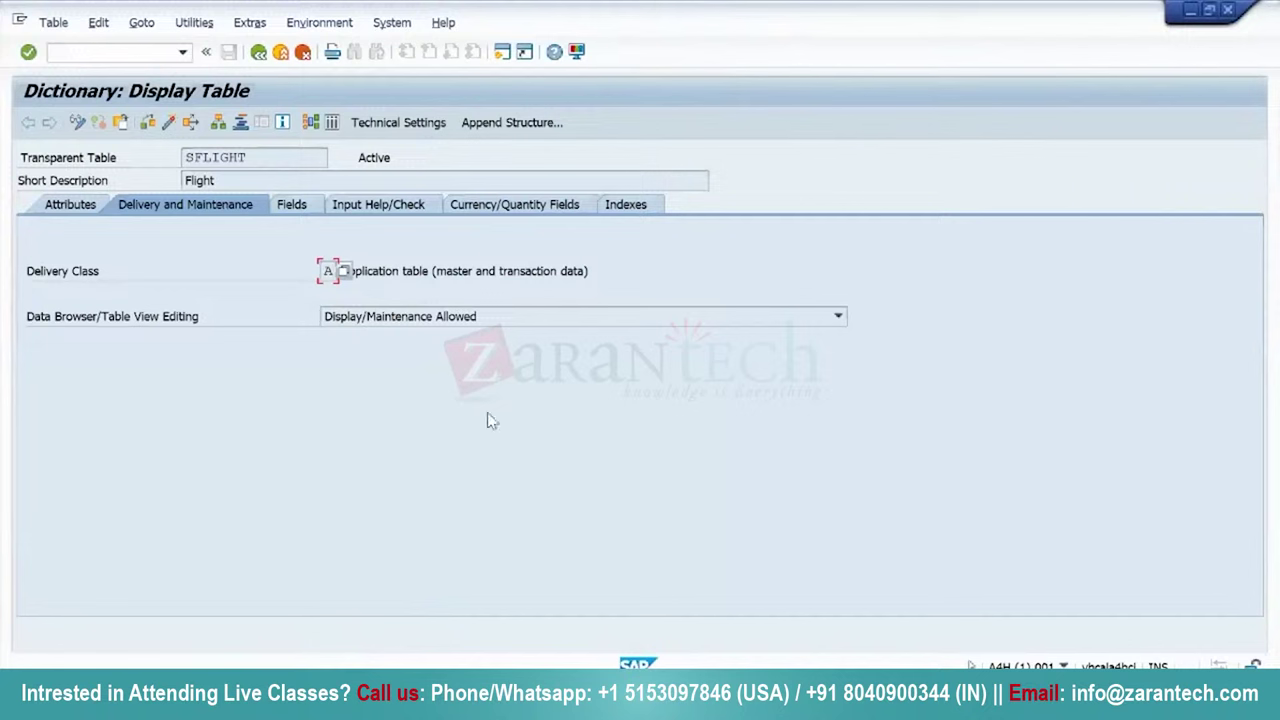
# Check the Data Browser editing options, then view the fields' input help and check tables.
pyautogui.click(545, 317)
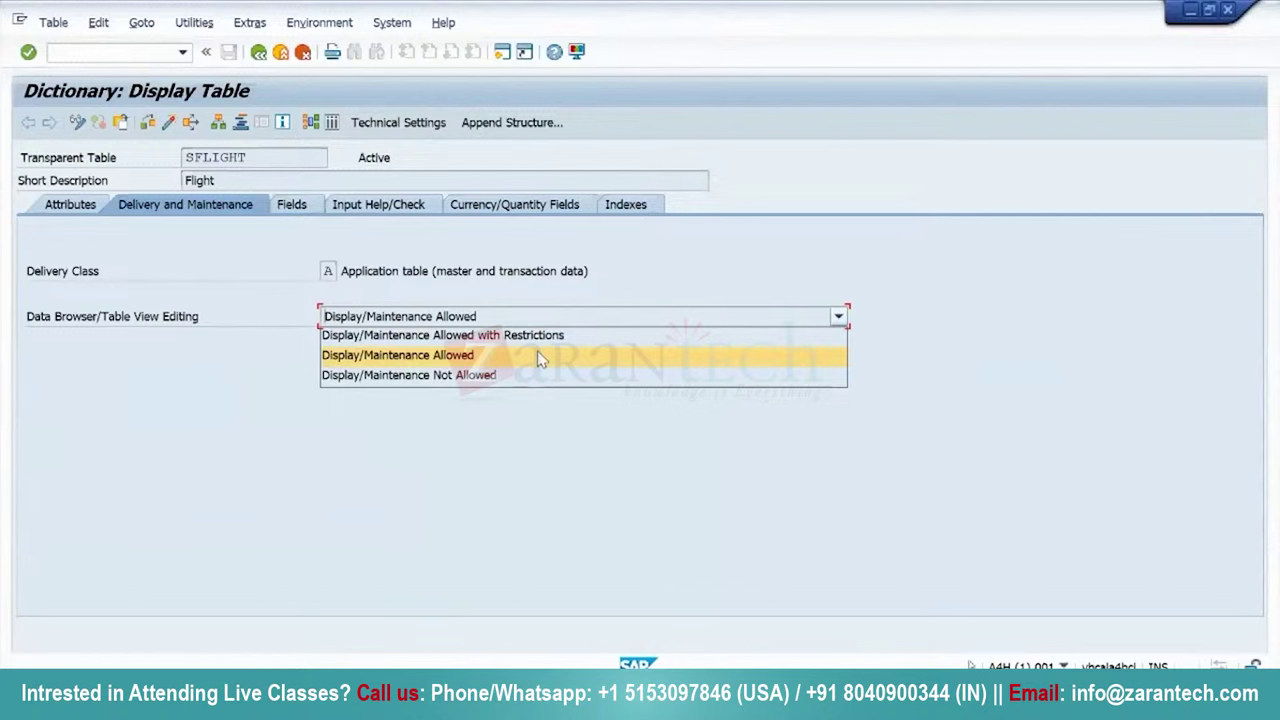
pyautogui.click(576, 298)
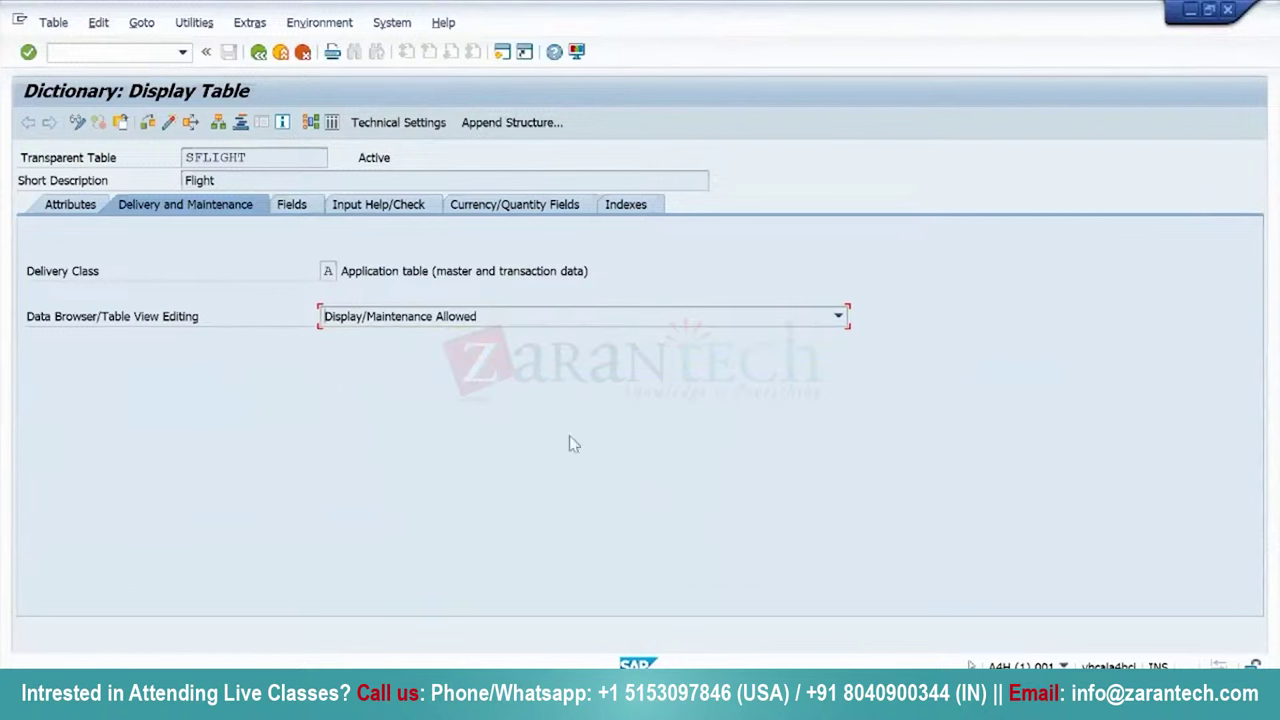
pyautogui.click(293, 210)
pyautogui.click(412, 210)
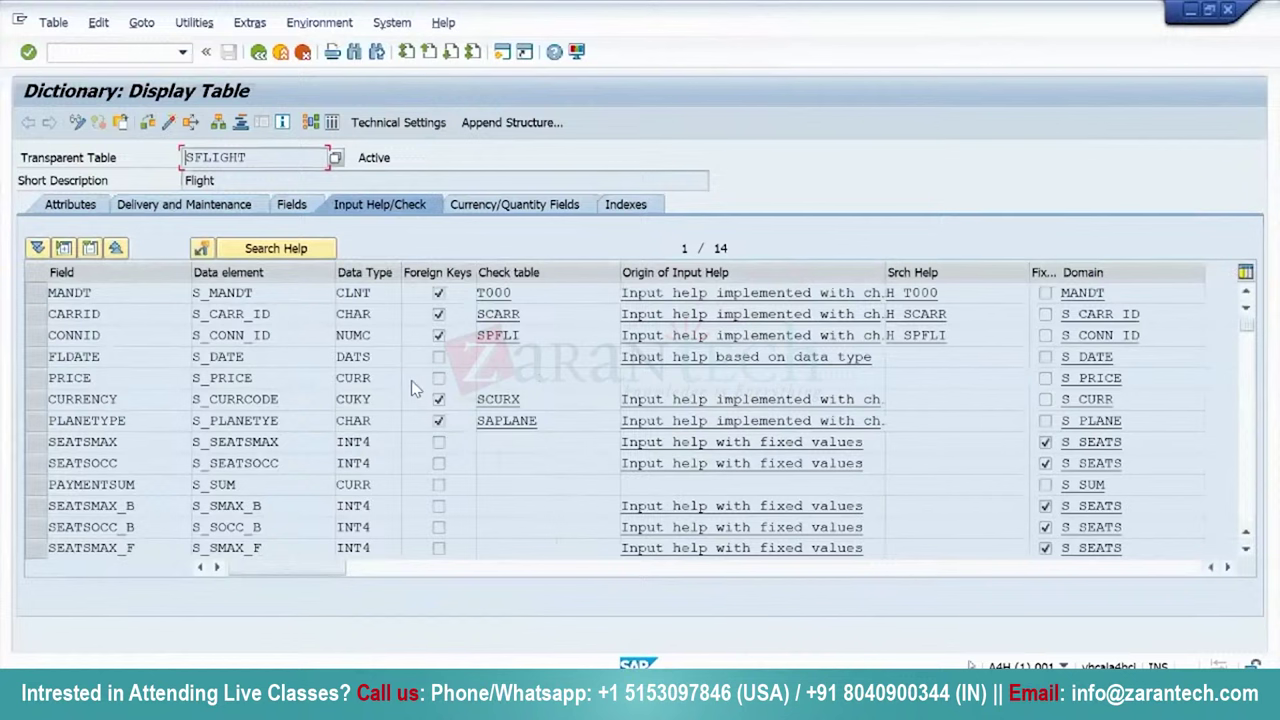
pyautogui.click(521, 293)
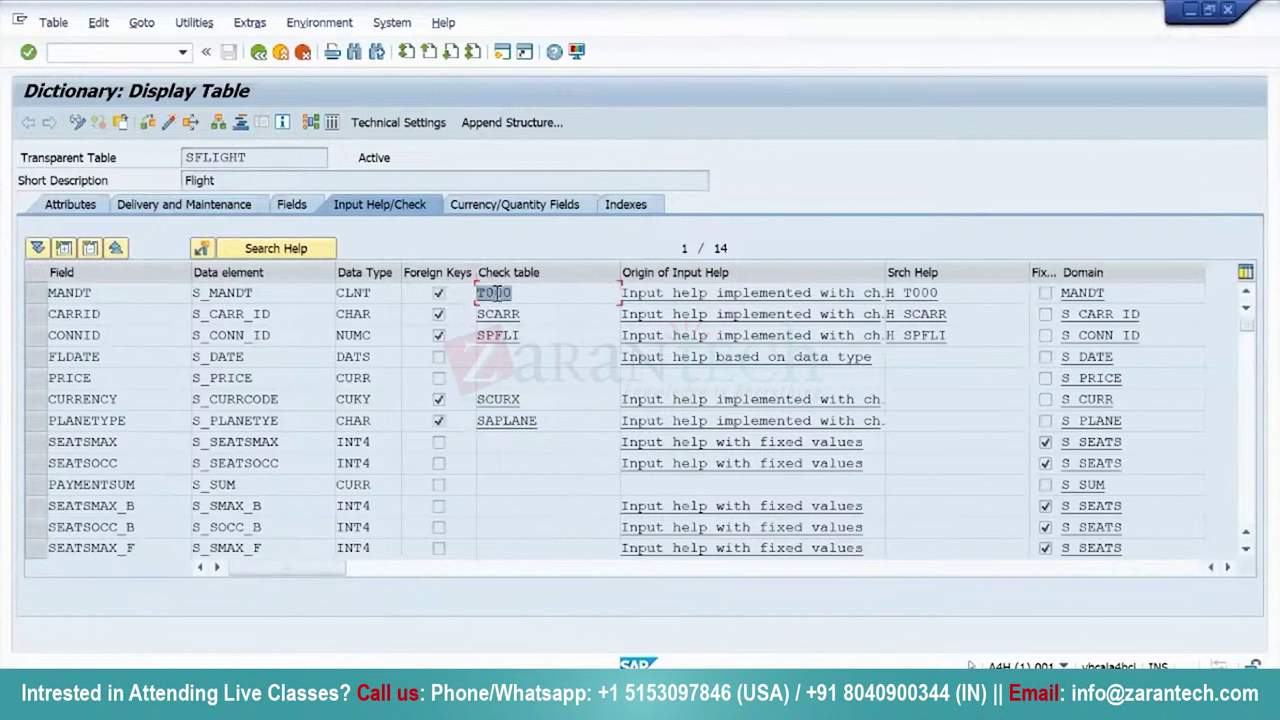
pyautogui.click(100, 314)
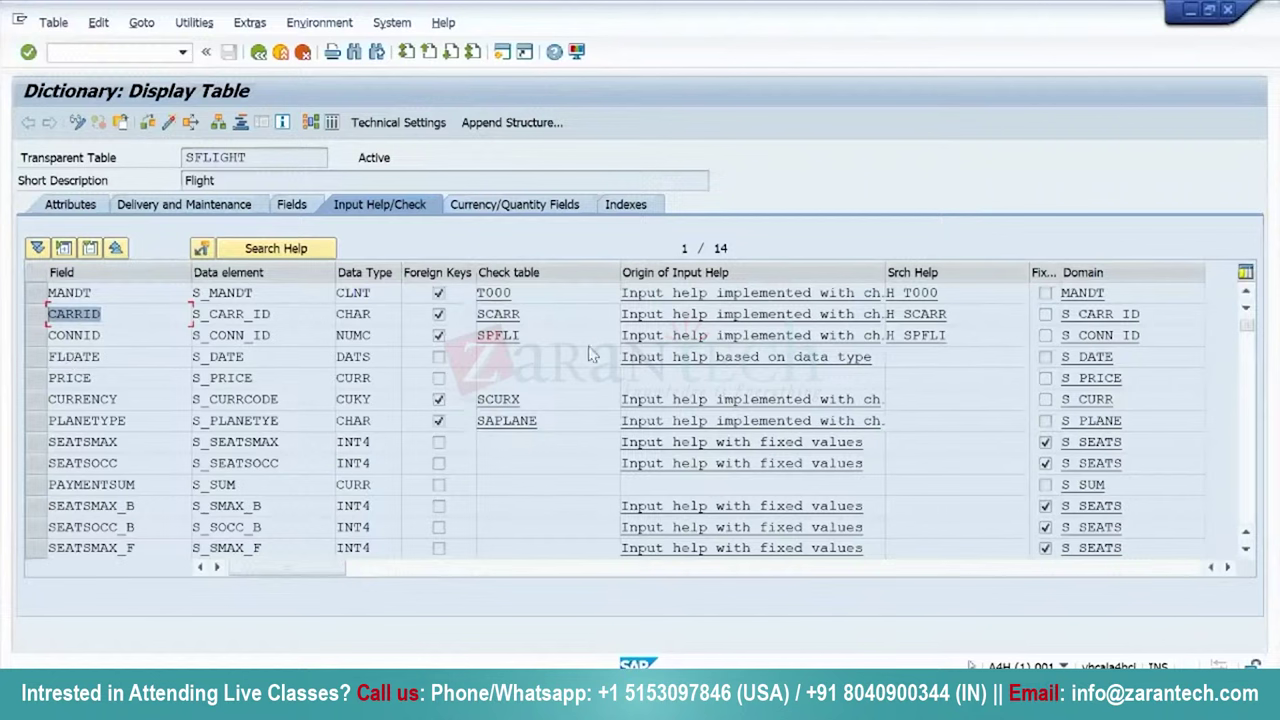
pyautogui.click(504, 313)
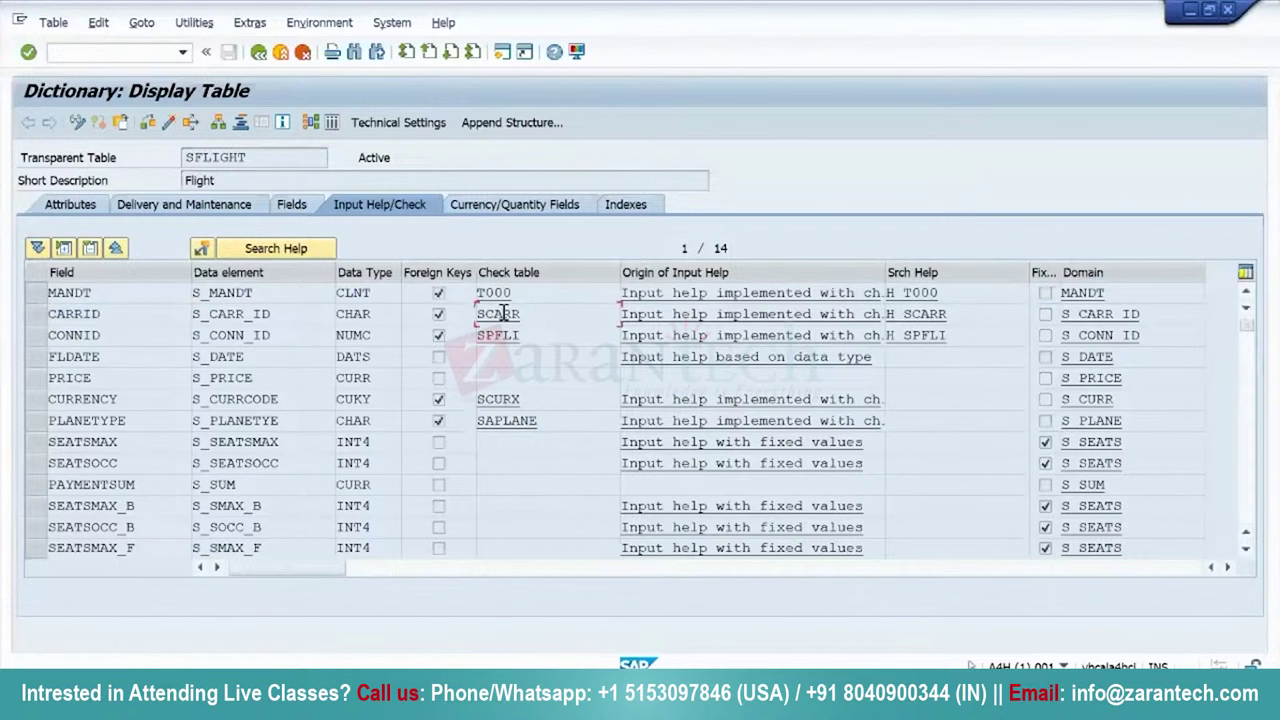
pyautogui.doubleClick(500, 314)
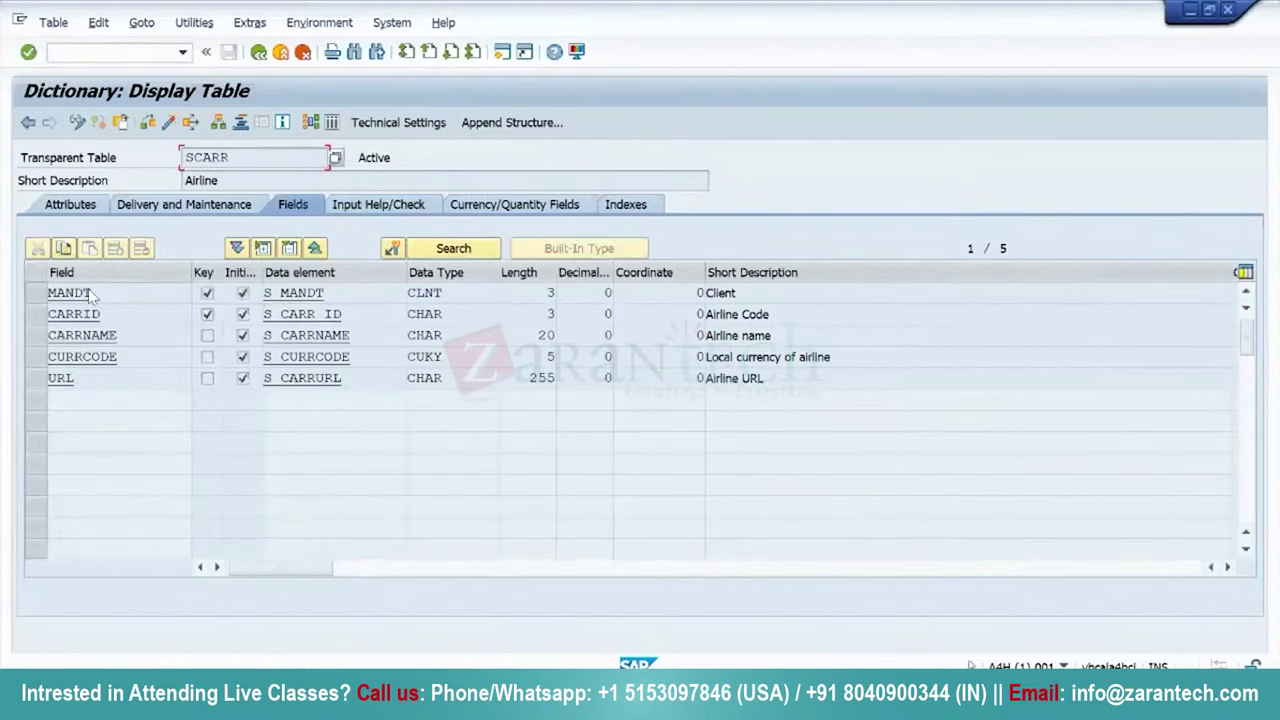
pyautogui.click(74, 314)
pyautogui.click(82, 335)
pyautogui.click(82, 357)
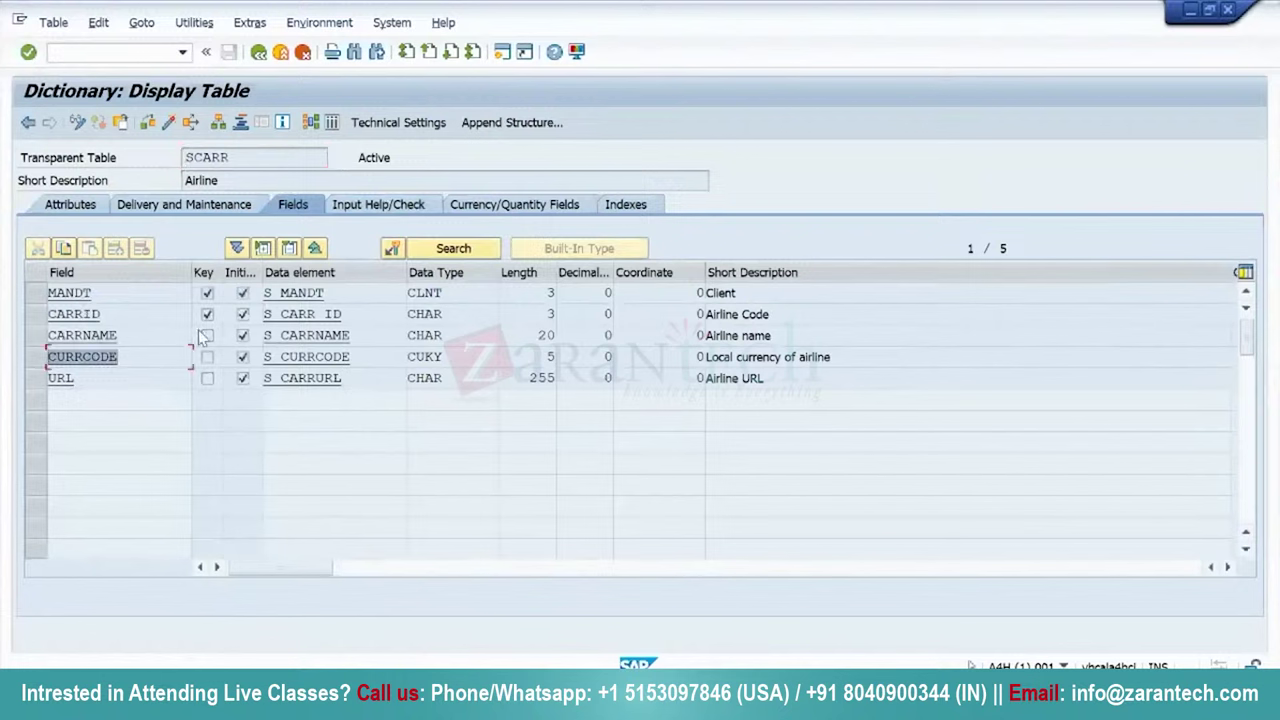
pyautogui.click(310, 122)
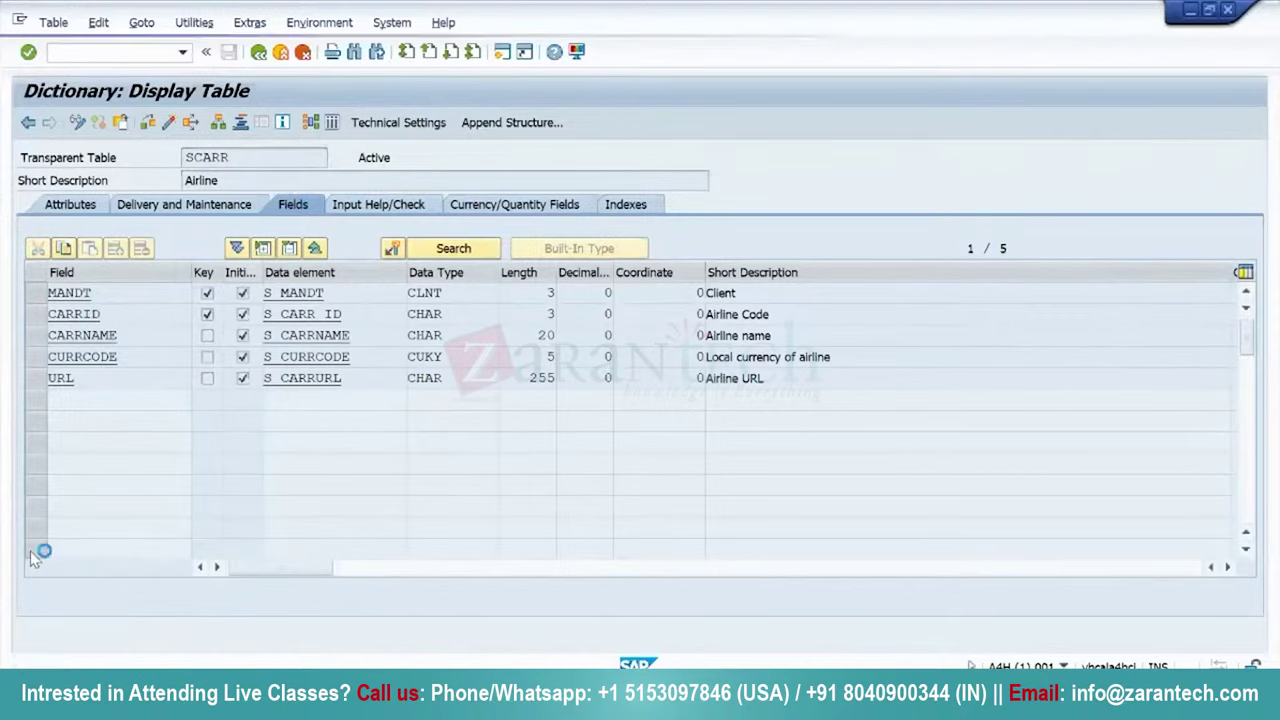
pyautogui.click(27, 122)
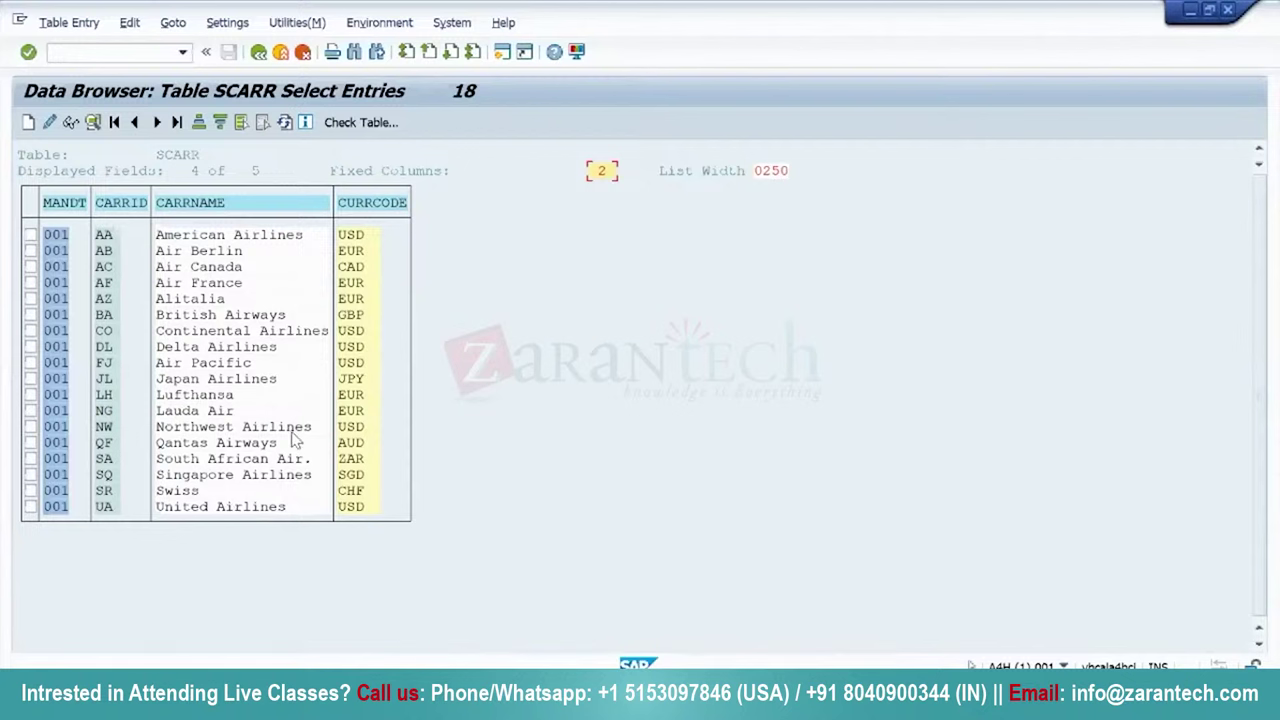
pyautogui.click(258, 53)
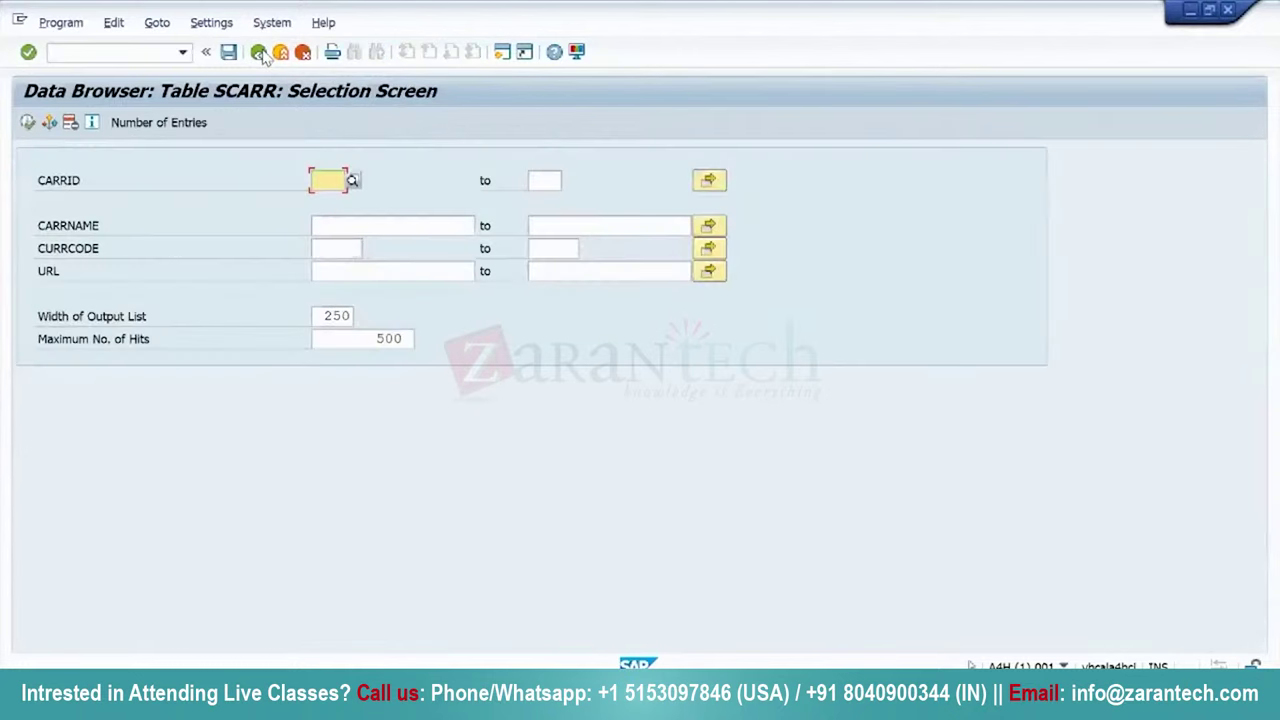
pyautogui.click(258, 53)
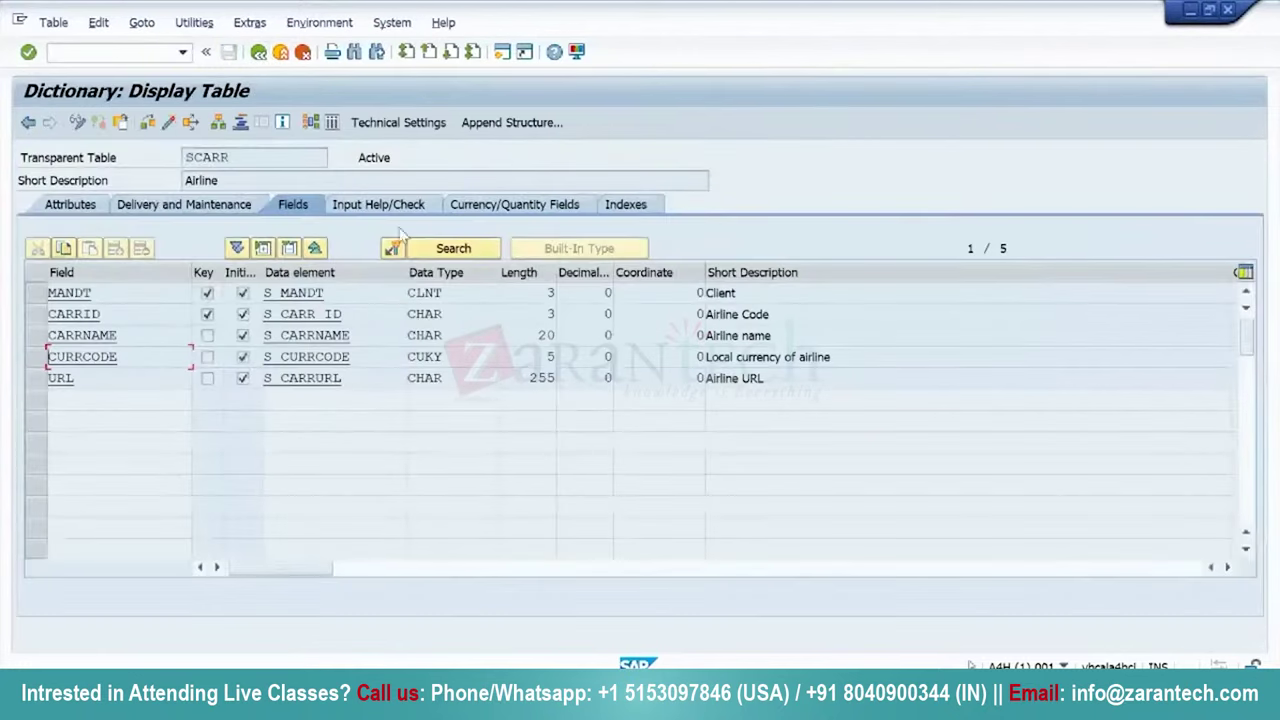
pyautogui.click(372, 208)
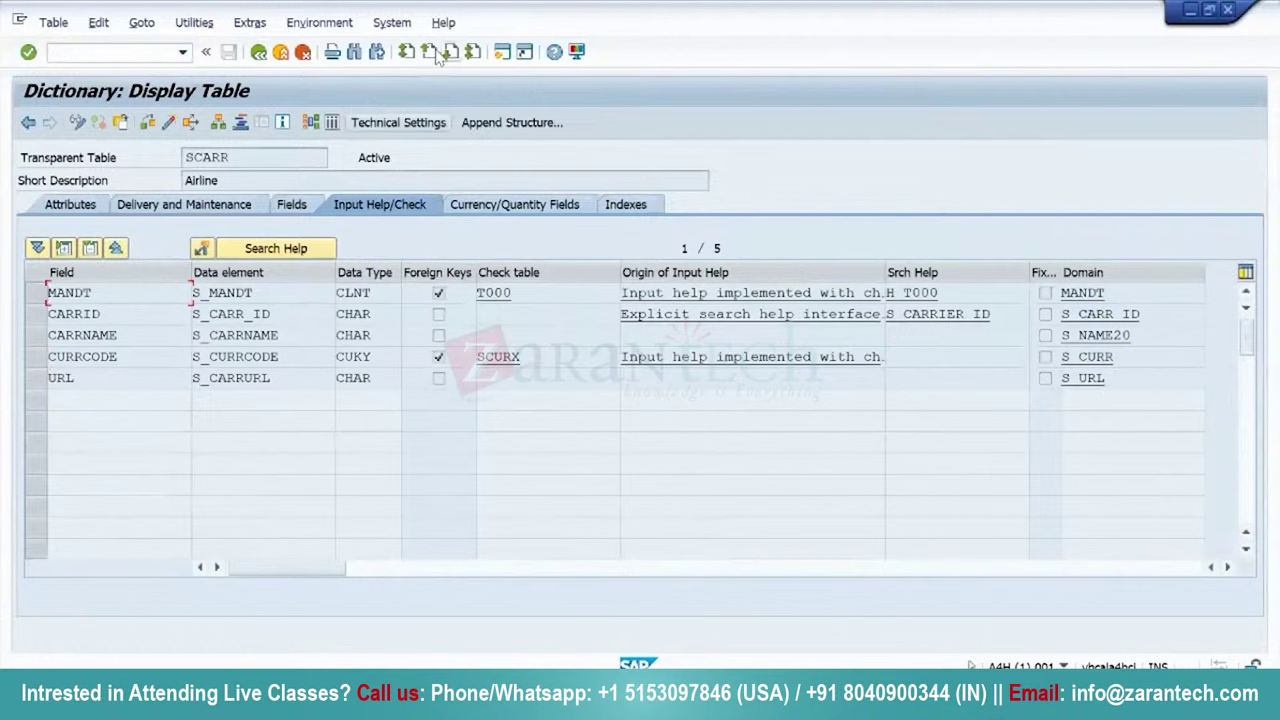
pyautogui.click(258, 54)
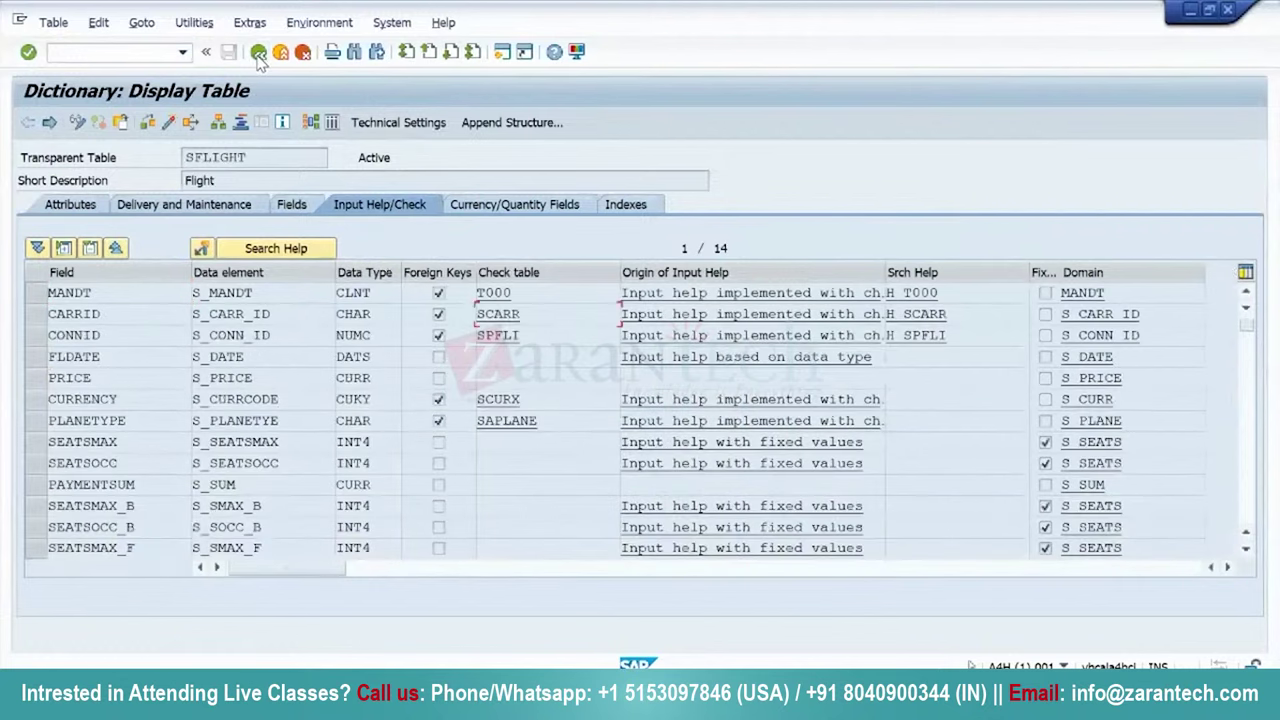
# Confirm PRICE and PAYMENTSUM reference SFLIGHT-CURRENCY, then view SFLIGHT's technical settings (APPL1, size category 0).
pyautogui.click(538, 208)
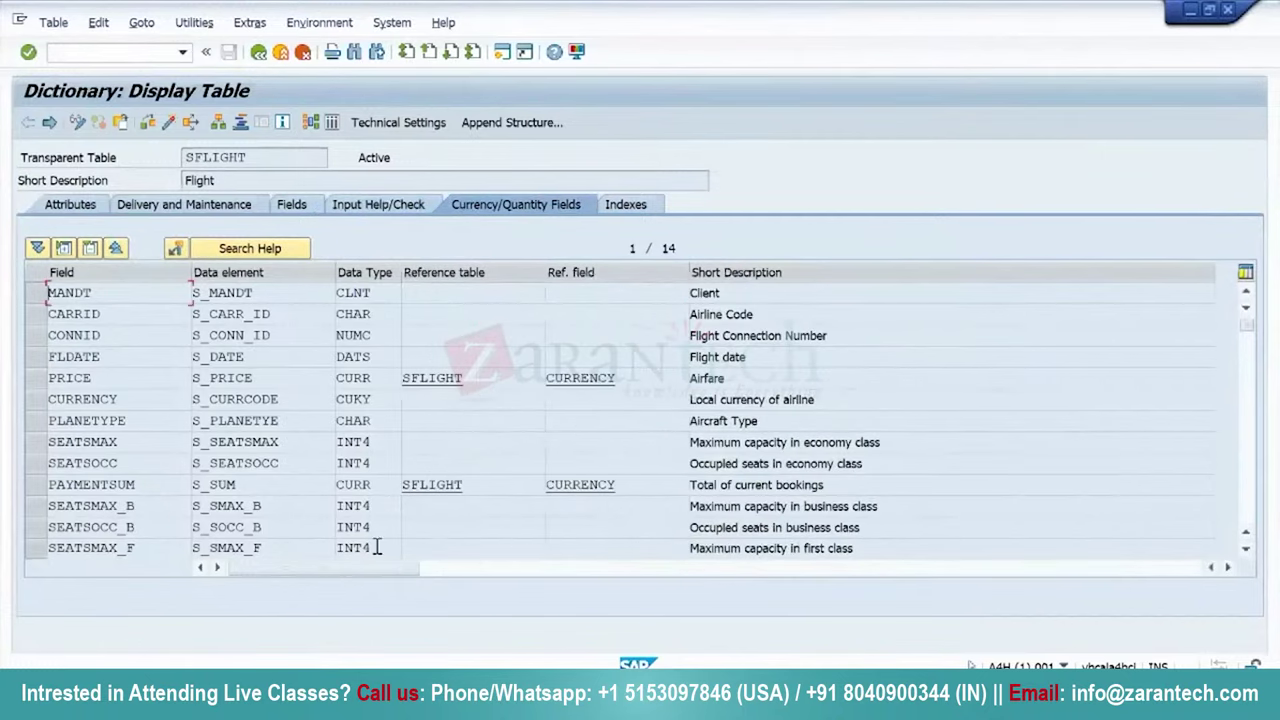
pyautogui.click(38, 378)
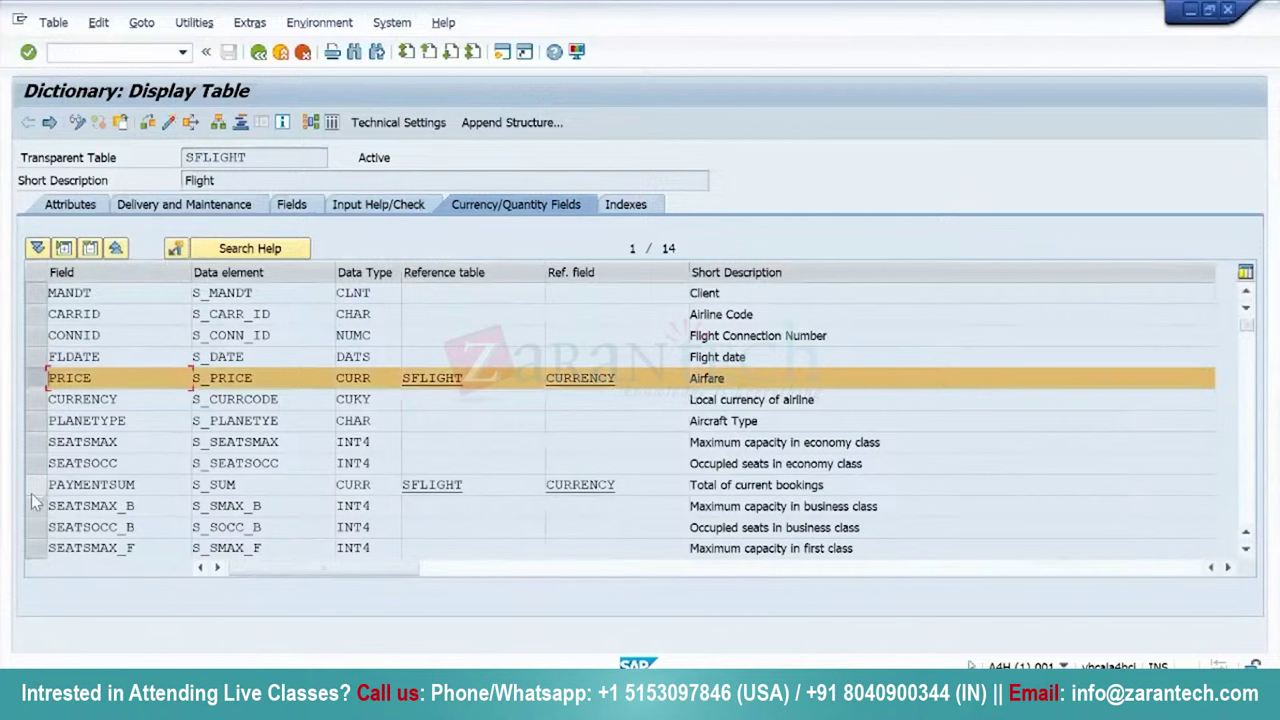
pyautogui.click(37, 484)
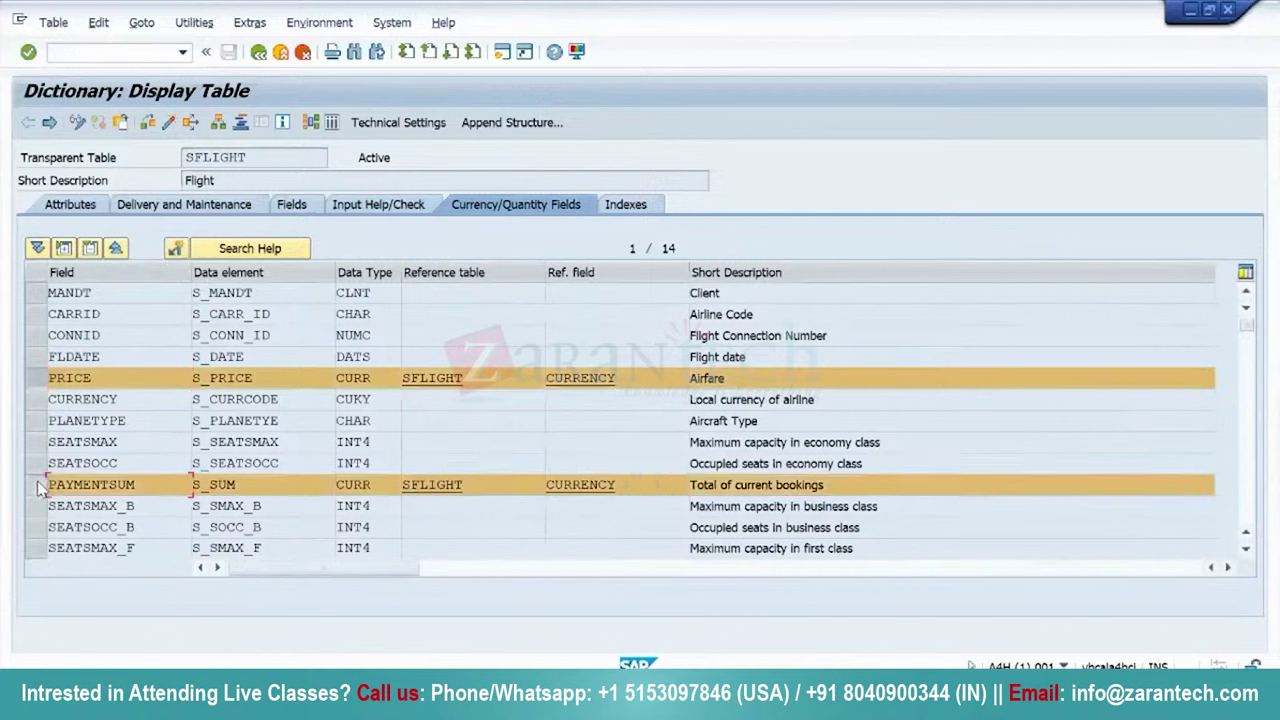
pyautogui.click(38, 485)
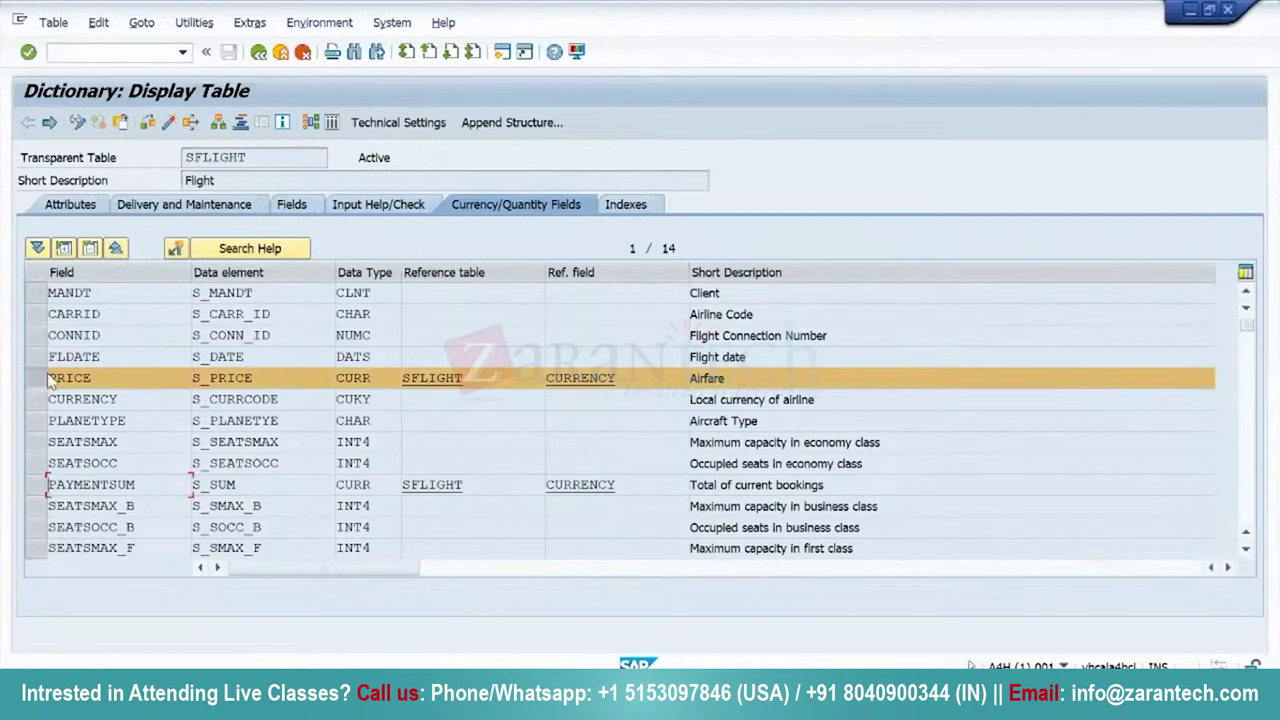
pyautogui.click(572, 376)
pyautogui.doubleClick(428, 484)
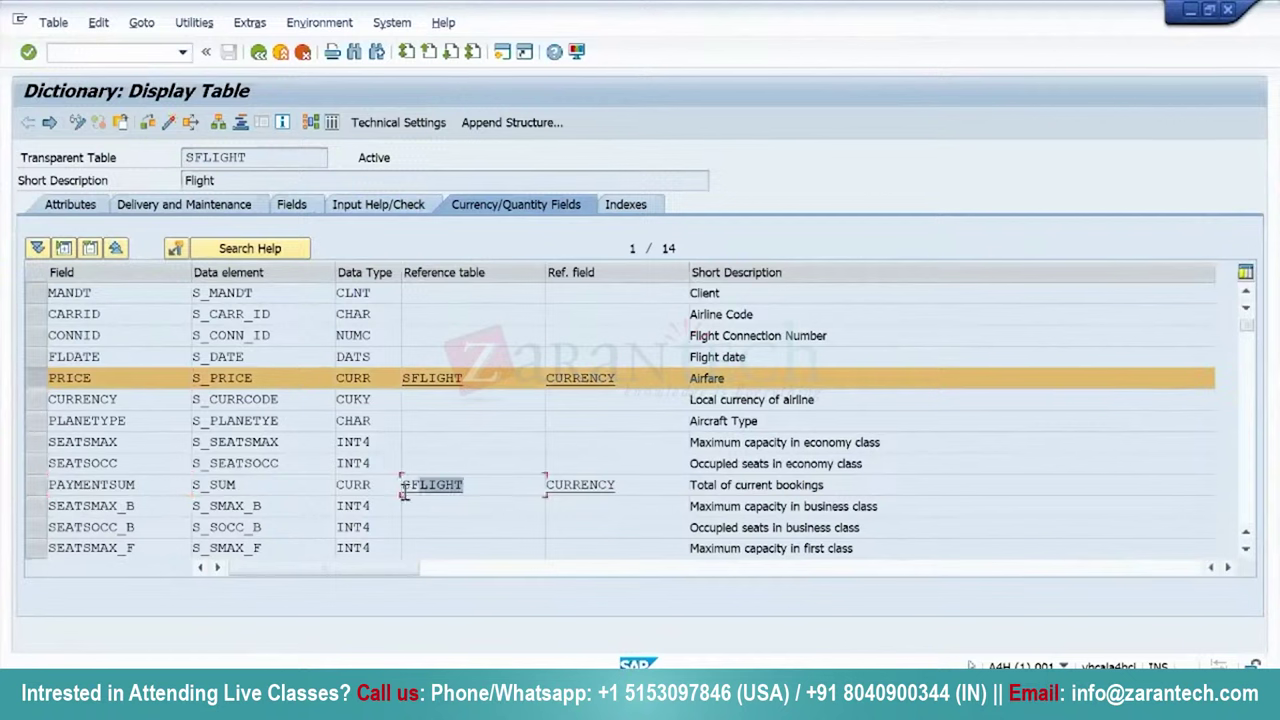
pyautogui.doubleClick(649, 482)
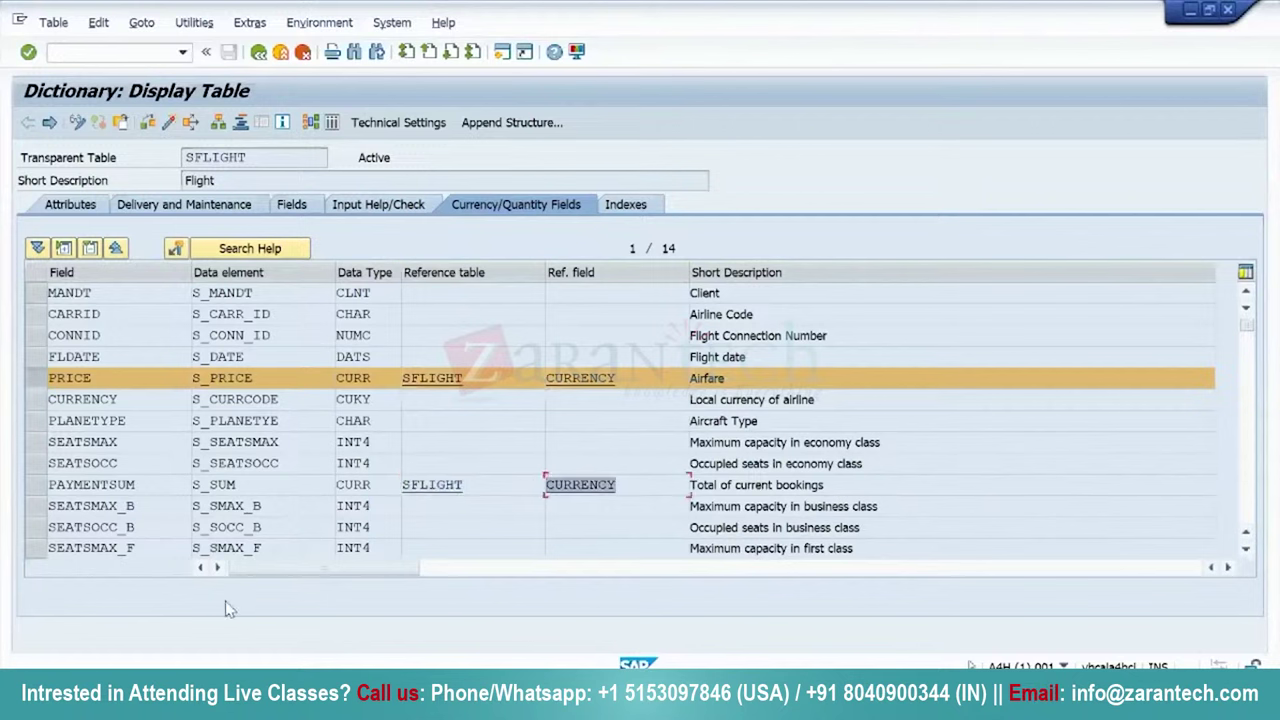
pyautogui.click(380, 208)
pyautogui.click(398, 122)
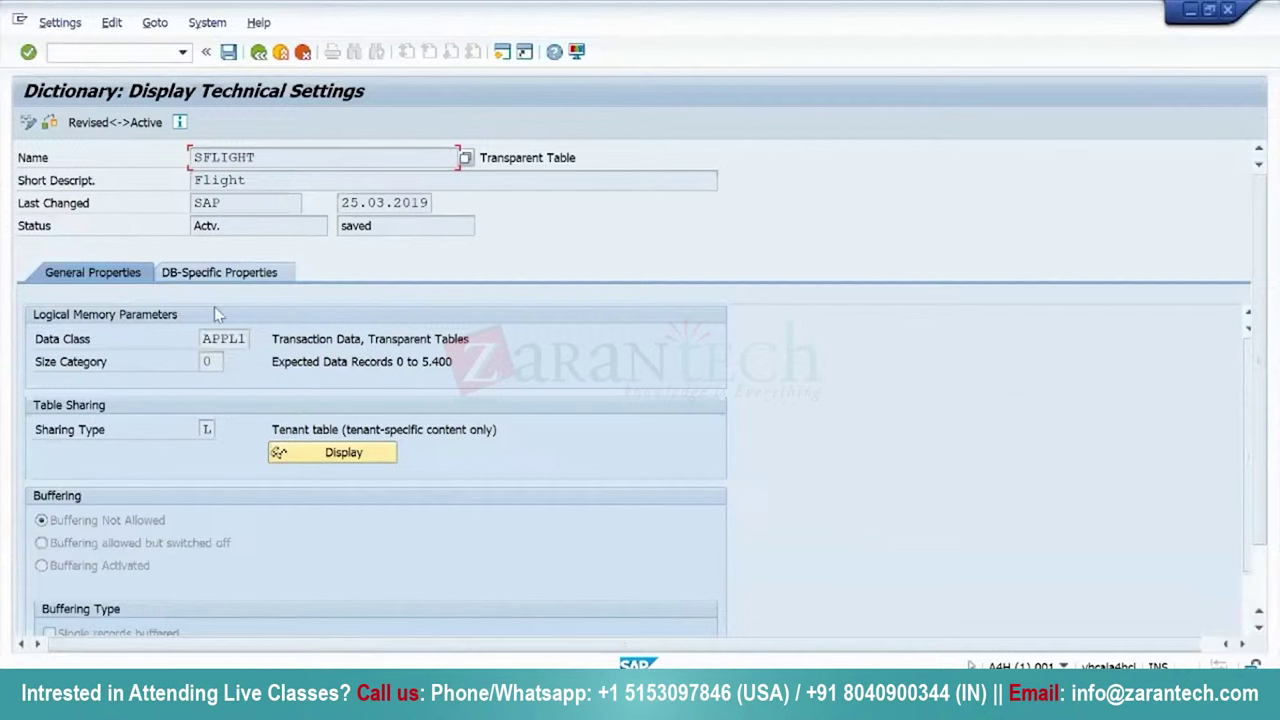
pyautogui.click(228, 339)
pyautogui.click(258, 342)
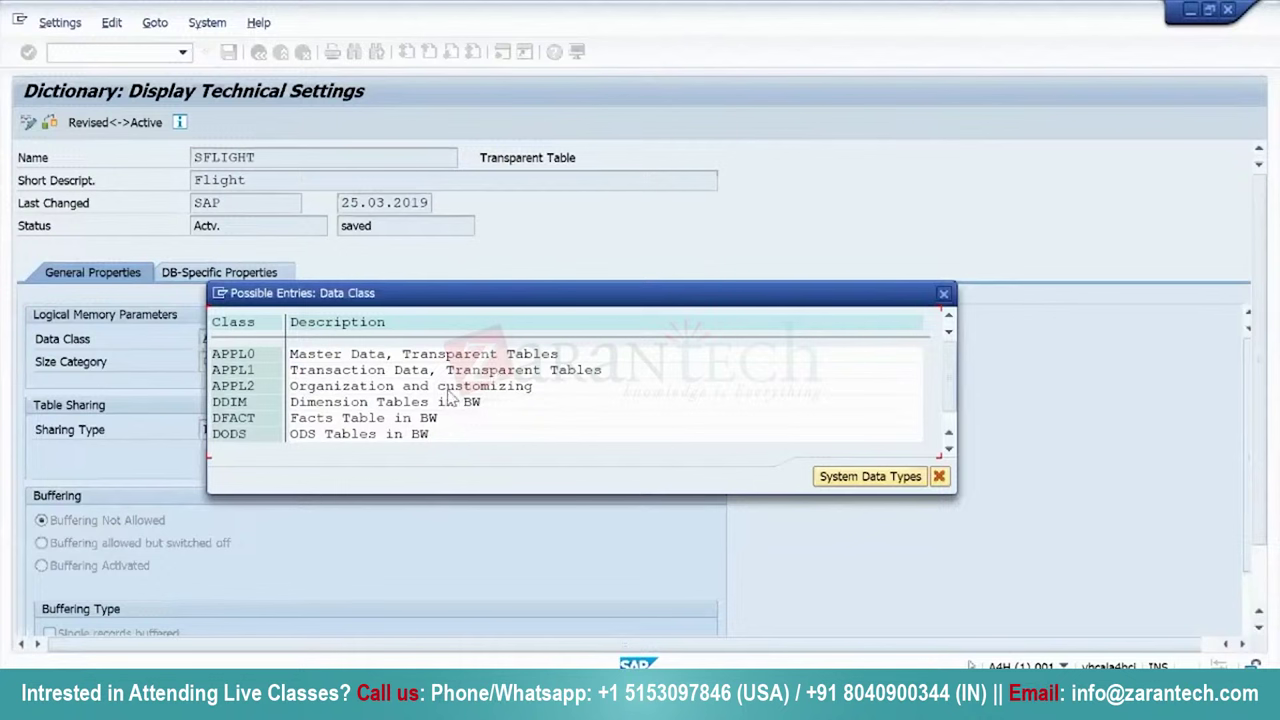
pyautogui.scroll(-1, 395, 418)
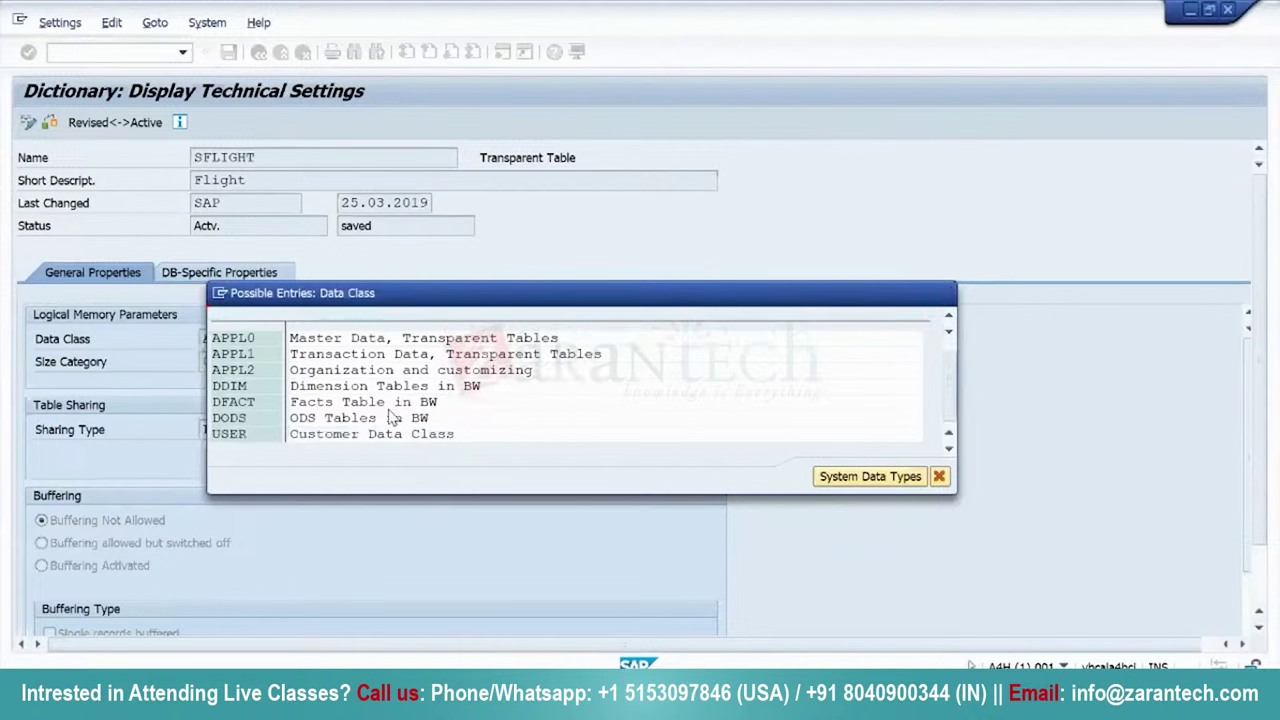
pyautogui.scroll(-1, 380, 414)
pyautogui.scroll(2, 366, 408)
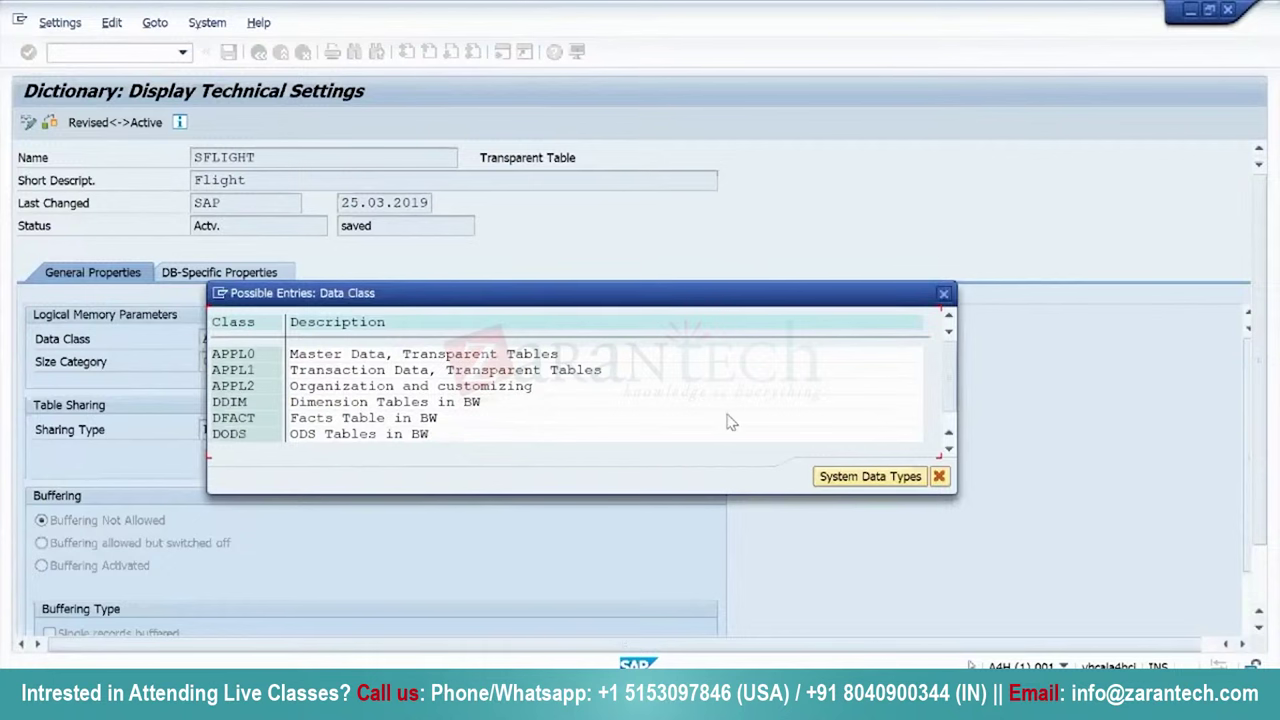
pyautogui.click(943, 293)
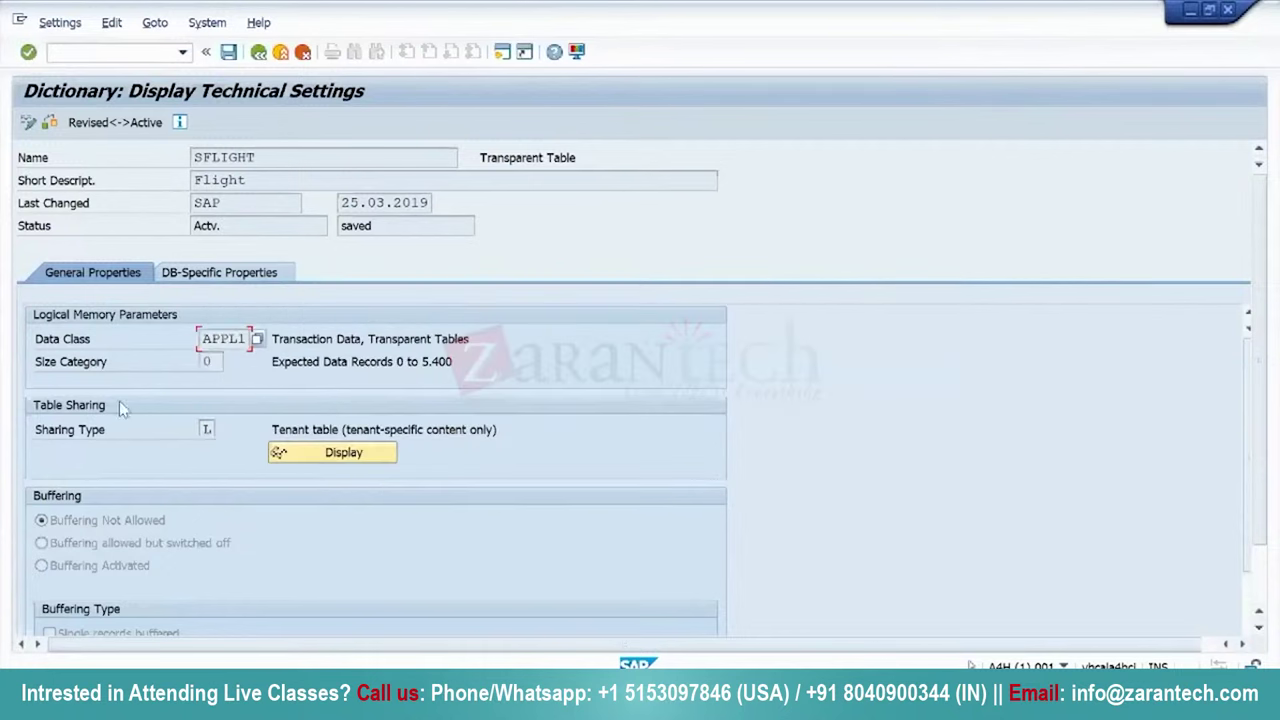
pyautogui.click(257, 340)
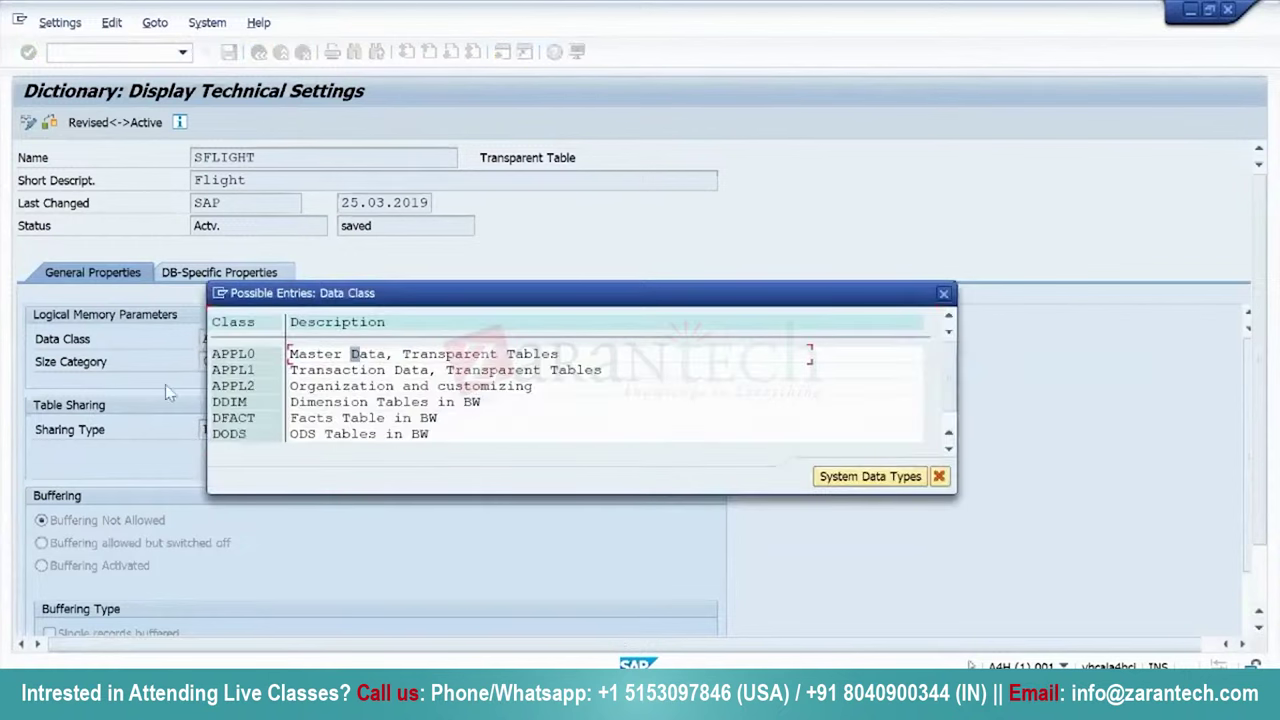
pyautogui.press('Down')
pyautogui.click(267, 370)
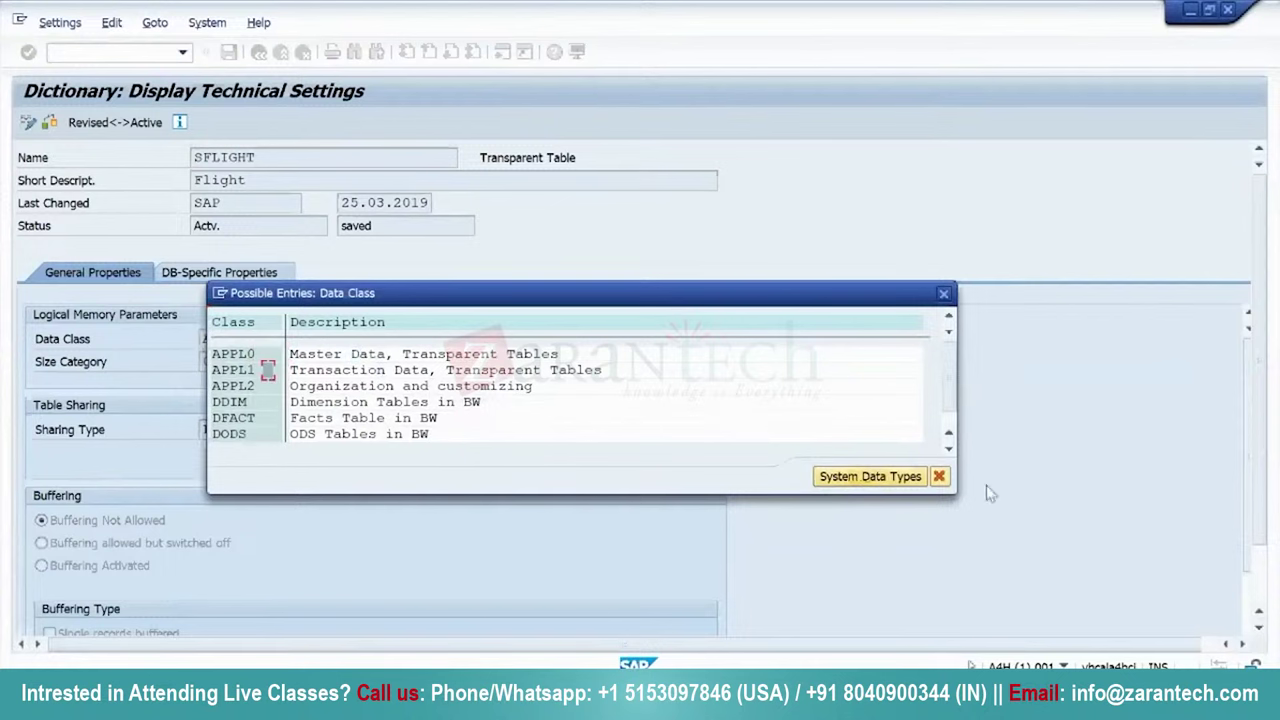
pyautogui.press('Return')
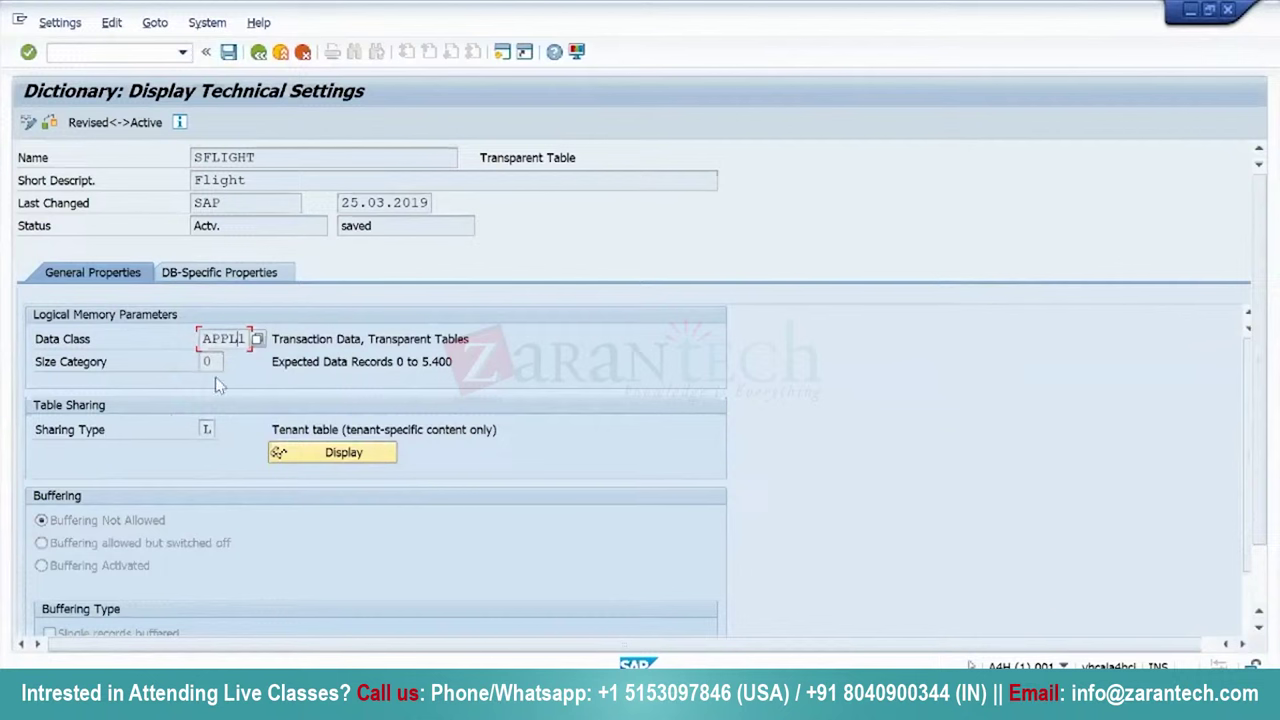
pyautogui.moveTo(271, 362); pyautogui.dragTo(467, 366)
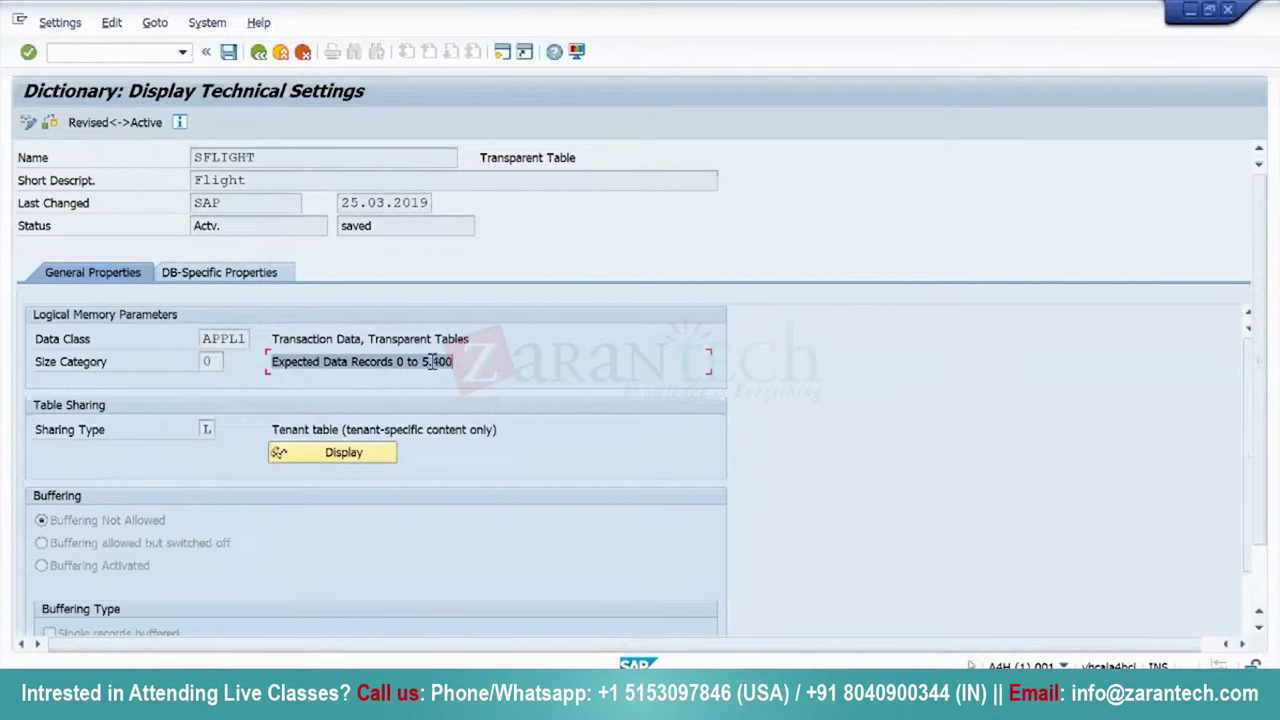
pyautogui.click(398, 425)
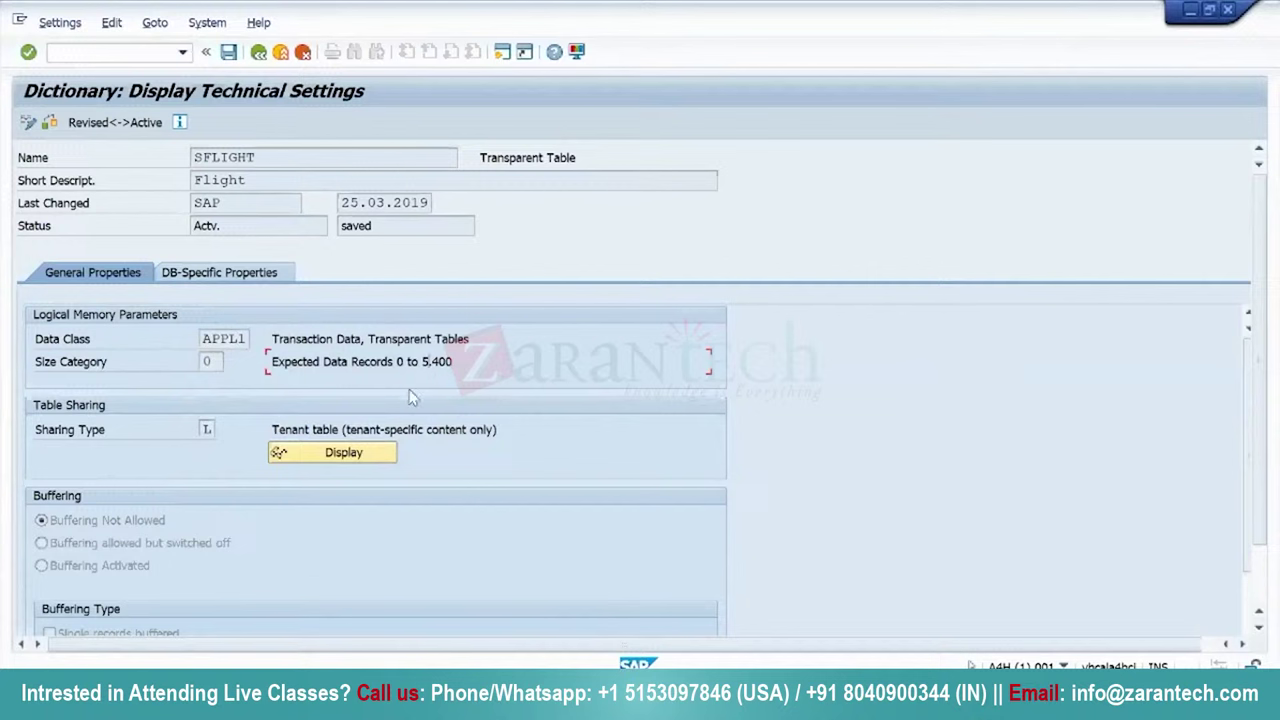
pyautogui.click(226, 362)
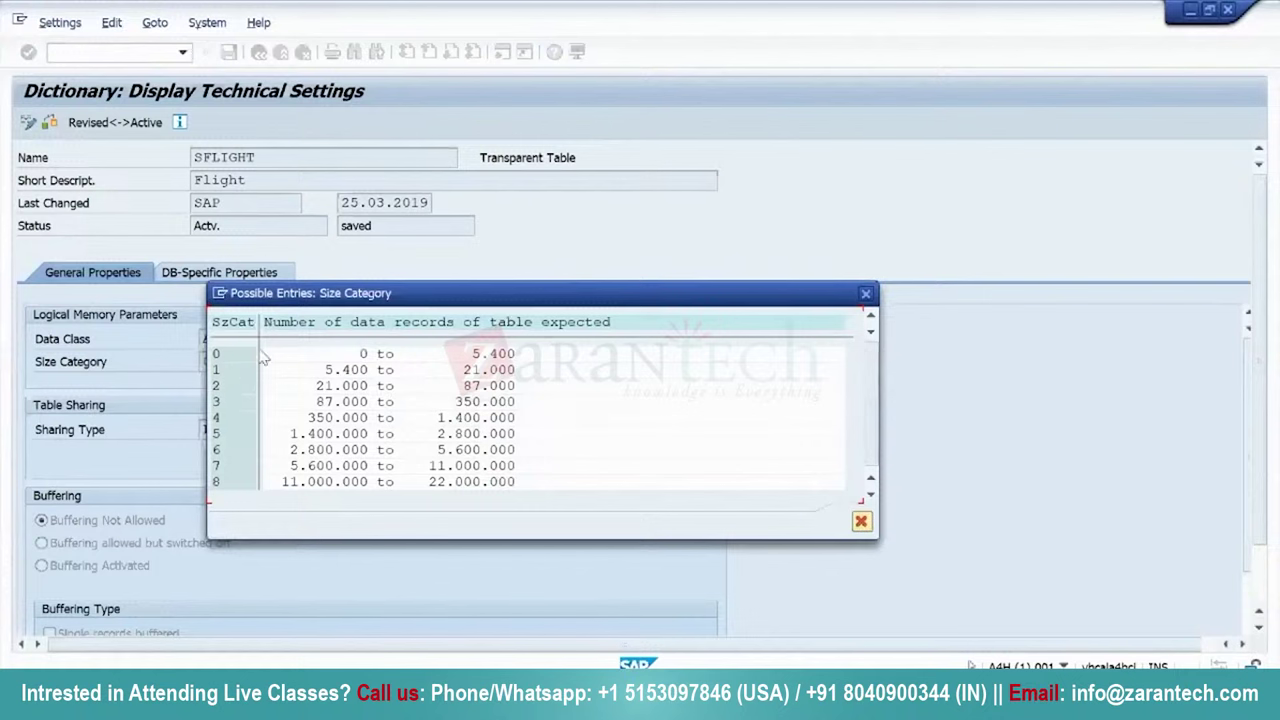
pyautogui.click(364, 354)
pyautogui.click(520, 357)
pyautogui.click(358, 371)
pyautogui.click(486, 372)
pyautogui.click(861, 522)
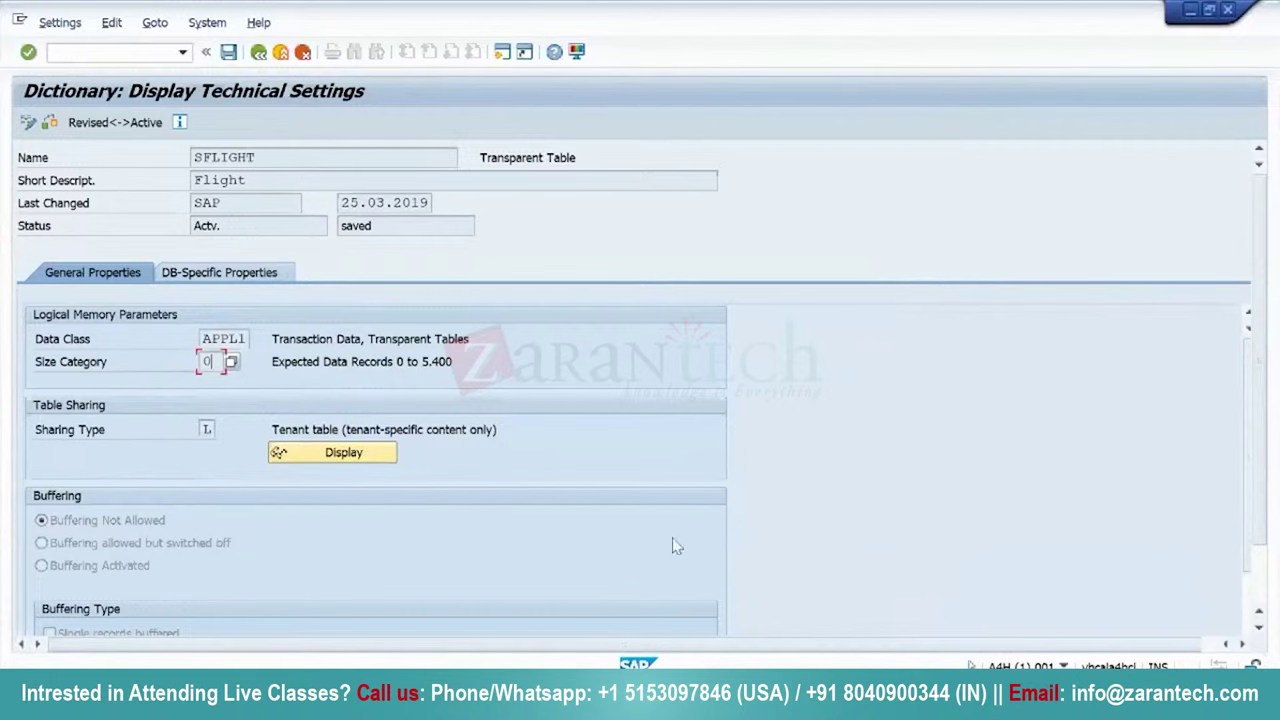
pyautogui.scroll(-5, 404, 497)
pyautogui.scroll(-1, 404, 497)
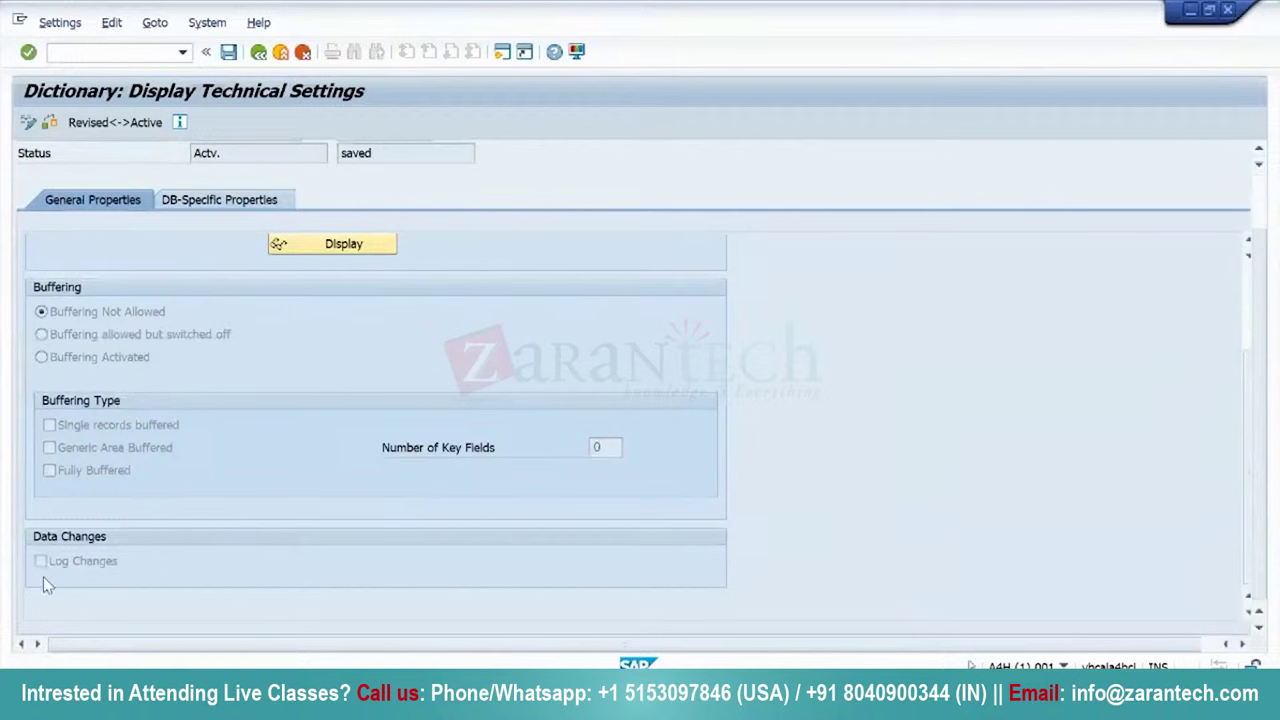
pyautogui.scroll(4, 116, 541)
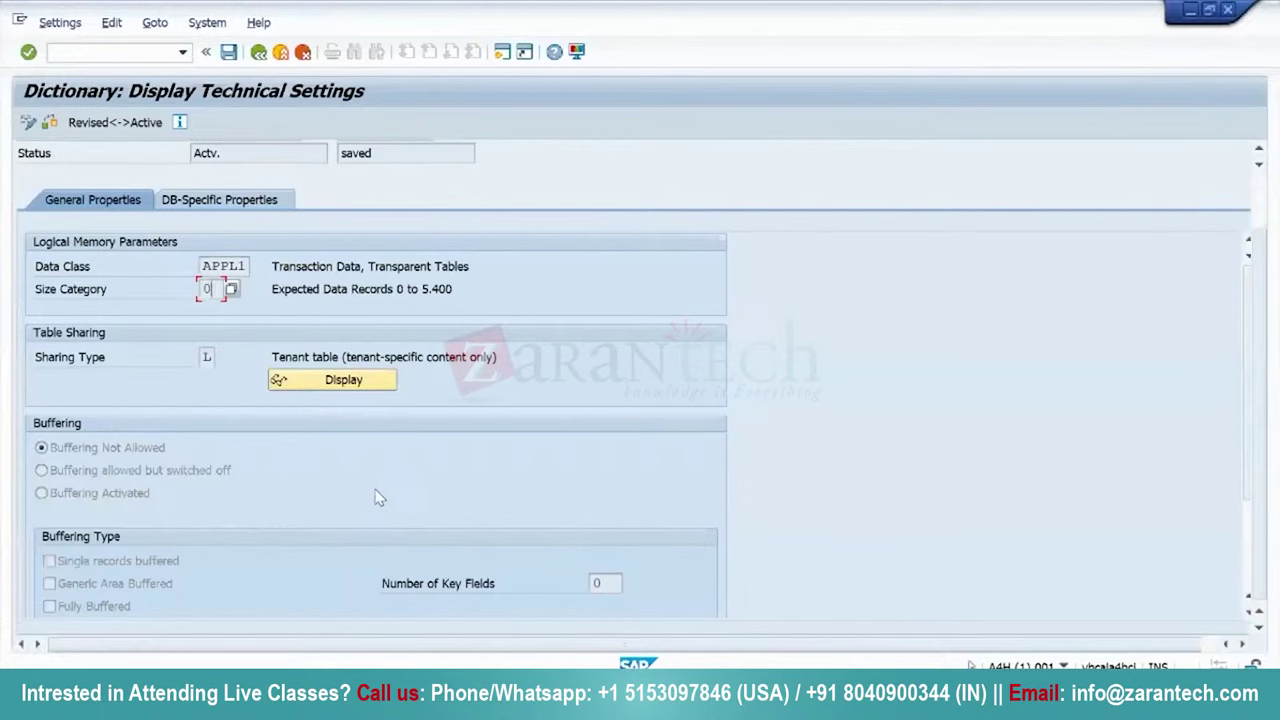
# Compare SFLIGHT's DB-specific storage settings with its general technical properties.
pyautogui.scroll(-2, 523, 475)
pyautogui.scroll(3, 522, 473)
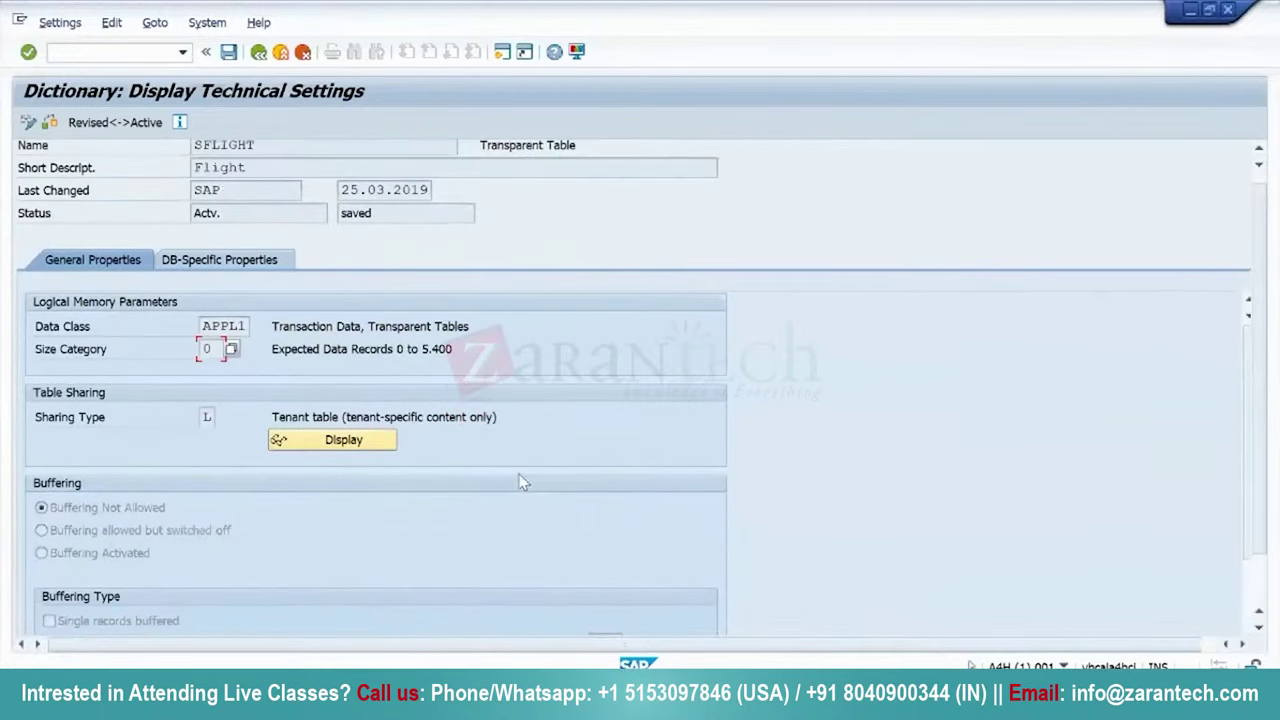
pyautogui.scroll(1, 206, 420)
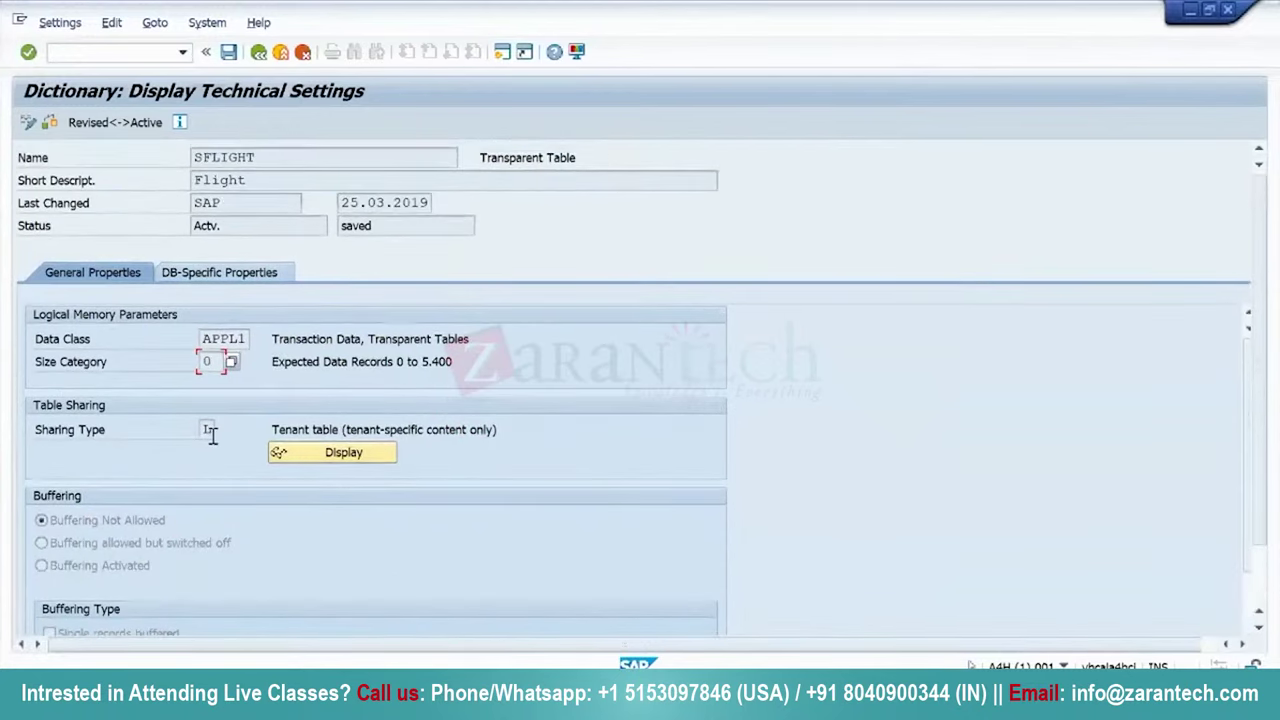
pyautogui.click(252, 280)
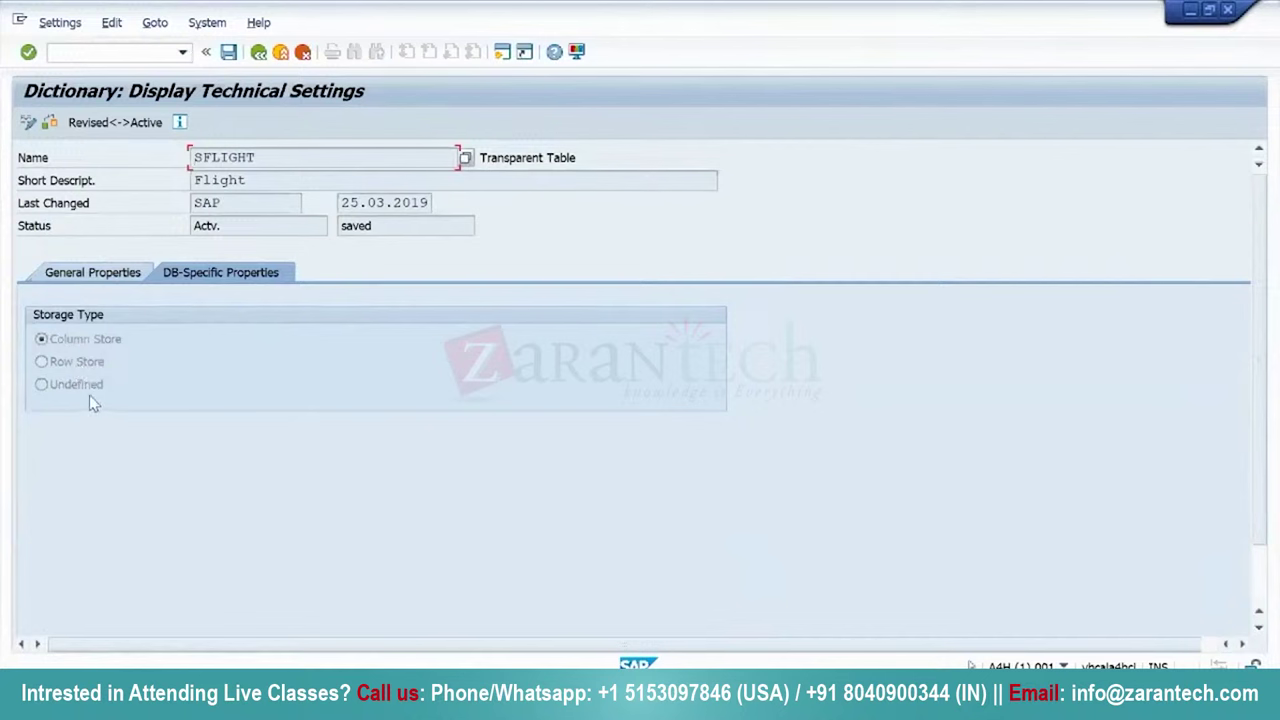
pyautogui.click(80, 348)
pyautogui.click(82, 278)
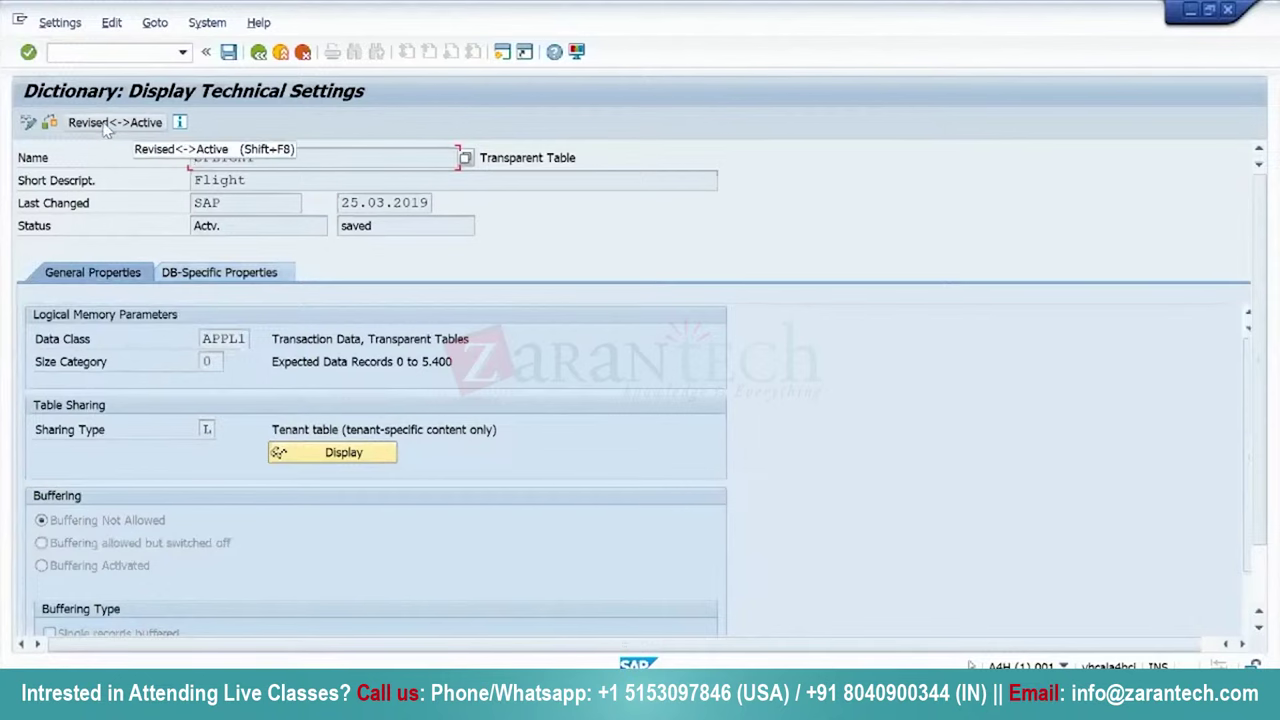
# Reopen SFLIGHT's general technical properties once more, then return to the table definition.
pyautogui.click(258, 51)
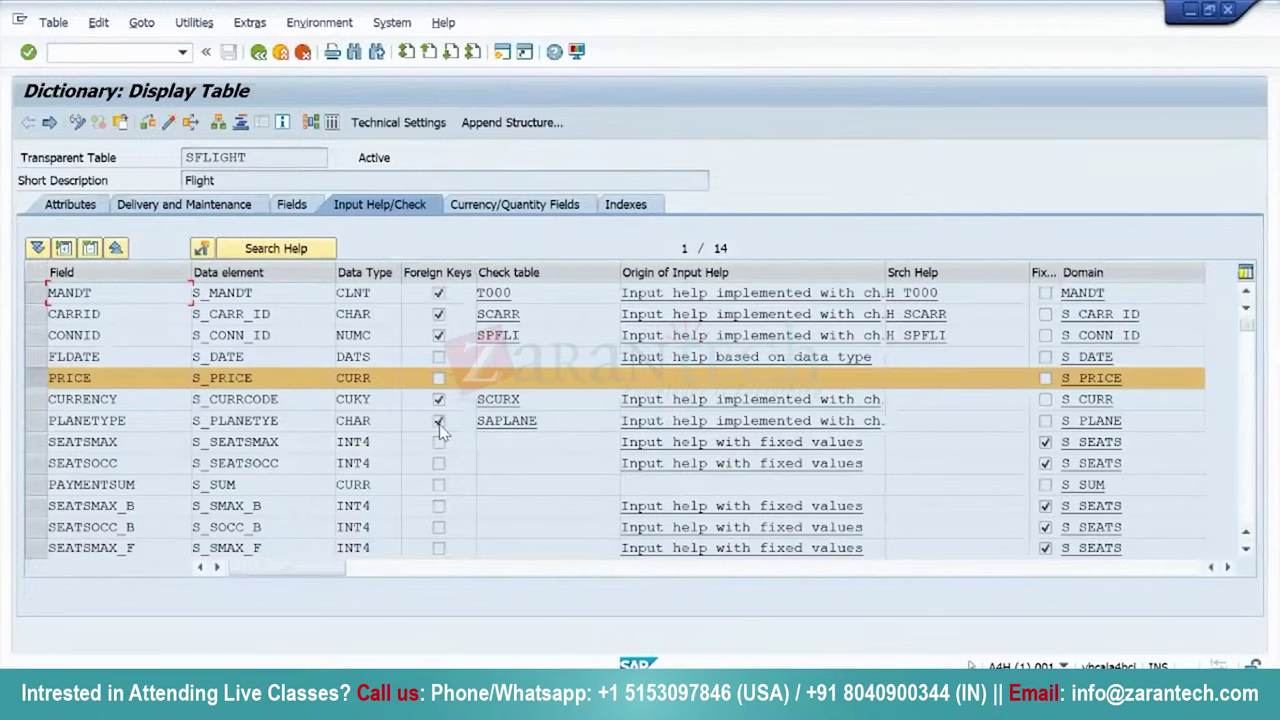
pyautogui.click(398, 122)
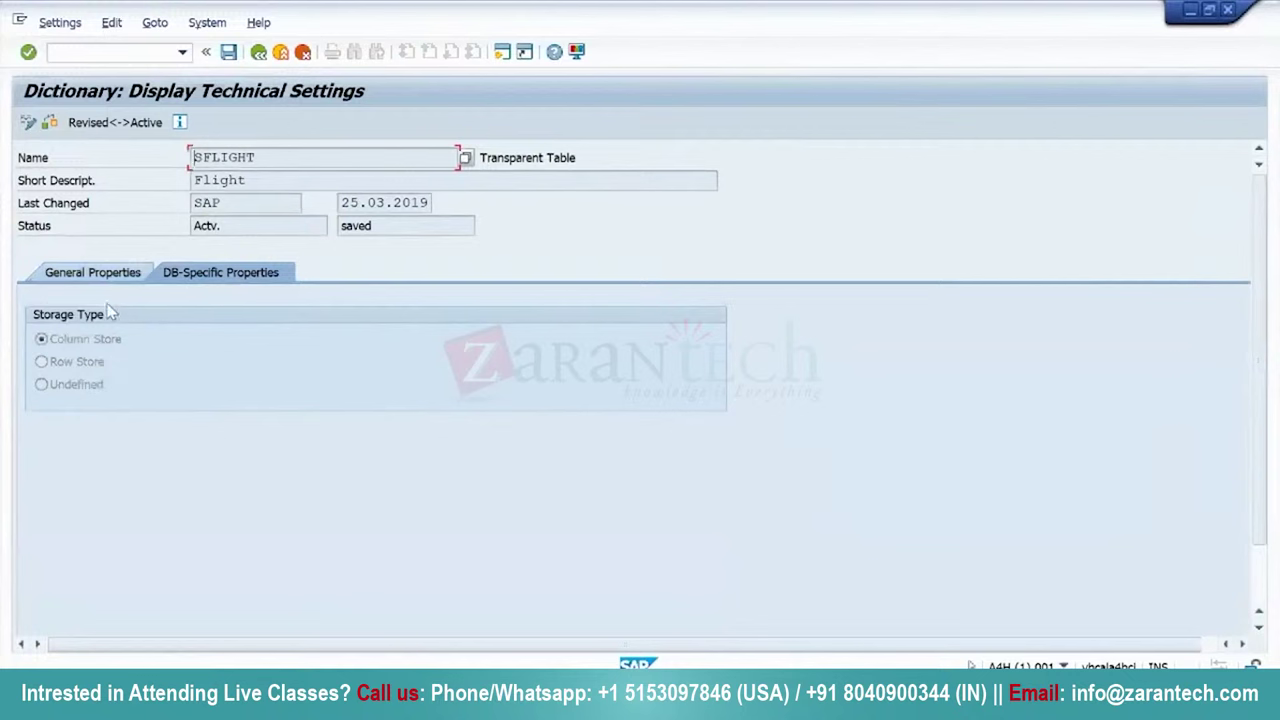
pyautogui.click(80, 276)
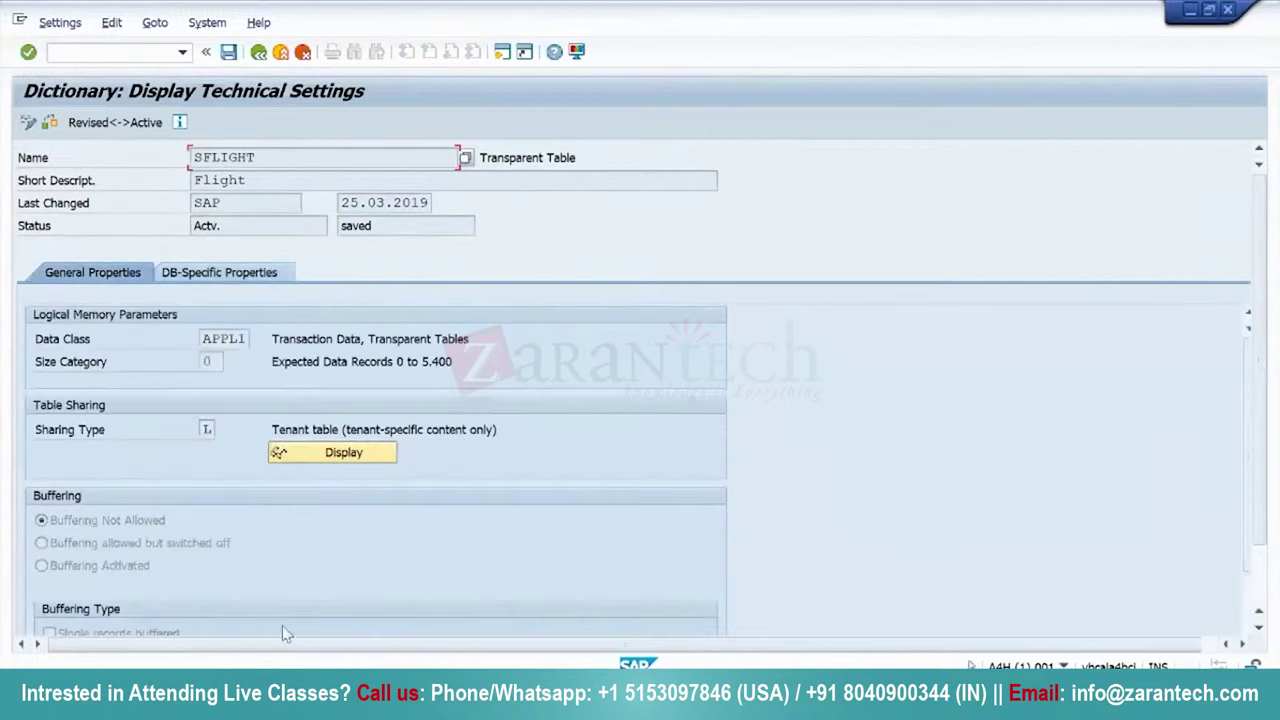
pyautogui.scroll(-1, 303, 497)
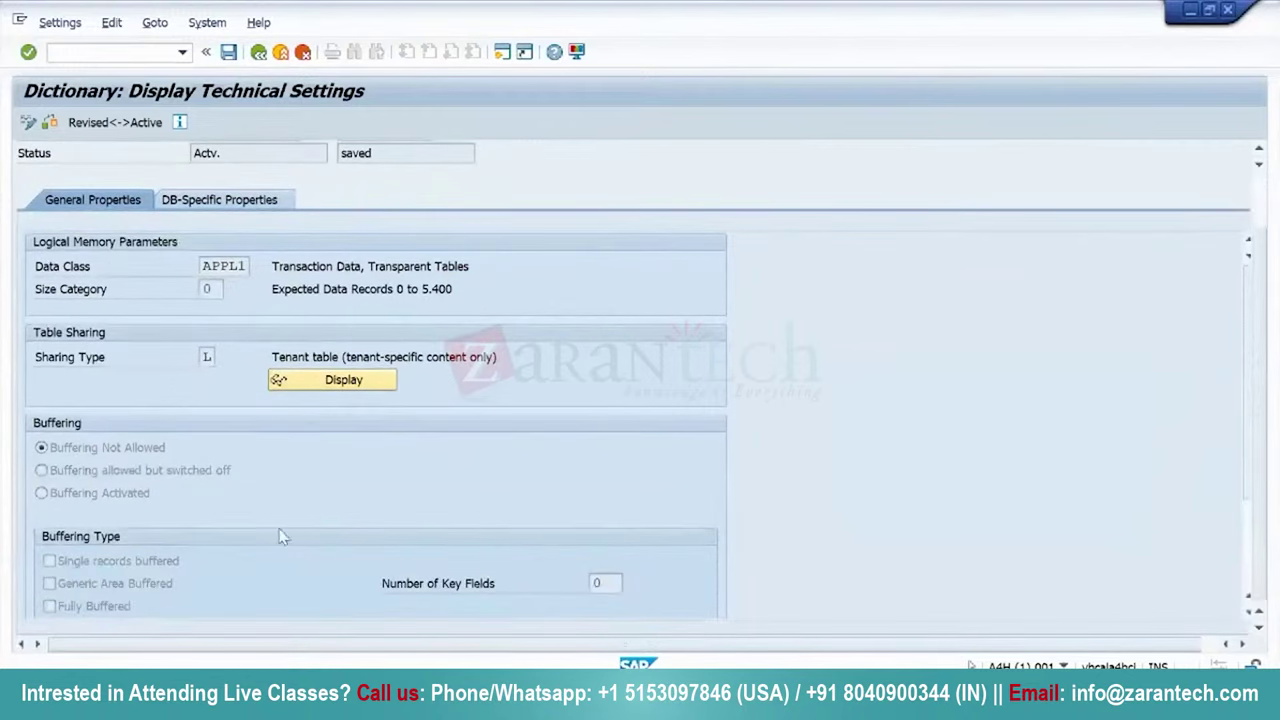
pyautogui.scroll(1, 252, 530)
pyautogui.press('F3')
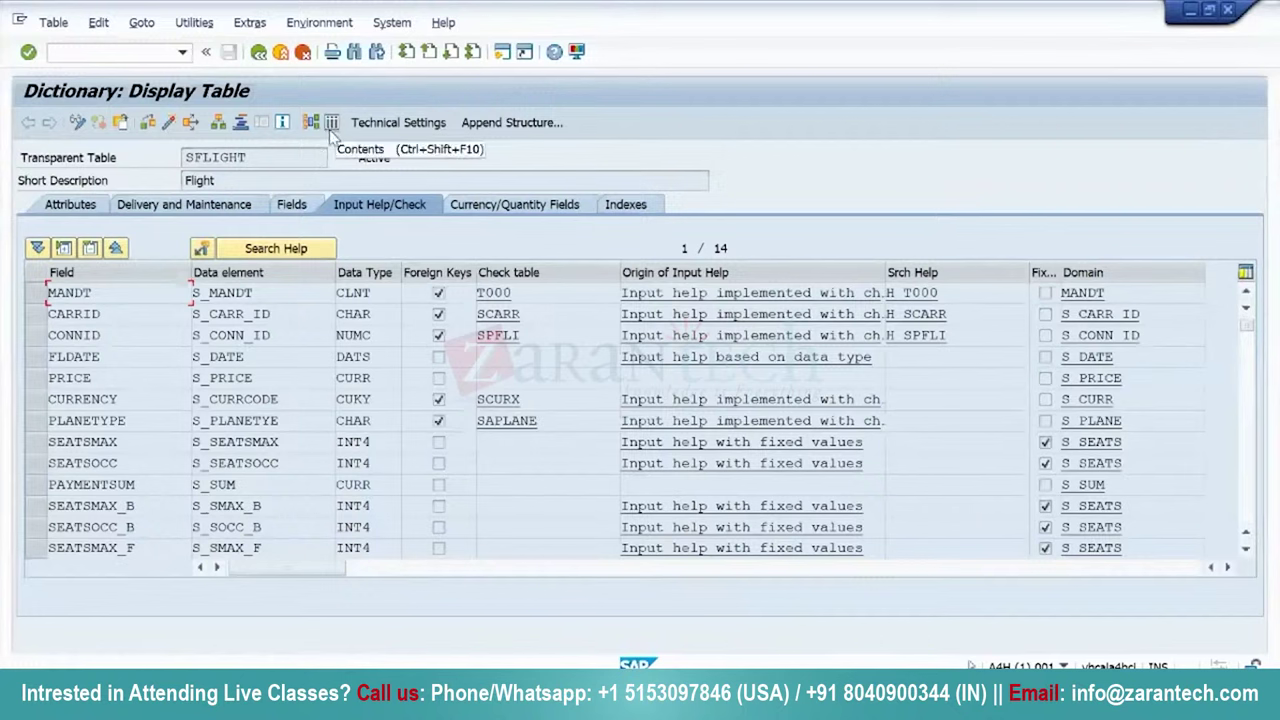
pyautogui.click(508, 312)
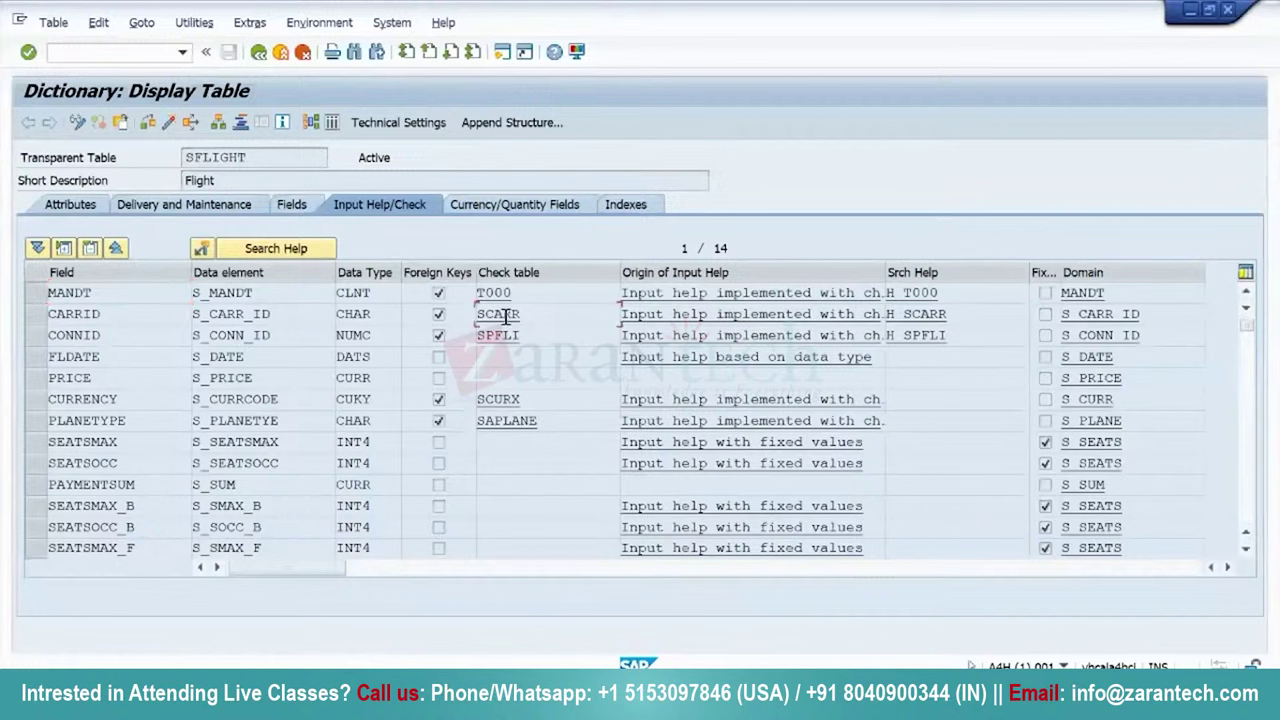
pyautogui.doubleClick(510, 312)
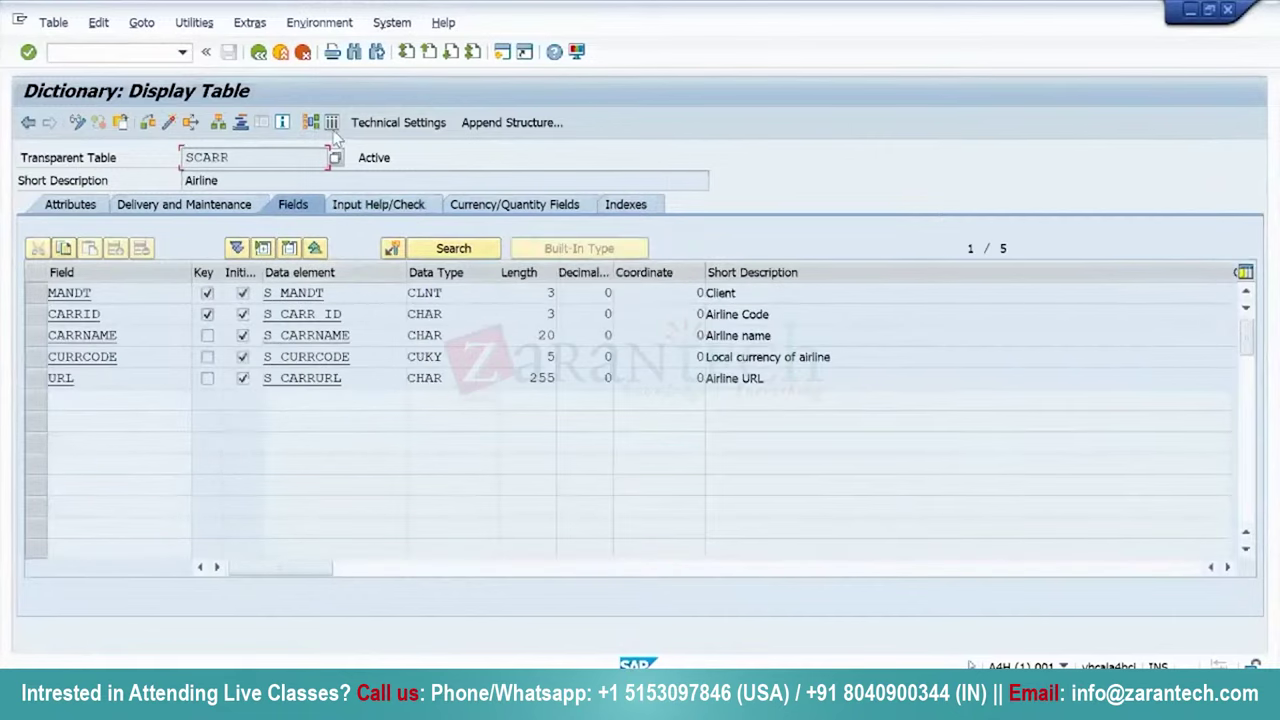
pyautogui.click(398, 122)
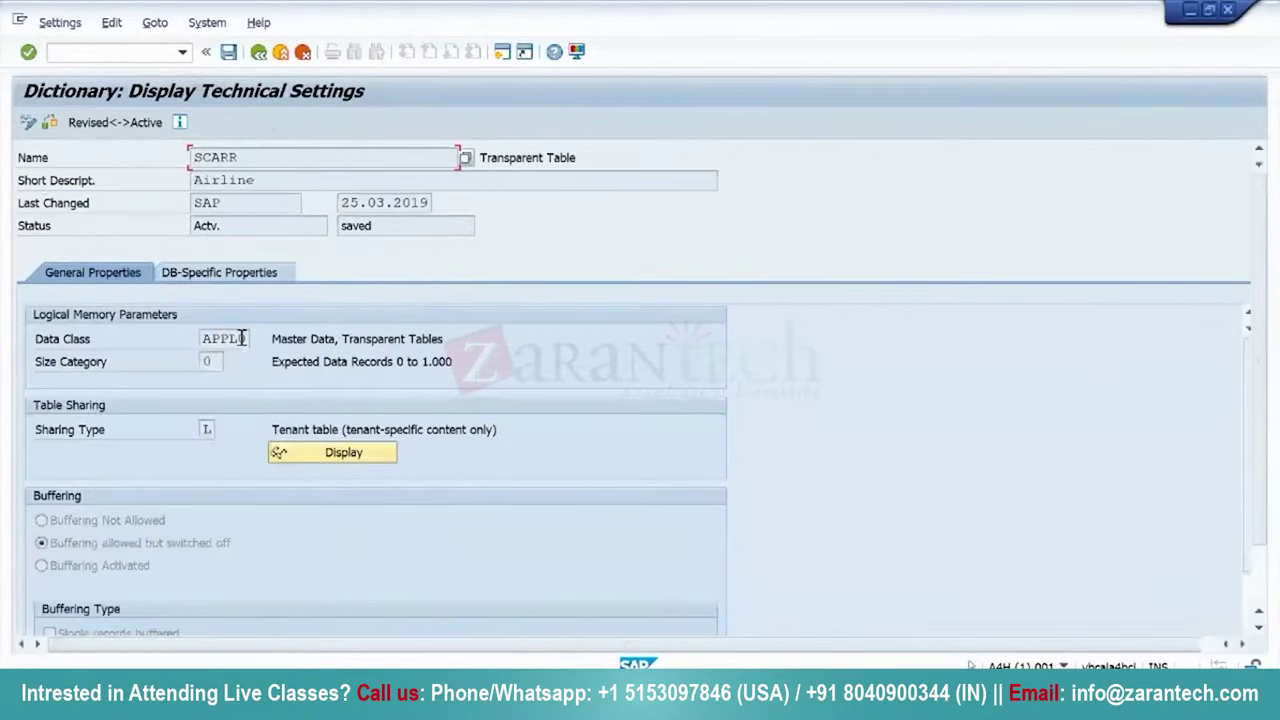
pyautogui.press('F3')
pyautogui.press('F3')
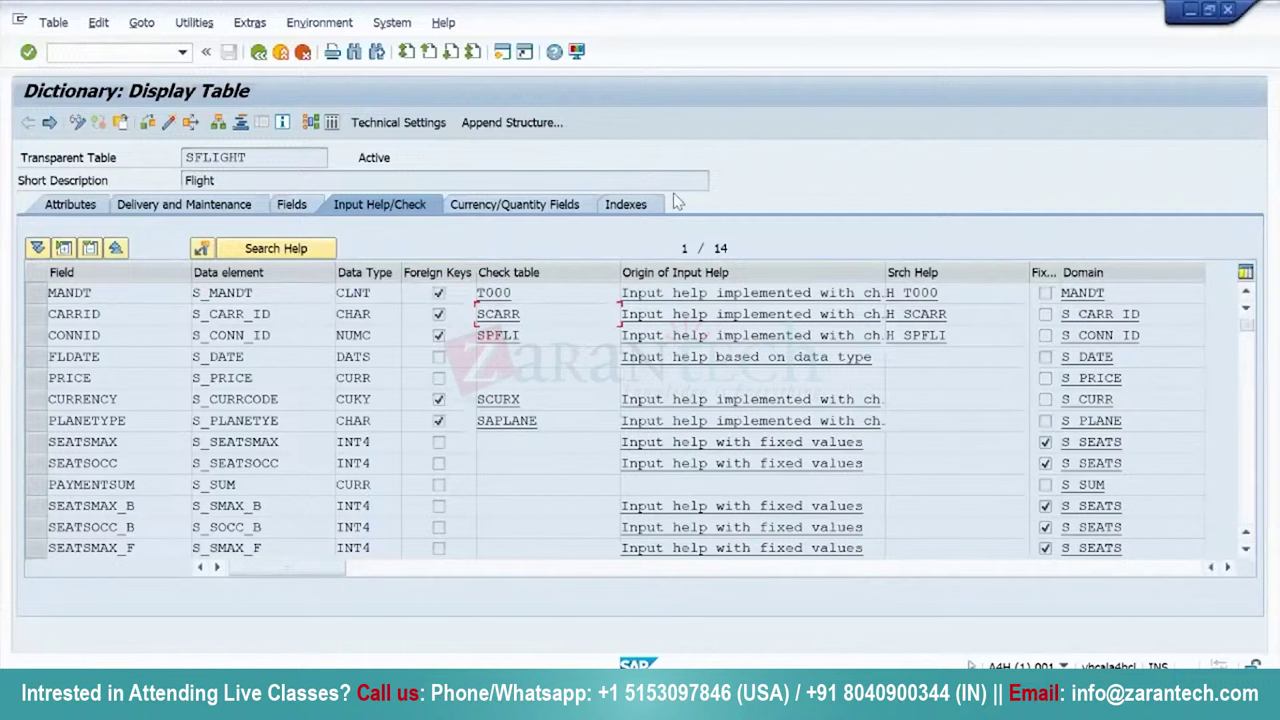
pyautogui.click(331, 122)
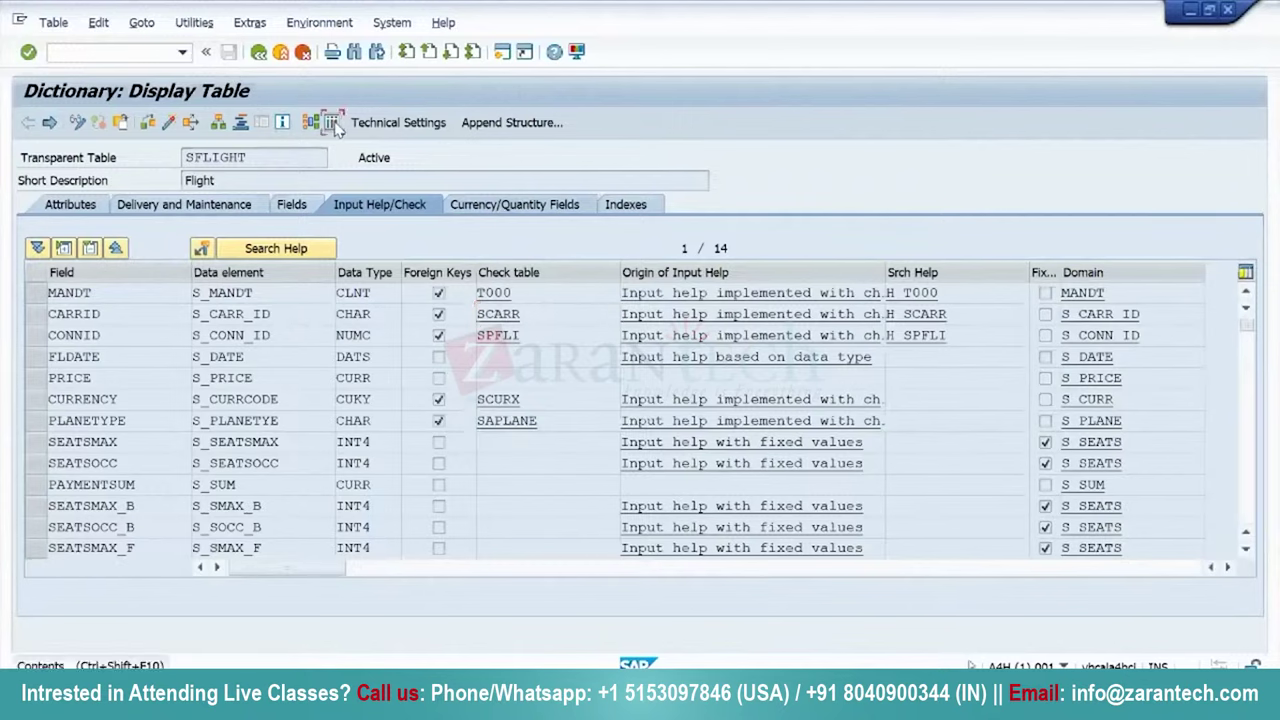
pyautogui.click(27, 122)
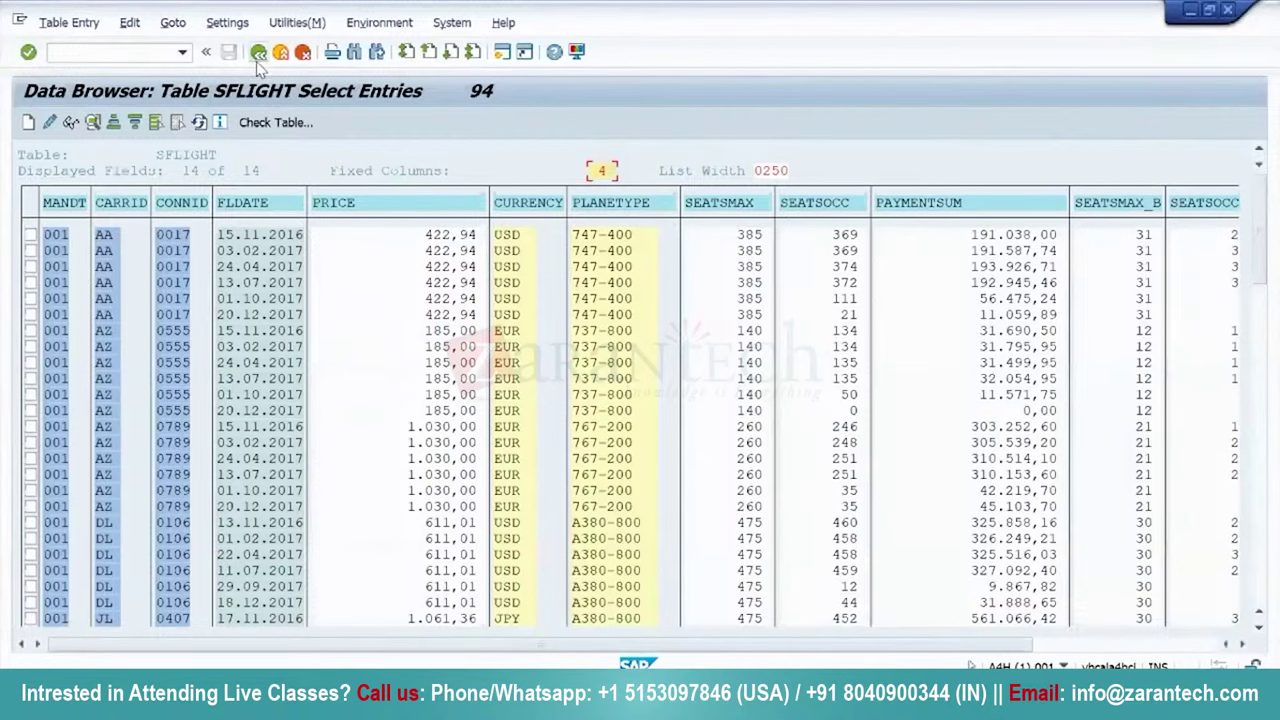
pyautogui.click(258, 55)
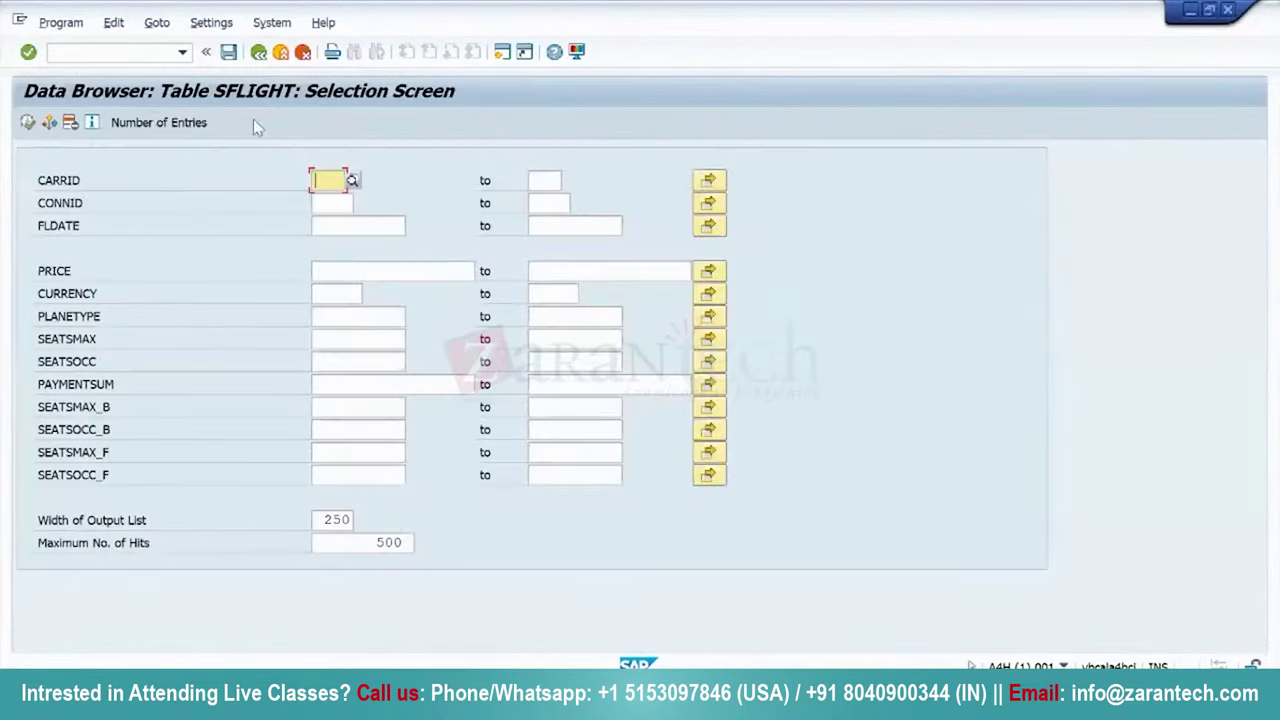
pyautogui.click(27, 122)
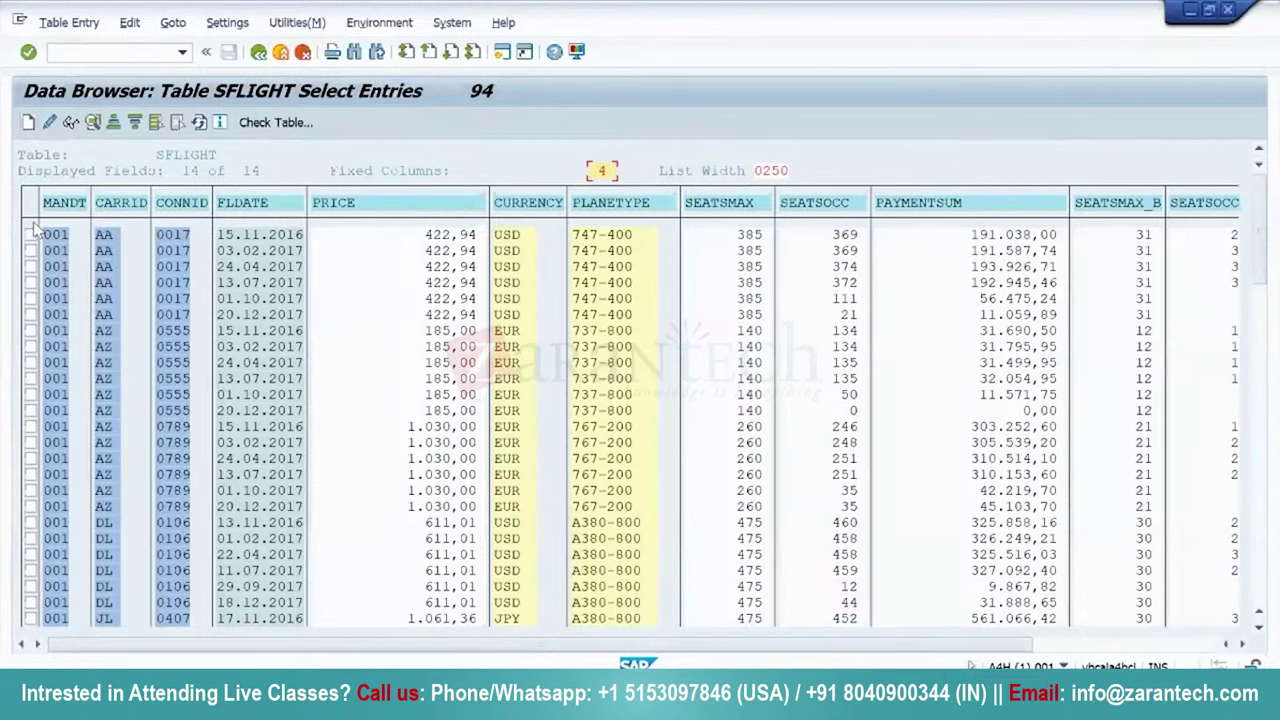
pyautogui.click(28, 124)
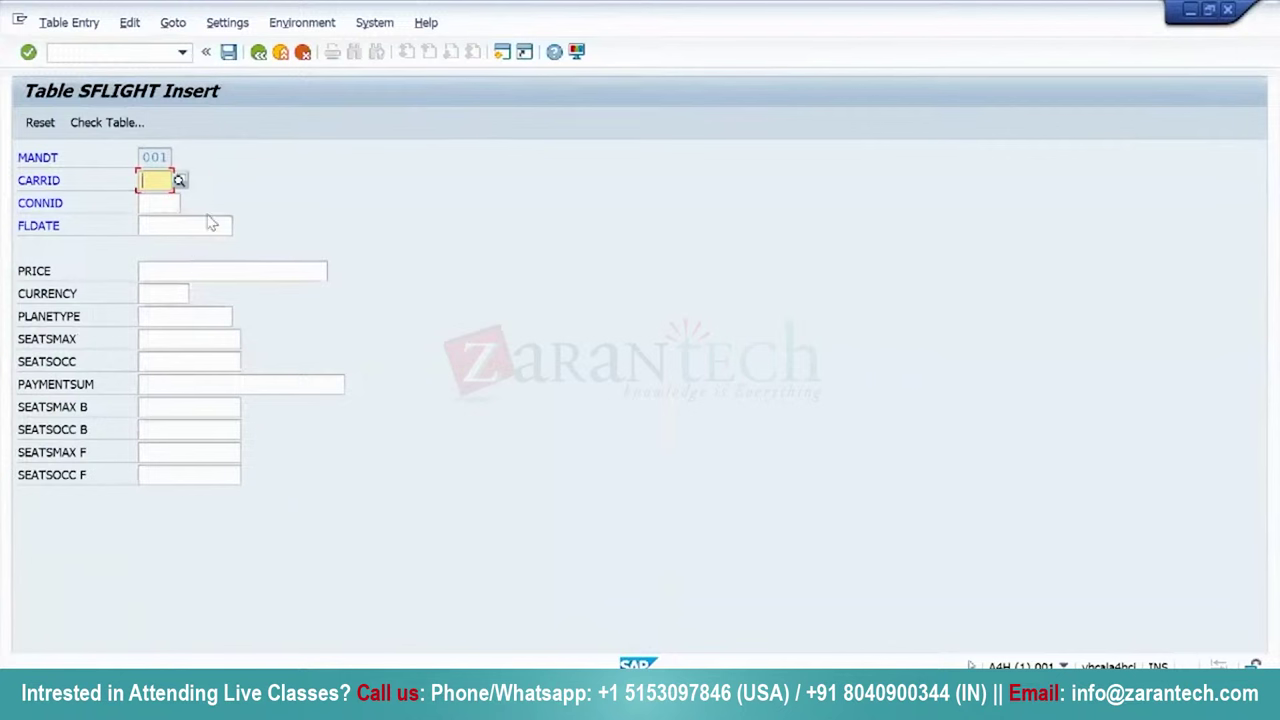
pyautogui.click(259, 53)
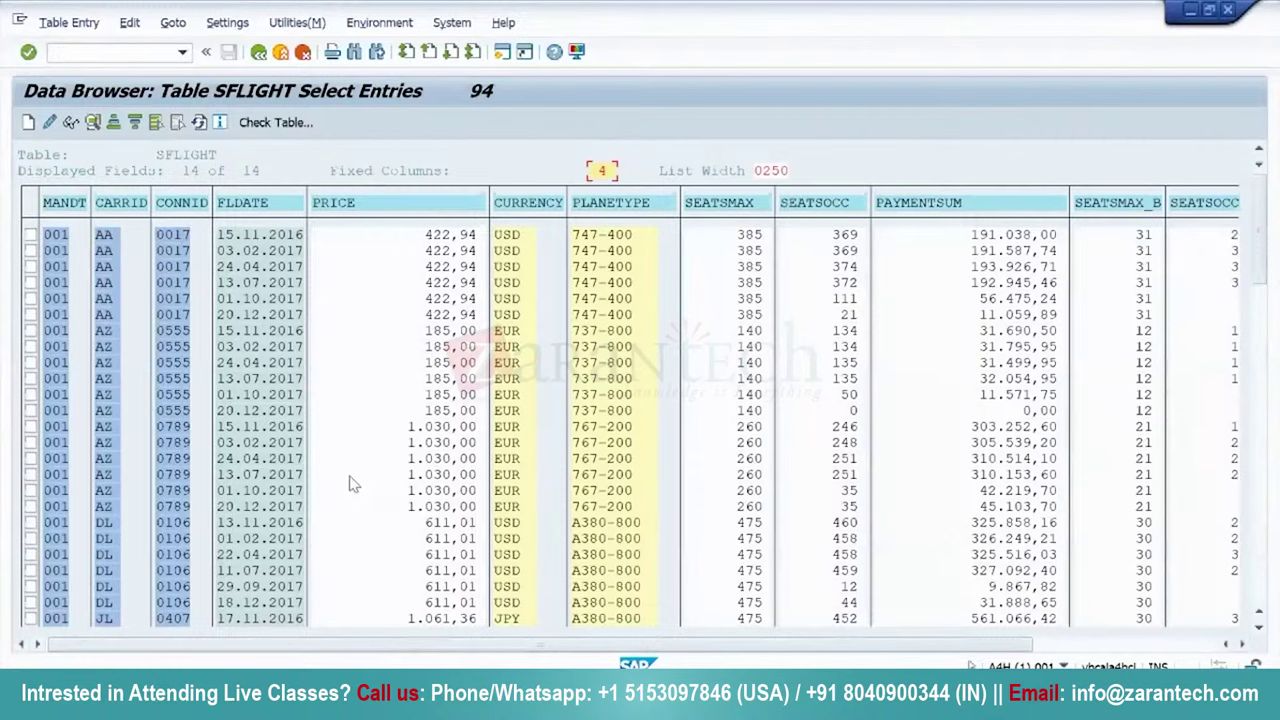
pyautogui.click(259, 53)
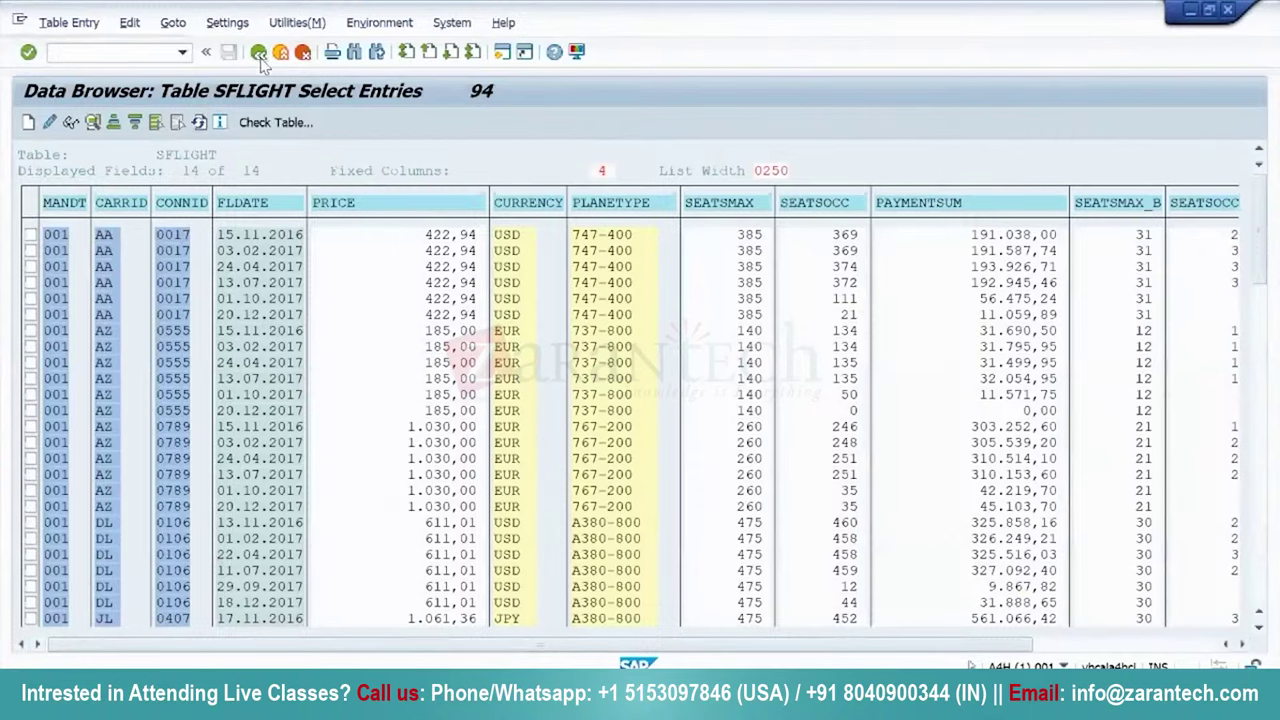
pyautogui.click(260, 54)
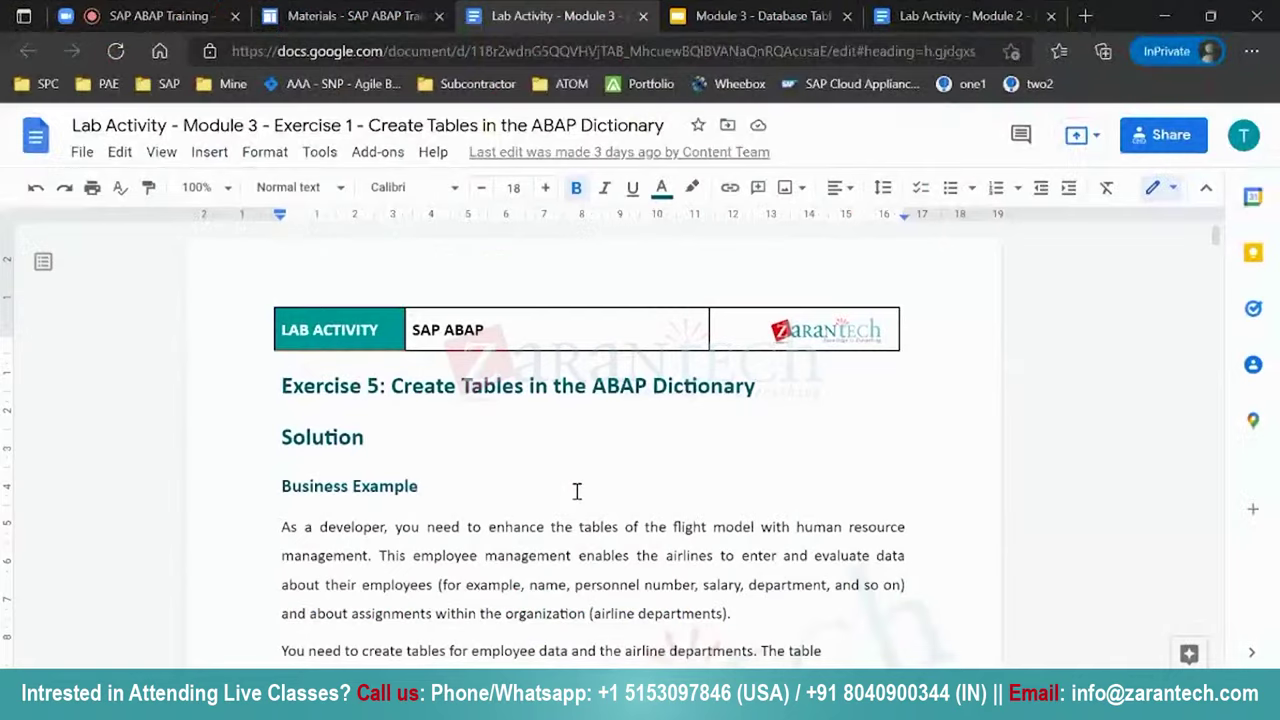
pyautogui.scroll(-5, 577, 493)
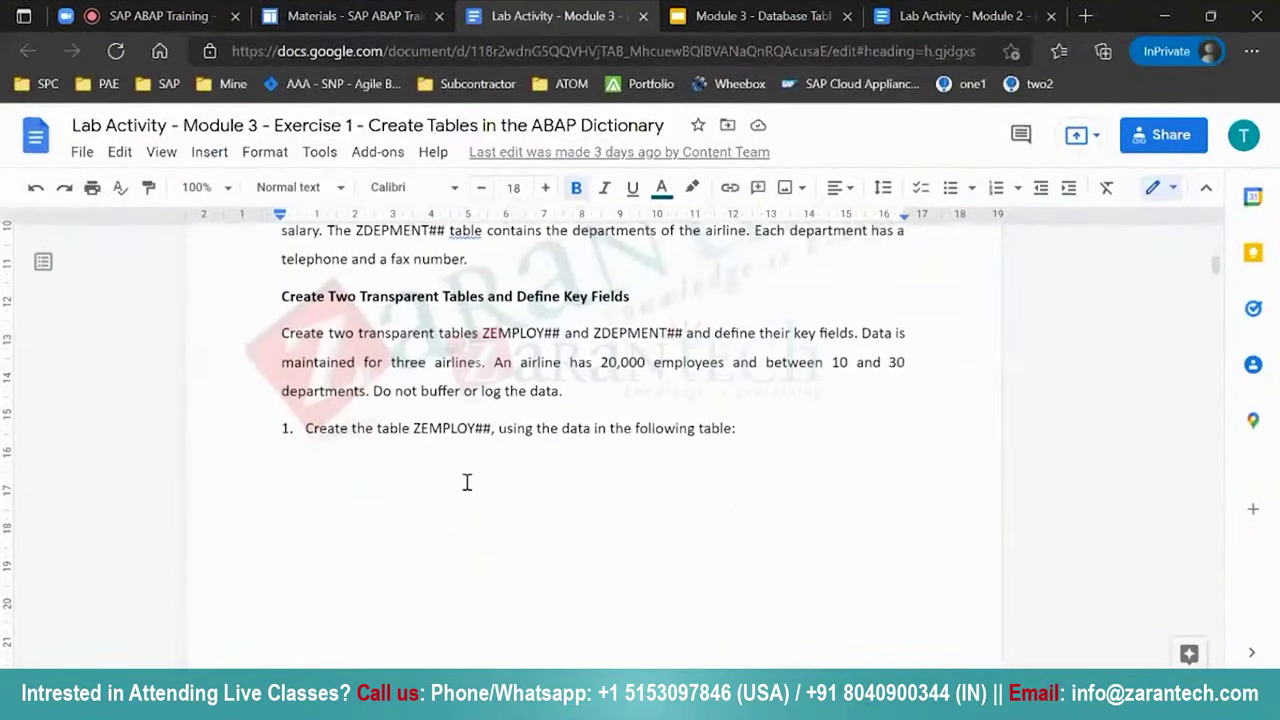
# Highlight table names ZEMPLOY## and ZDEPMENT## and scroll to the ZEMPLOY## field table.
pyautogui.scroll(-2, 466, 480)
pyautogui.scroll(2, 466, 482)
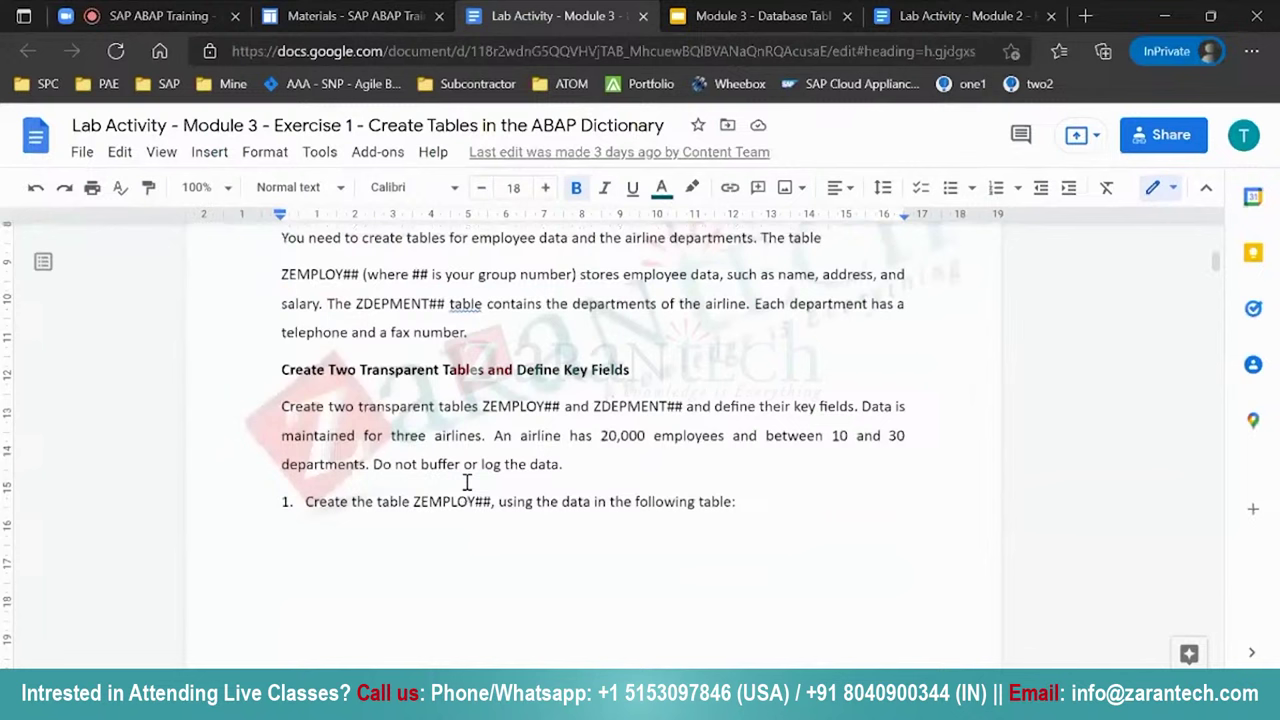
pyautogui.moveTo(482, 407); pyautogui.dragTo(560, 406)
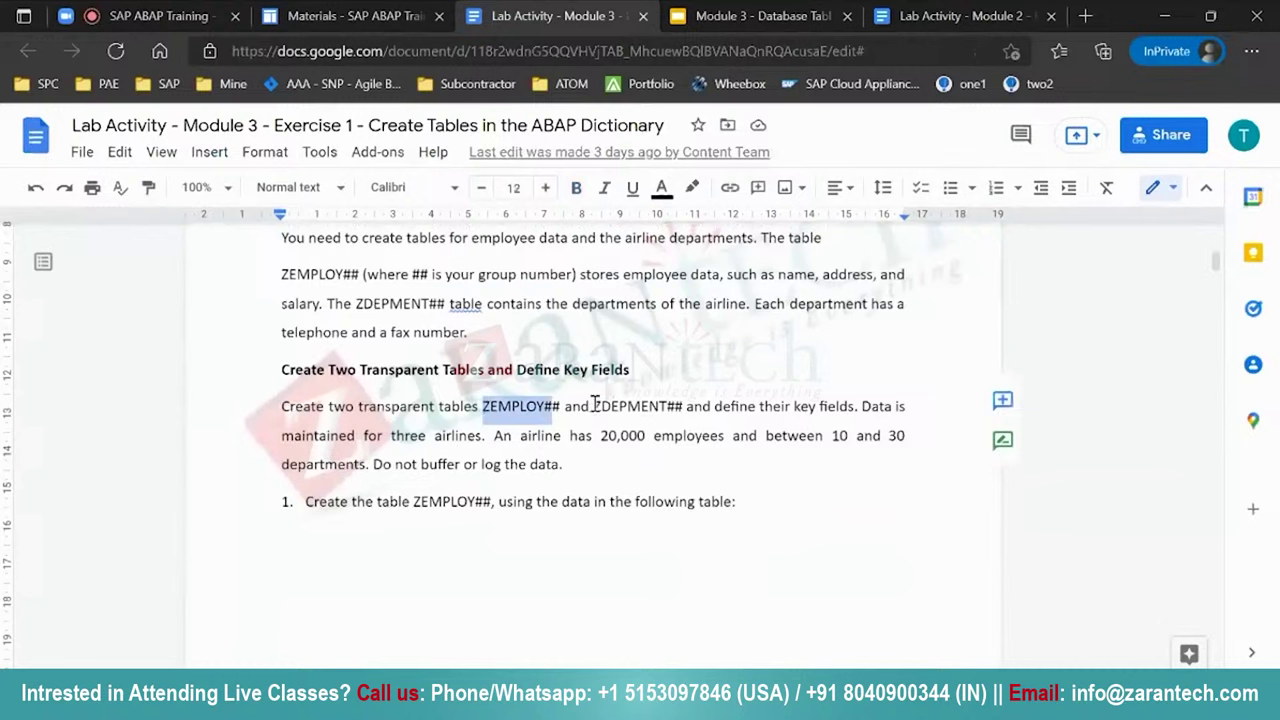
pyautogui.moveTo(595, 406); pyautogui.dragTo(660, 405)
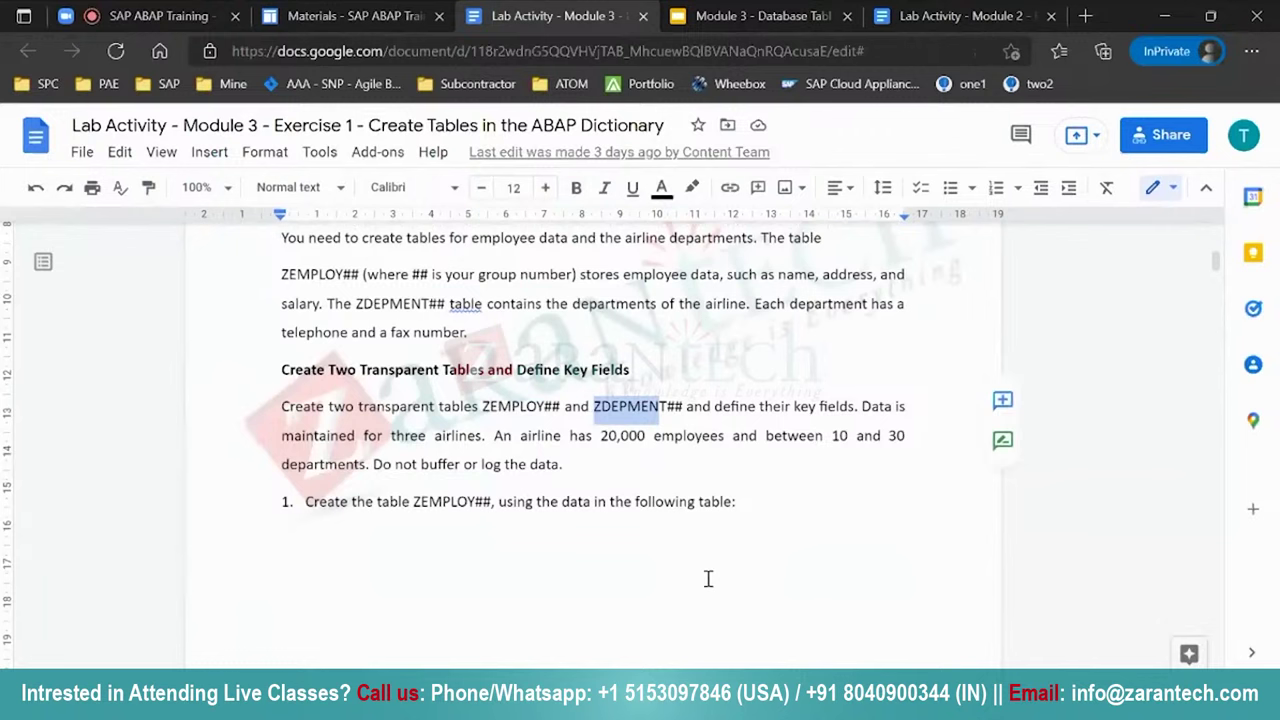
pyautogui.scroll(-2, 708, 579)
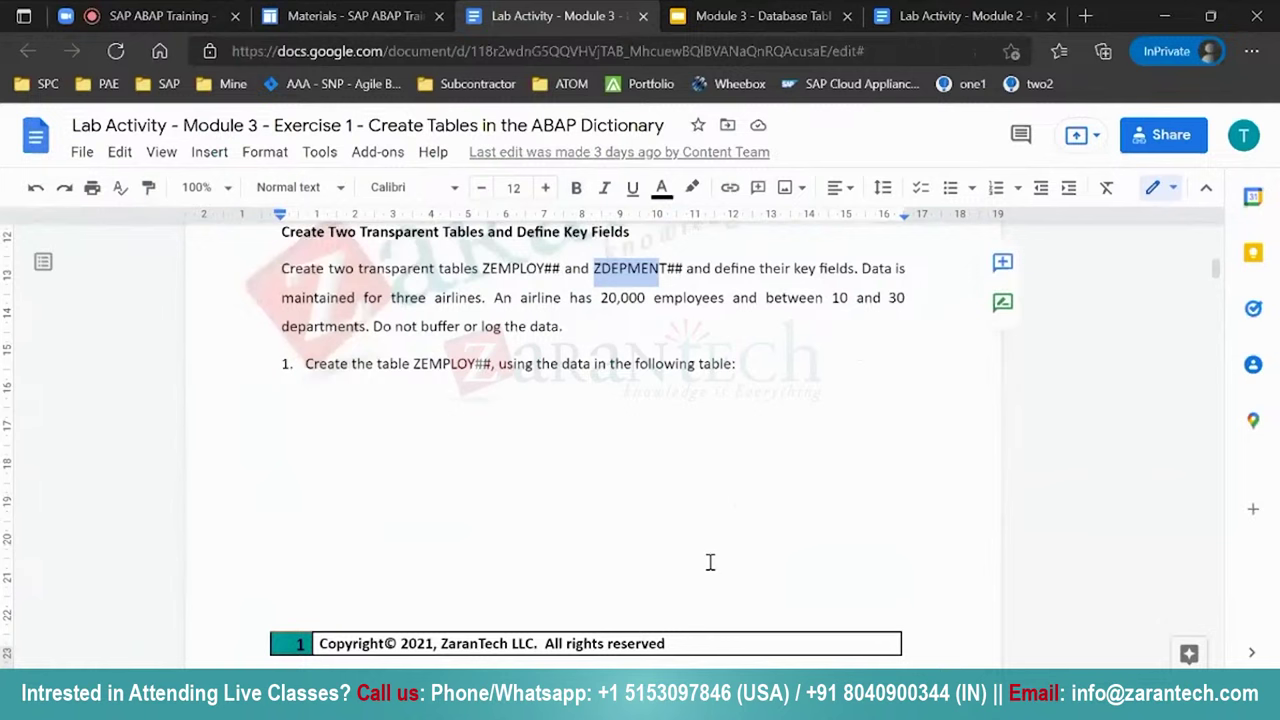
pyautogui.scroll(-9, 640, 545)
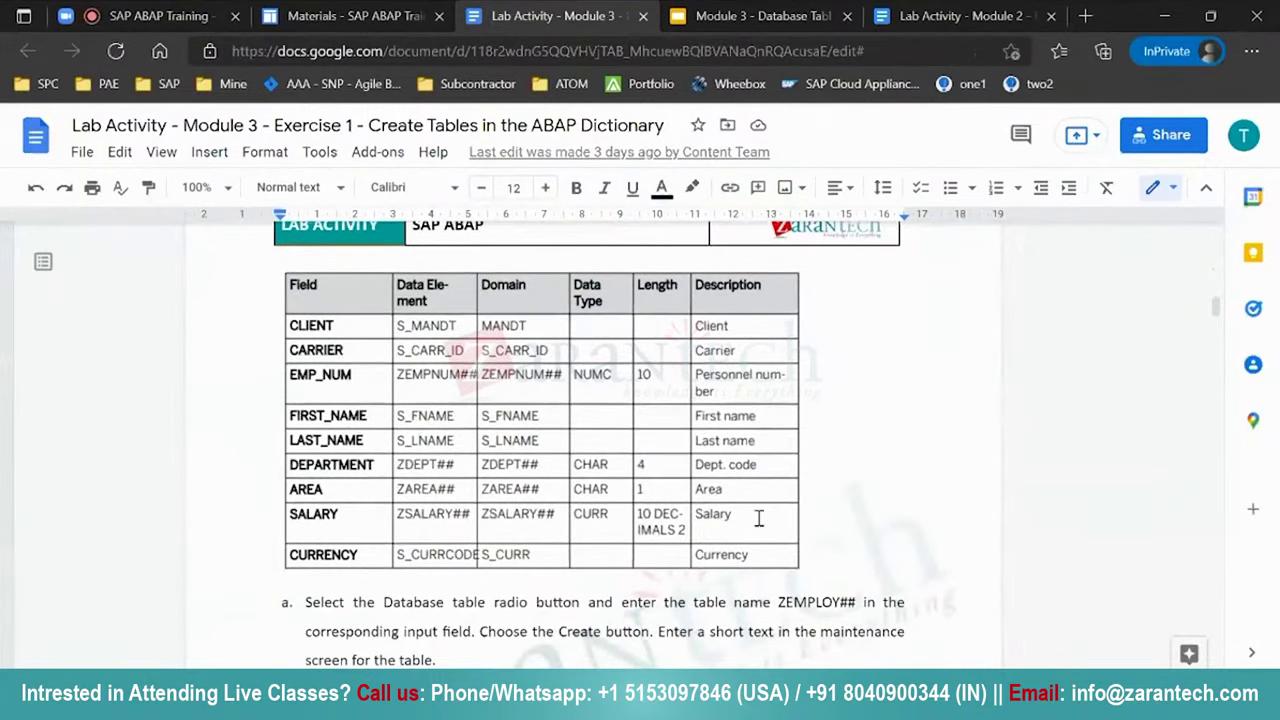
# Read down through the rest of the Exercise 1 lab instructions.
pyautogui.scroll(-3, 453, 522)
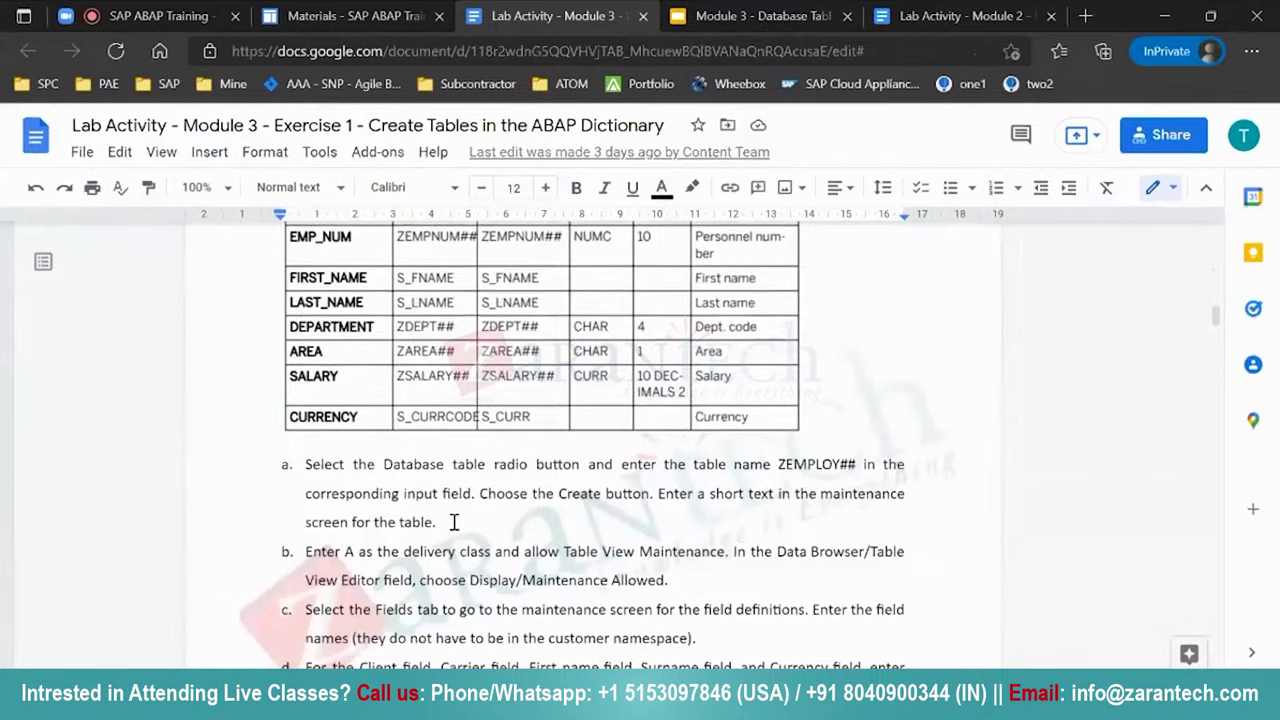
pyautogui.scroll(-1, 453, 522)
pyautogui.scroll(-3, 522, 534)
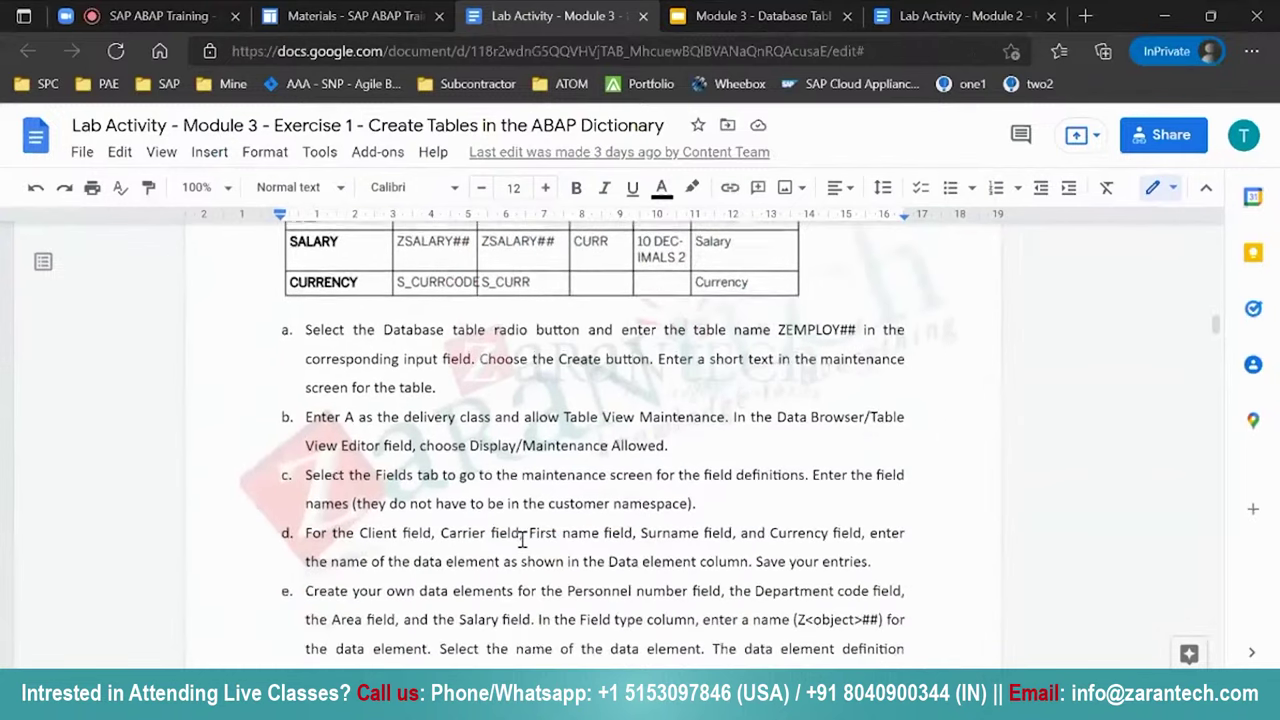
pyautogui.scroll(-1, 522, 540)
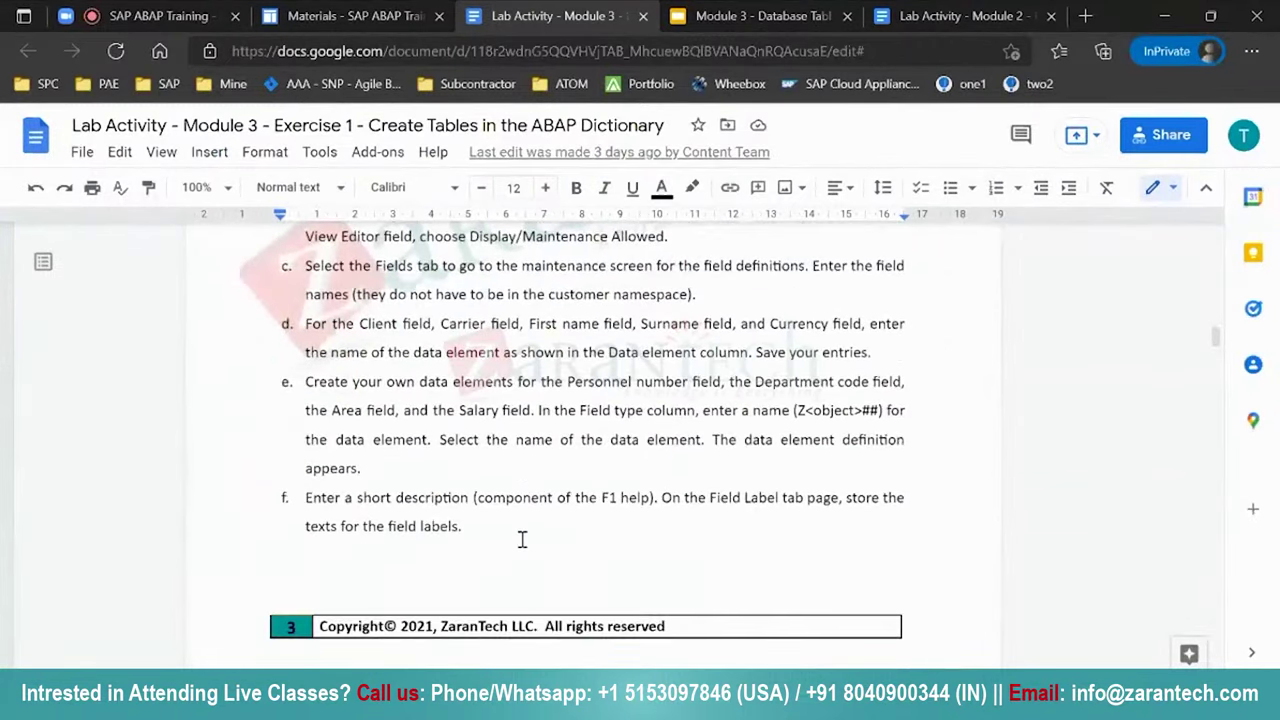
pyautogui.scroll(-5, 522, 539)
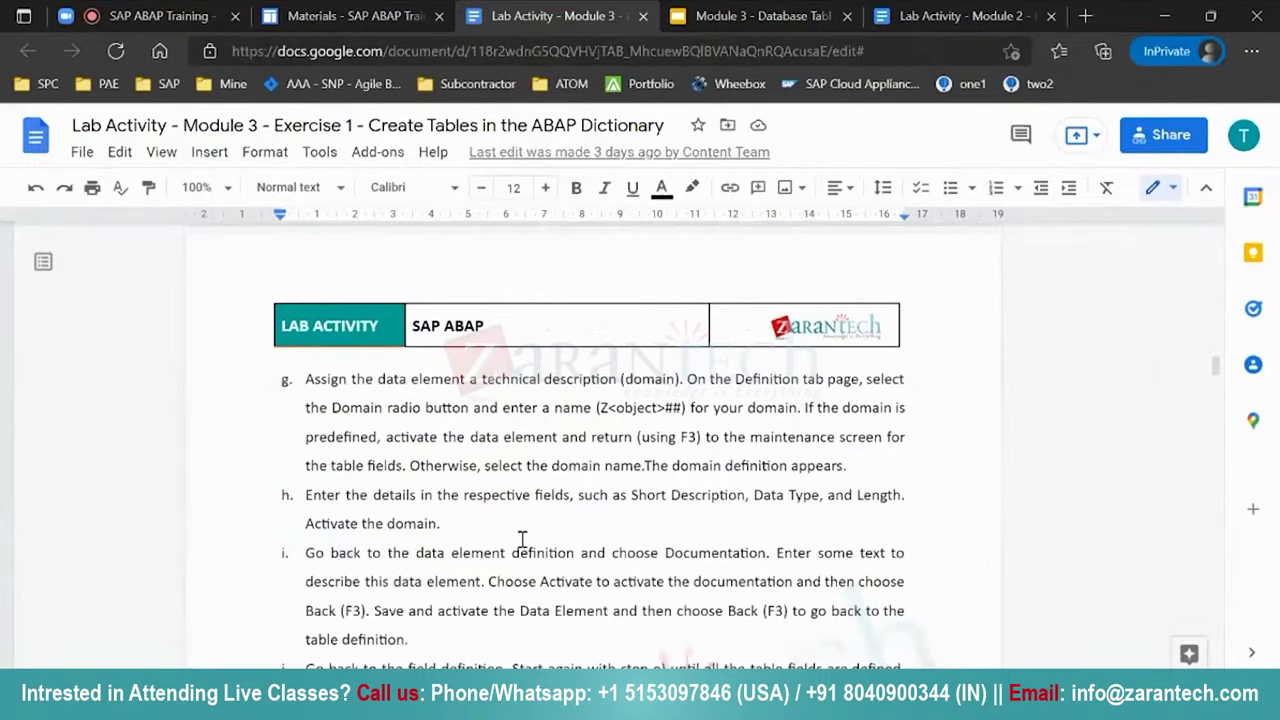
pyautogui.scroll(-3, 522, 539)
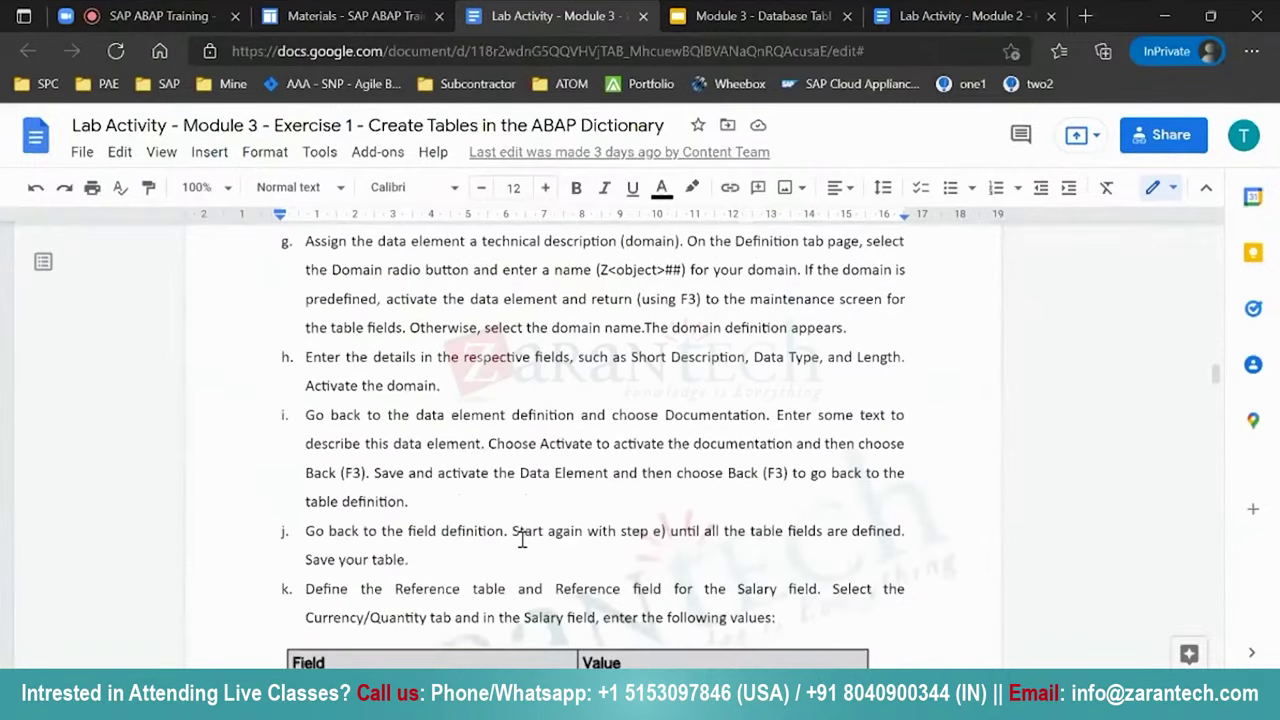
pyautogui.scroll(-1, 522, 540)
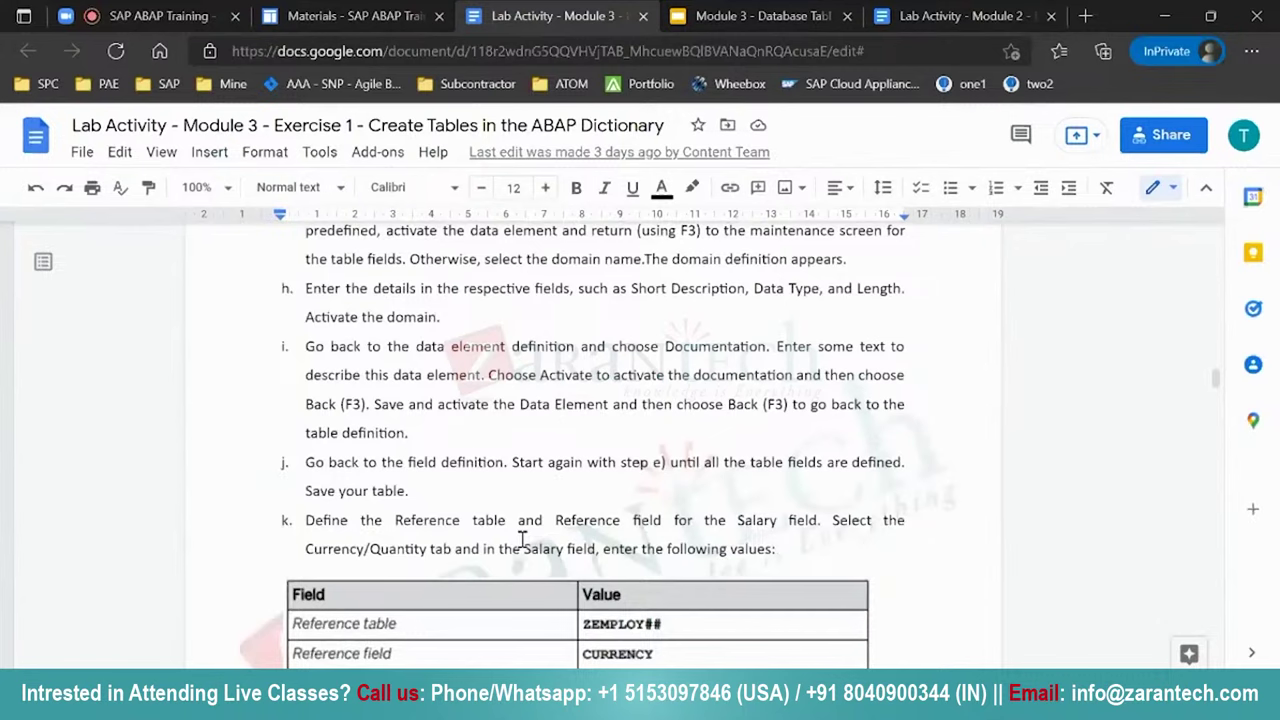
pyautogui.scroll(-4, 522, 539)
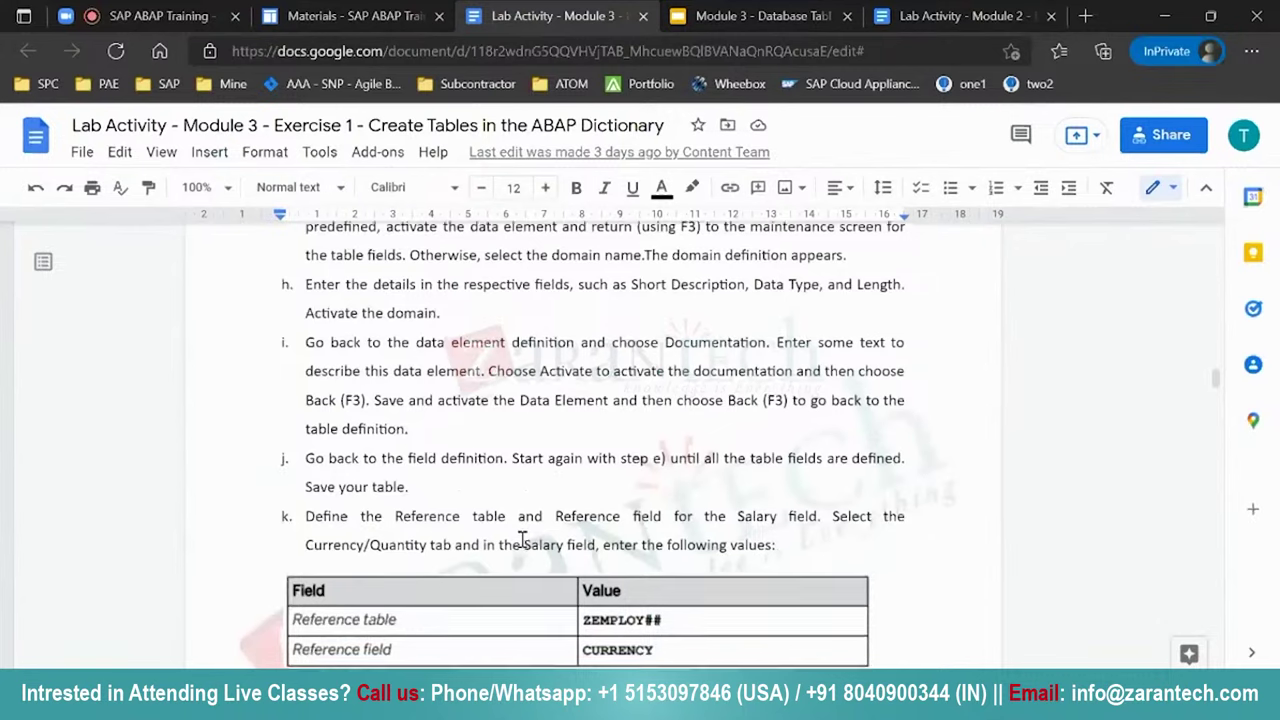
pyautogui.scroll(-3, 522, 539)
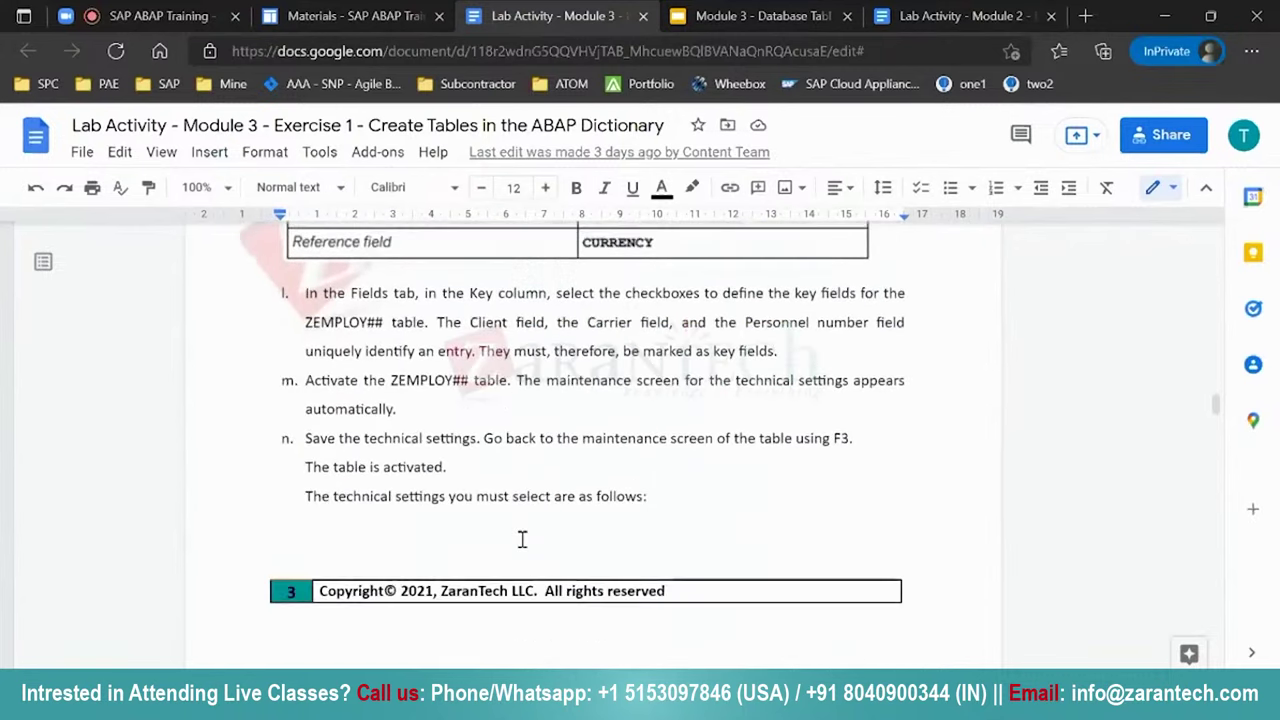
pyautogui.scroll(-1, 522, 539)
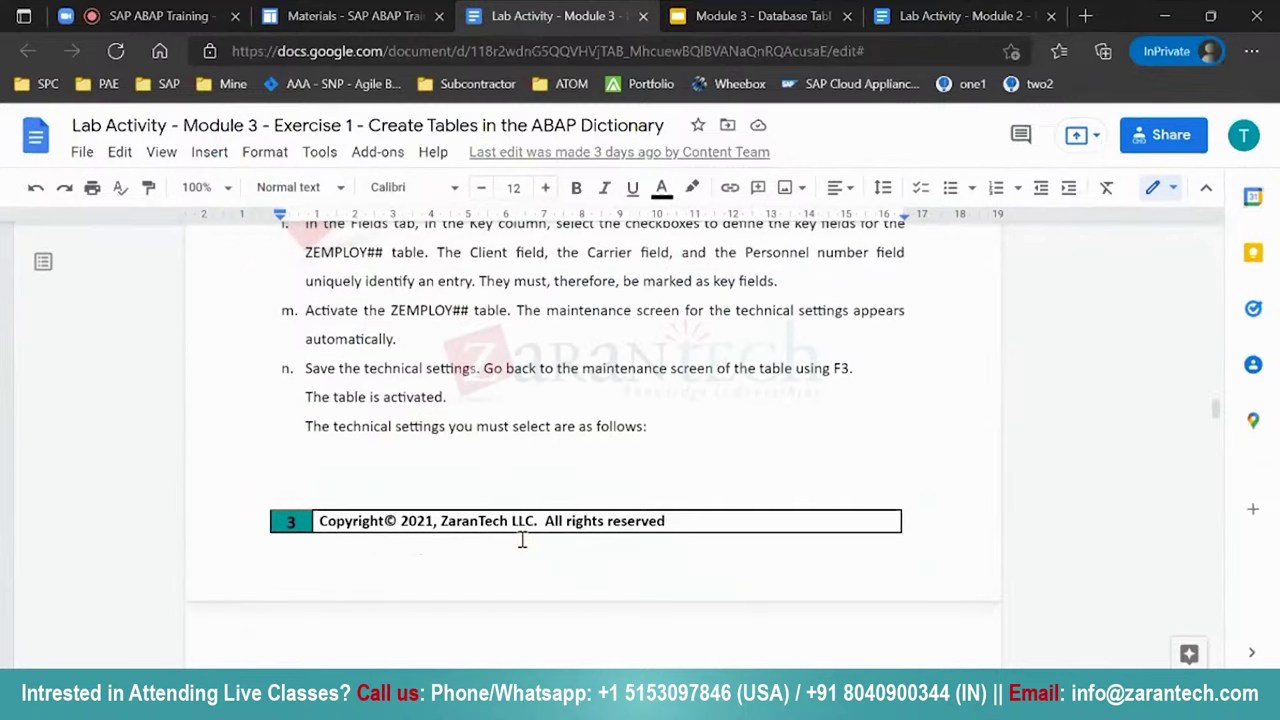
pyautogui.scroll(1, 522, 540)
pyautogui.scroll(-6, 522, 540)
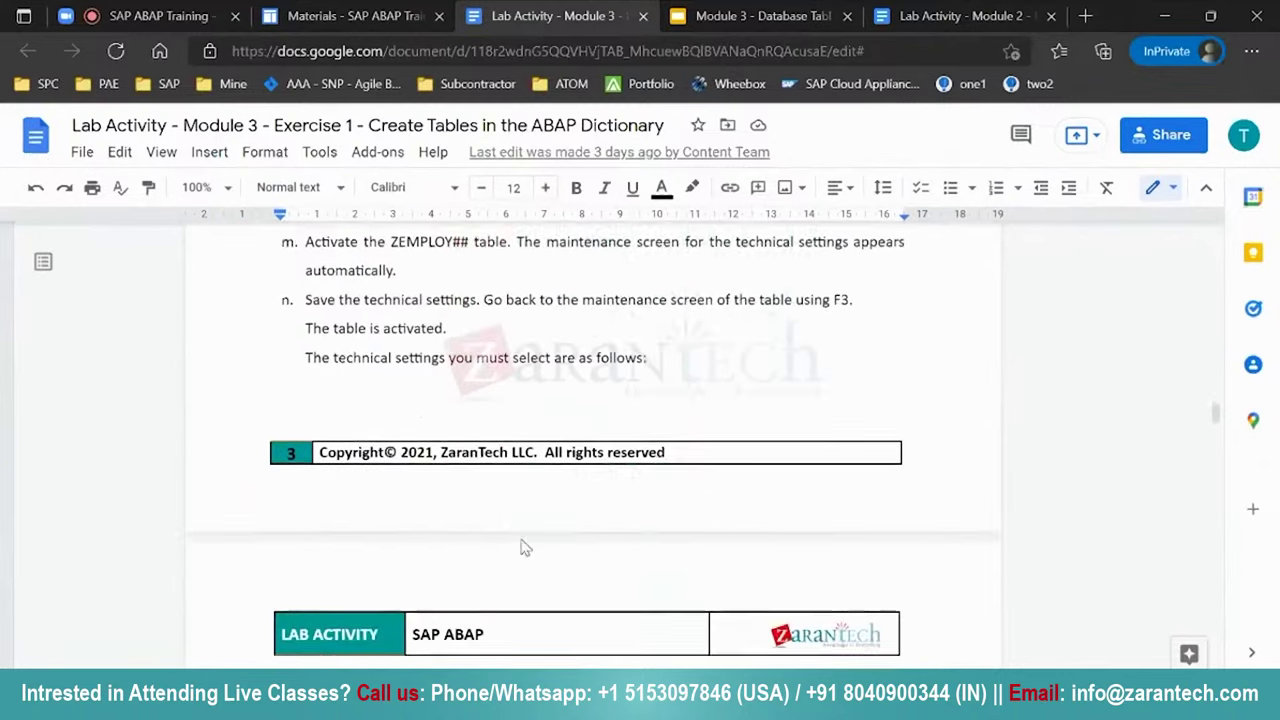
pyautogui.scroll(-3, 522, 540)
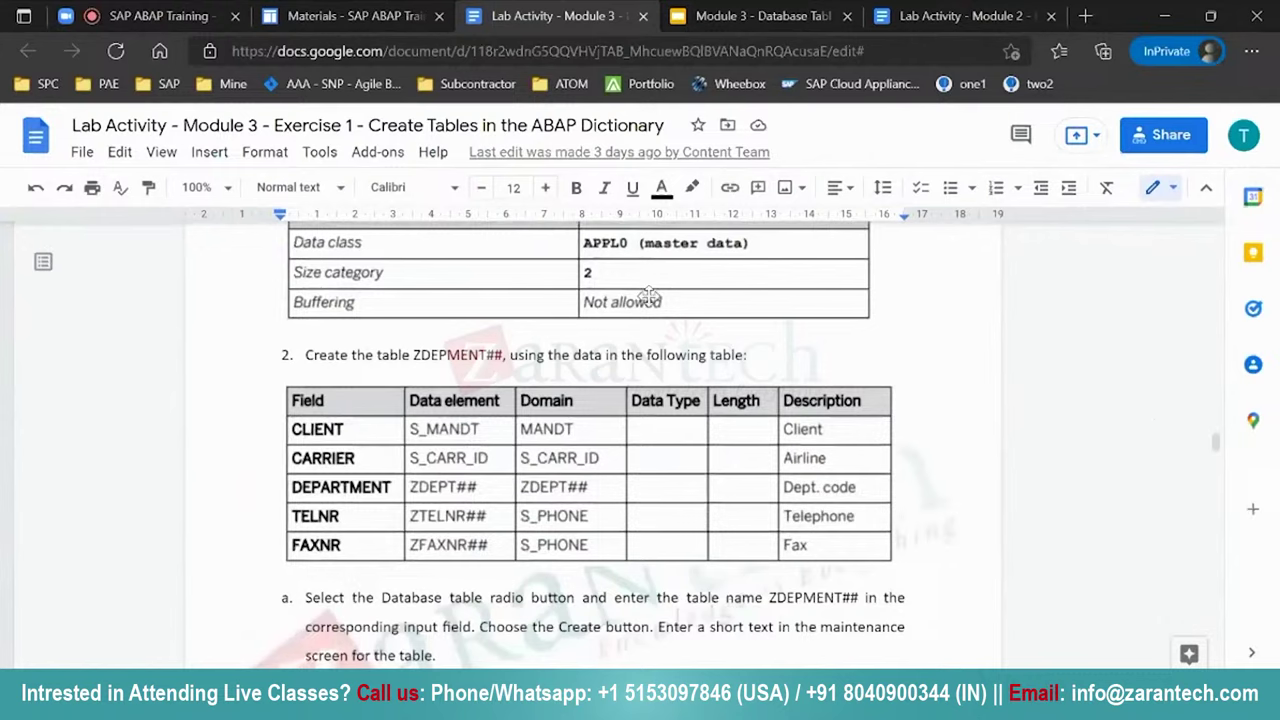
pyautogui.scroll(2, 580, 382)
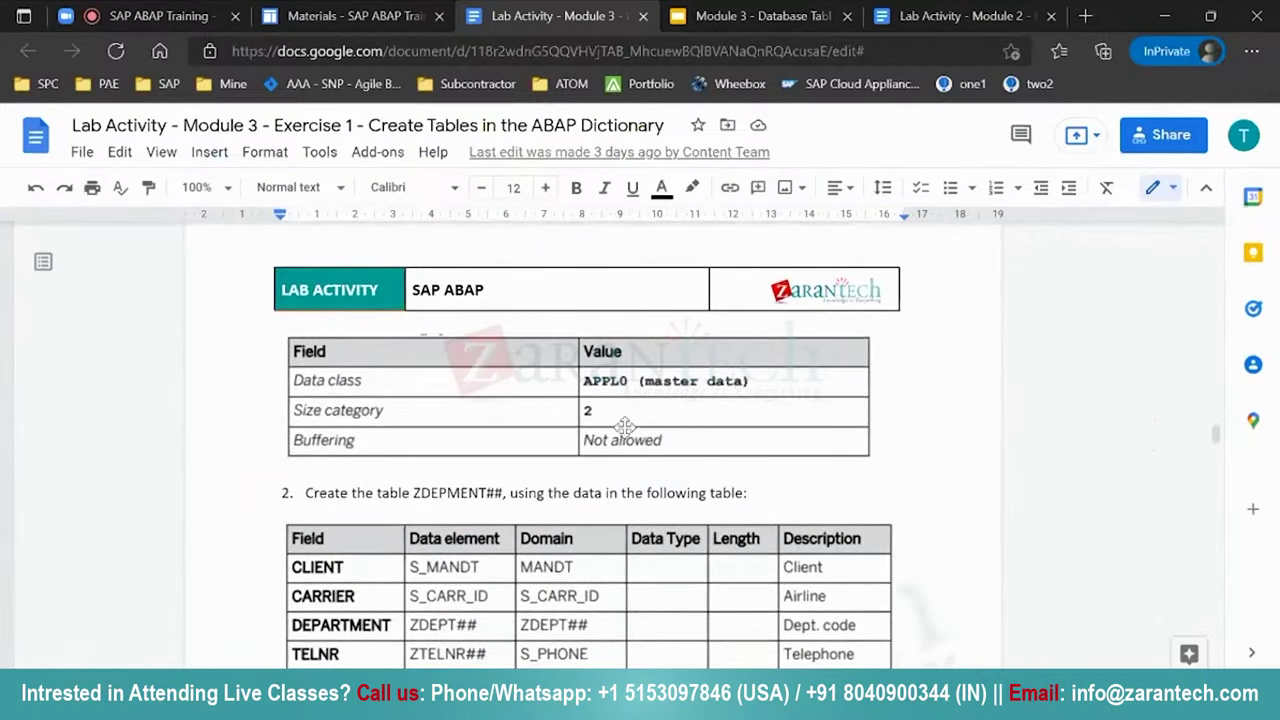
pyautogui.scroll(-3, 625, 425)
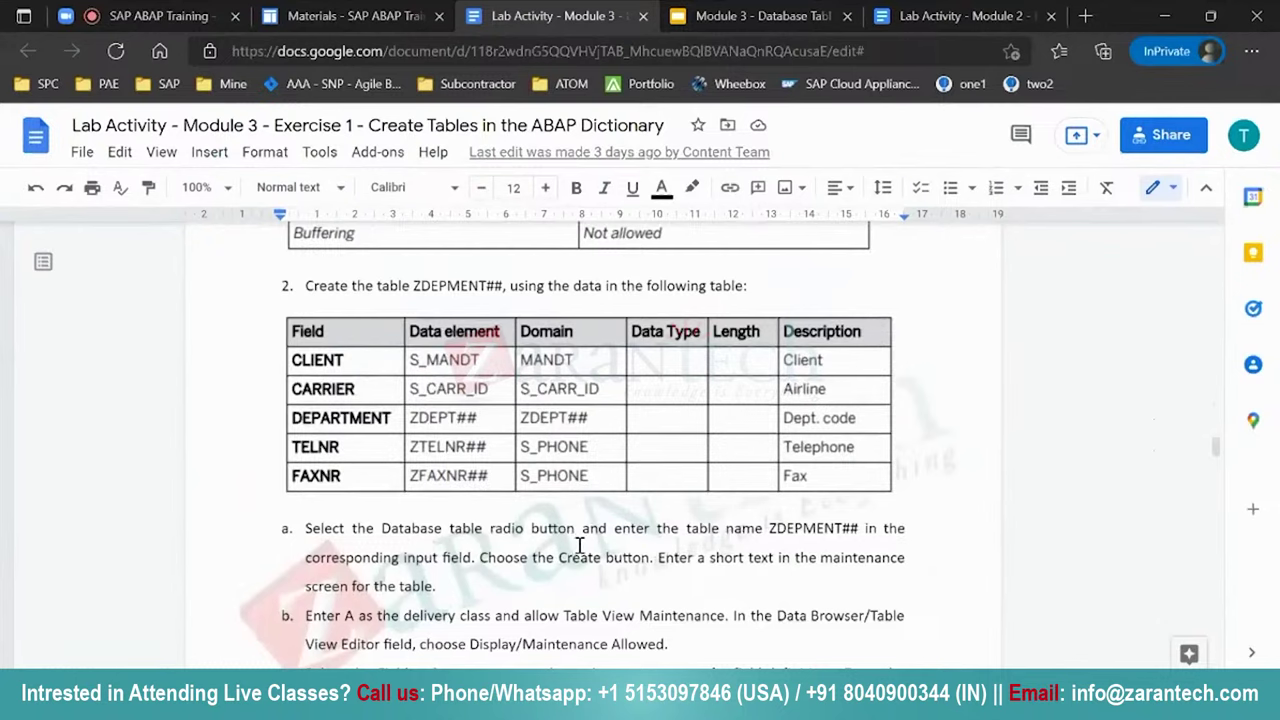
pyautogui.scroll(-10, 579, 545)
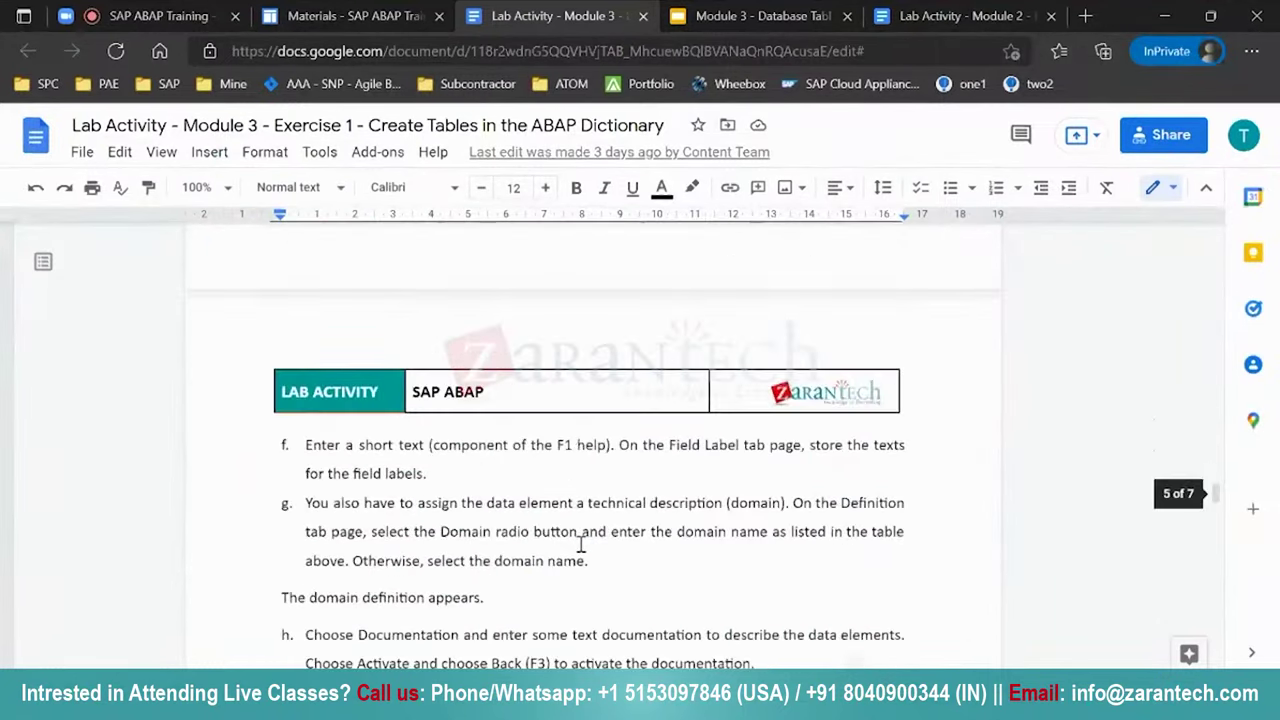
pyautogui.scroll(-8, 580, 545)
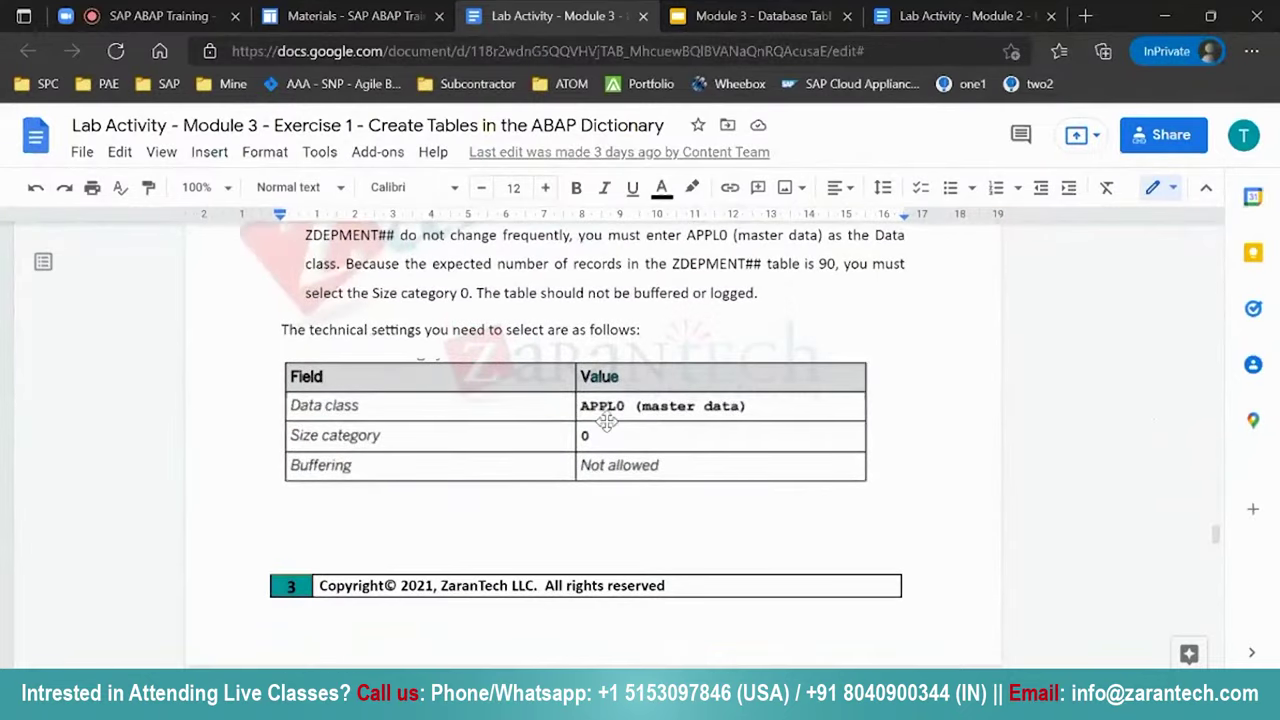
pyautogui.scroll(-4, 617, 518)
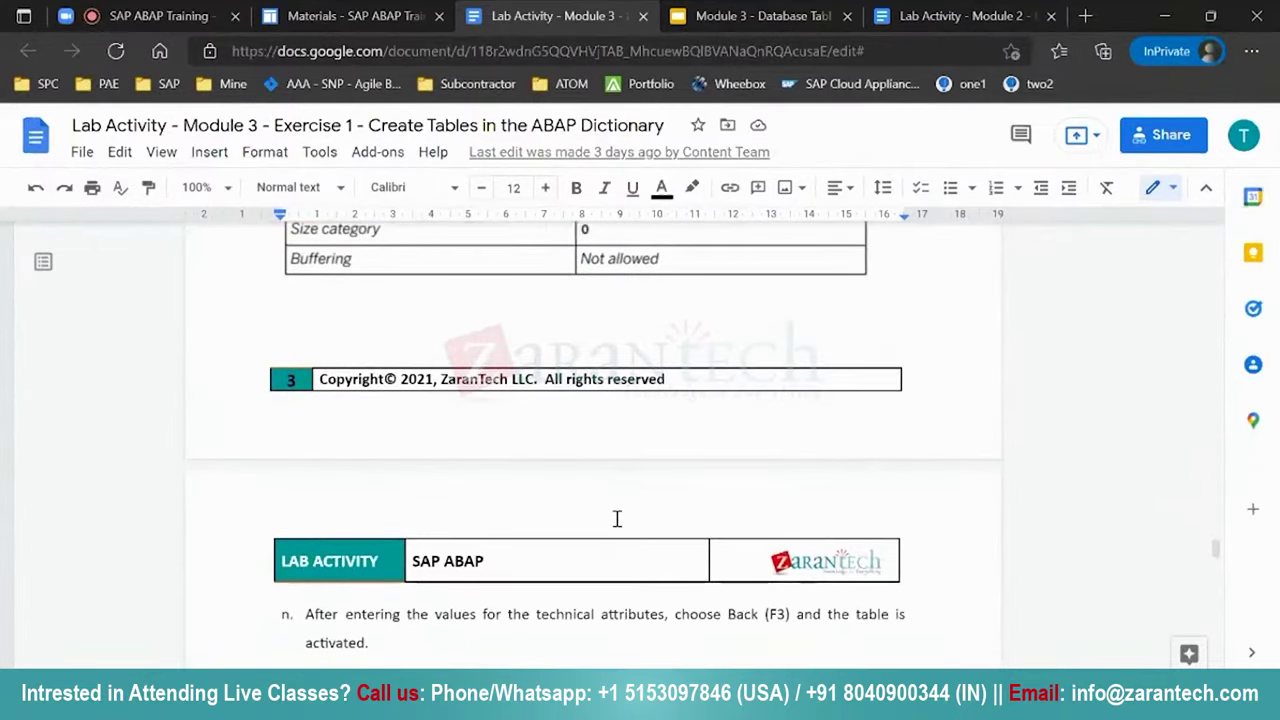
pyautogui.scroll(-8, 617, 518)
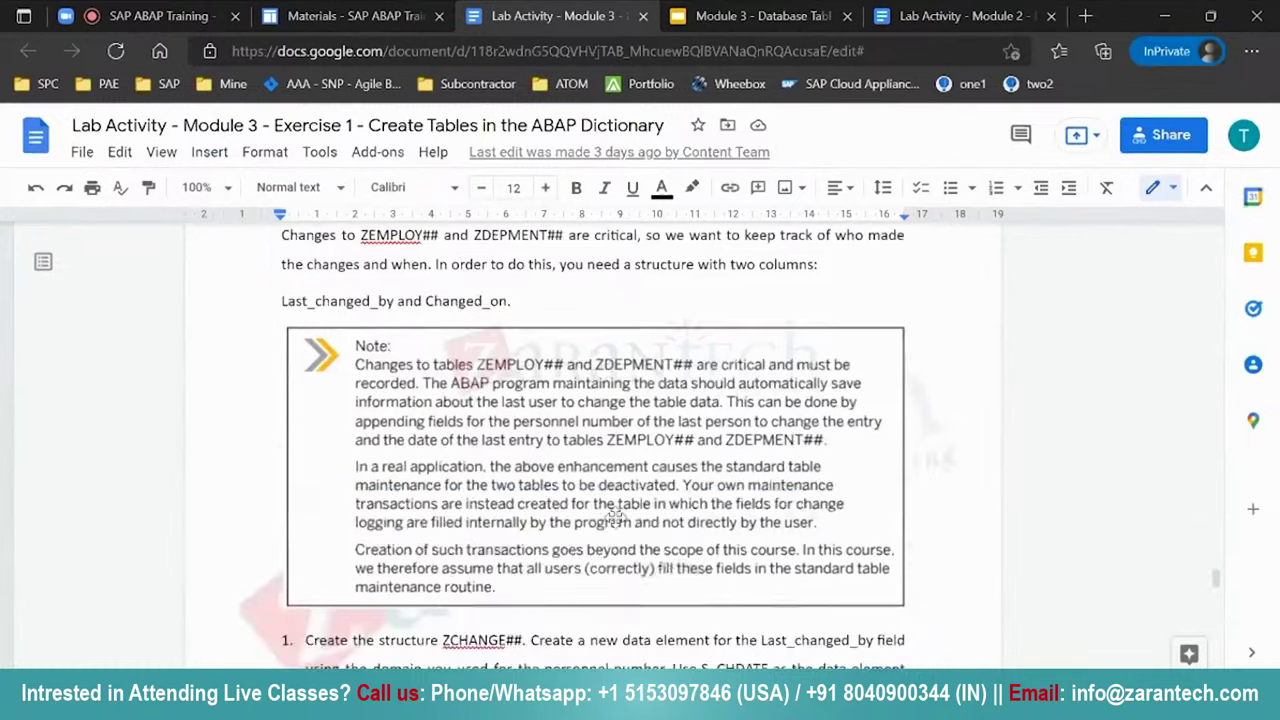
pyautogui.scroll(-3, 617, 518)
pyautogui.scroll(3, 617, 518)
pyautogui.scroll(-10, 617, 518)
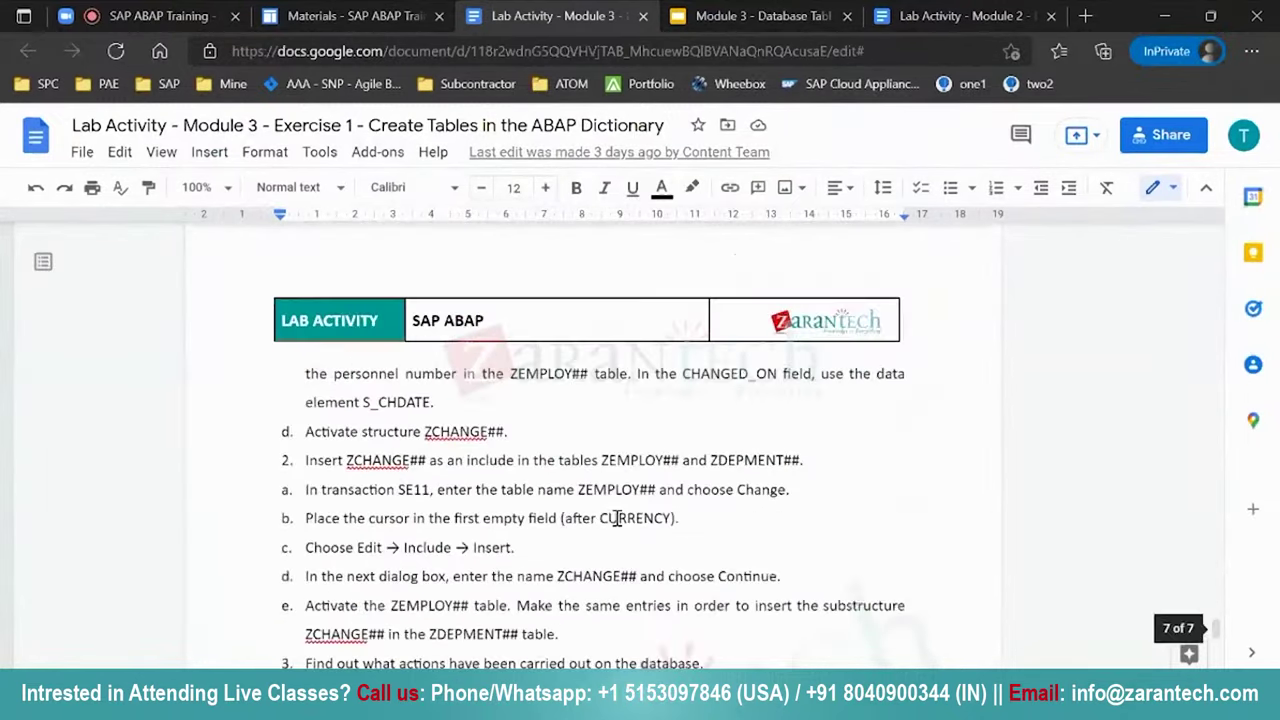
pyautogui.scroll(-8, 617, 518)
# Scroll back up and open the Module 3 Exercise 2 lab document from Materials.
pyautogui.scroll(7, 617, 518)
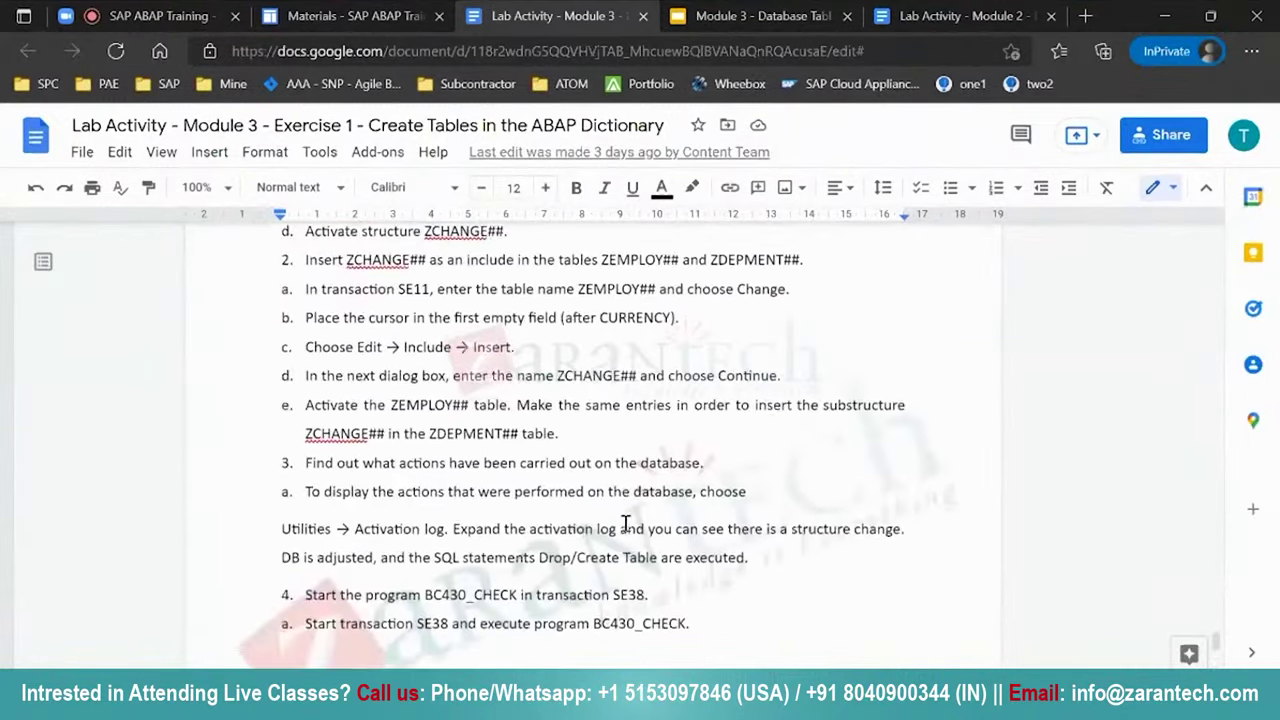
pyautogui.scroll(12, 624, 522)
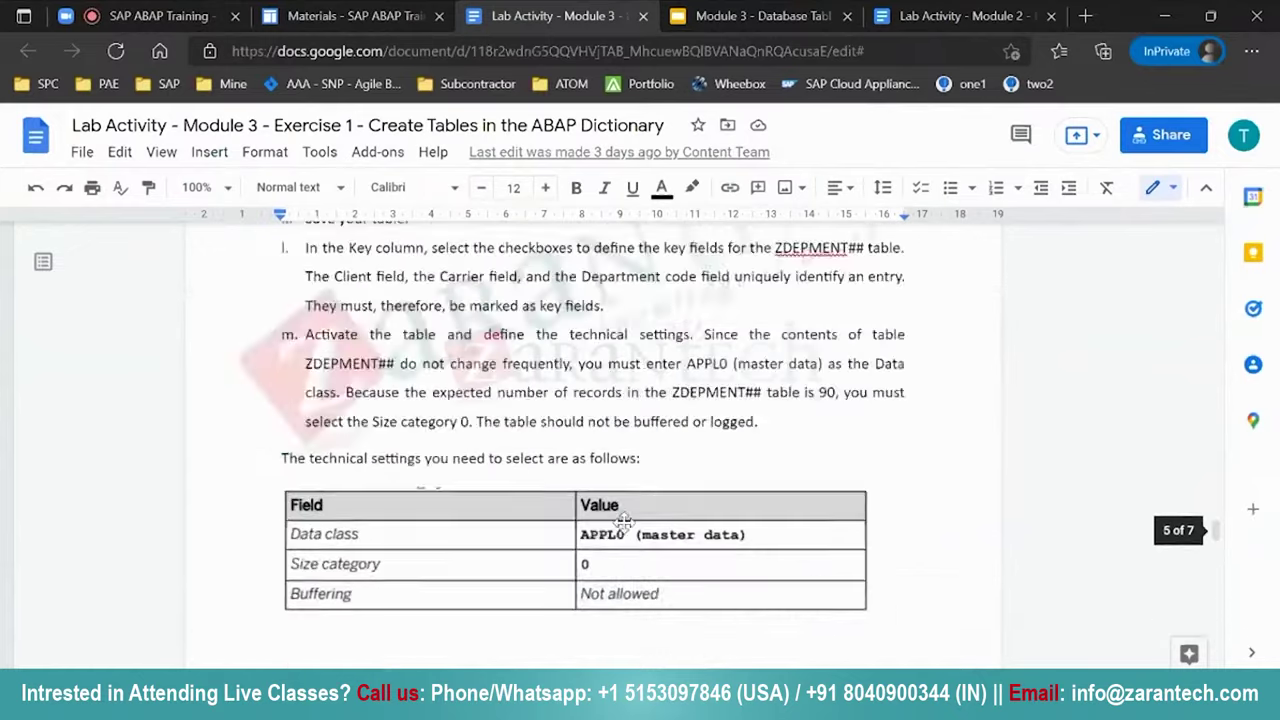
pyautogui.scroll(15, 624, 522)
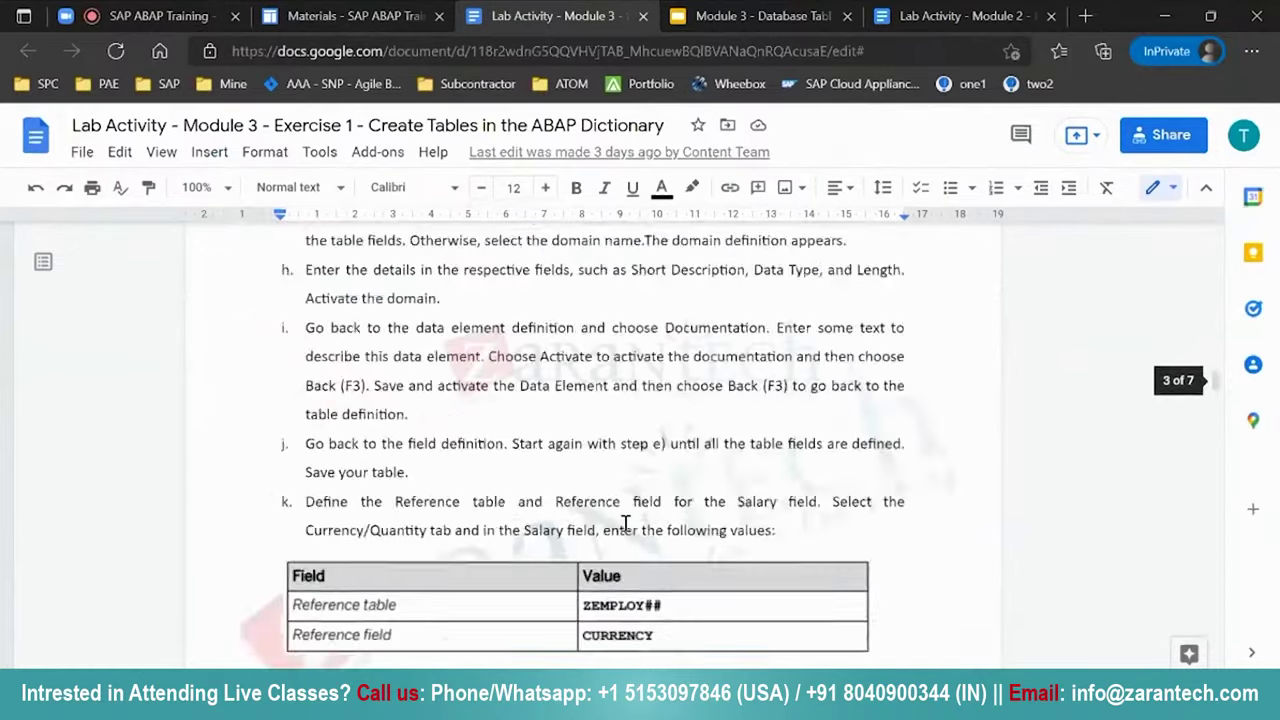
pyautogui.scroll(15, 624, 522)
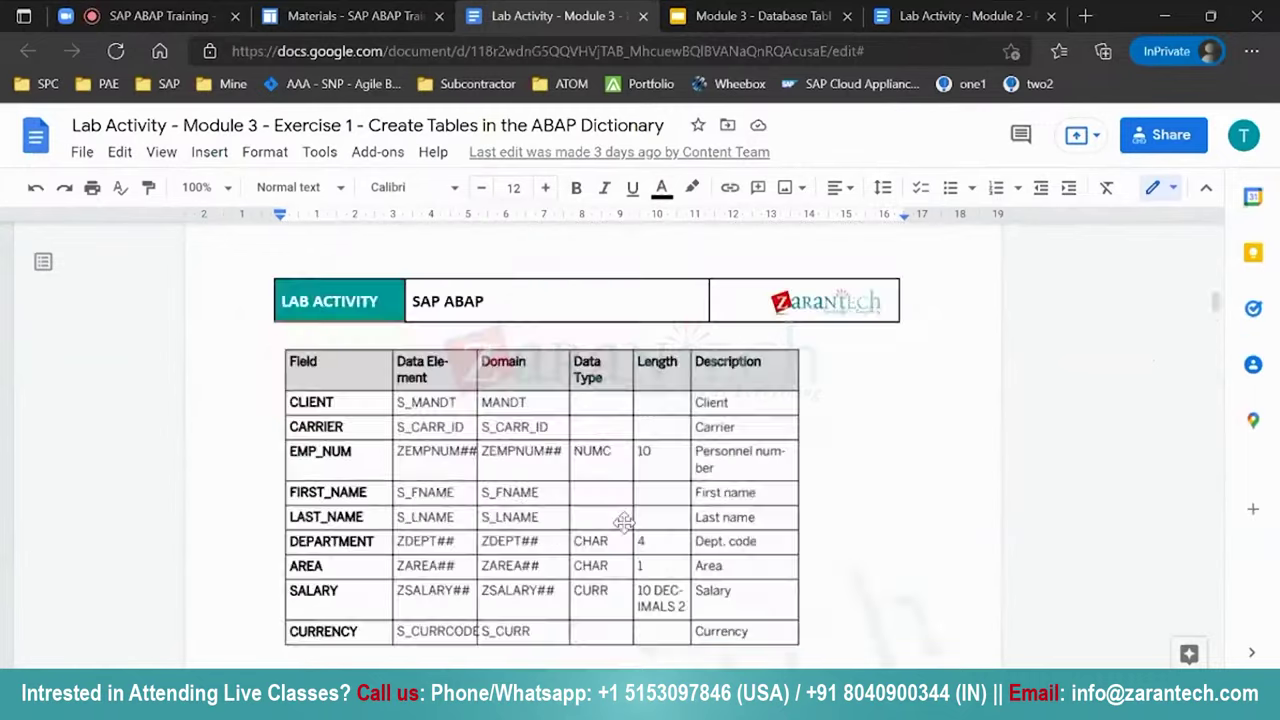
pyautogui.scroll(15, 624, 522)
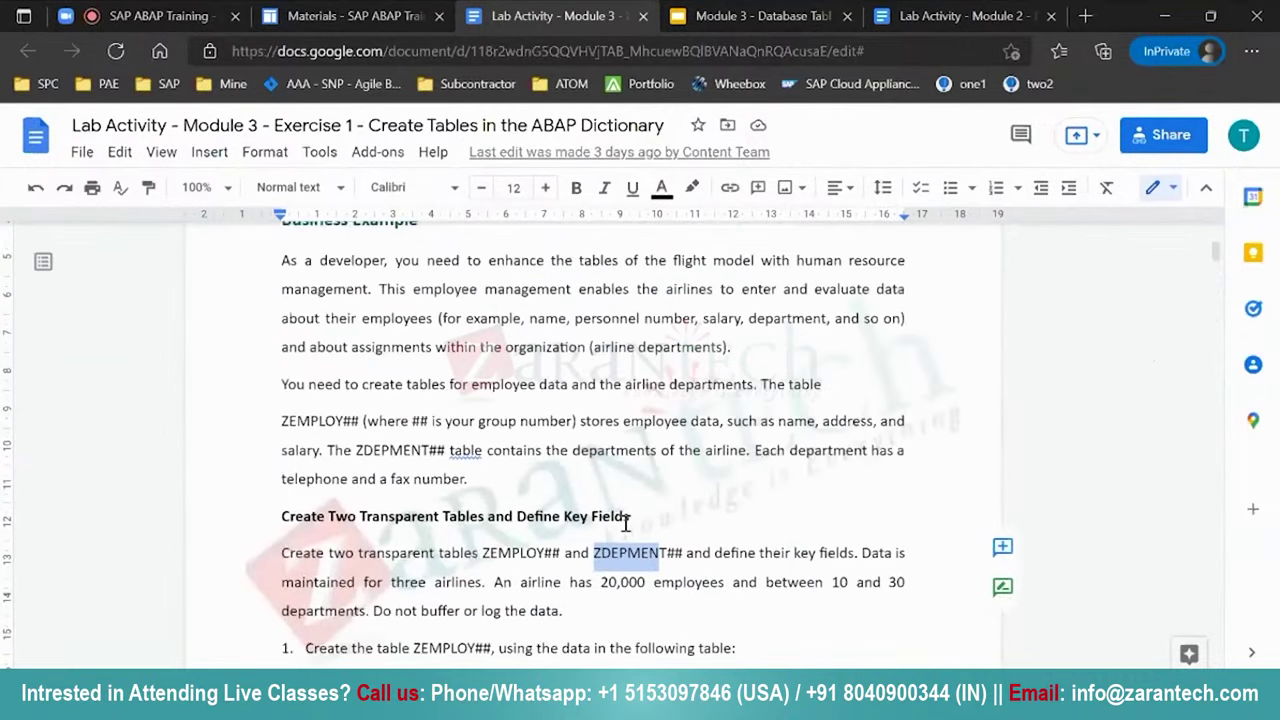
pyautogui.click(330, 15)
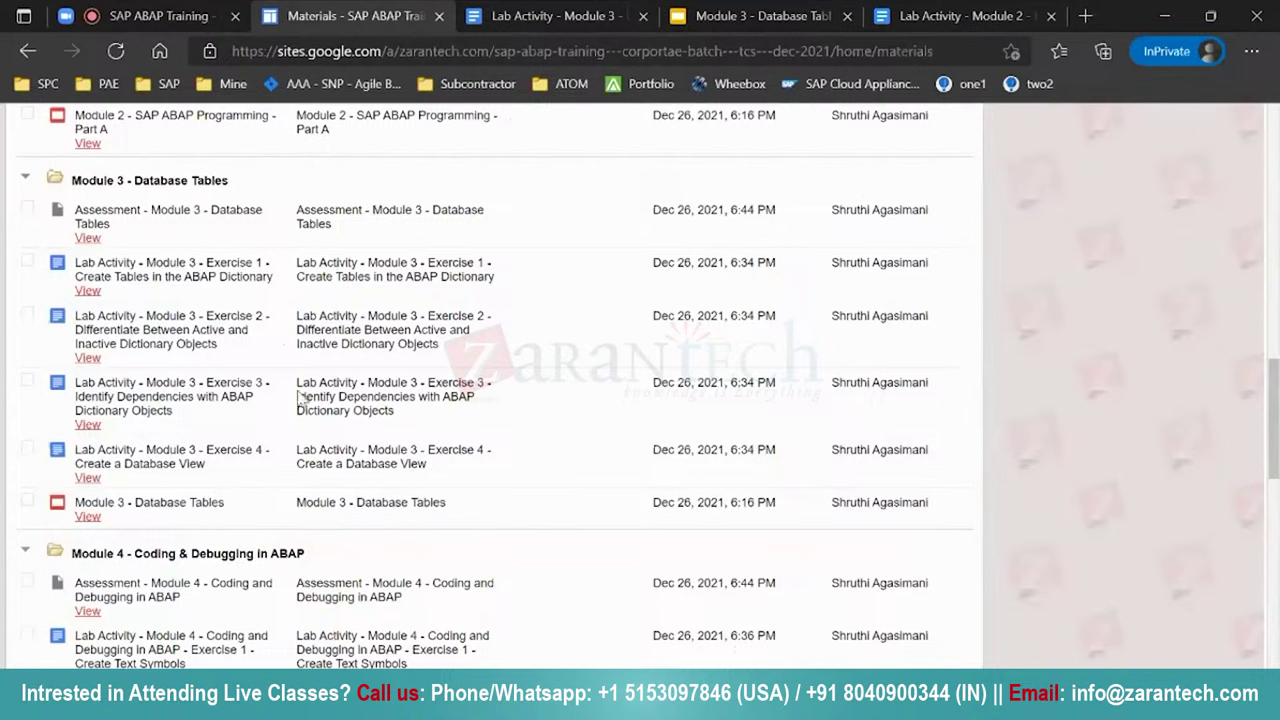
pyautogui.click(100, 362)
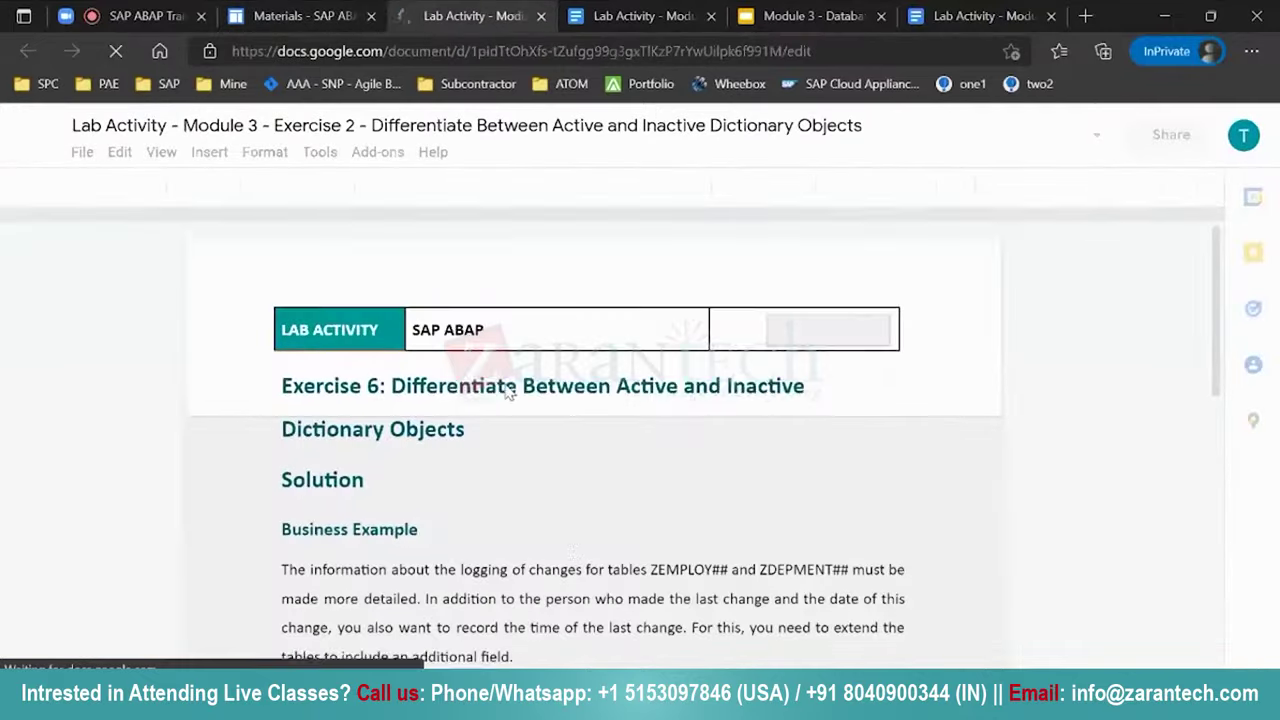
# Skim the Exercise 2 guide on active and inactive dictionary objects, then close its tab.
pyautogui.scroll(-15, 573, 541)
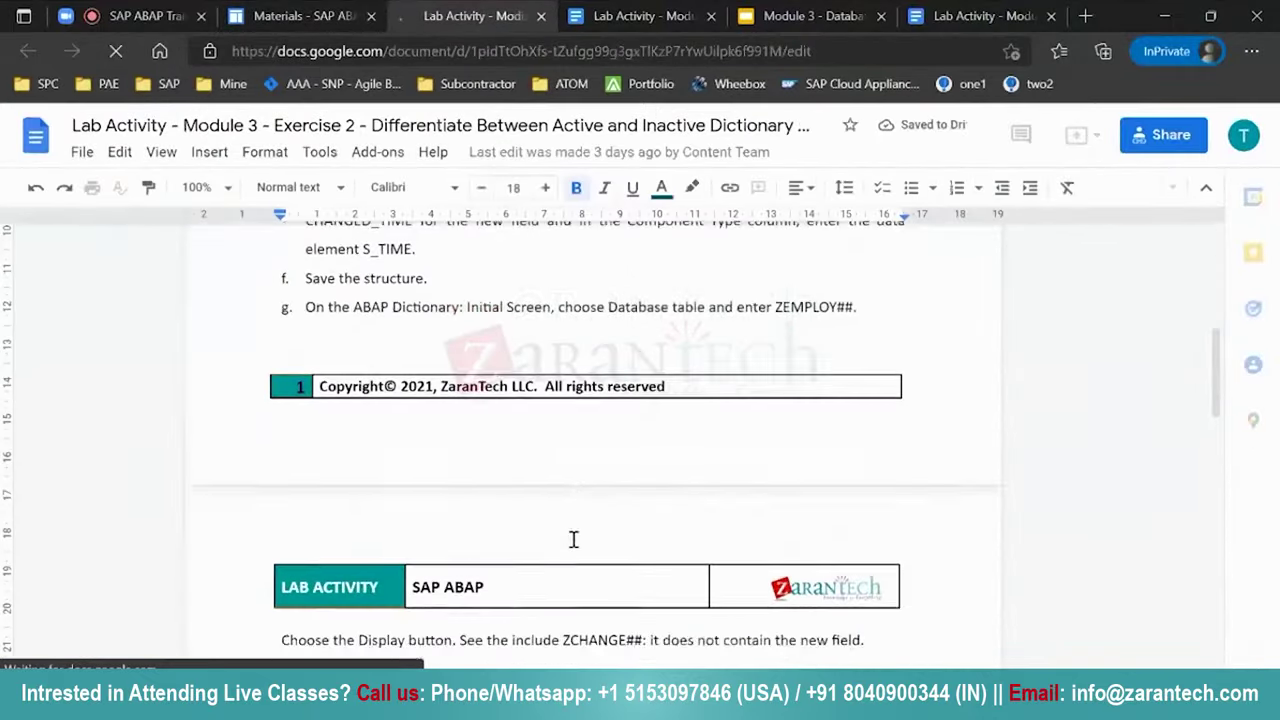
pyautogui.scroll(-5, 573, 541)
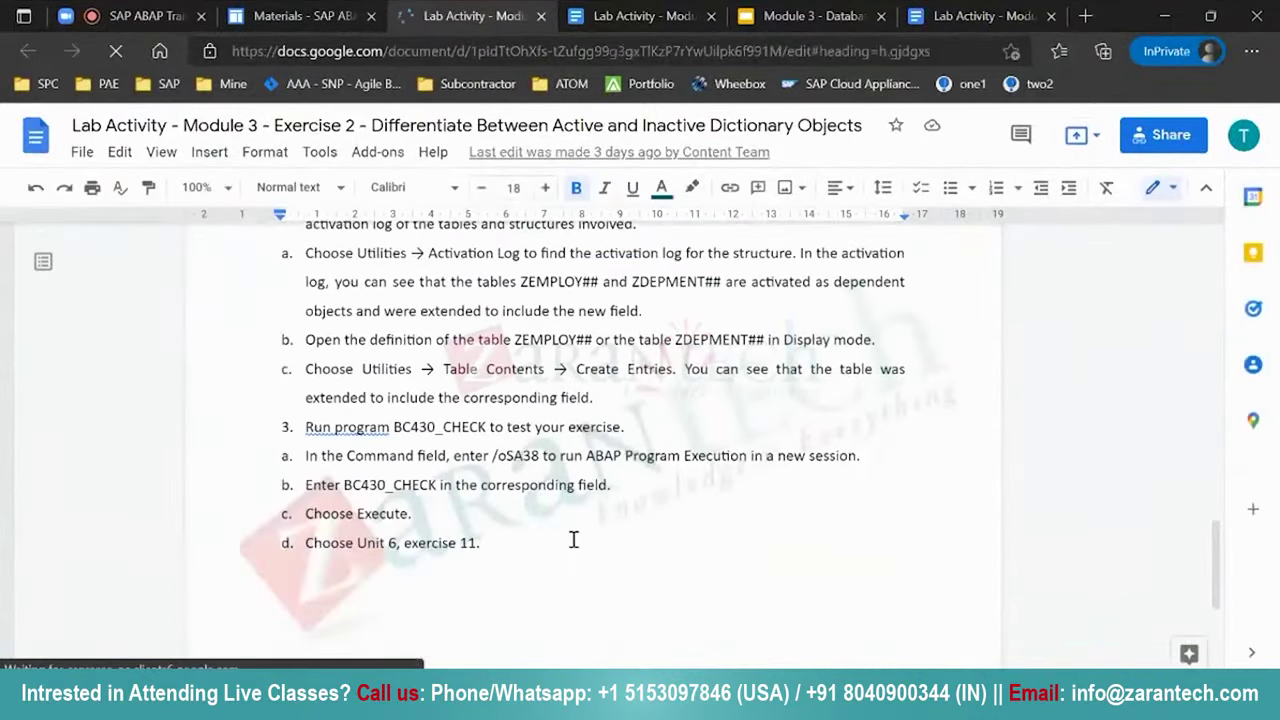
pyautogui.scroll(-3, 573, 541)
pyautogui.scroll(3, 574, 535)
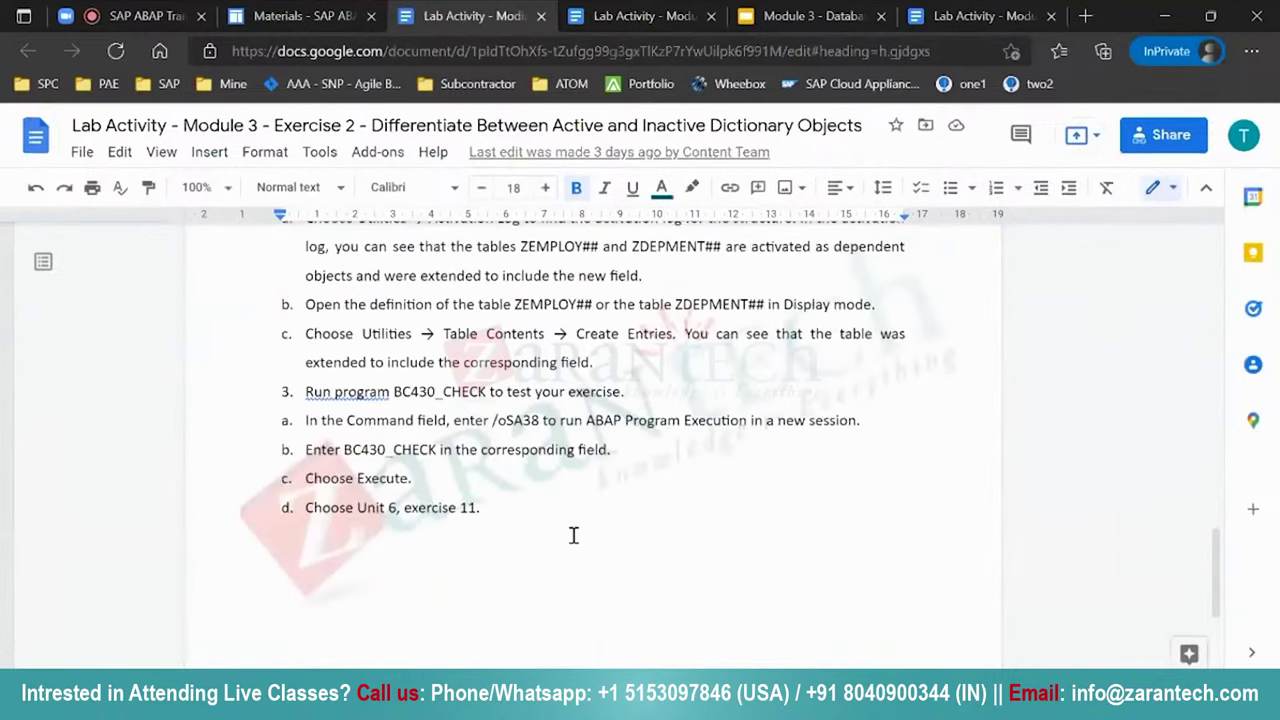
pyautogui.scroll(1, 574, 535)
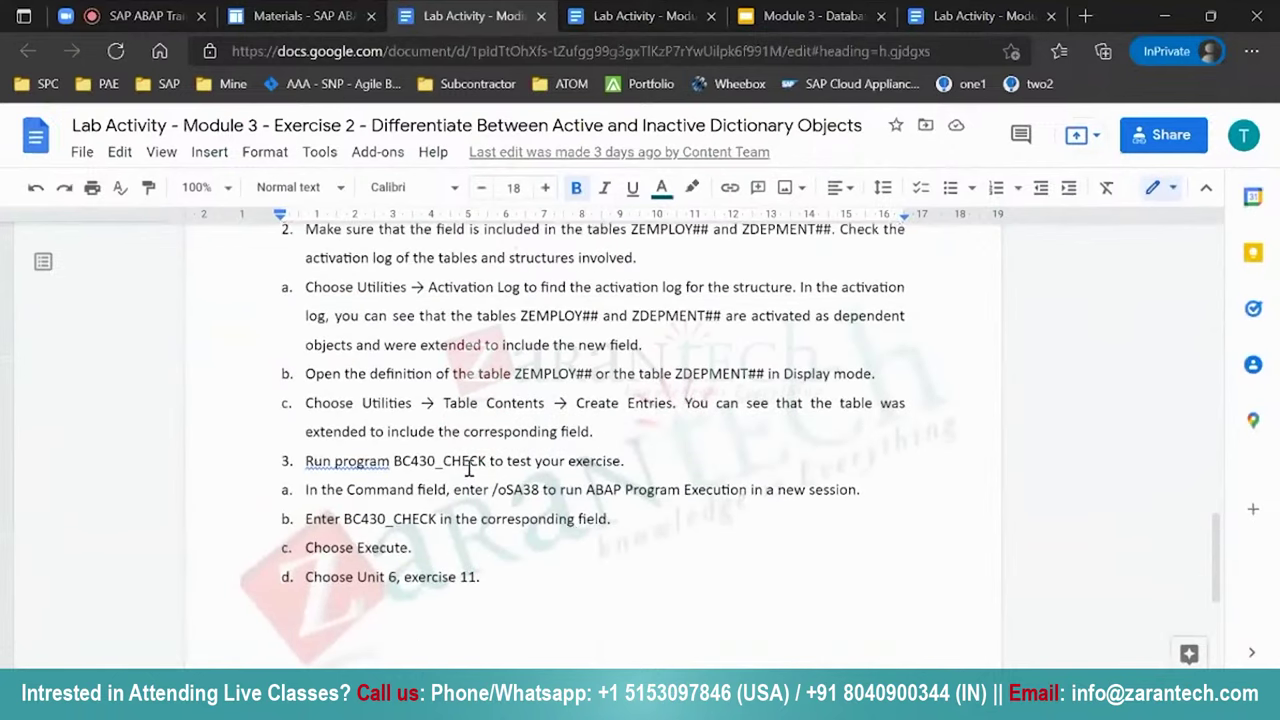
pyautogui.scroll(2, 503, 565)
pyautogui.scroll(-4, 503, 565)
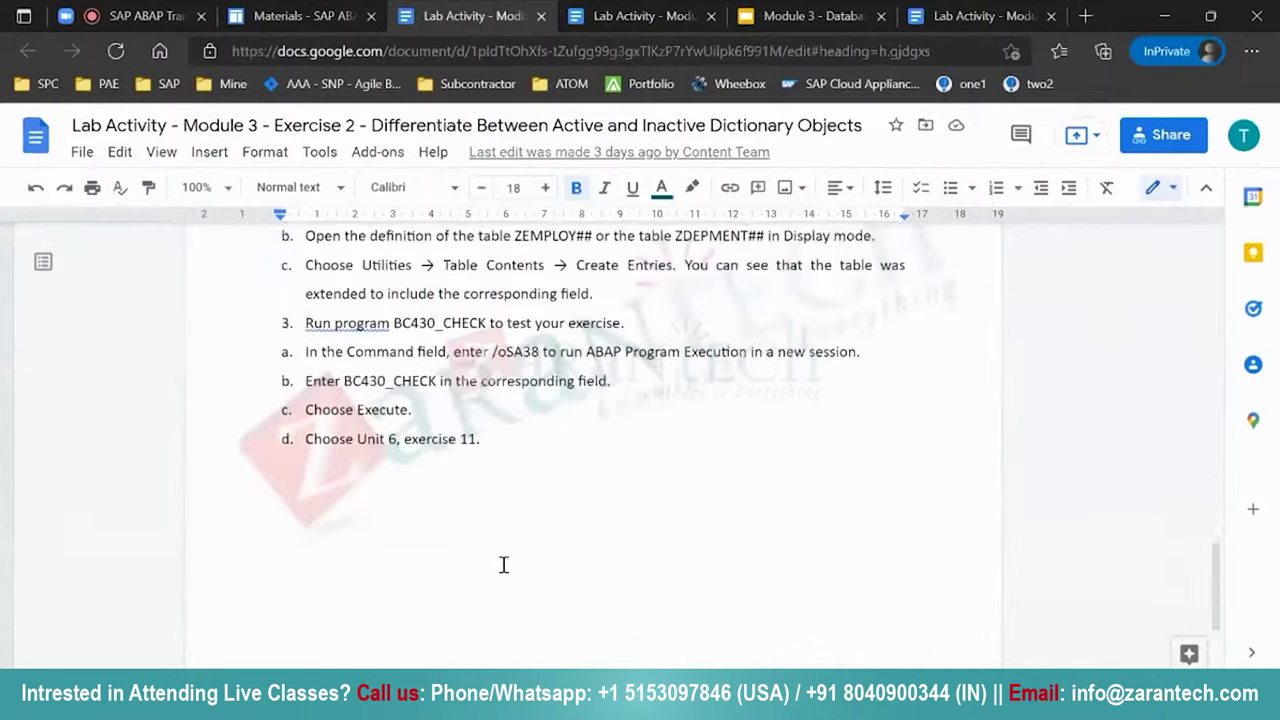
pyautogui.scroll(3, 503, 565)
pyautogui.scroll(8, 503, 565)
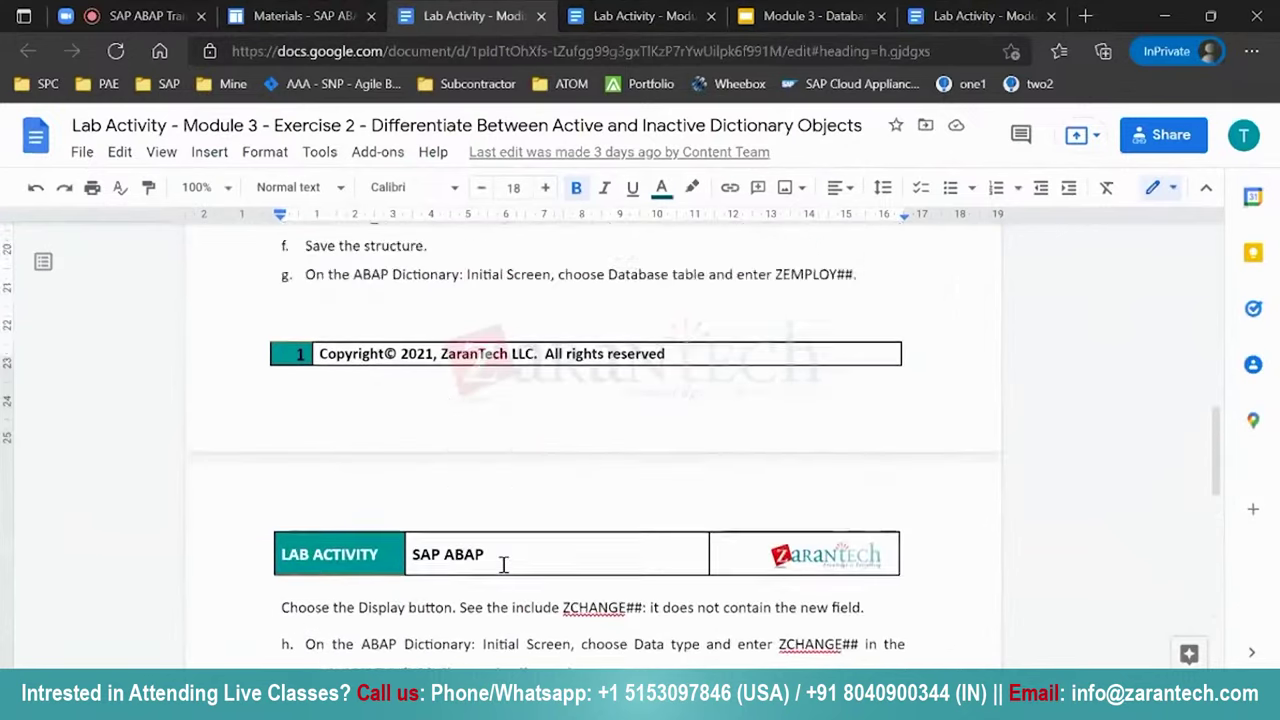
pyautogui.scroll(3, 503, 565)
pyautogui.scroll(-3, 503, 565)
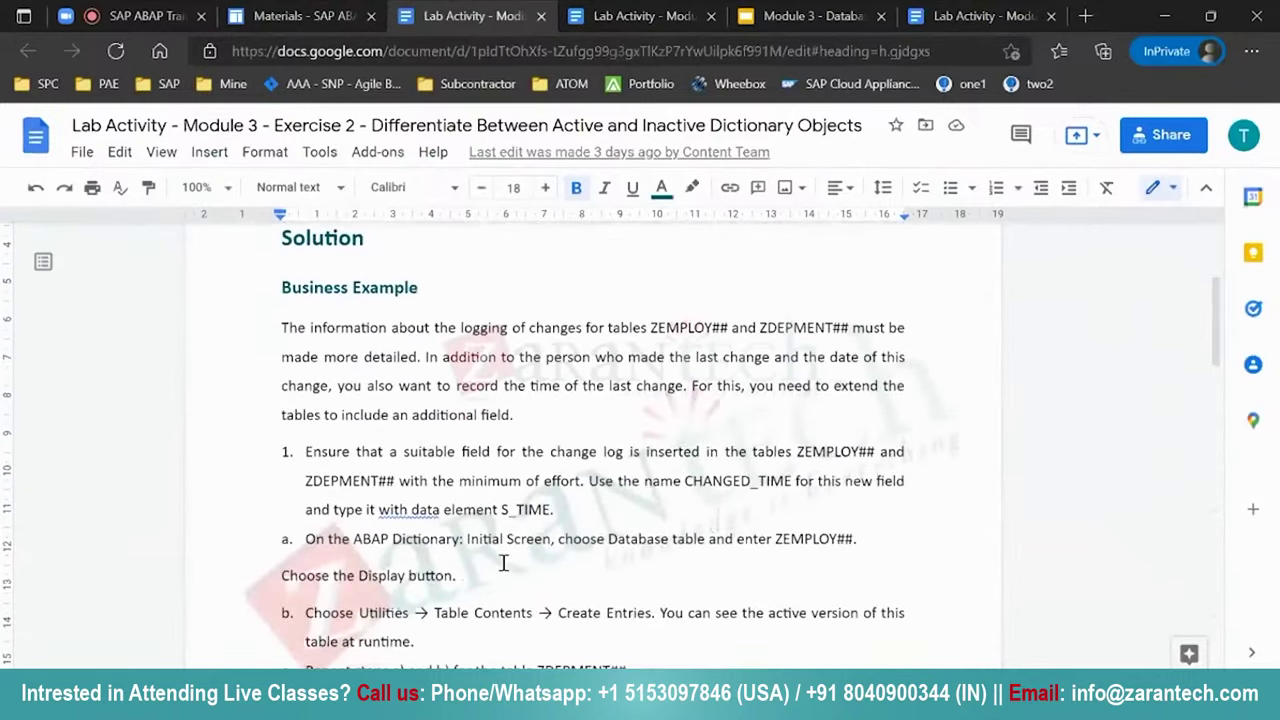
pyautogui.scroll(-1, 503, 565)
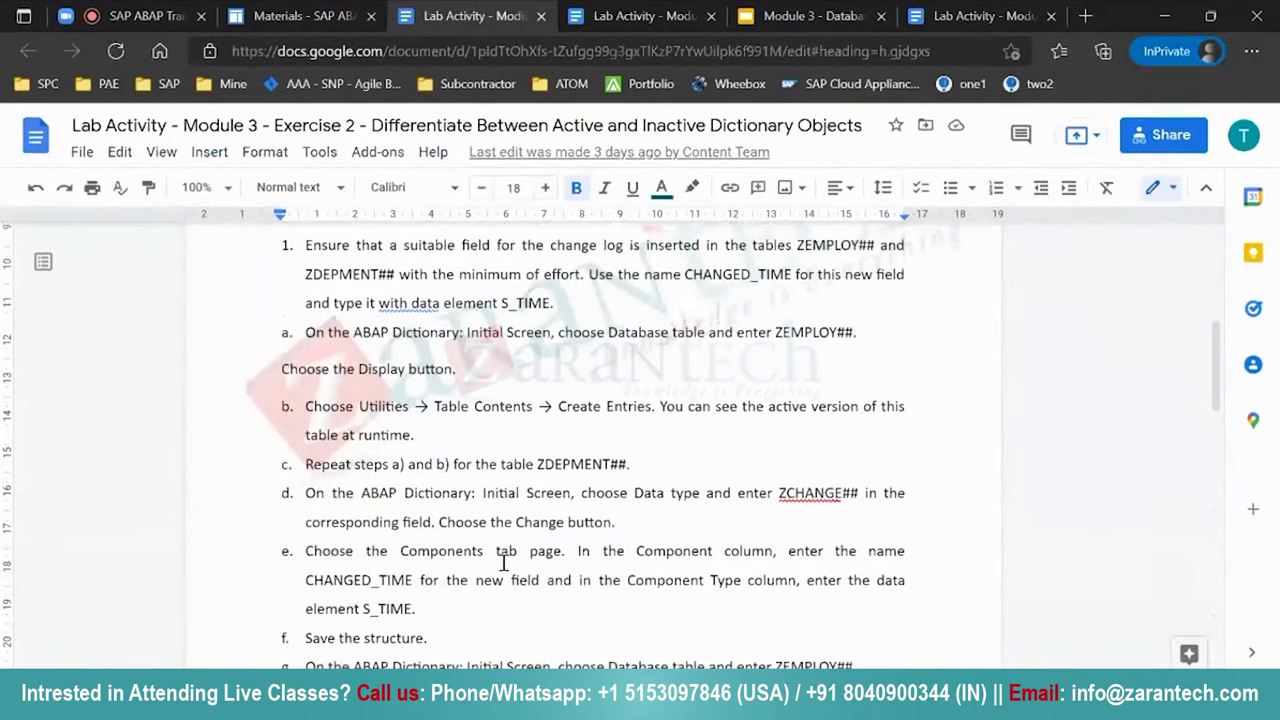
pyautogui.scroll(-2, 503, 562)
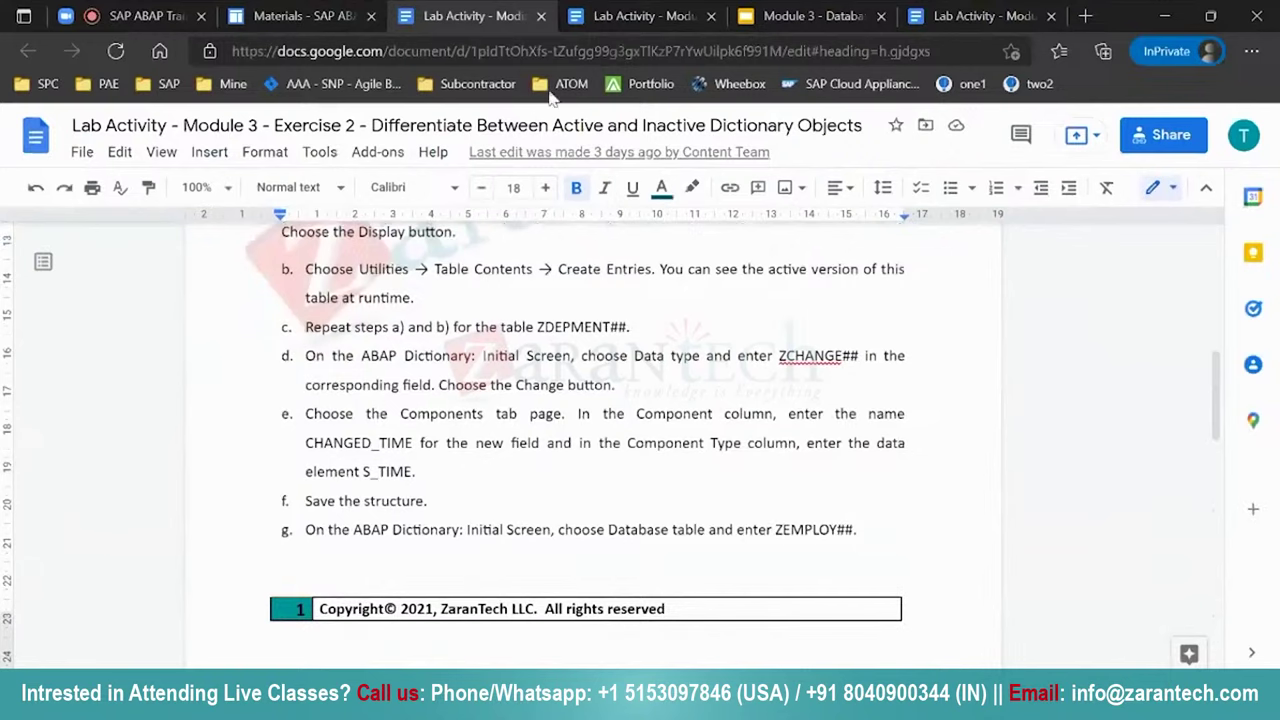
pyautogui.click(540, 17)
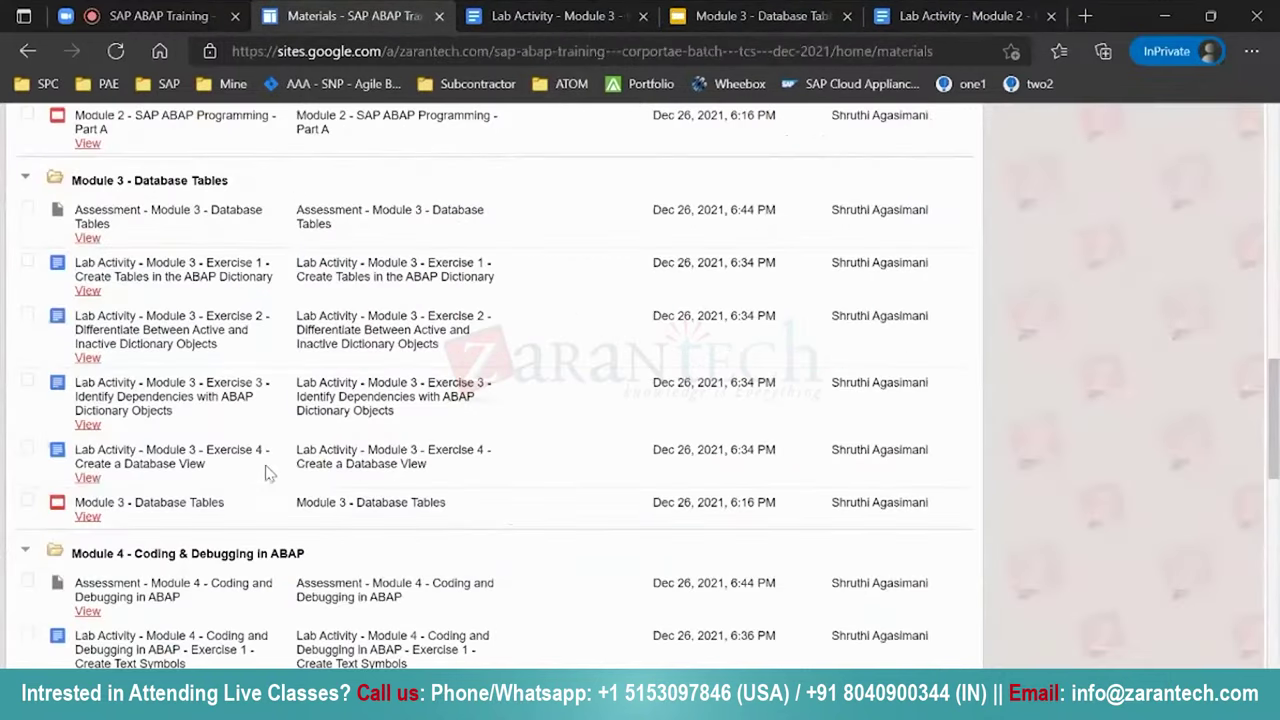
pyautogui.click(88, 425)
pyautogui.scroll(-5, 474, 545)
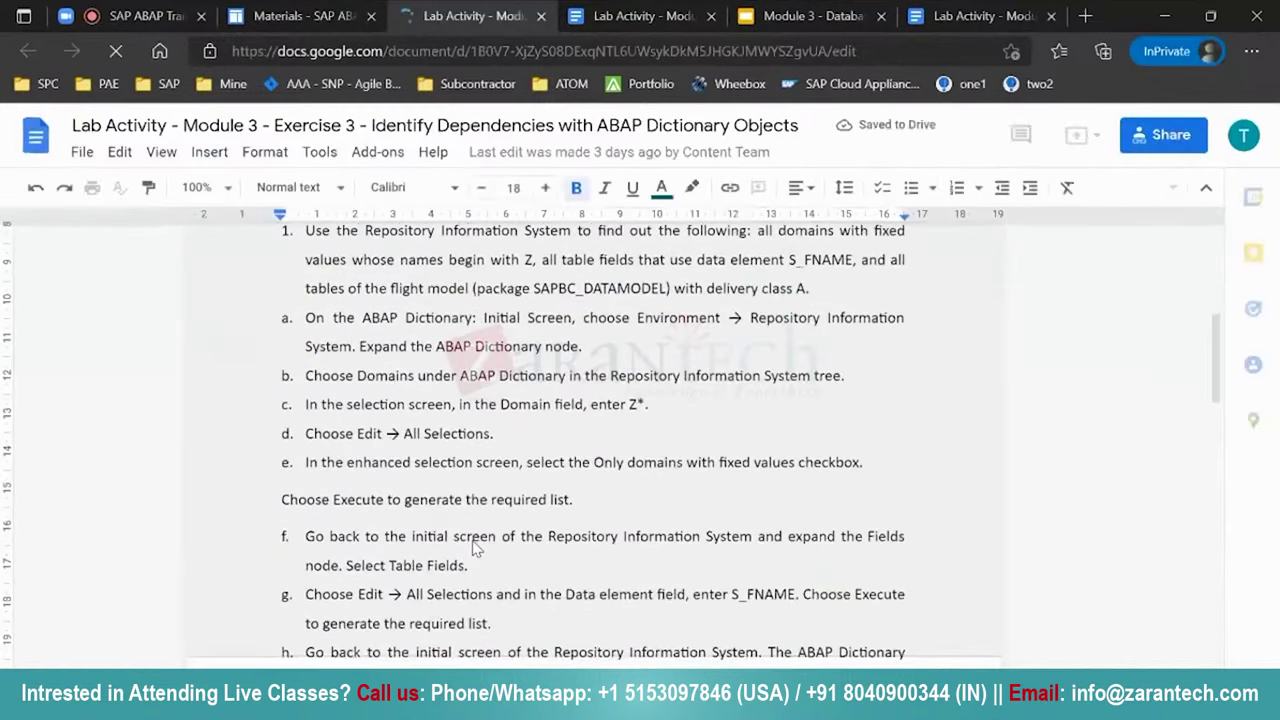
pyautogui.scroll(-5, 474, 548)
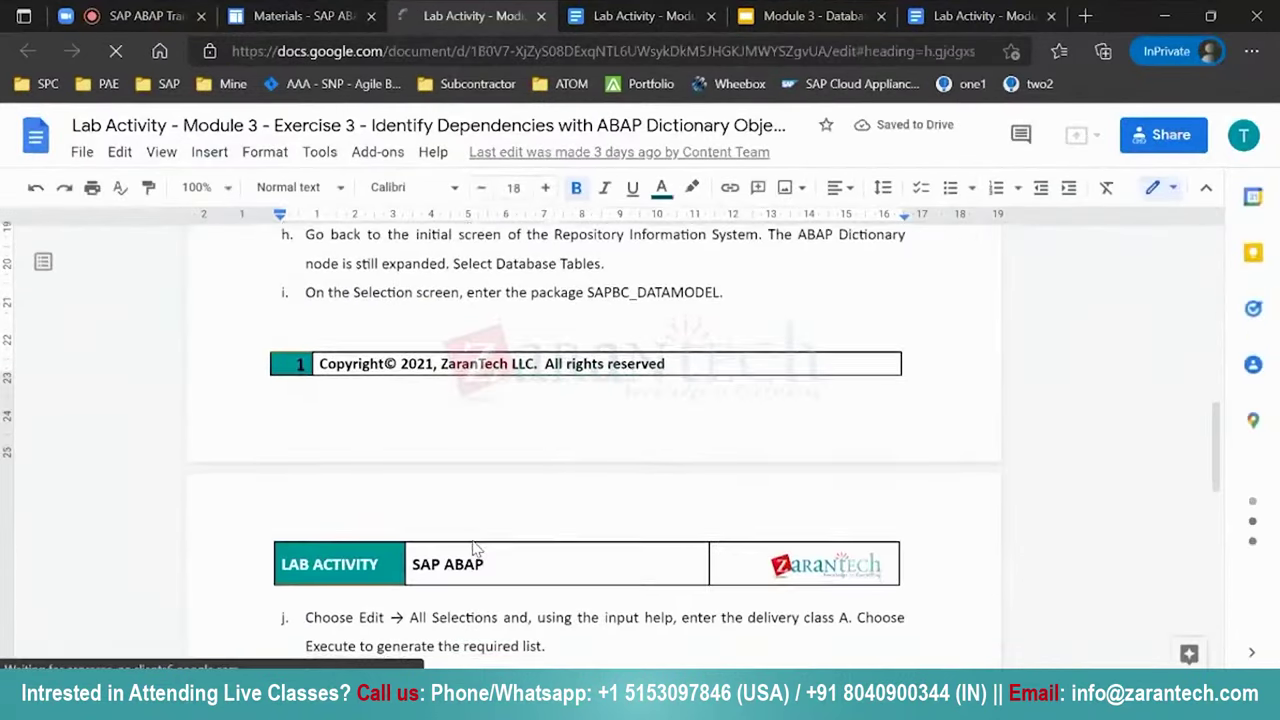
pyautogui.scroll(-5, 474, 548)
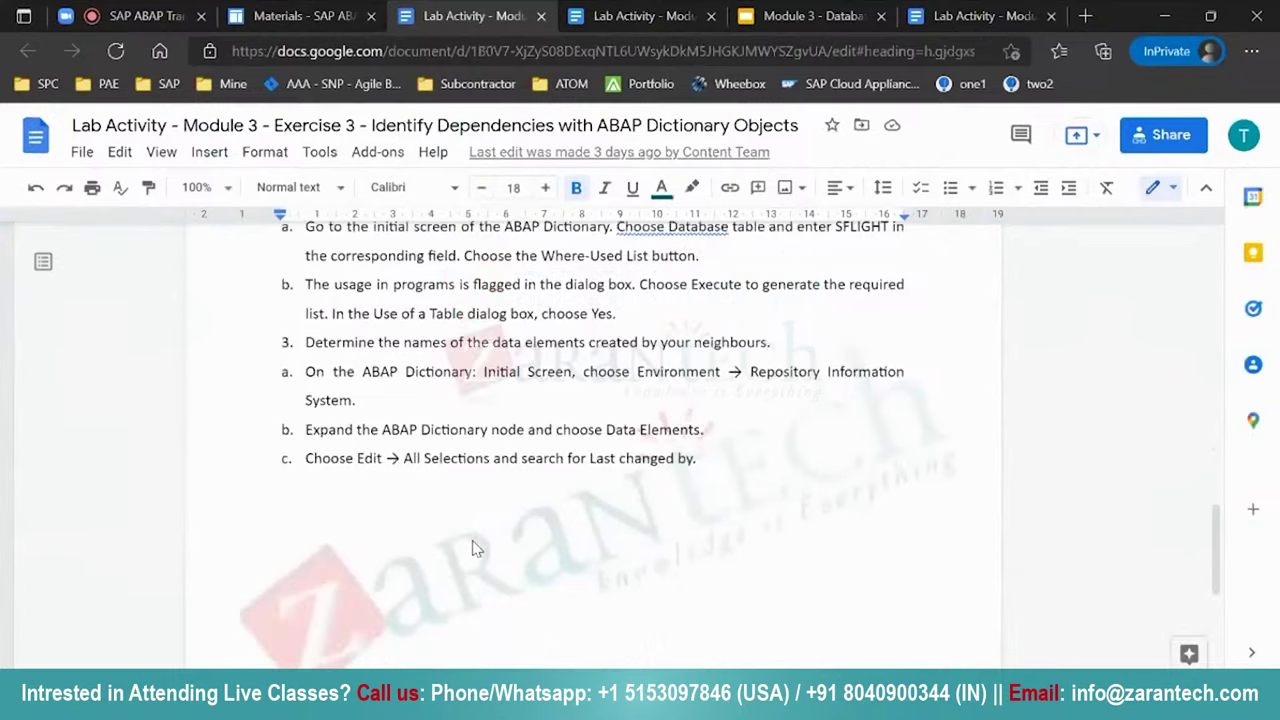
pyautogui.scroll(-3, 474, 548)
pyautogui.scroll(3, 474, 548)
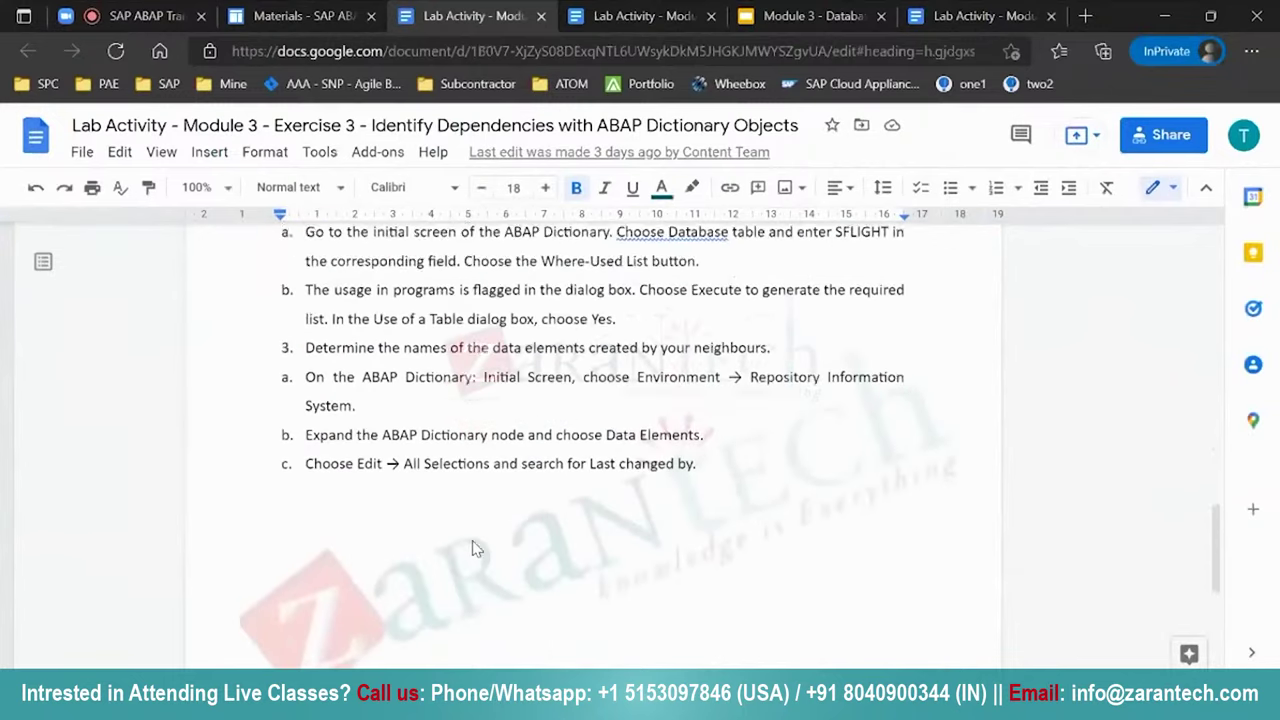
pyautogui.scroll(1, 474, 548)
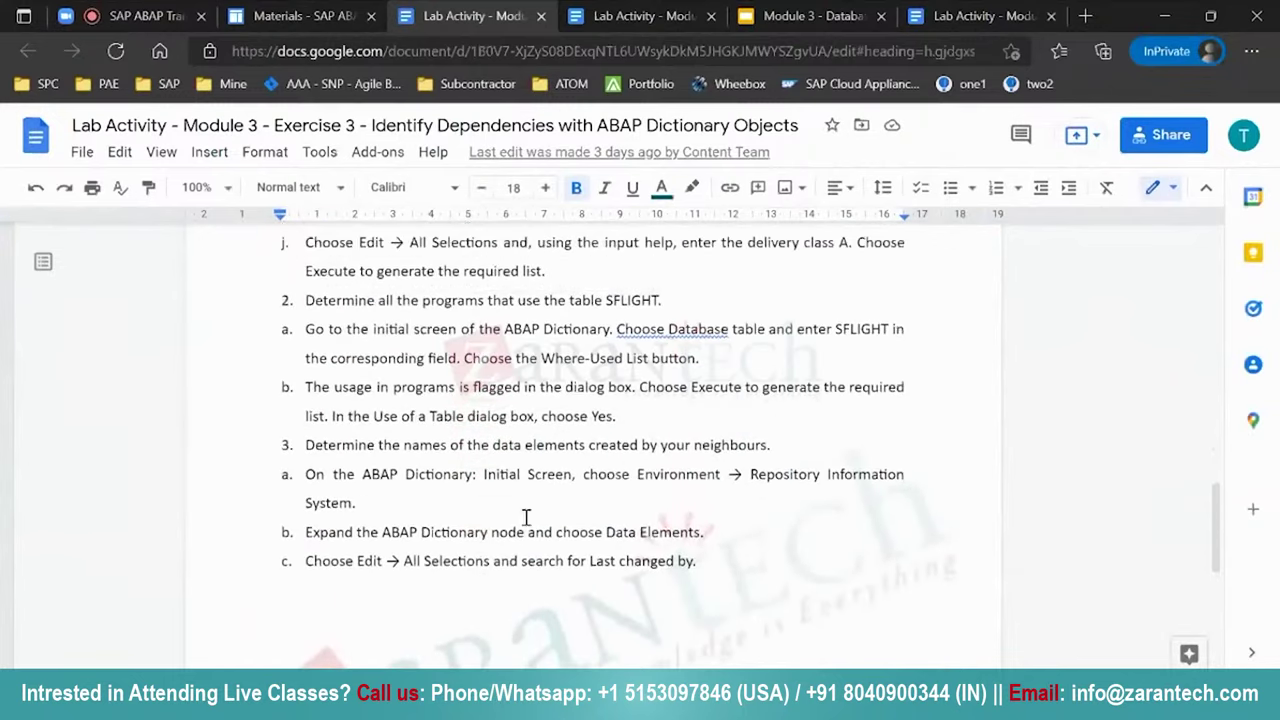
pyautogui.click(630, 14)
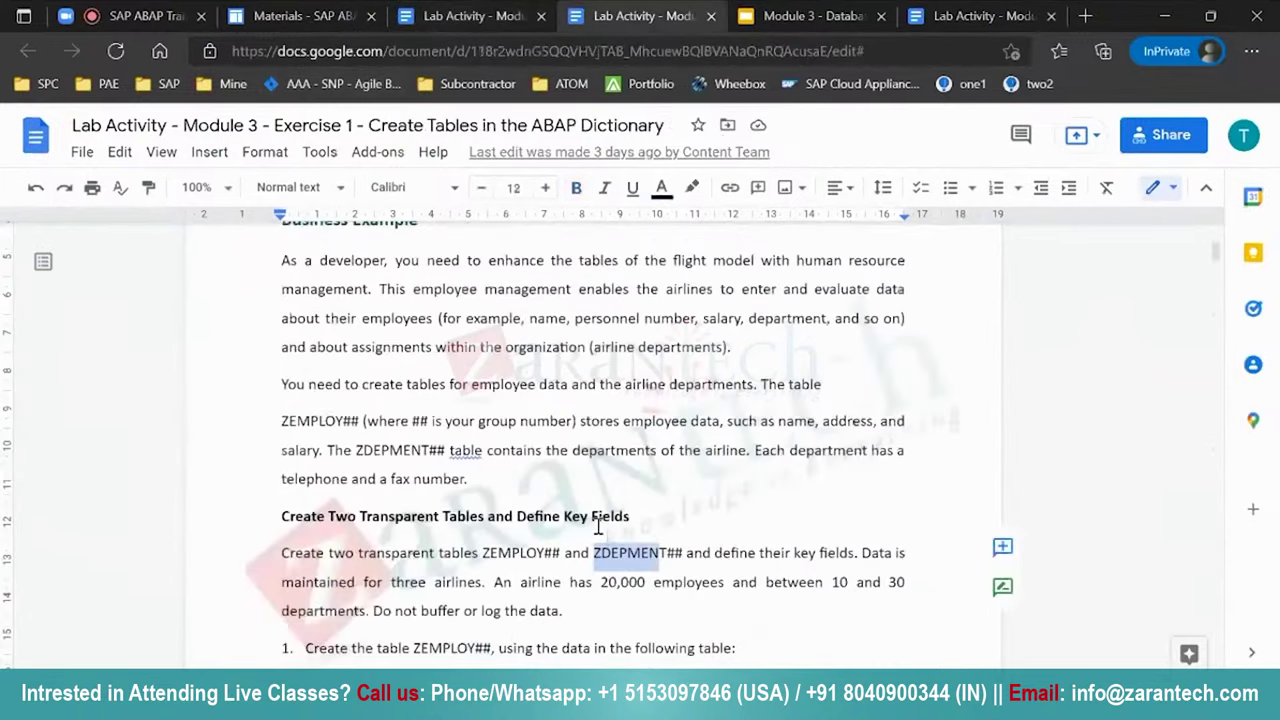
pyautogui.scroll(2, 598, 527)
pyautogui.scroll(-4, 598, 527)
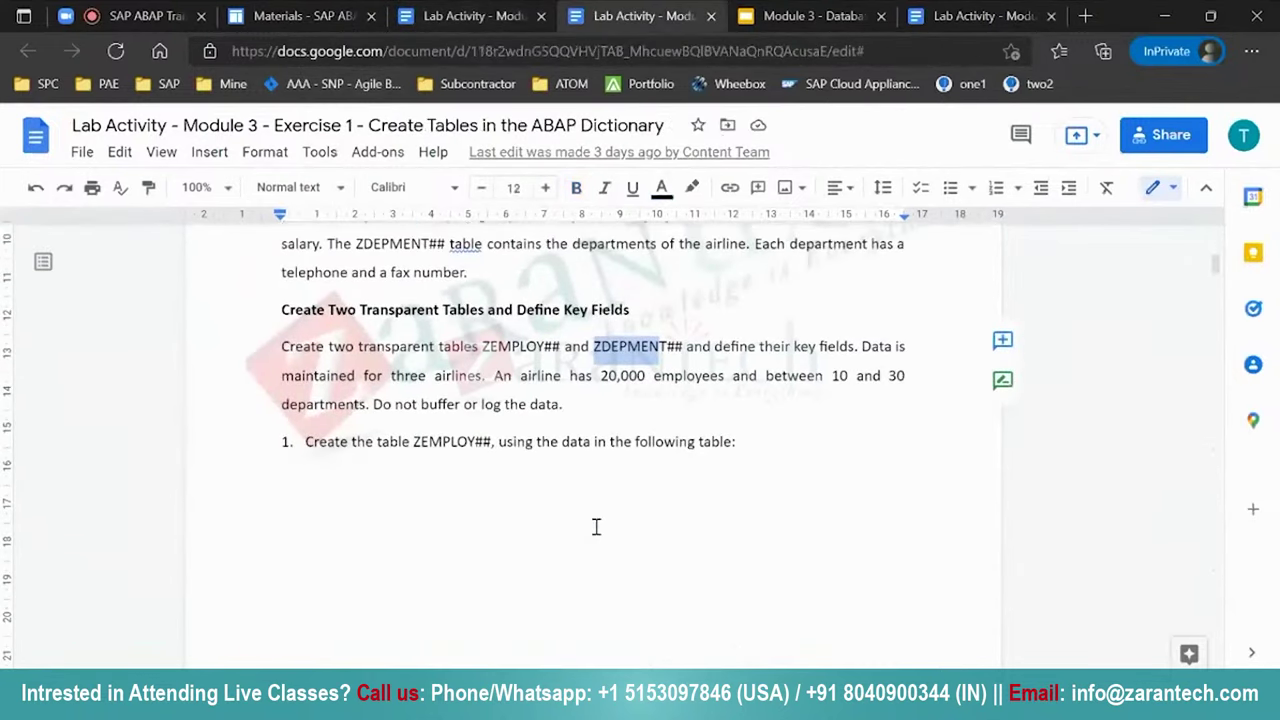
pyautogui.scroll(-2, 598, 530)
pyautogui.click(493, 17)
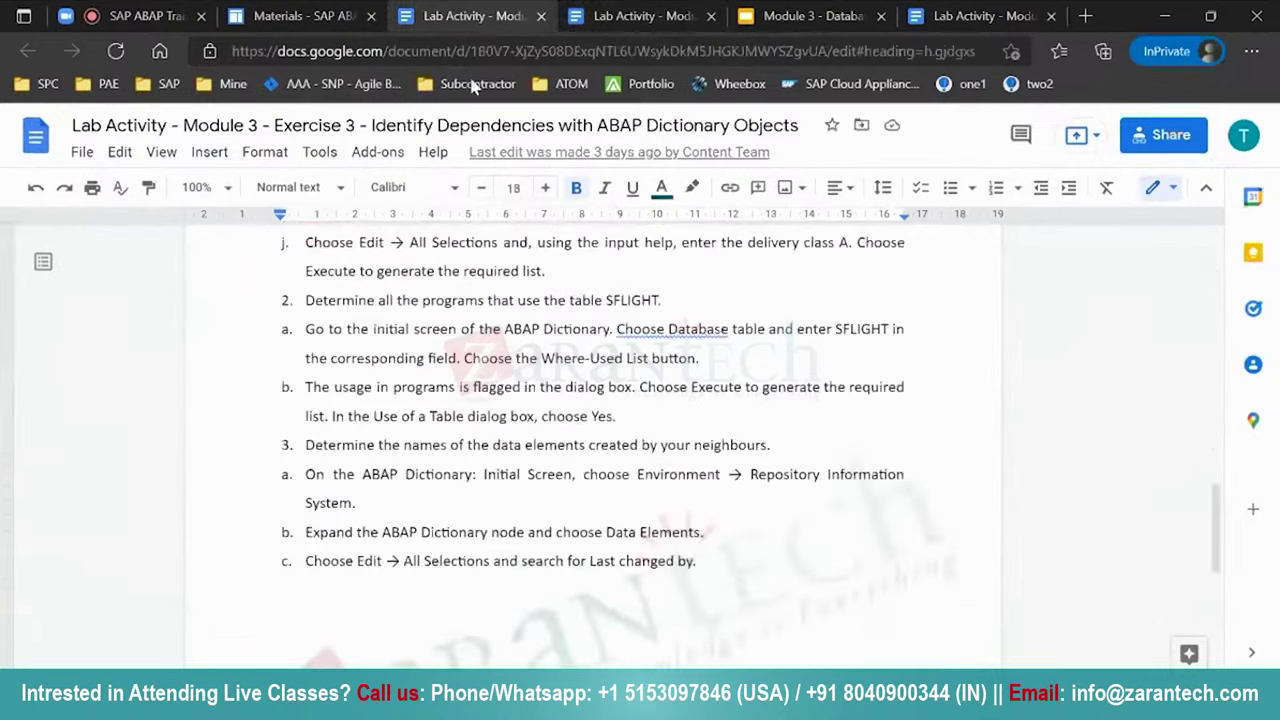
pyautogui.scroll(2, 551, 585)
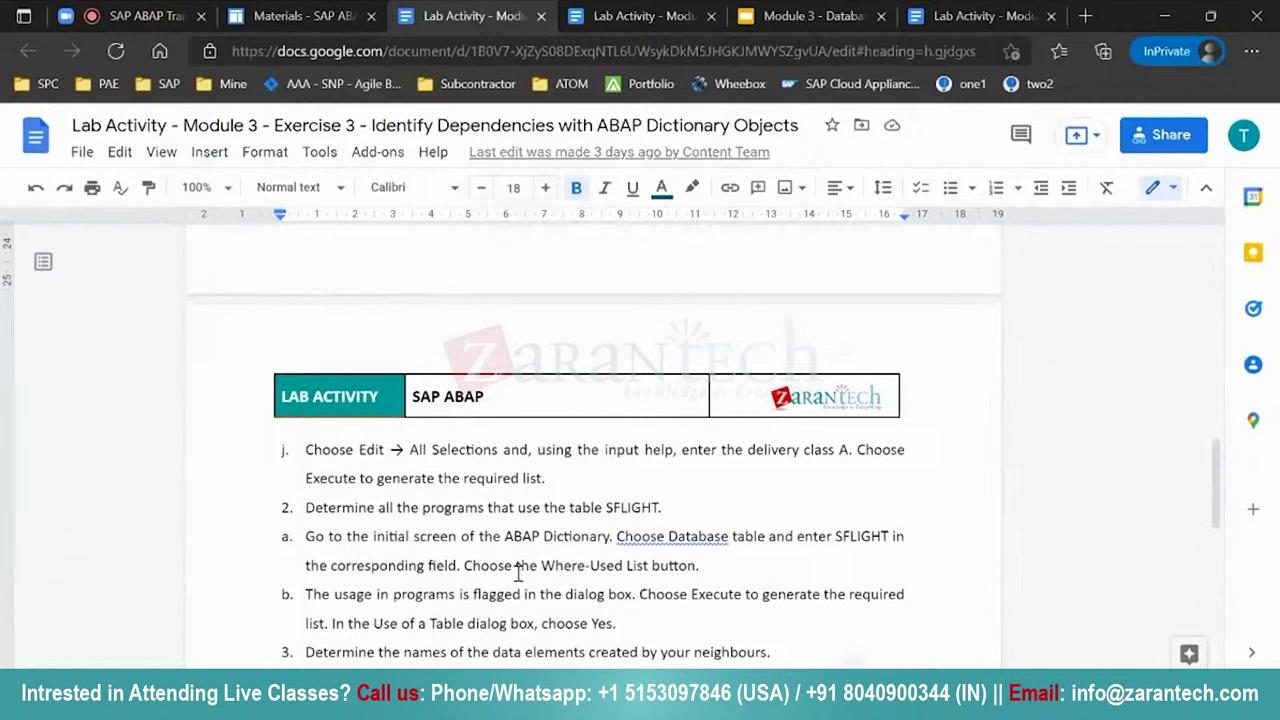
pyautogui.scroll(-2, 450, 560)
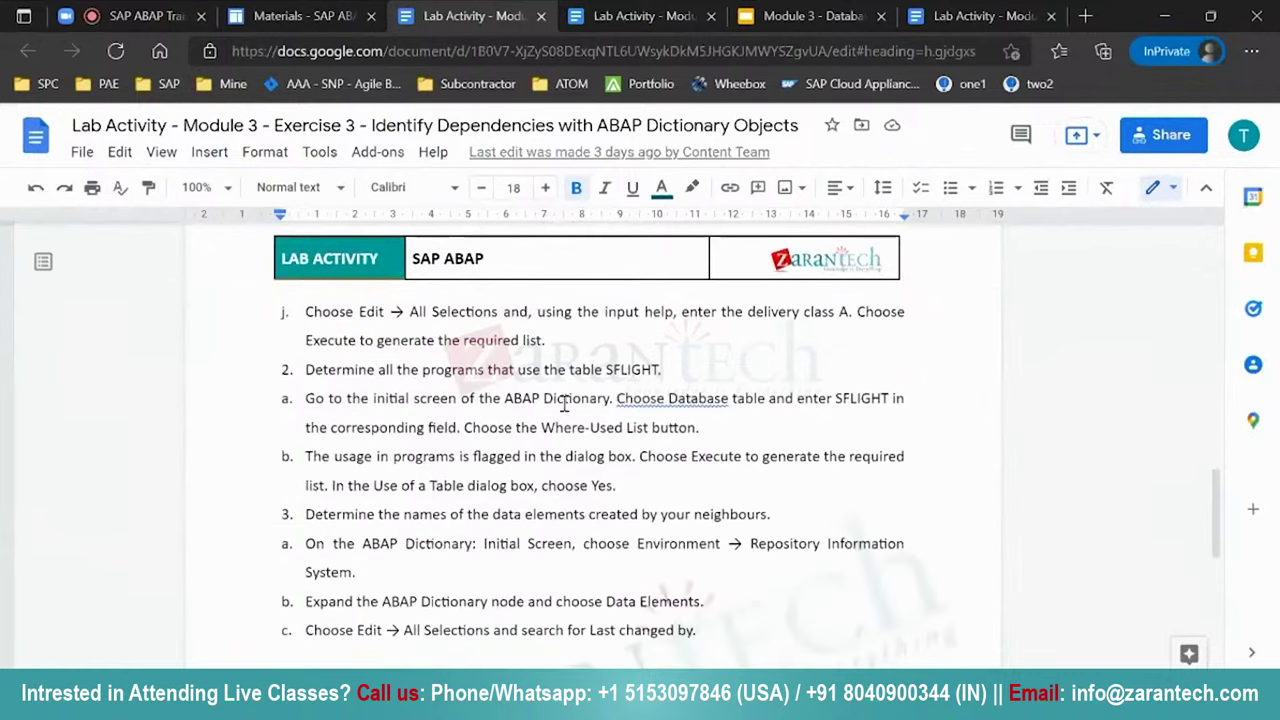
pyautogui.doubleClick(654, 369)
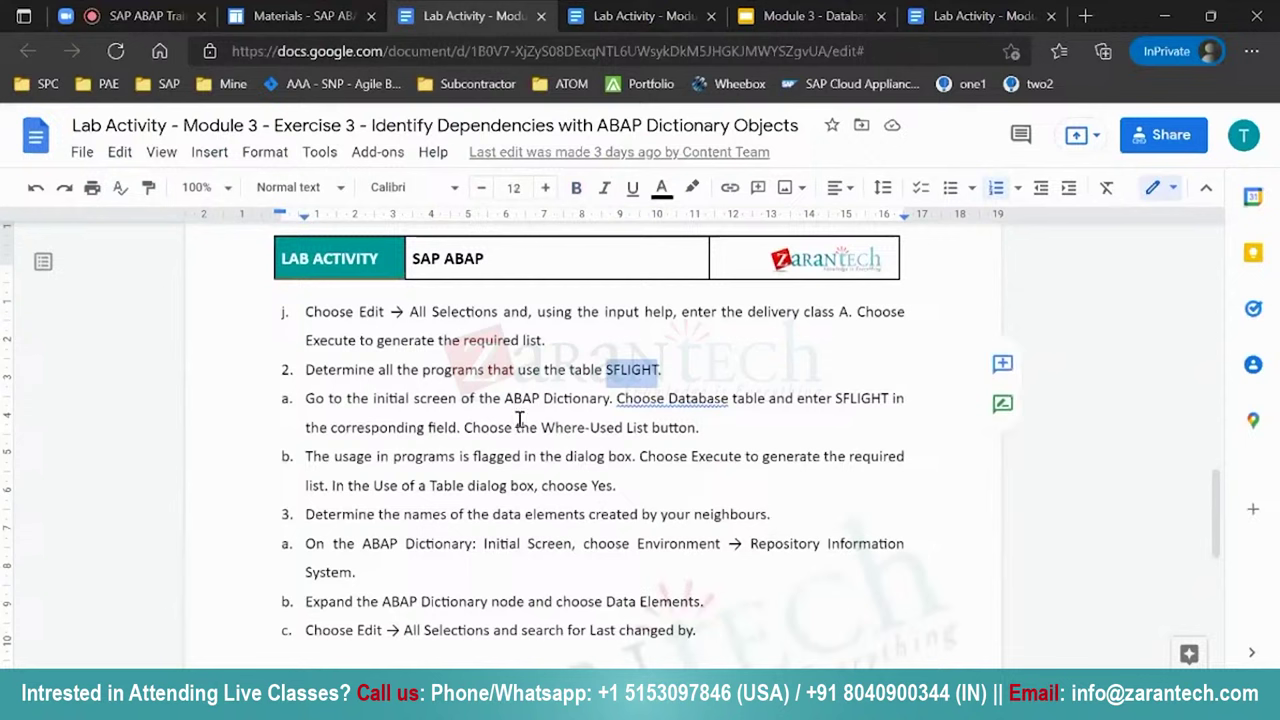
pyautogui.scroll(-2, 396, 567)
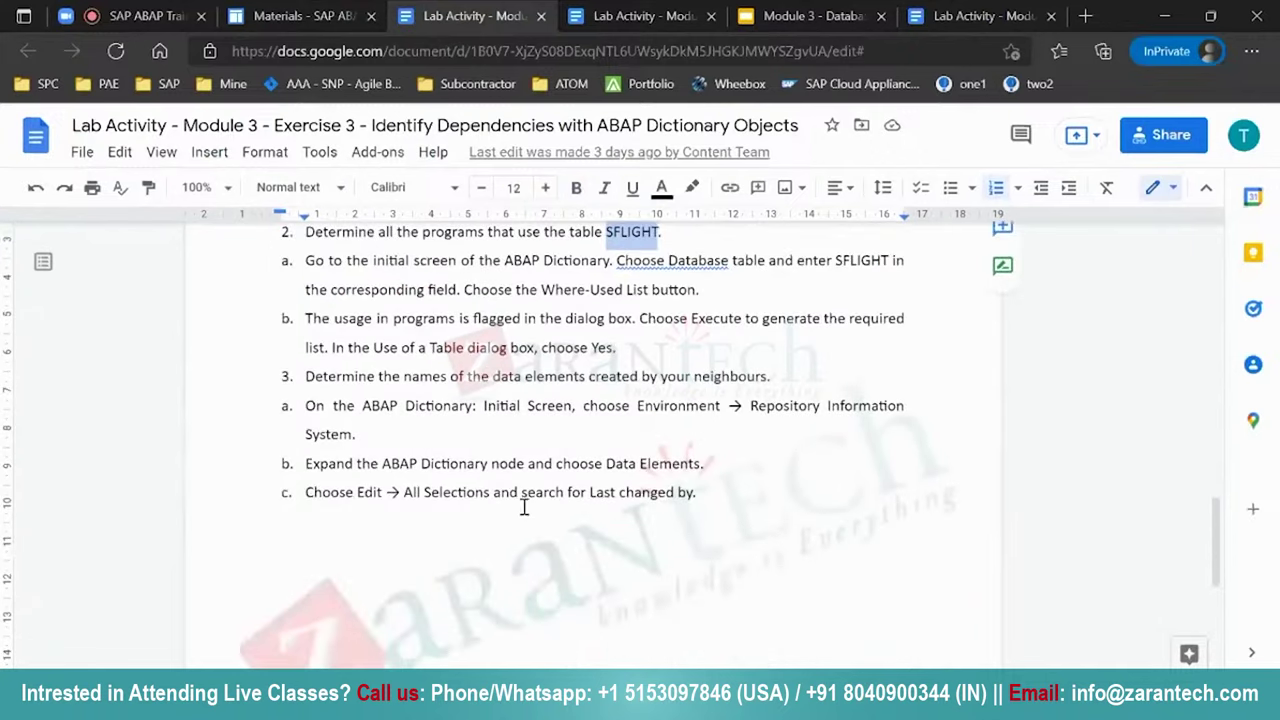
pyautogui.scroll(-5, 524, 500)
pyautogui.scroll(-3, 526, 493)
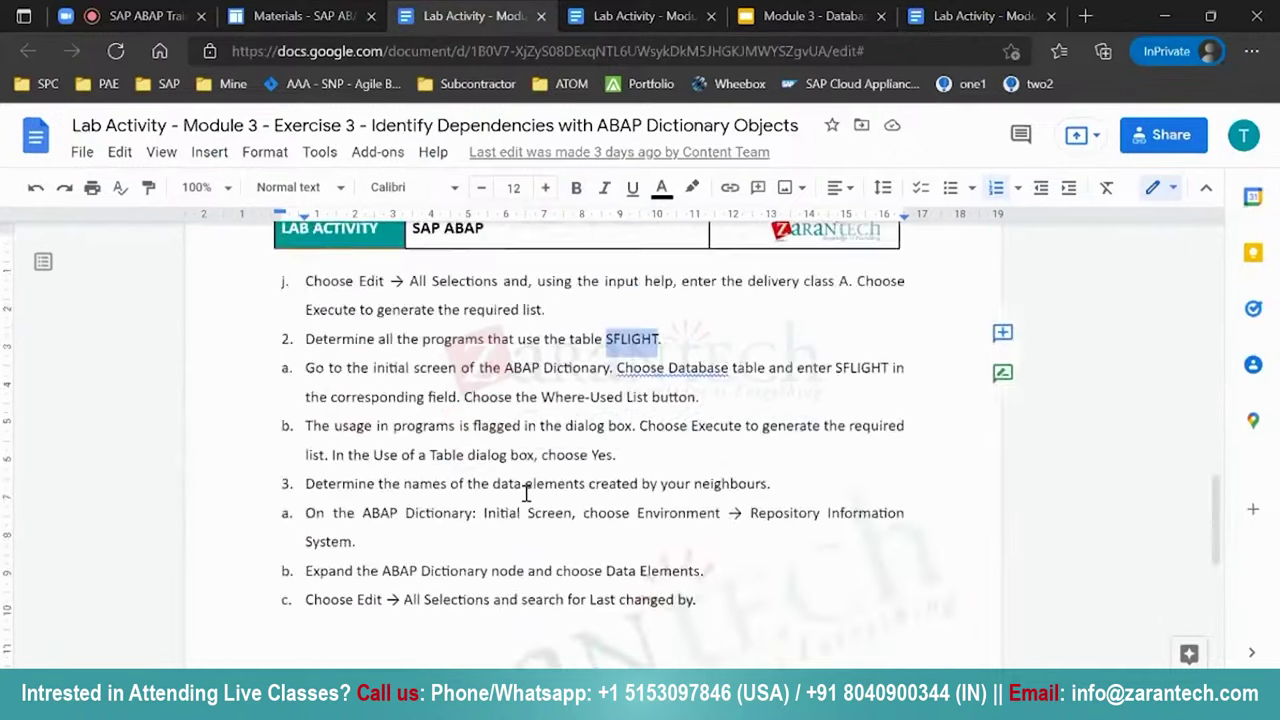
pyautogui.scroll(6, 526, 493)
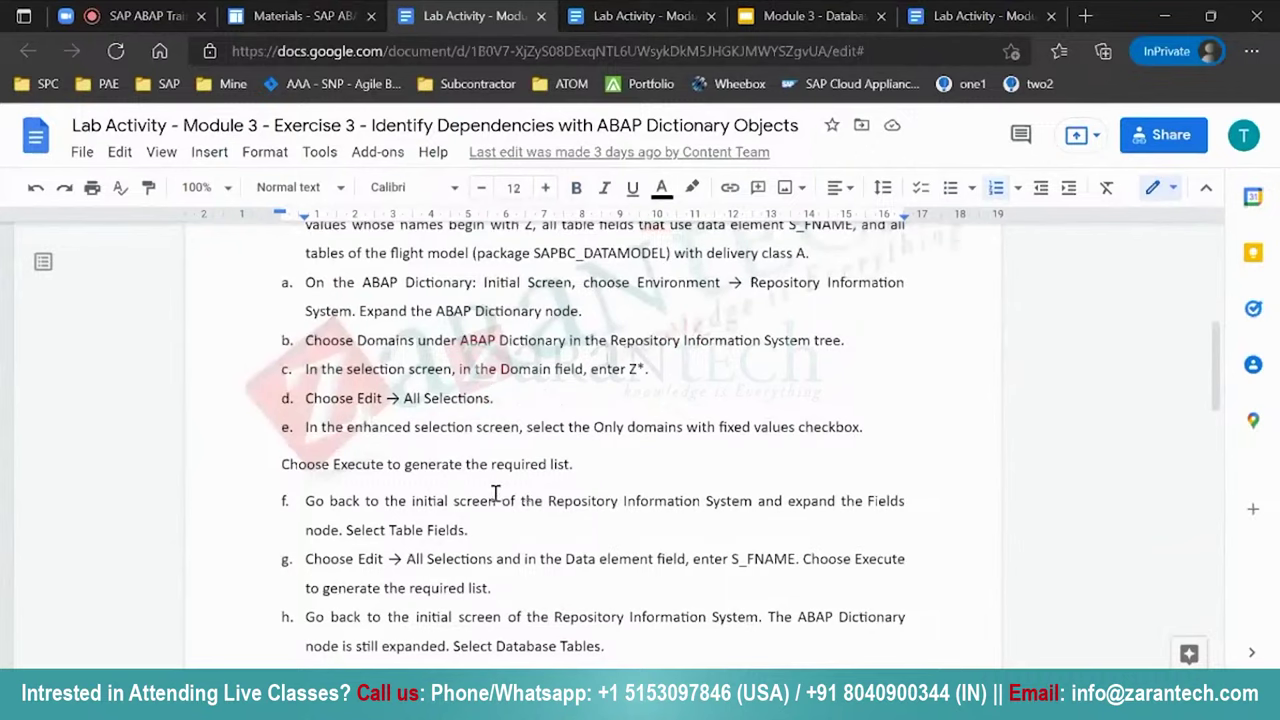
pyautogui.scroll(-2, 543, 500)
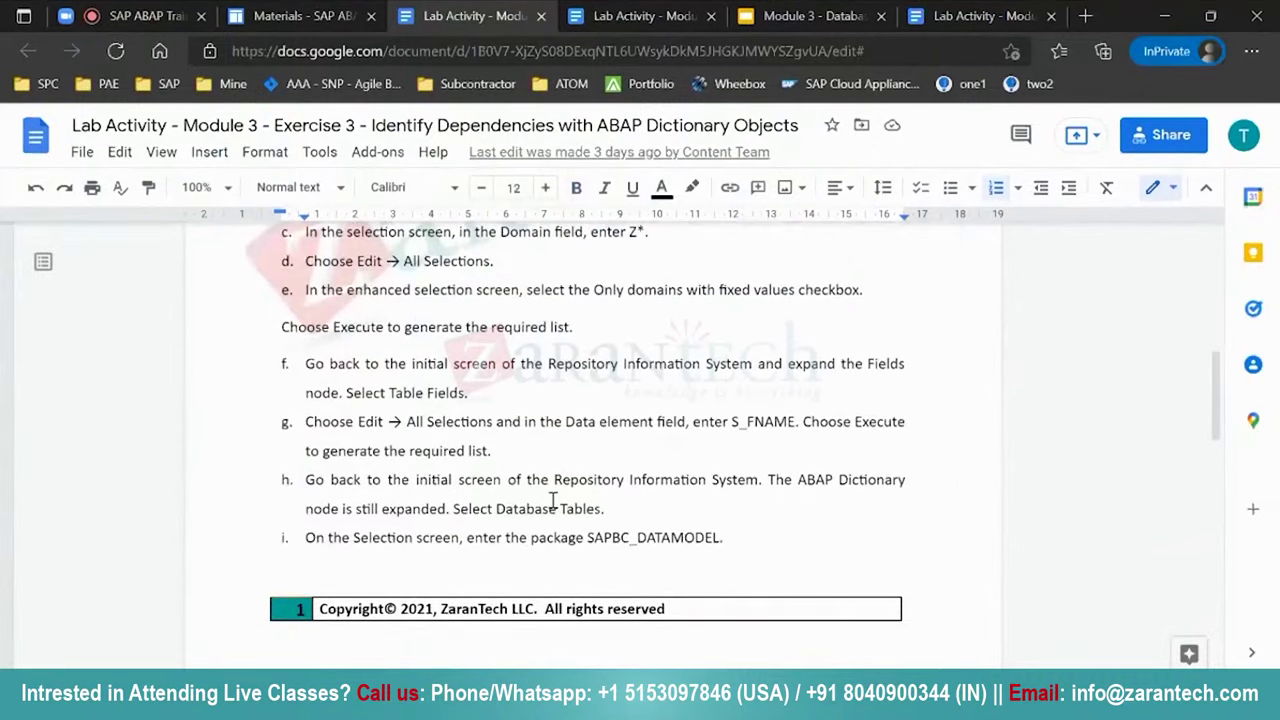
pyautogui.scroll(10, 551, 500)
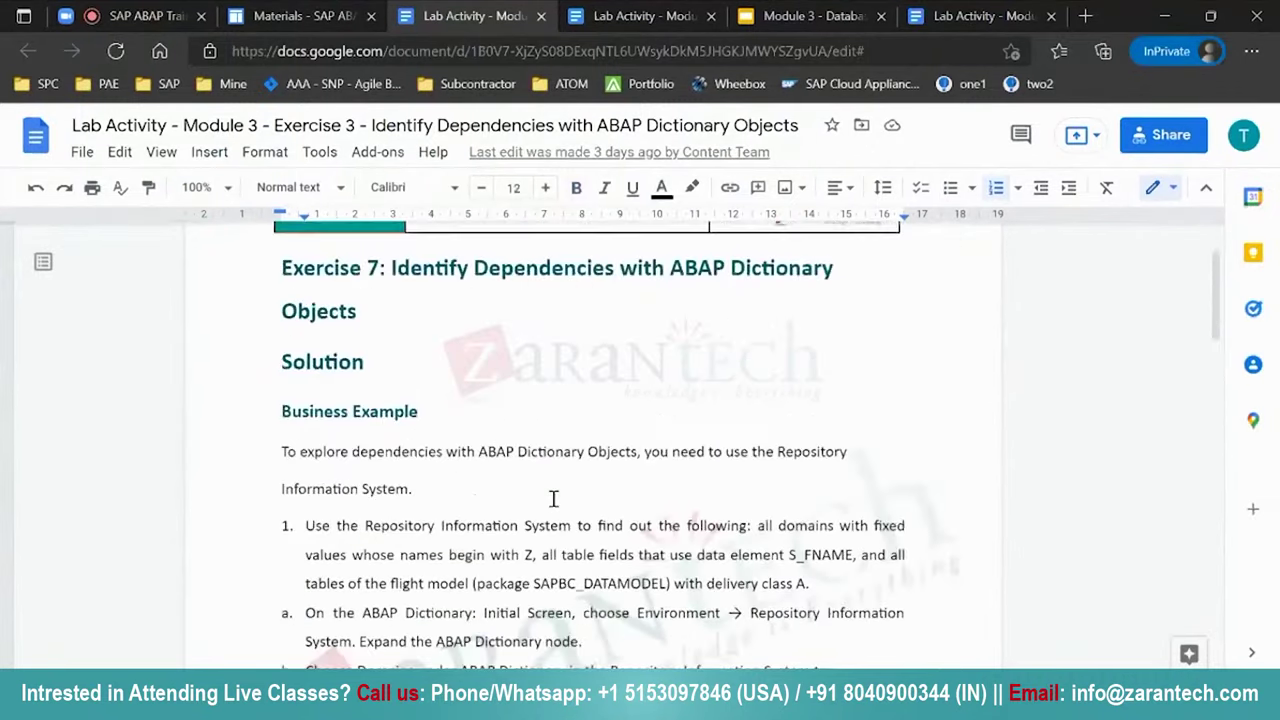
pyautogui.click(633, 8)
# Open the Exercise 4 database view lab from the Module 3 materials list.
pyautogui.scroll(10, 491, 375)
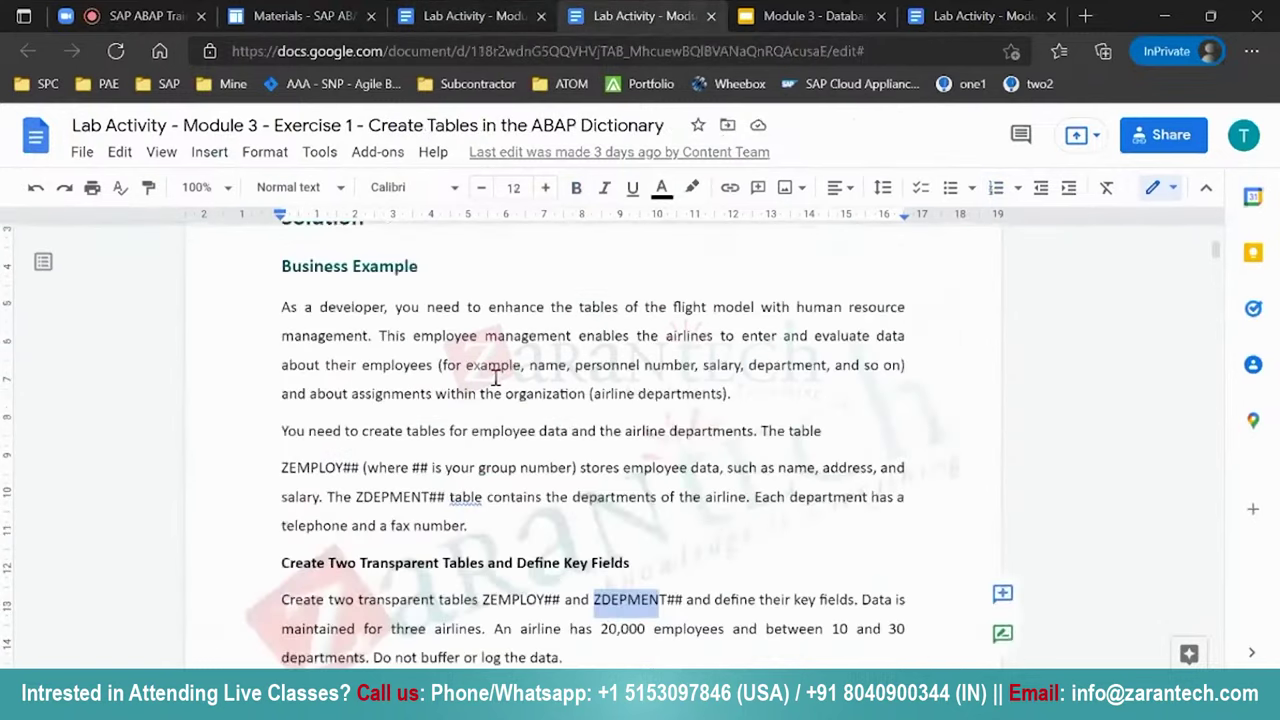
pyautogui.scroll(-5, 495, 378)
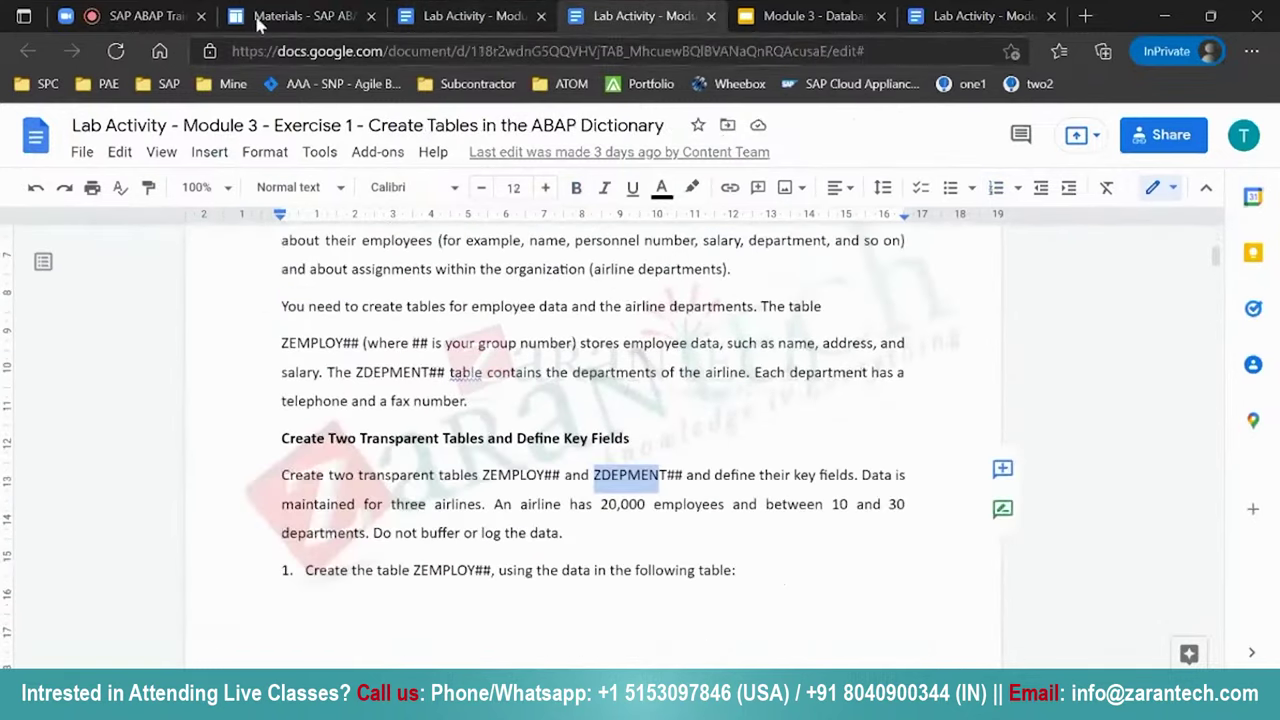
pyautogui.click(288, 12)
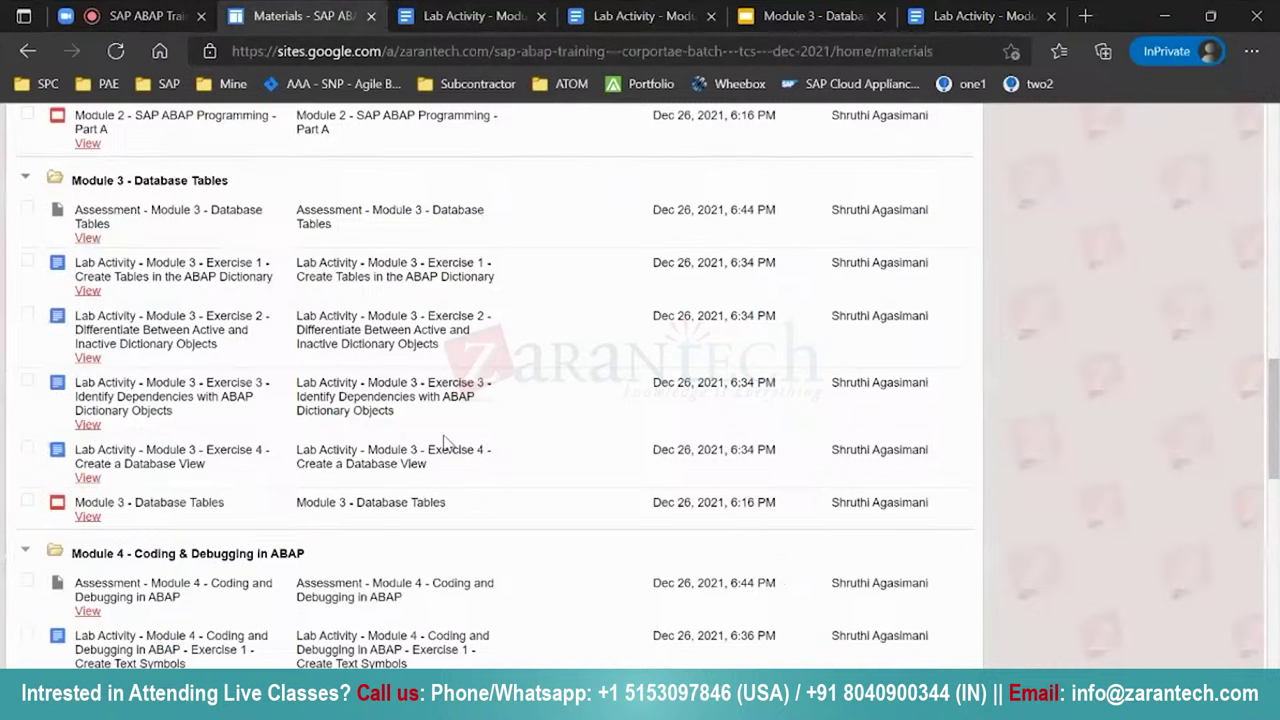
pyautogui.click(88, 478)
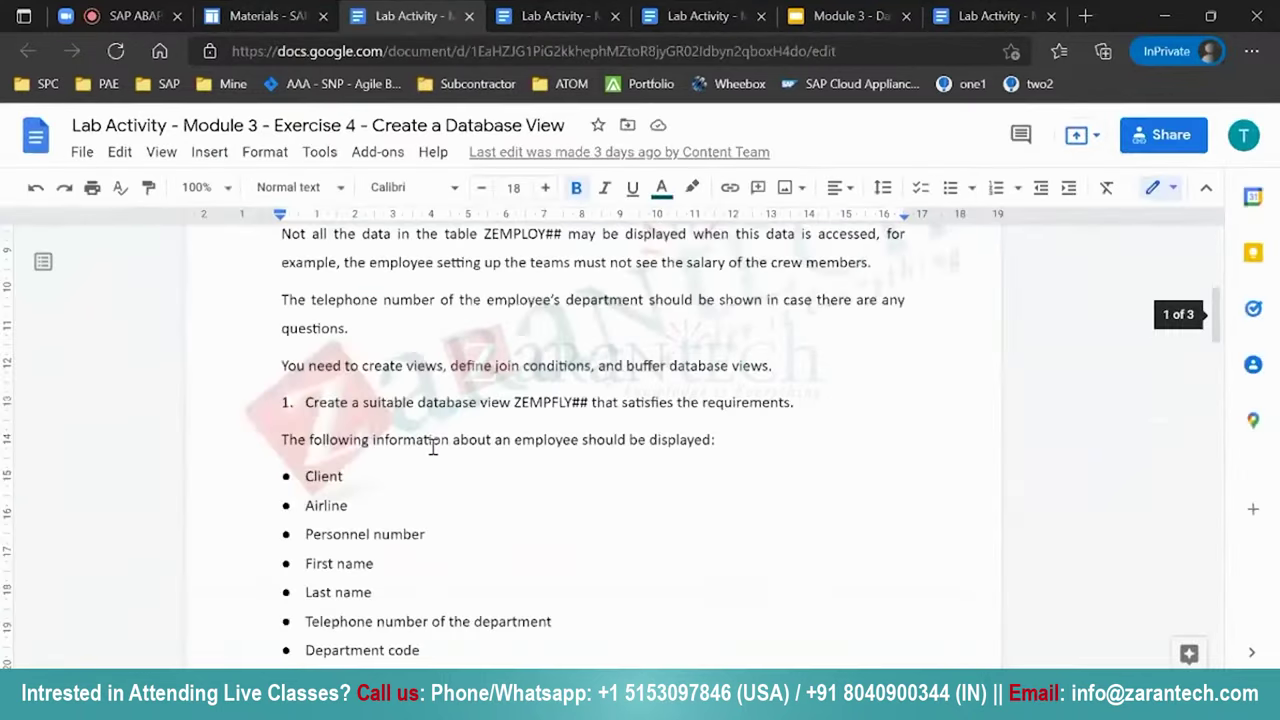
# Return to the Exercise 1 document, then bring the SAP SFLIGHT display forward.
pyautogui.hotkey('ctrl', 'Tab')
pyautogui.hotkey('ctrl', 'Tab')
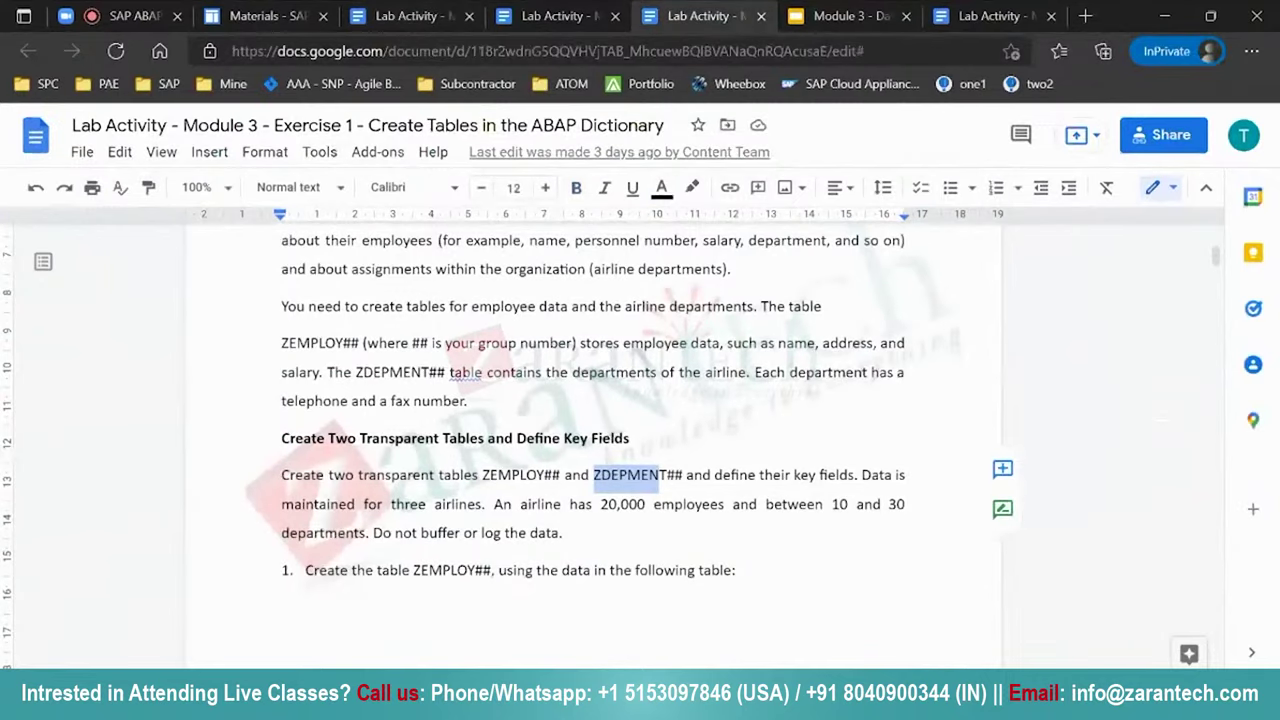
pyautogui.moveTo(114, 700)
pyautogui.click(308, 619)
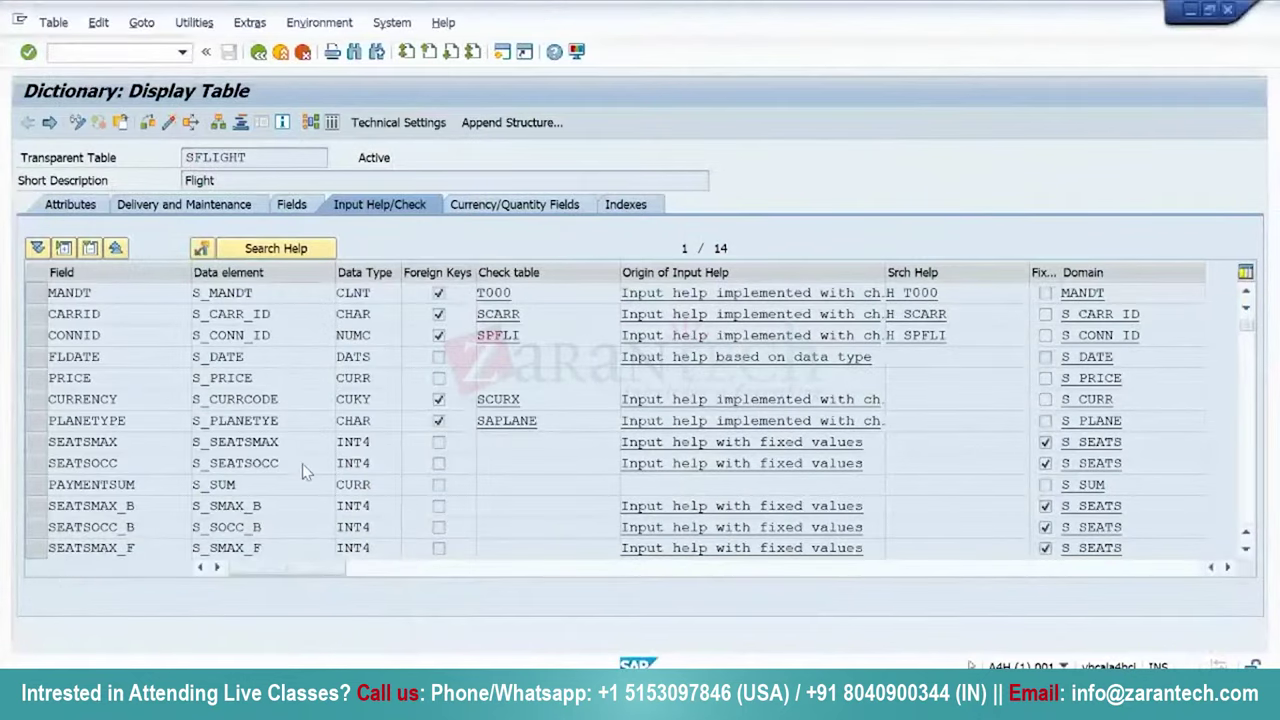
# Create table ZEMPLOYEE with the short description 'Employee table'.
pyautogui.press('F3')
pyautogui.write('Zemployee')
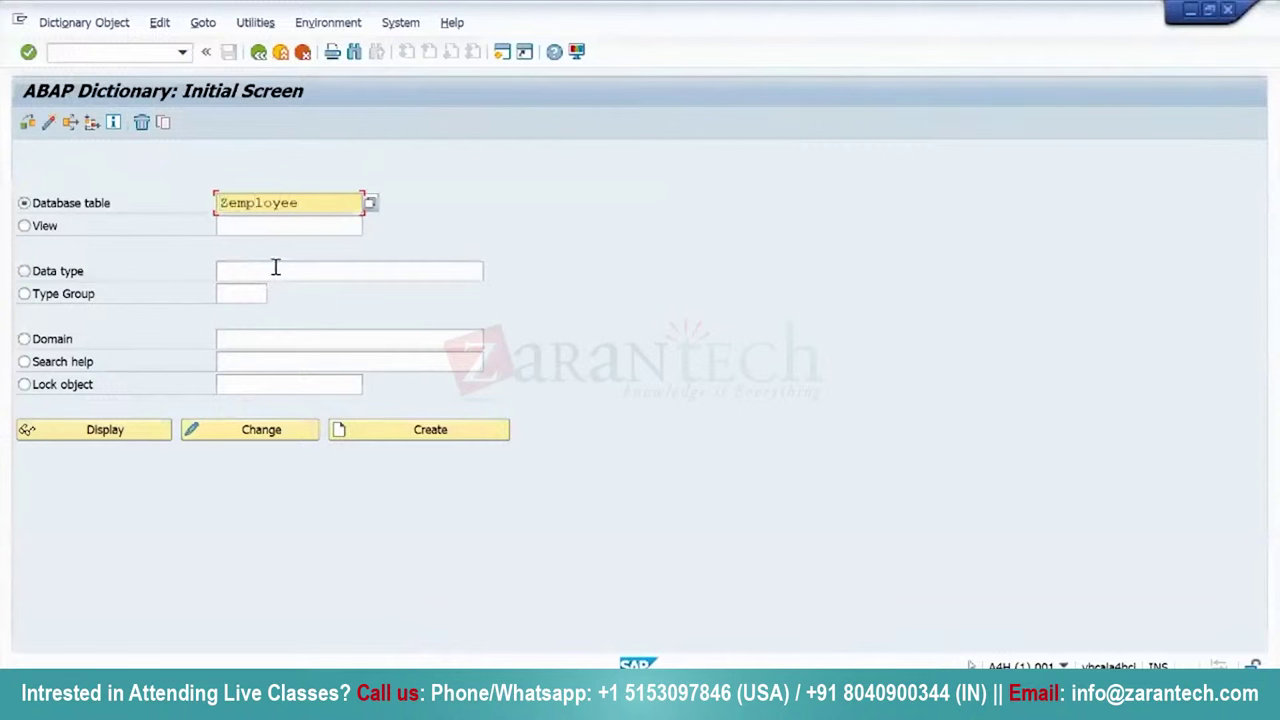
pyautogui.click(391, 442)
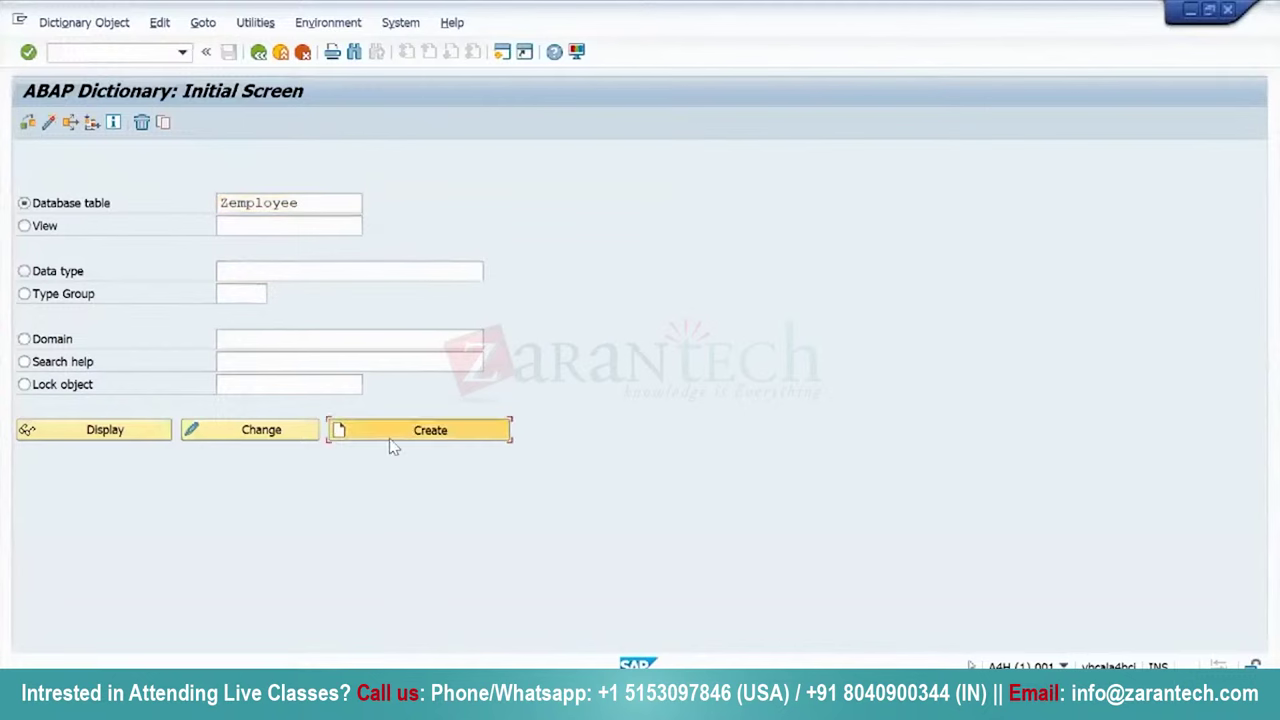
pyautogui.write('E')
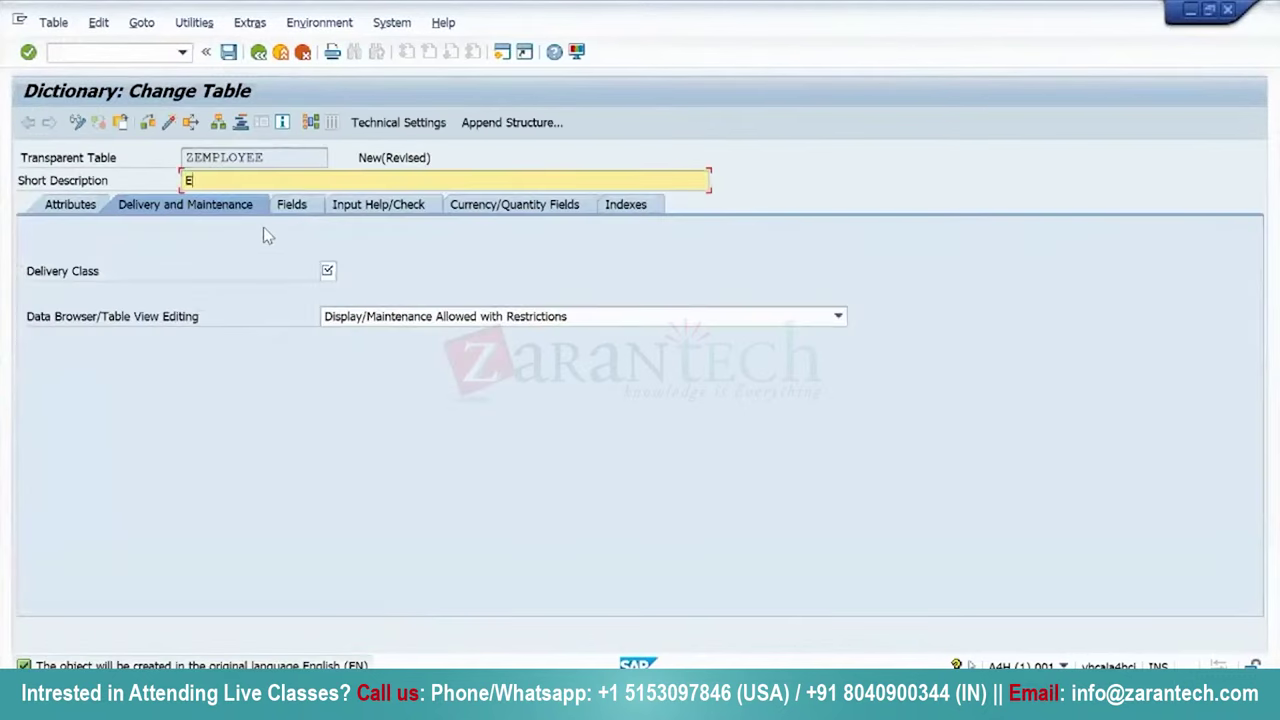
pyautogui.write('mployee tab,e')
pyautogui.press('BackSpace')
pyautogui.press('BackSpace')
pyautogui.write('le')
# Set delivery class A (application table) and Display/Maintenance Allowed in the data browser.
pyautogui.click(328, 270)
pyautogui.click(346, 271)
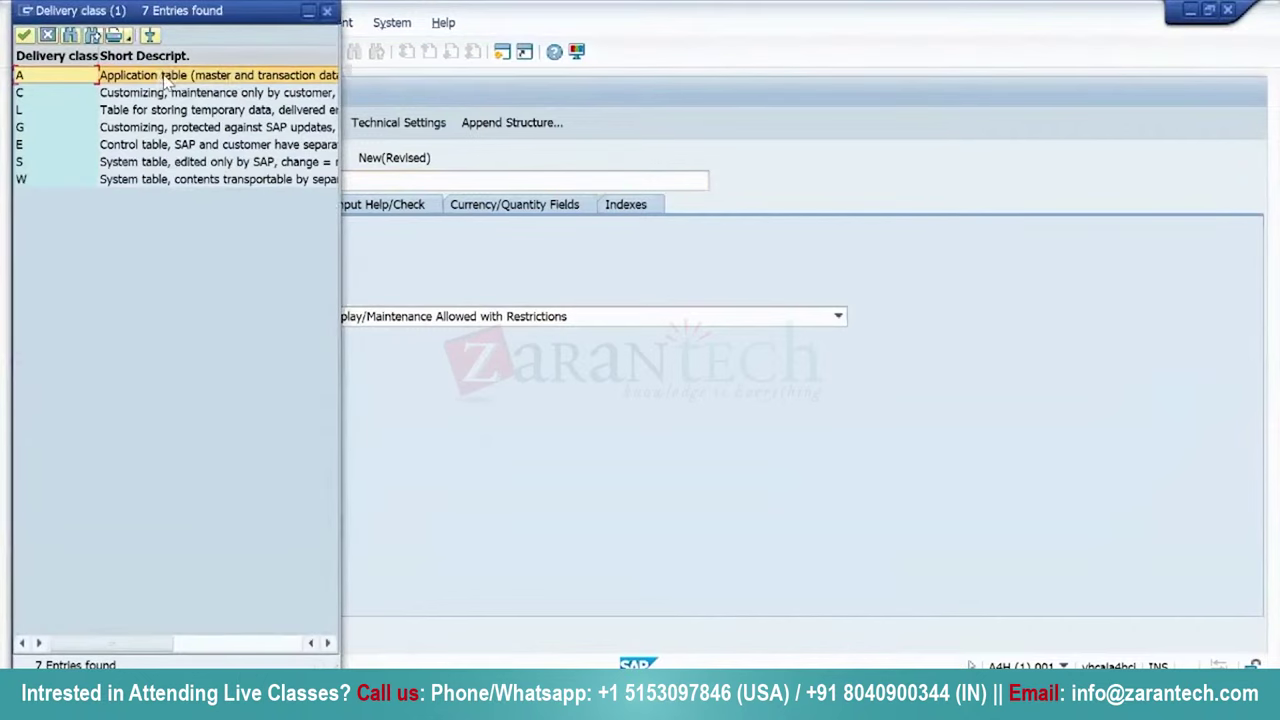
pyautogui.doubleClick(120, 74)
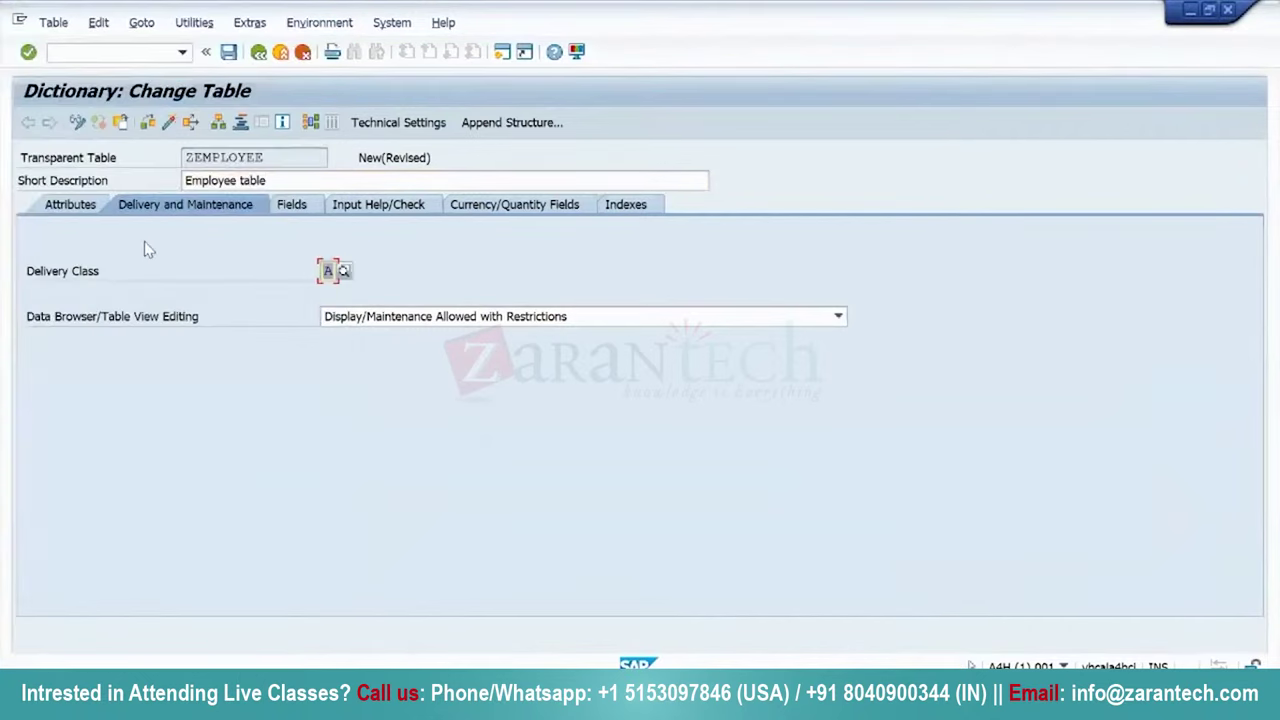
pyautogui.press('Return')
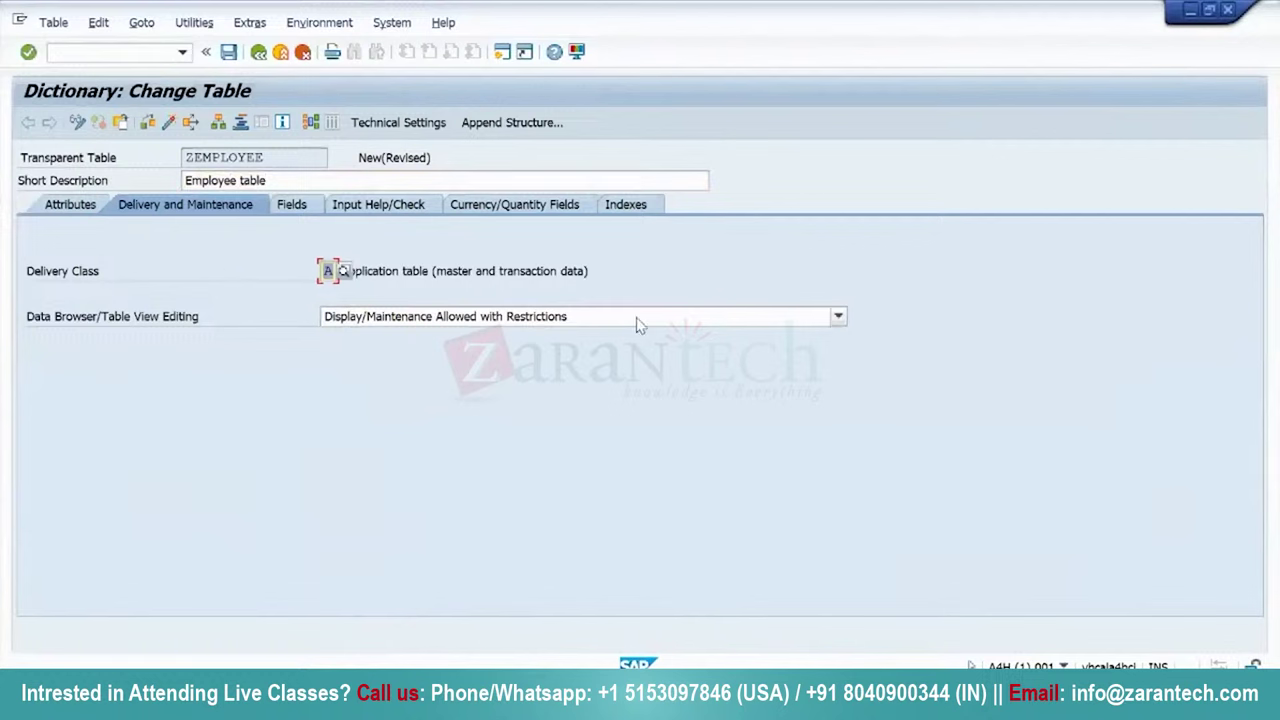
pyautogui.click(640, 322)
pyautogui.click(519, 358)
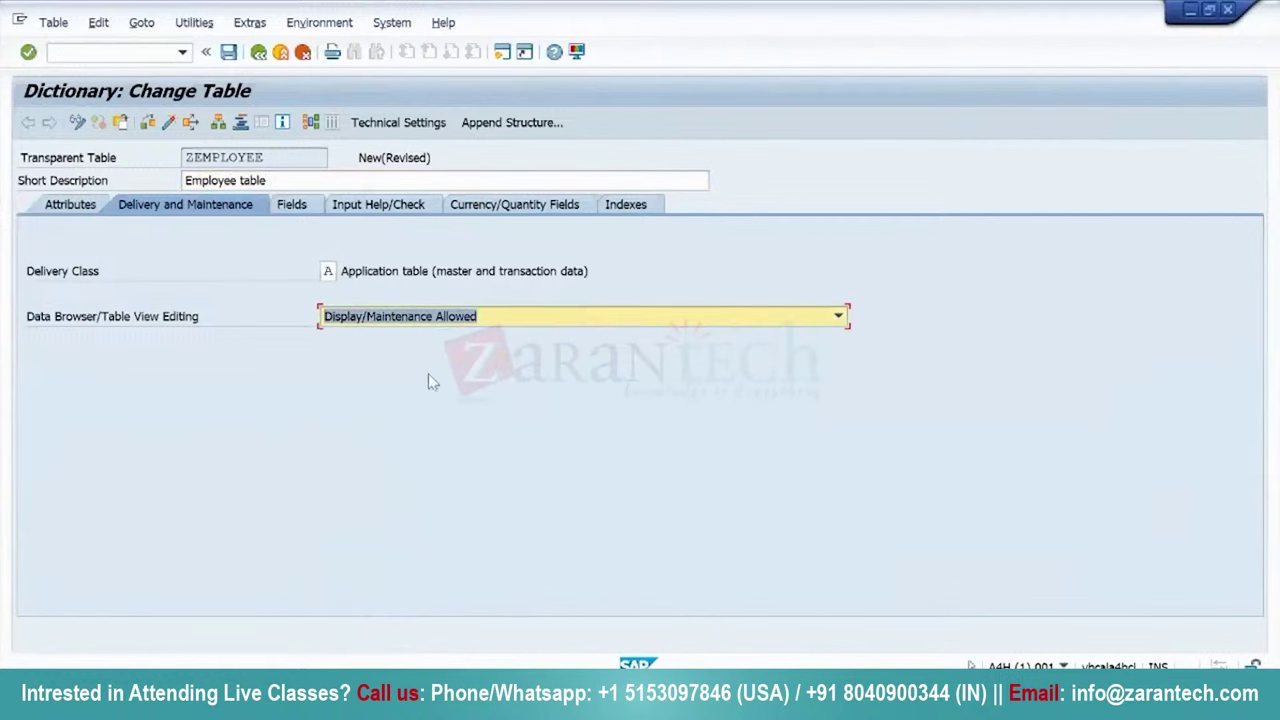
# Switch to the Fields tab to show the table's empty field list.
pyautogui.click(48, 206)
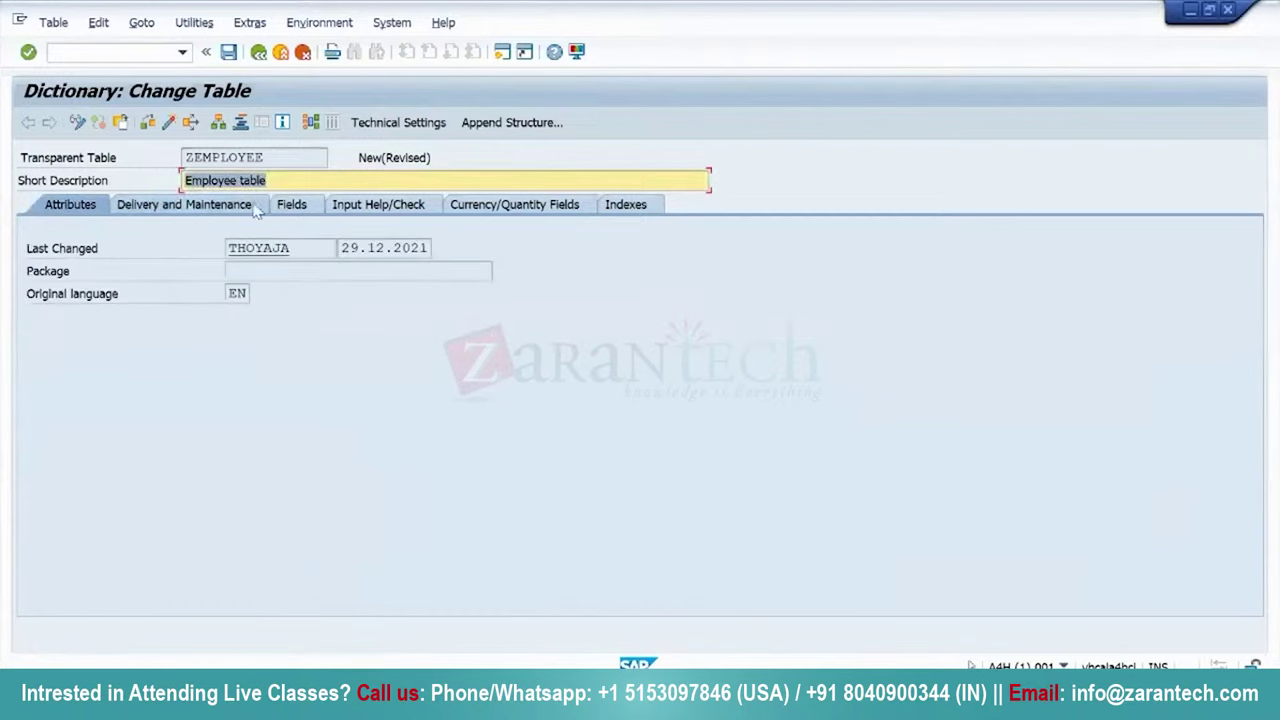
pyautogui.click(289, 210)
pyautogui.click(134, 294)
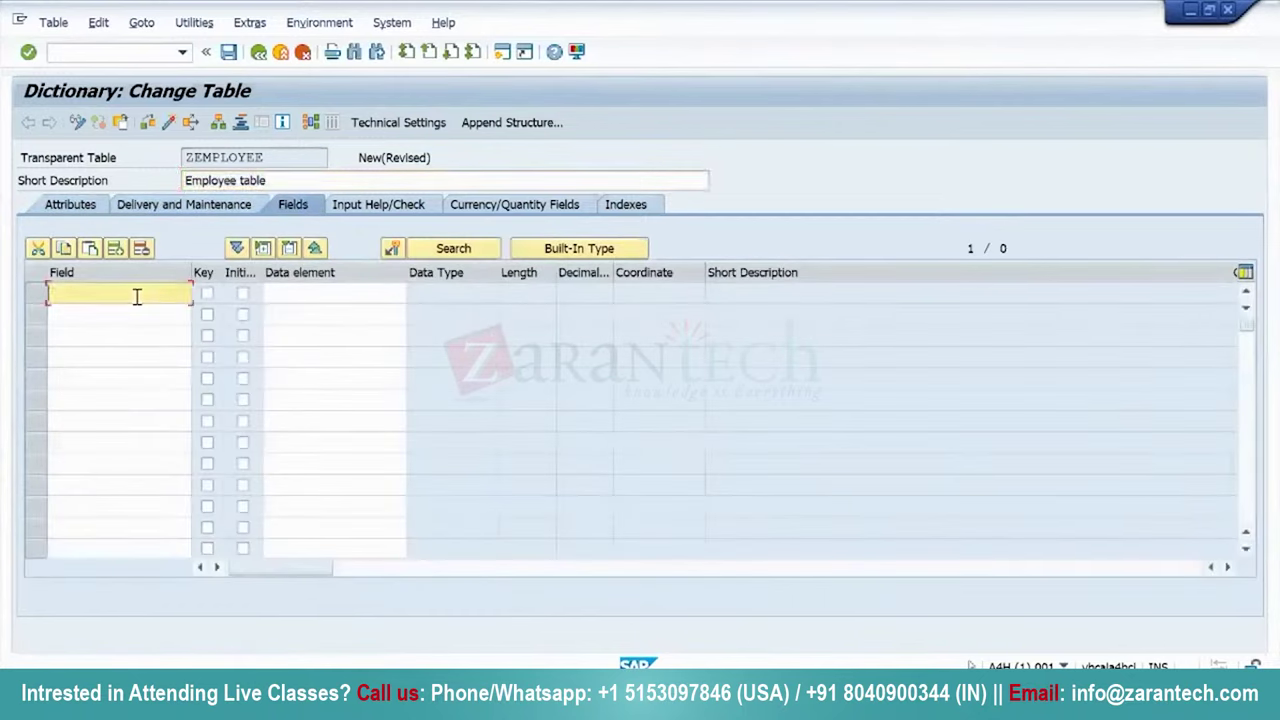
# Following the lab guide, give the client field the data element MANDT.
pyautogui.hotkey('alt', 'Tab')
pyautogui.scroll(-10, 563, 586)
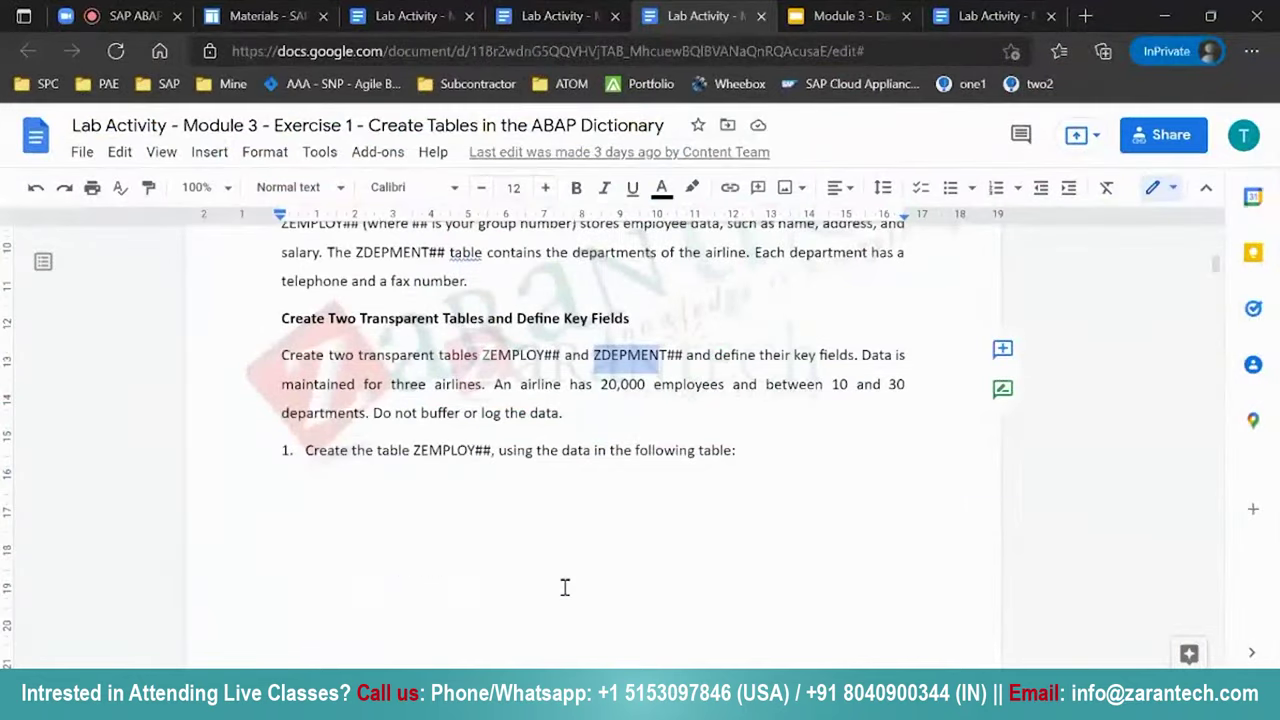
pyautogui.hotkey('alt', 'Tab')
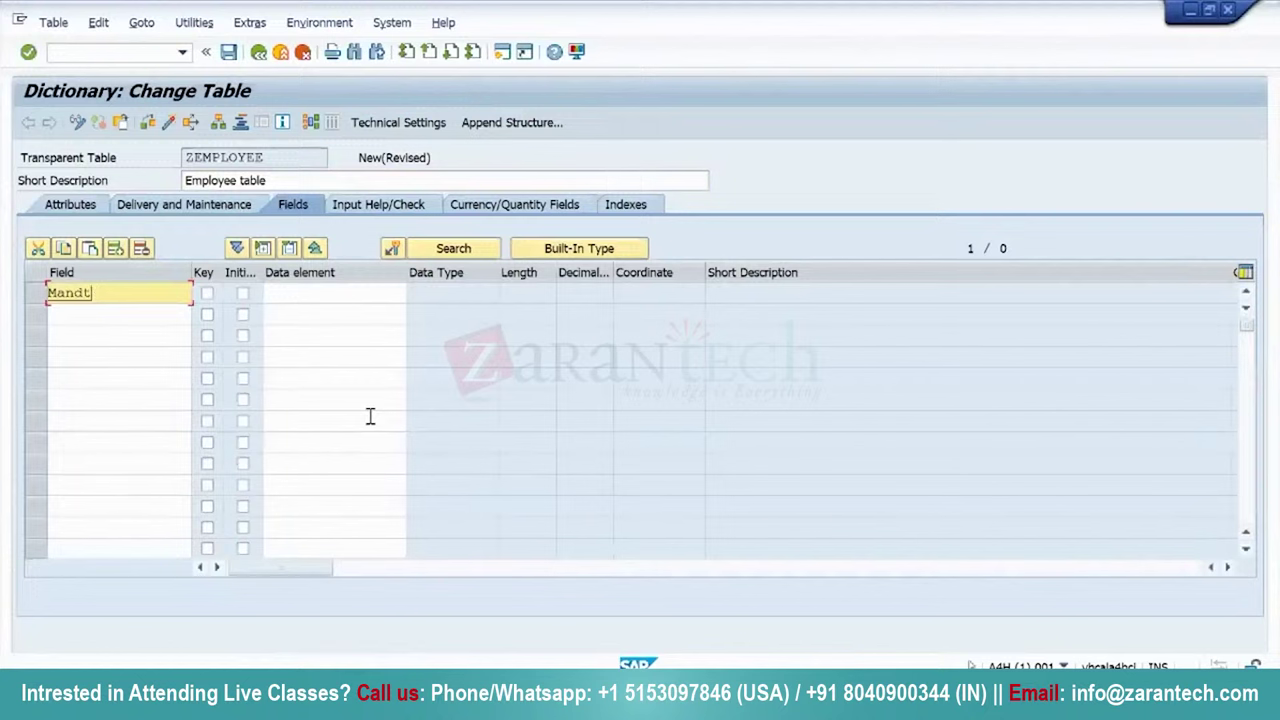
pyautogui.press('Tab')
pyautogui.press('Tab')
pyautogui.write('m')
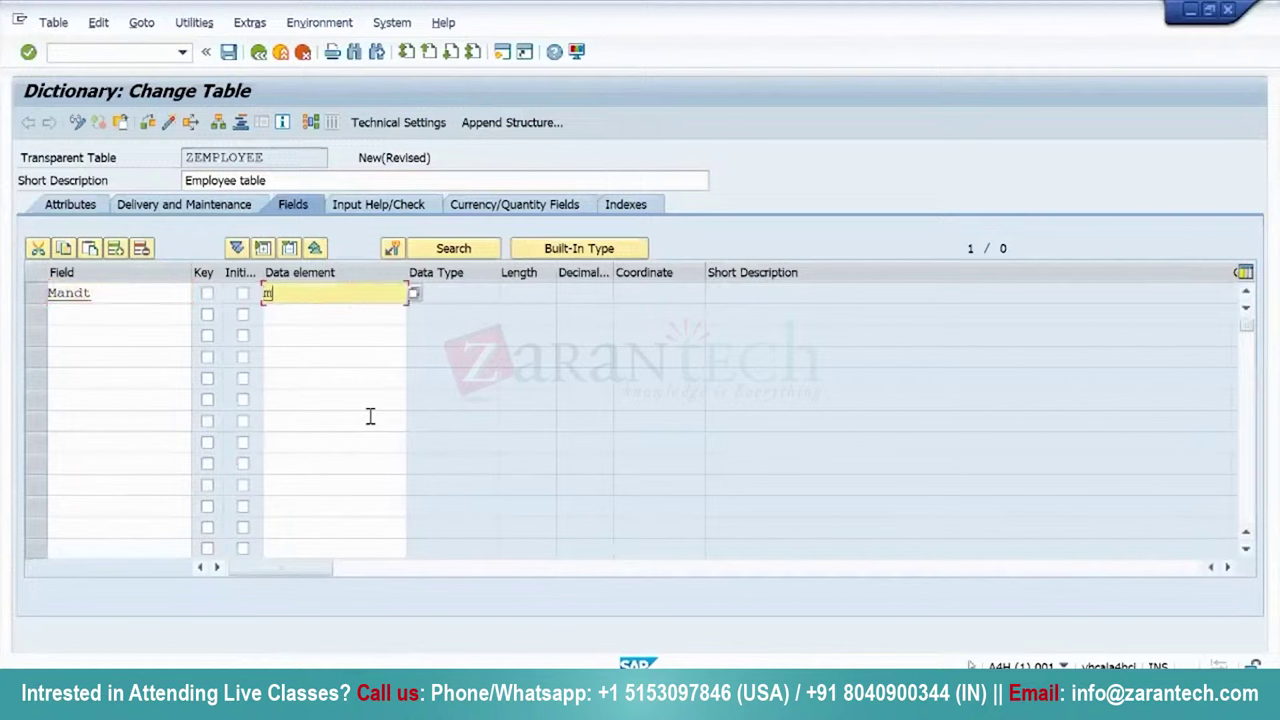
pyautogui.write('andt')
pyautogui.press('Return')
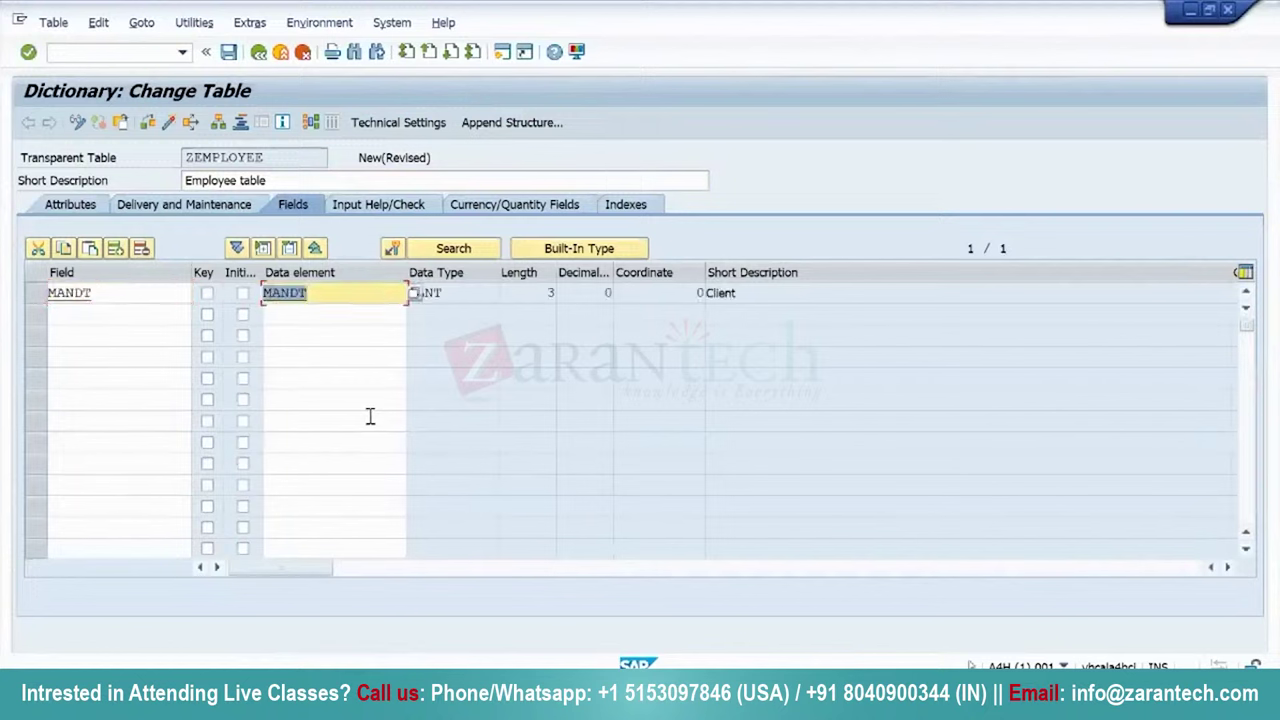
# Check the lab guide, then add the CARRIER field in the second row.
pyautogui.hotkey('alt', 'Tab')
pyautogui.scroll(-1, 330, 385)
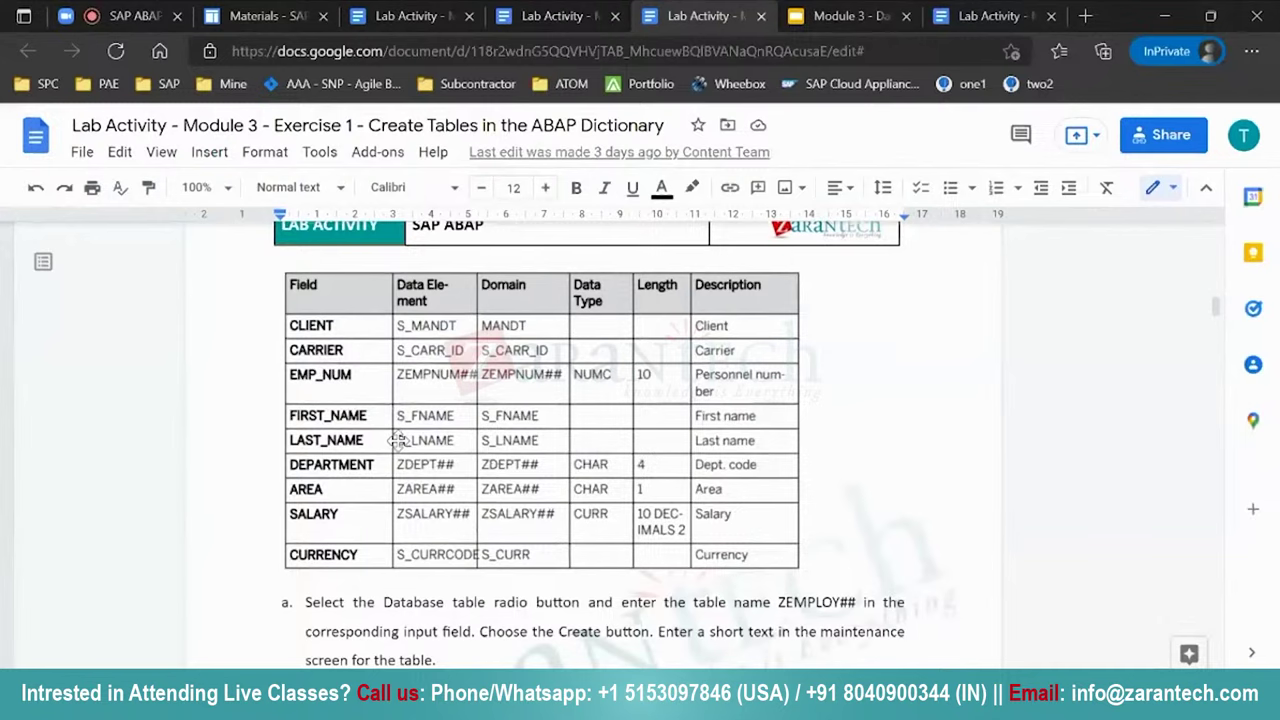
pyautogui.hotkey('alt', 'Tab')
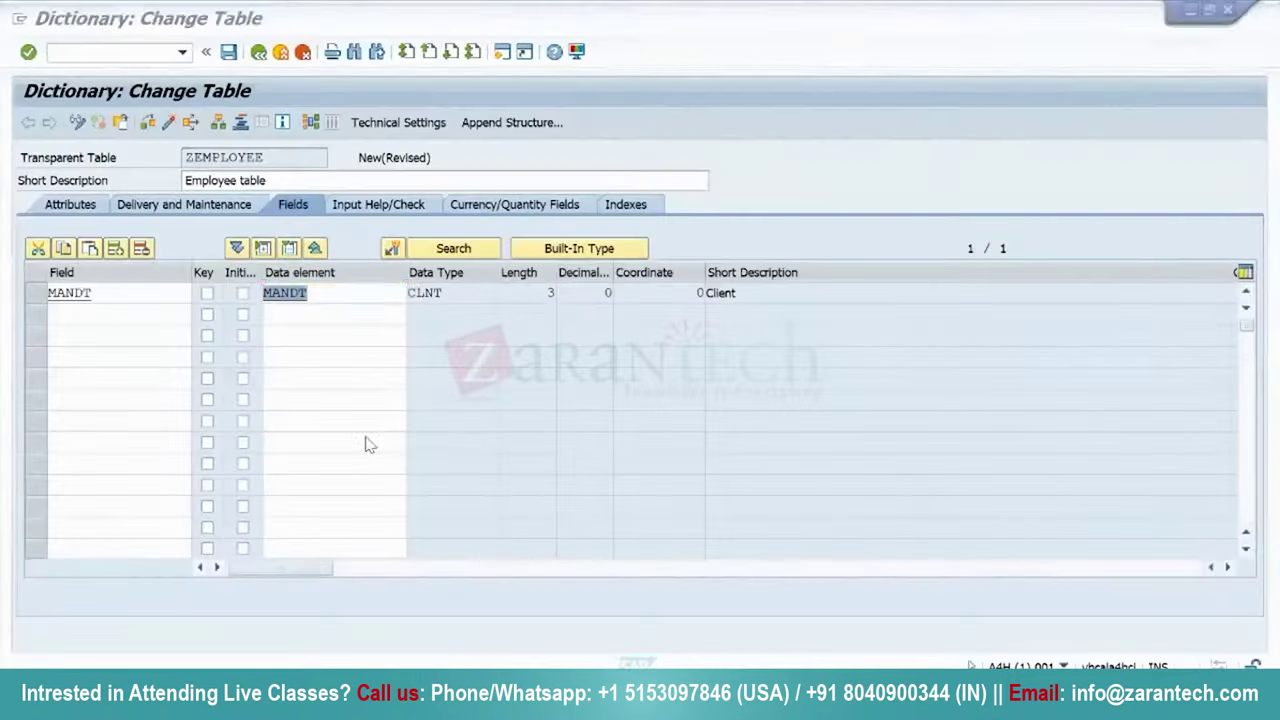
pyautogui.hotkey('alt', 'Tab')
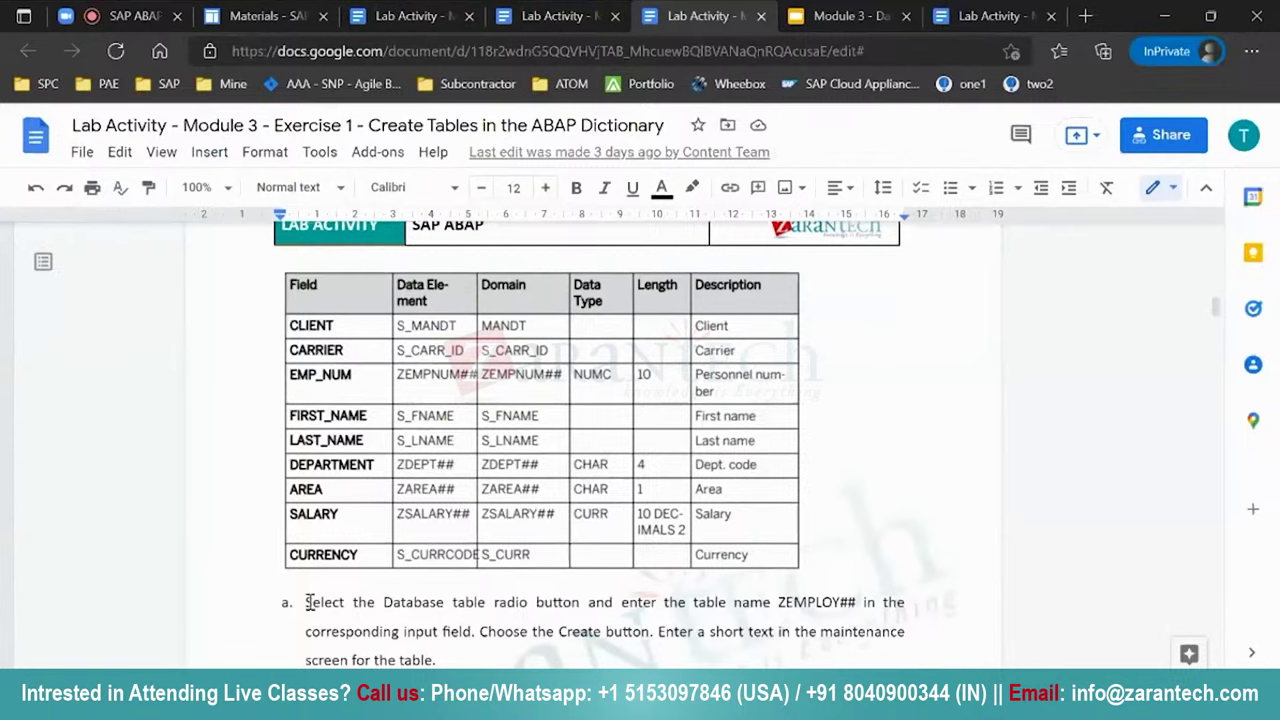
pyautogui.scroll(-15, 309, 600)
pyautogui.scroll(-12, 312, 600)
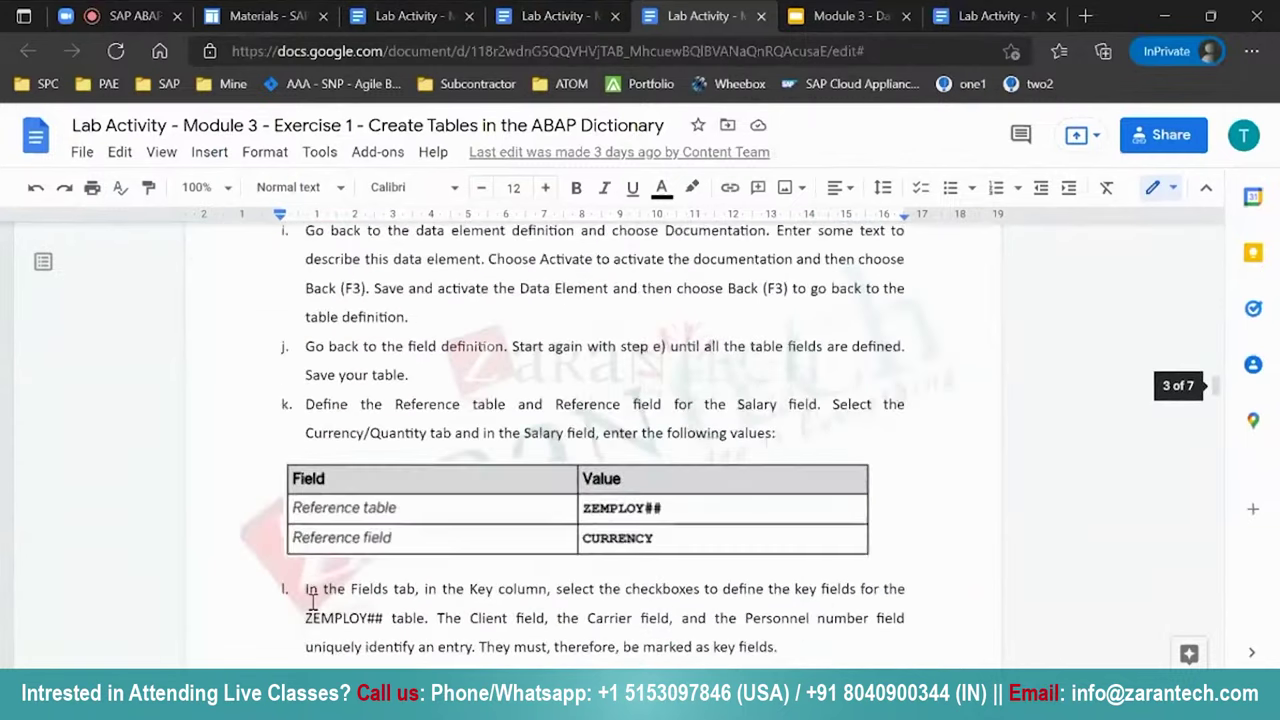
pyautogui.scroll(-14, 312, 600)
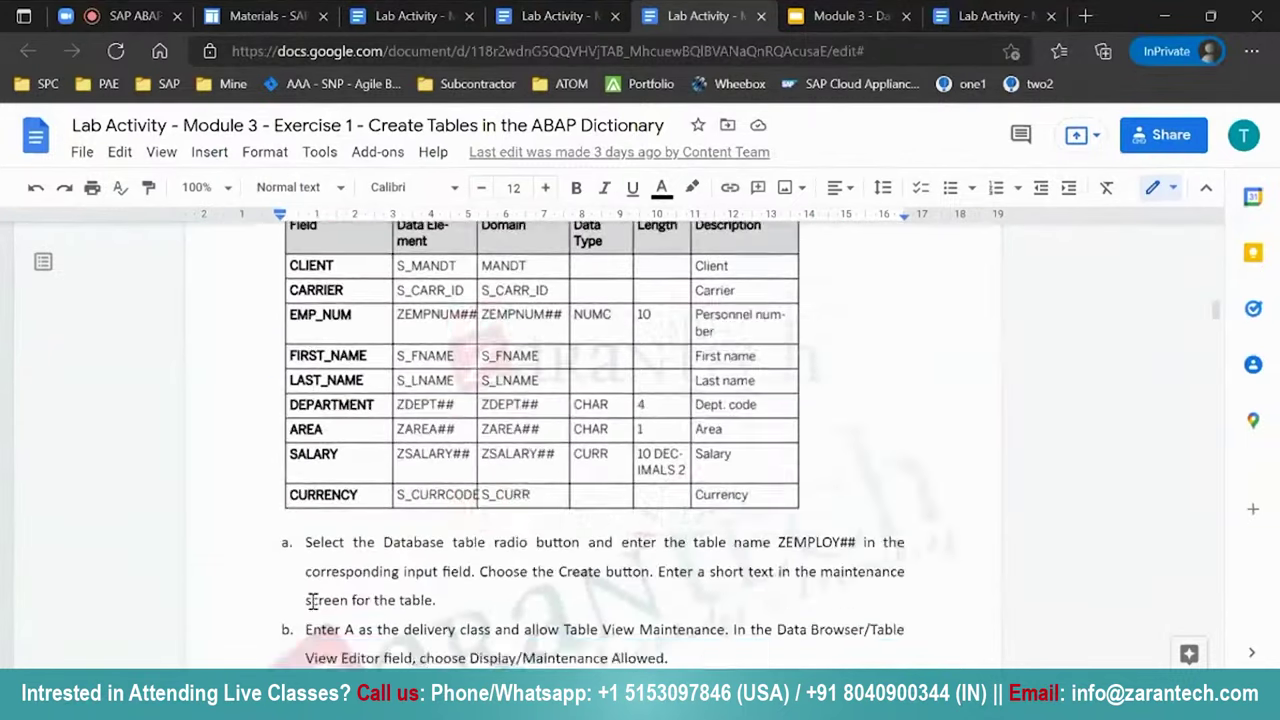
pyautogui.scroll(-3, 312, 600)
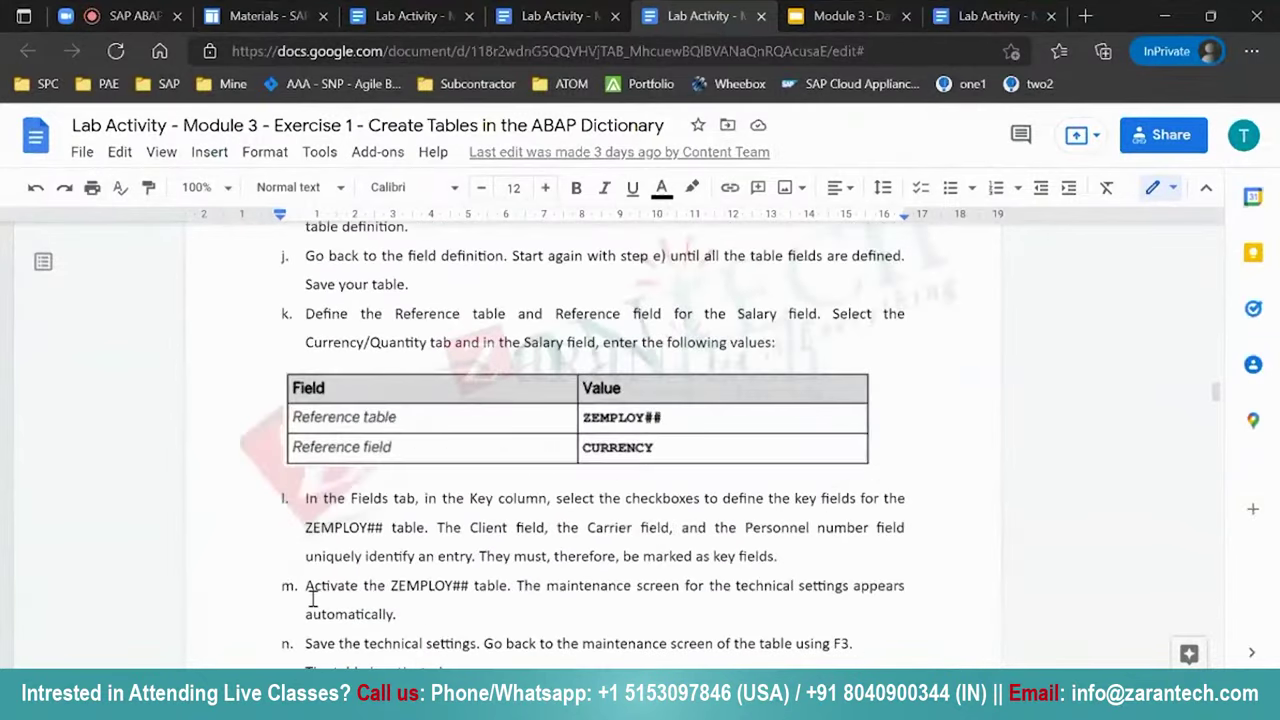
pyautogui.scroll(8, 312, 598)
pyautogui.scroll(3, 312, 598)
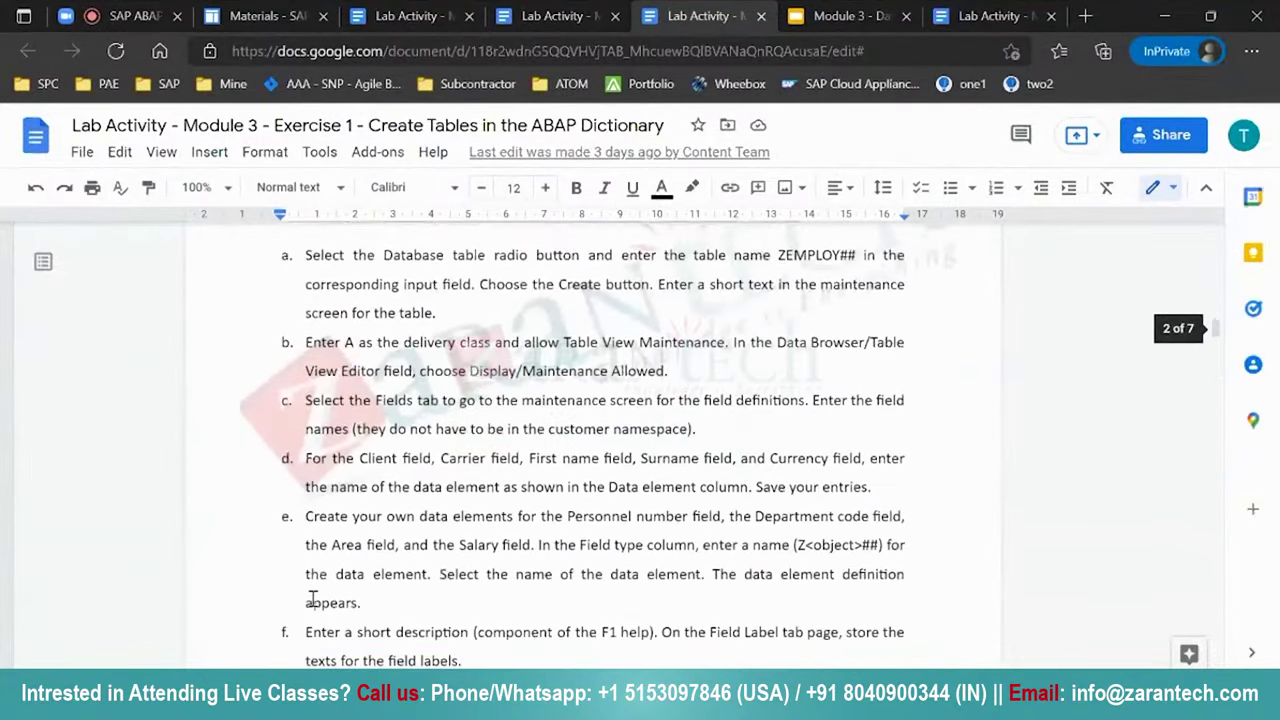
pyautogui.scroll(4, 312, 600)
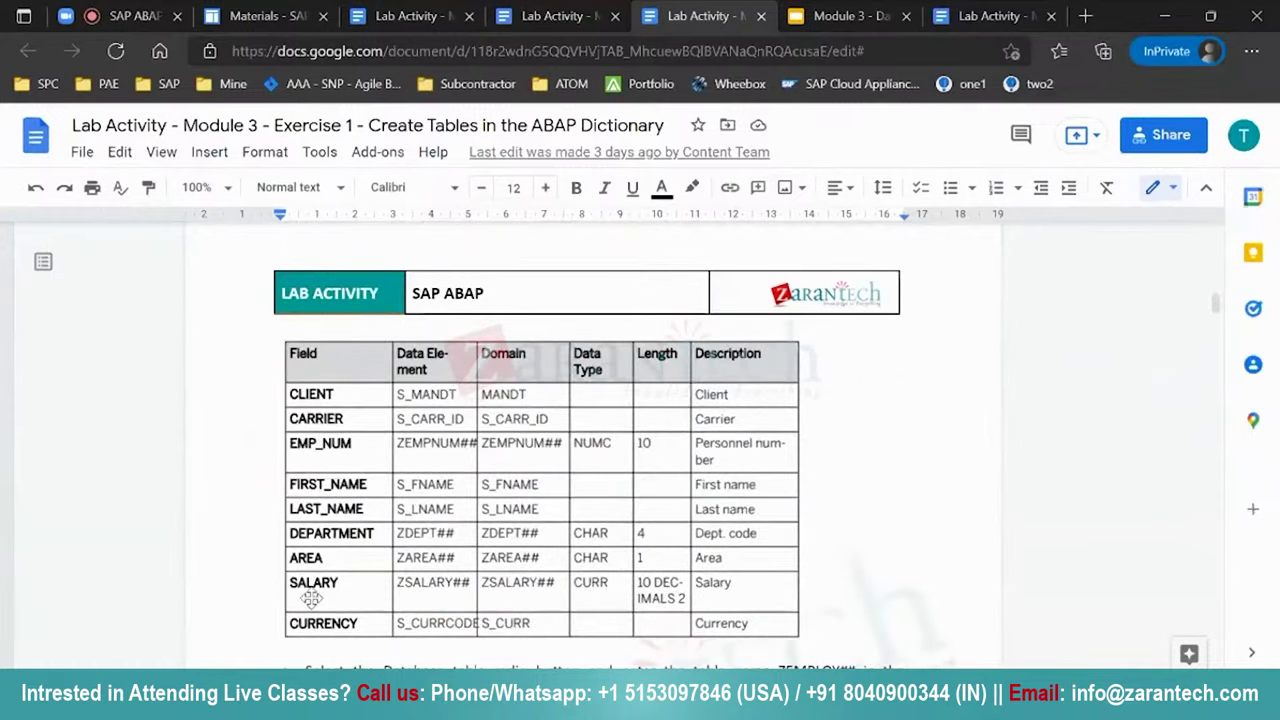
pyautogui.scroll(-2, 330, 605)
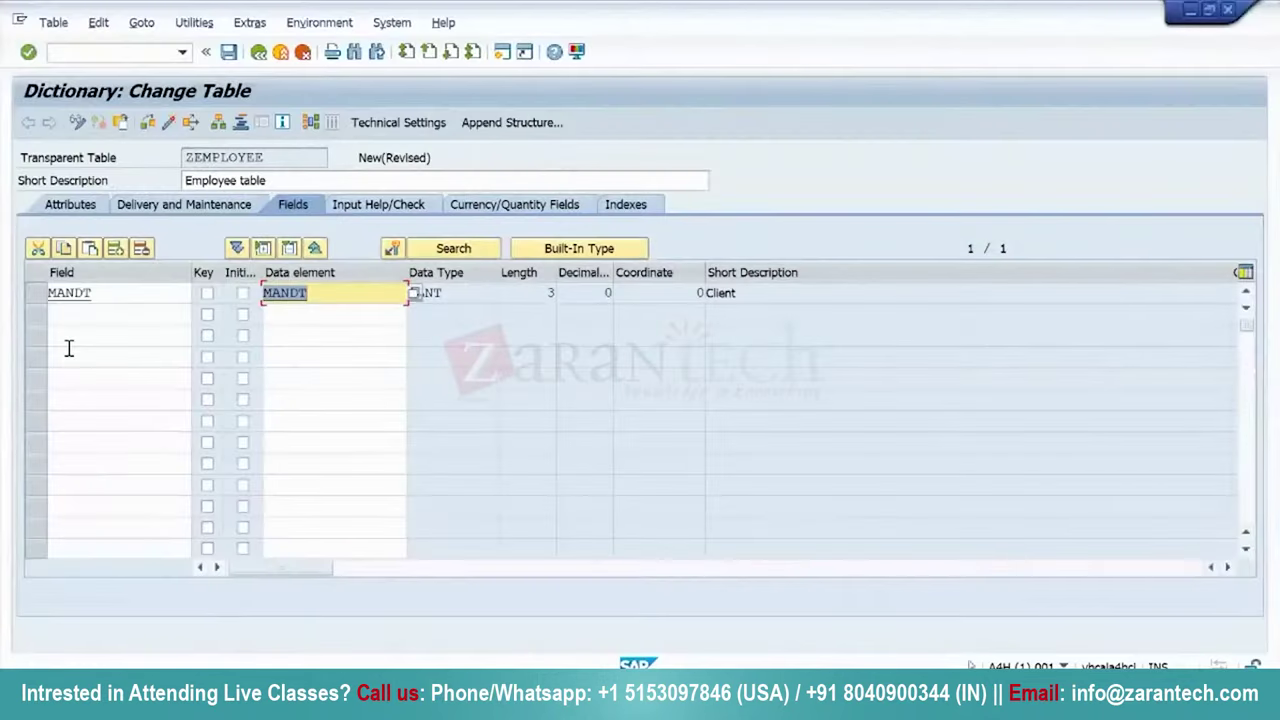
pyautogui.click(62, 316)
pyautogui.write('ca')
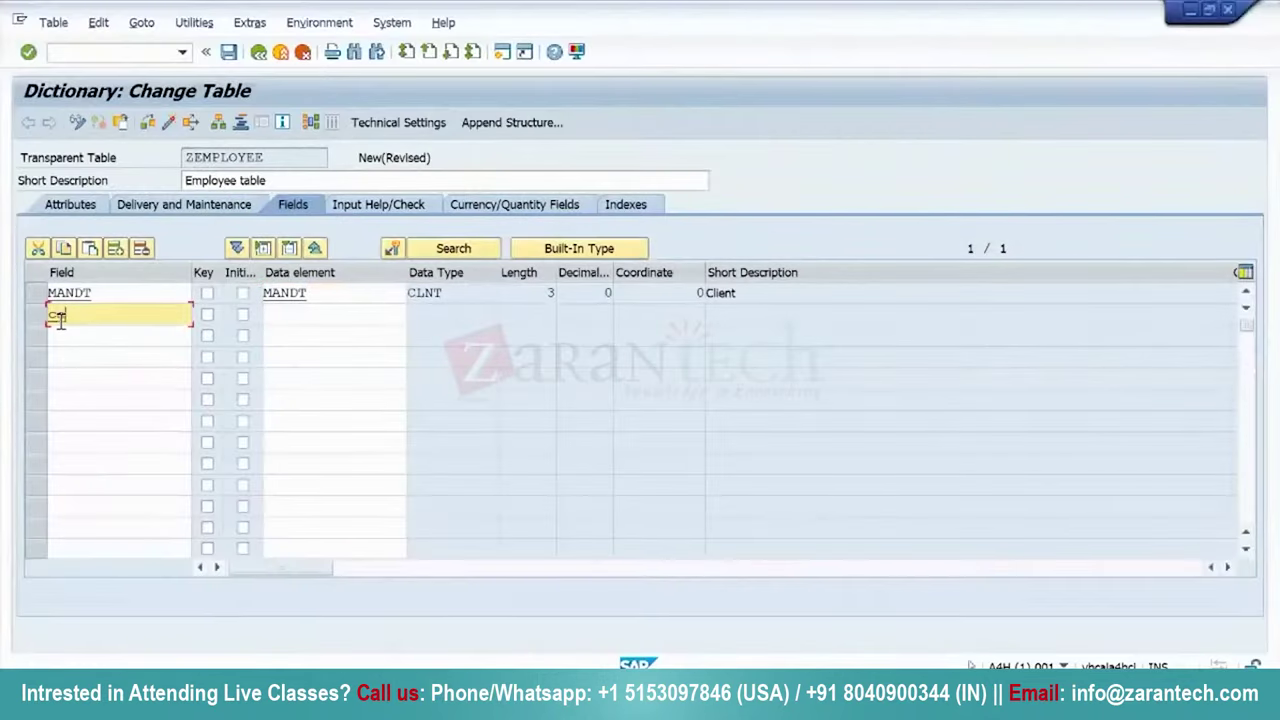
pyautogui.write('rrie')
pyautogui.press('Tab')
pyautogui.press('Tab')
pyautogui.press('Tab')
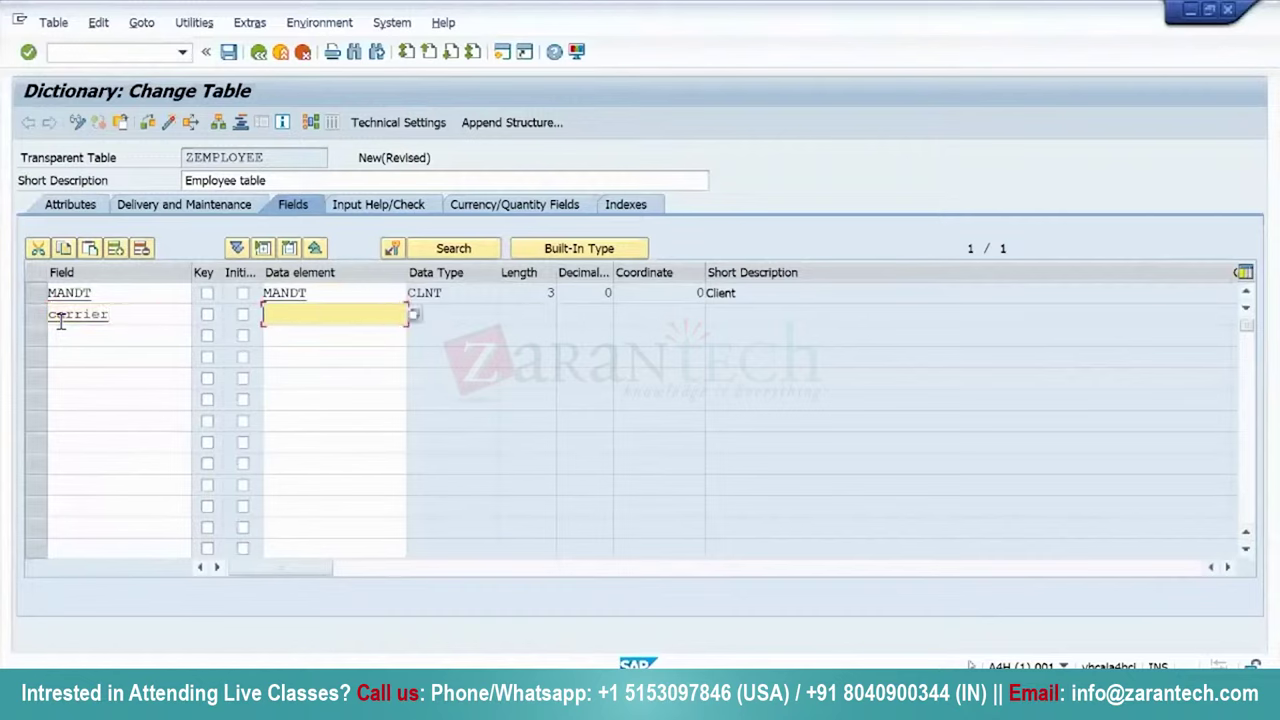
# Activate the ZEMPNUM data element and return to the ZEMPLOYEE table.
pyautogui.hotkey('alt', 'Tab')
pyautogui.hotkey('alt', 'Tab')
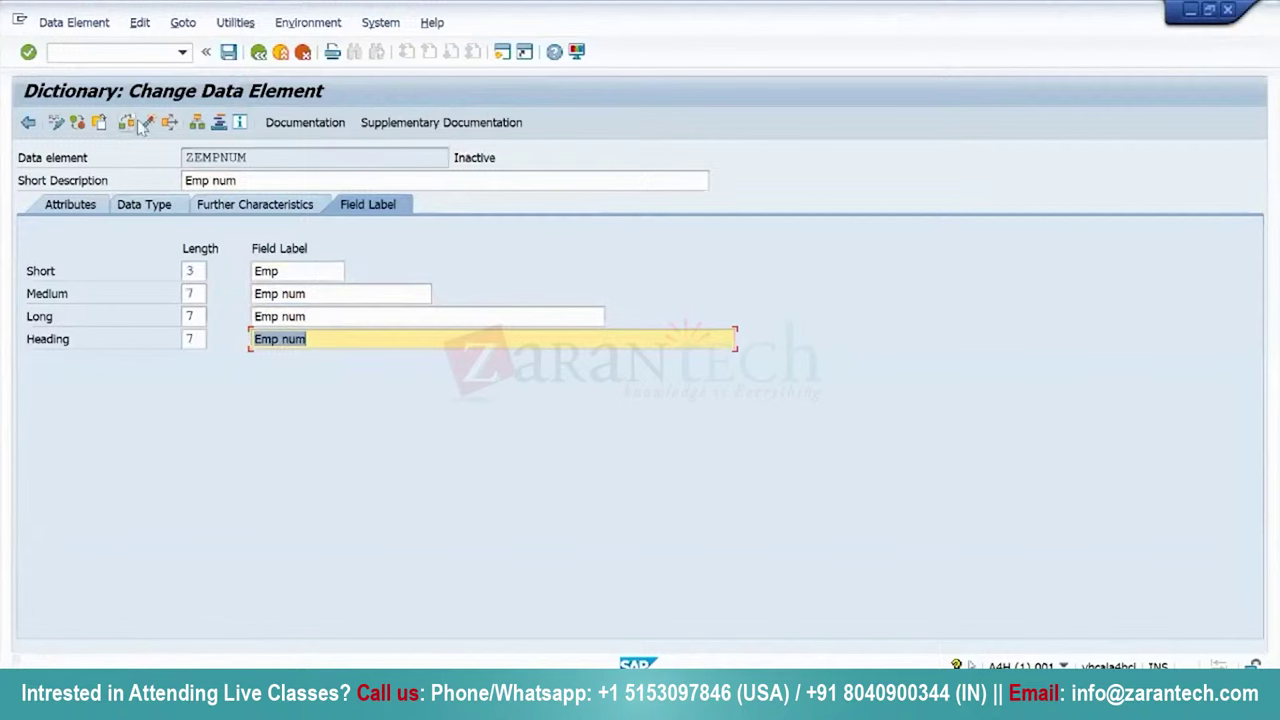
pyautogui.click(127, 122)
pyautogui.press('Return')
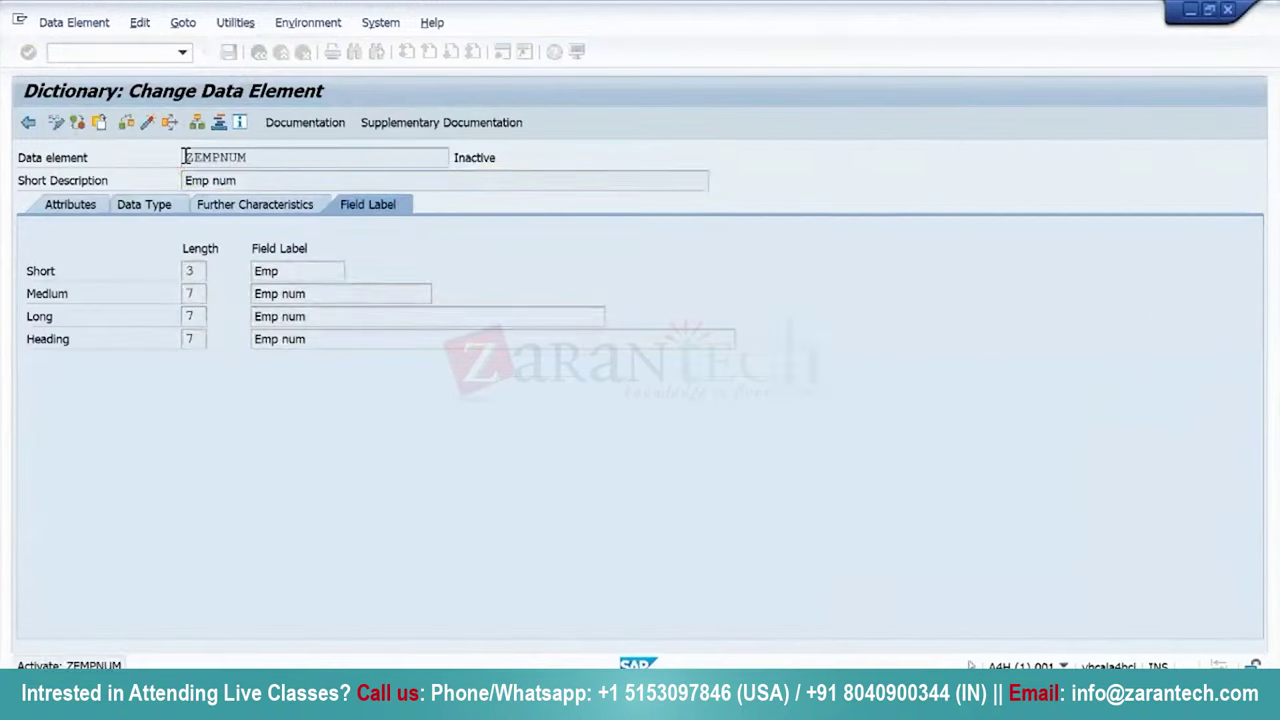
pyautogui.click(258, 51)
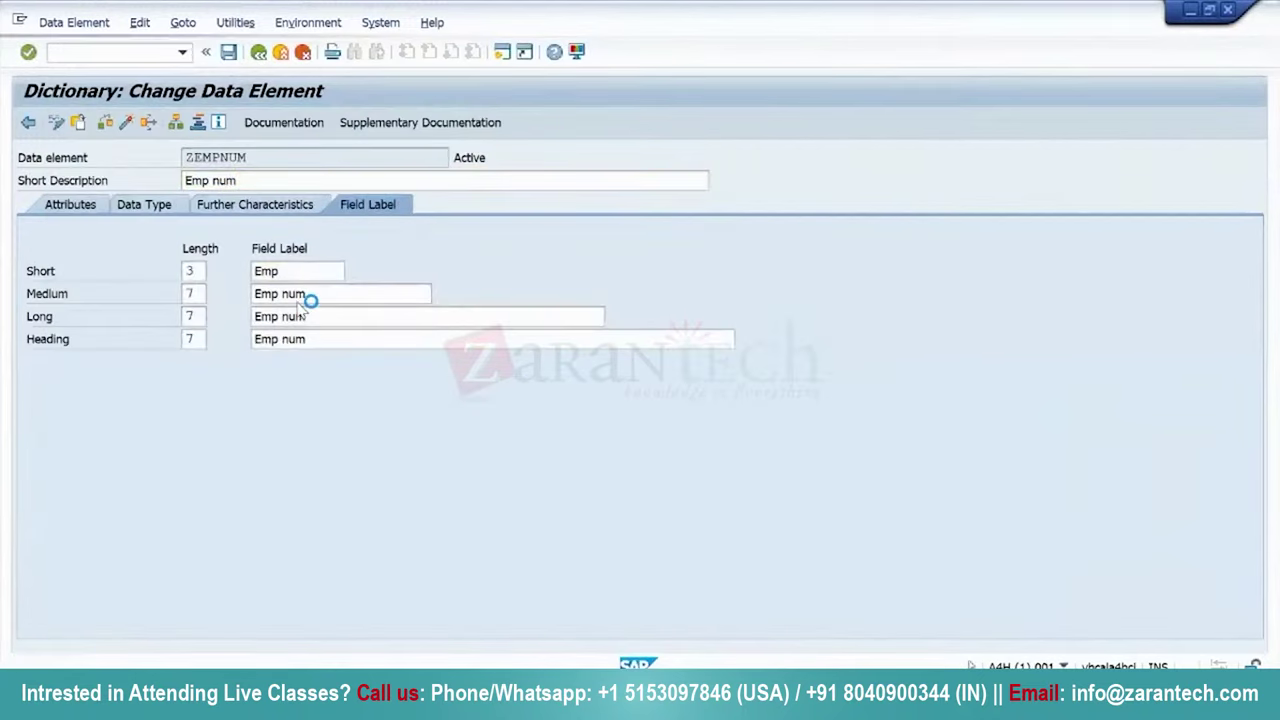
pyautogui.hotkey('alt', 'Tab')
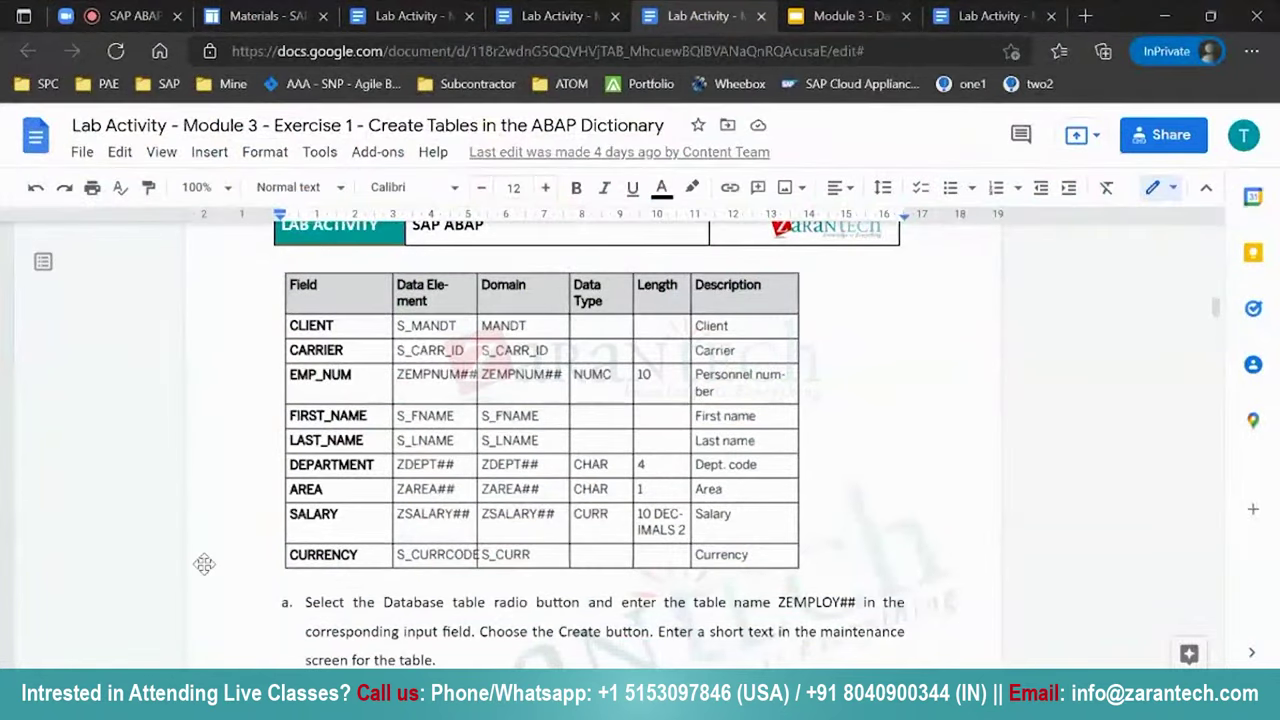
pyautogui.hotkey('alt', 'Tab')
# Add FIRST_NAME with data element ZFIRST_NAME, found via an F4 search on Z*name*.
pyautogui.click(70, 360)
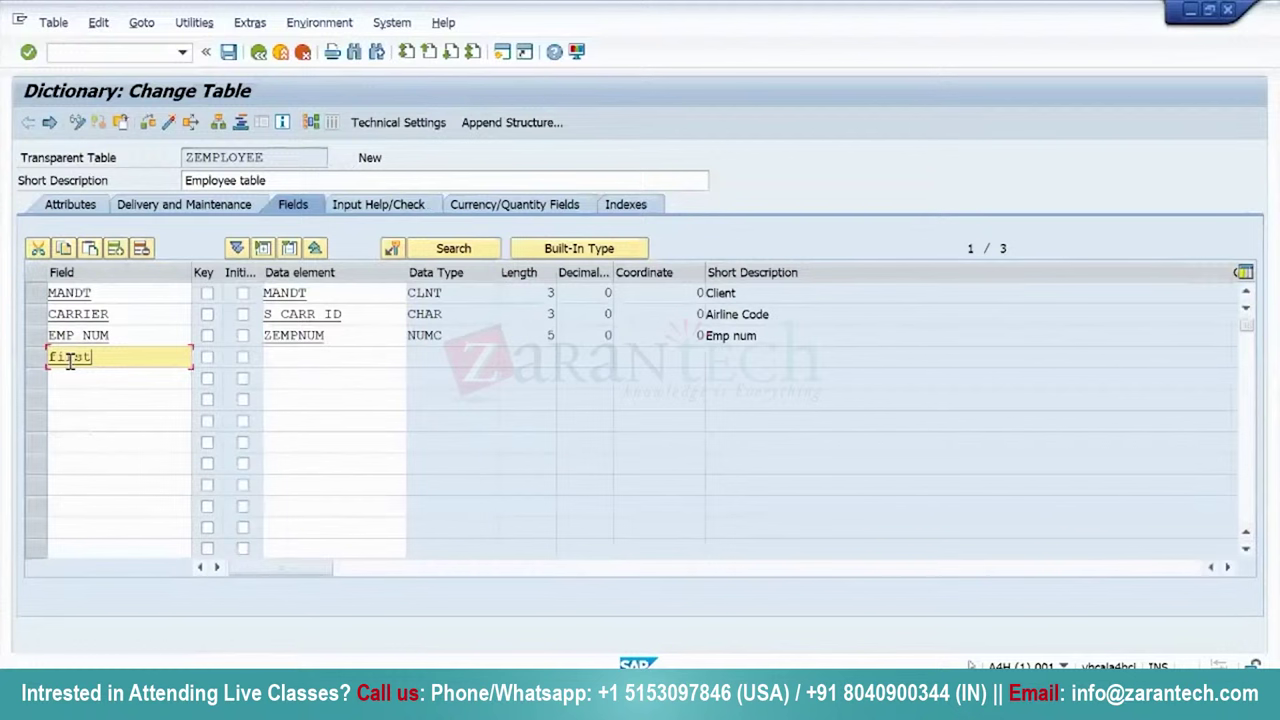
pyautogui.write('first name')
pyautogui.press('Tab')
pyautogui.press('Tab')
pyautogui.press('Tab')
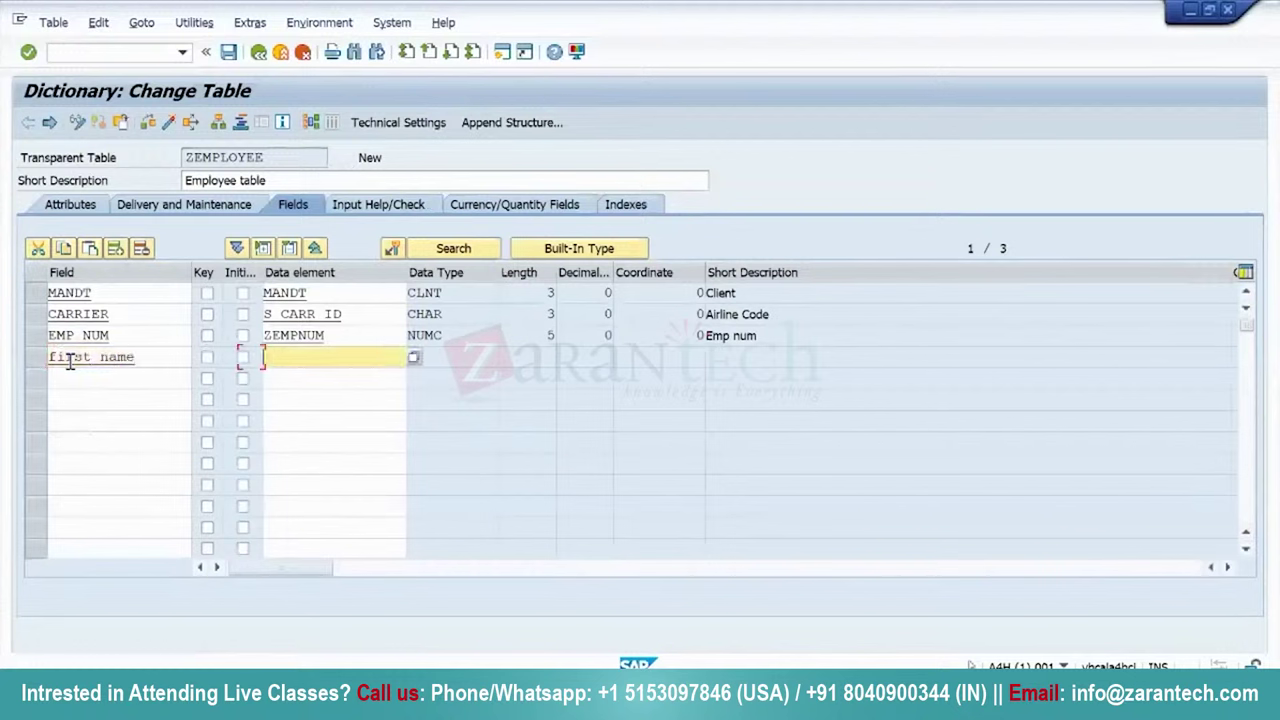
pyautogui.write('Zfirst')
pyautogui.press('BackSpace')
pyautogui.press('BackSpace')
pyautogui.press('BackSpace')
pyautogui.press('BackSpace')
pyautogui.press('BackSpace')
pyautogui.write('name00')
pyautogui.press('Return')
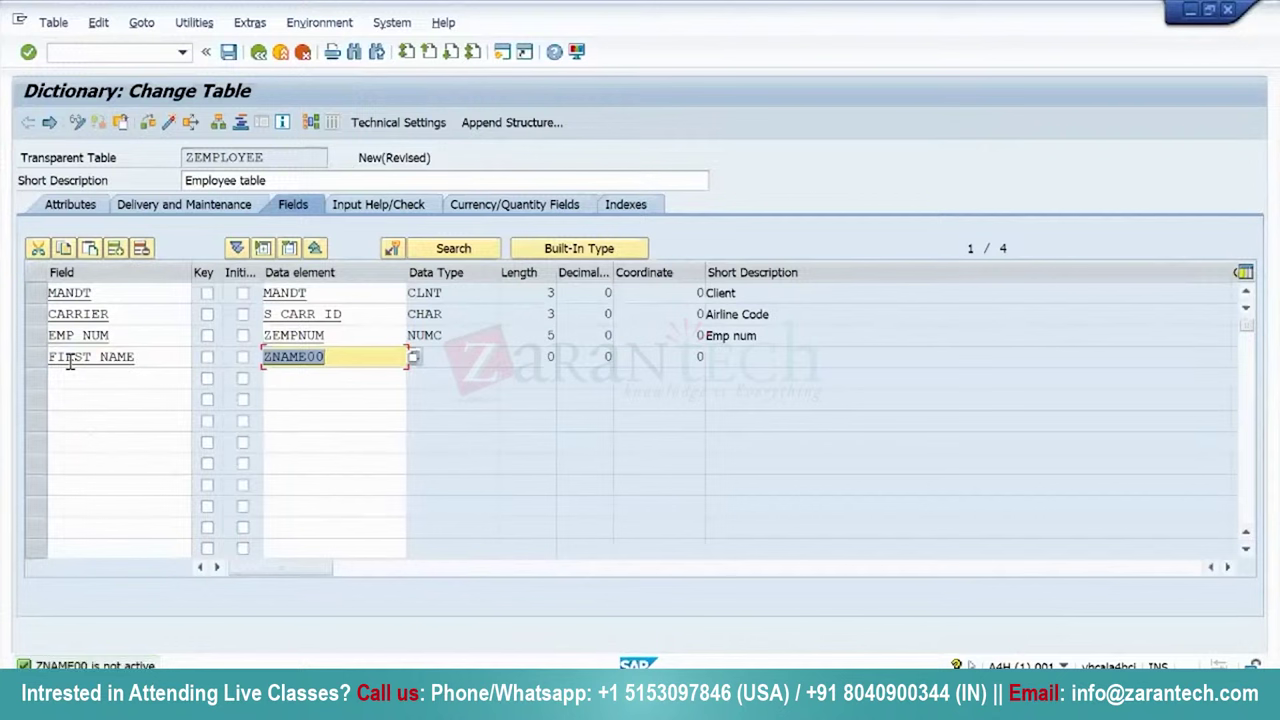
pyautogui.click(343, 362)
pyautogui.press('BackSpace')
pyautogui.press('BackSpace')
pyautogui.press('BackSpace')
pyautogui.press('BackSpace')
pyautogui.press('BackSpace')
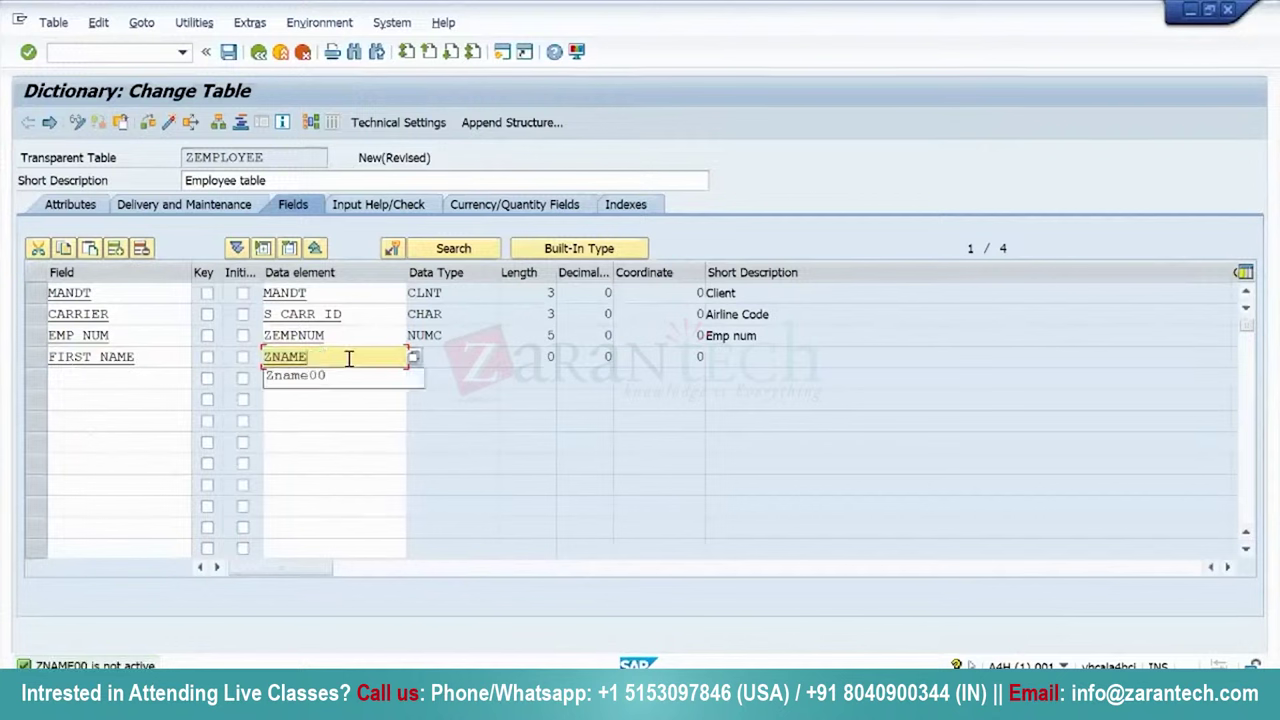
pyautogui.press('BackSpace')
pyautogui.write('*')
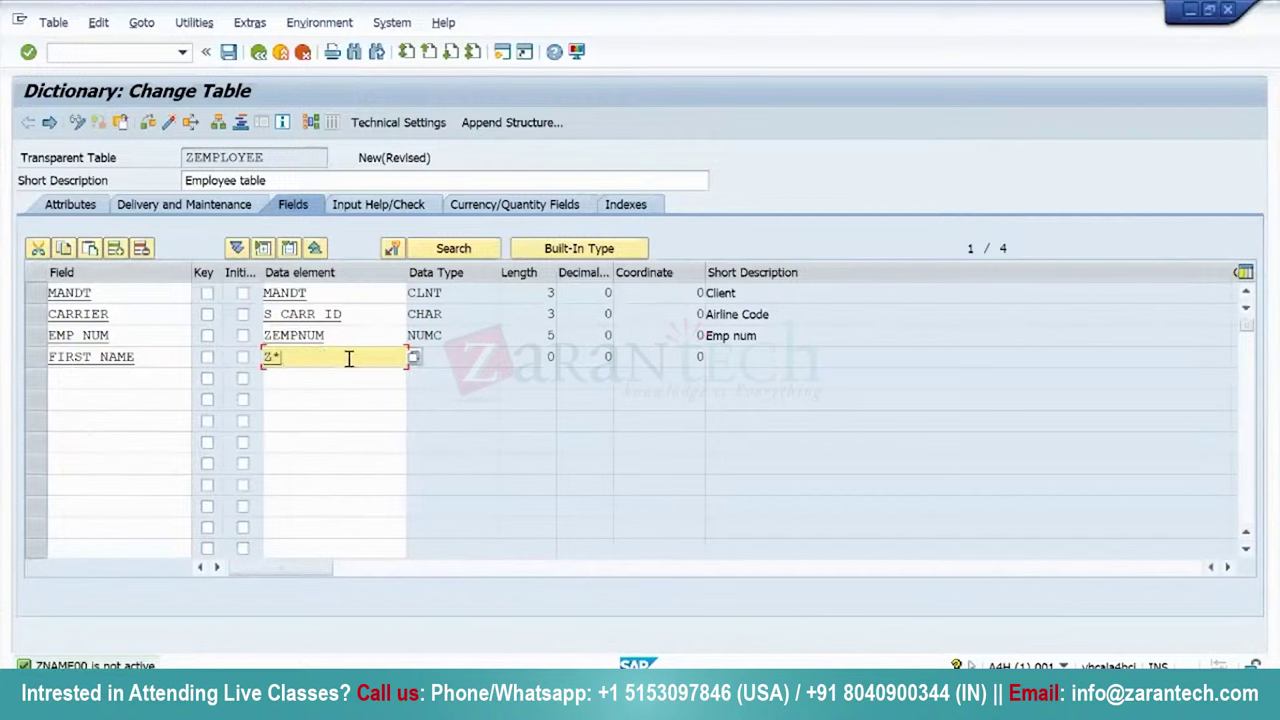
pyautogui.write('name*')
pyautogui.press('F4')
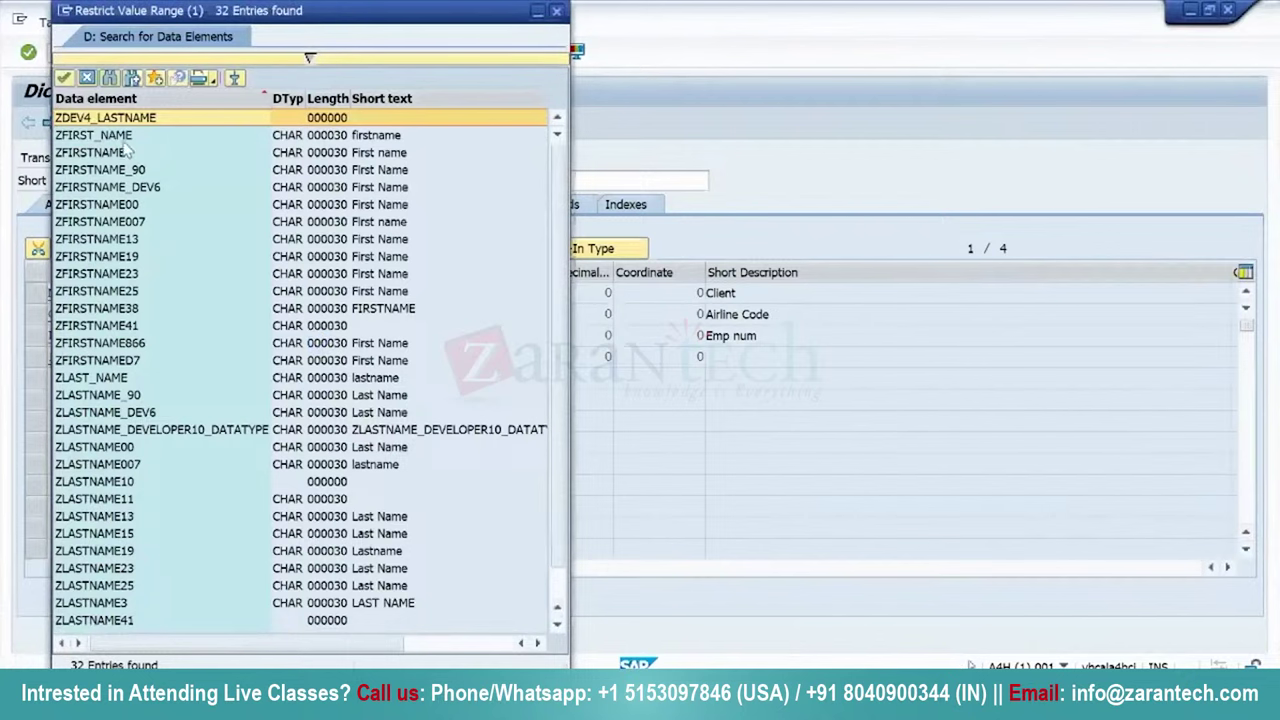
pyautogui.doubleClick(100, 135)
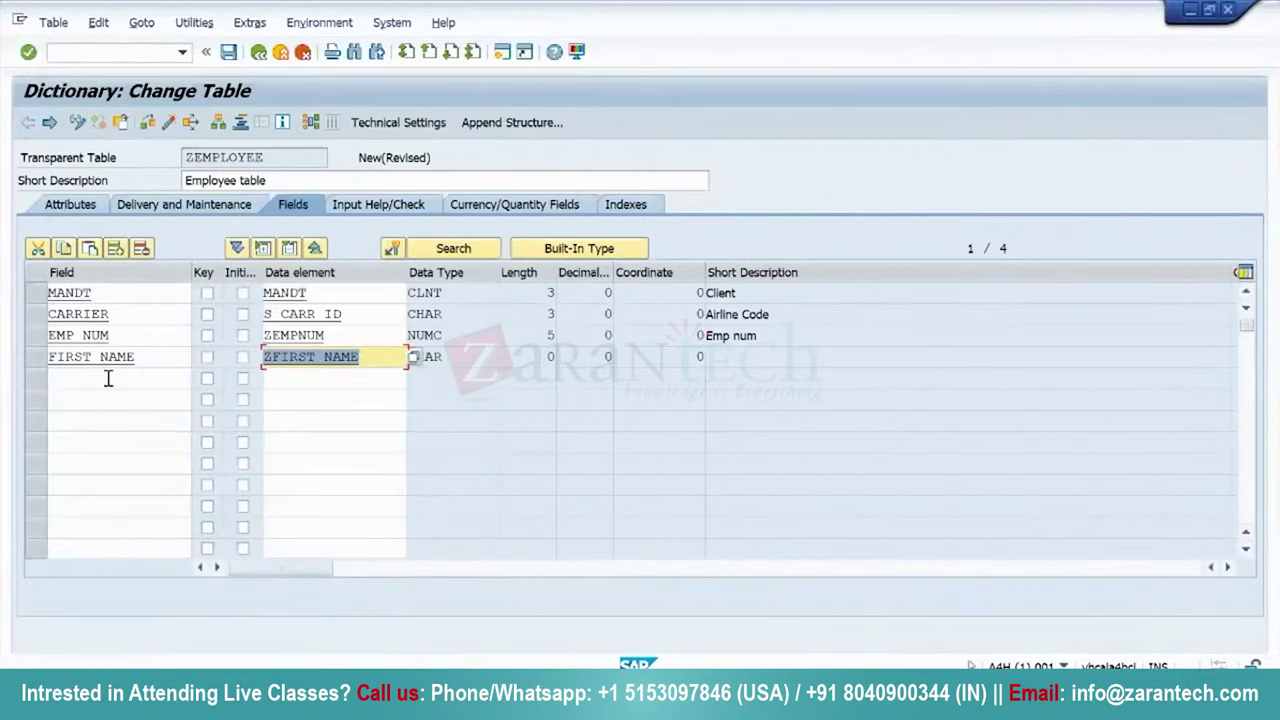
# Add the LAST_NAME field with data element ZLAST_NAME.
pyautogui.click(108, 378)
pyautogui.write('last n')
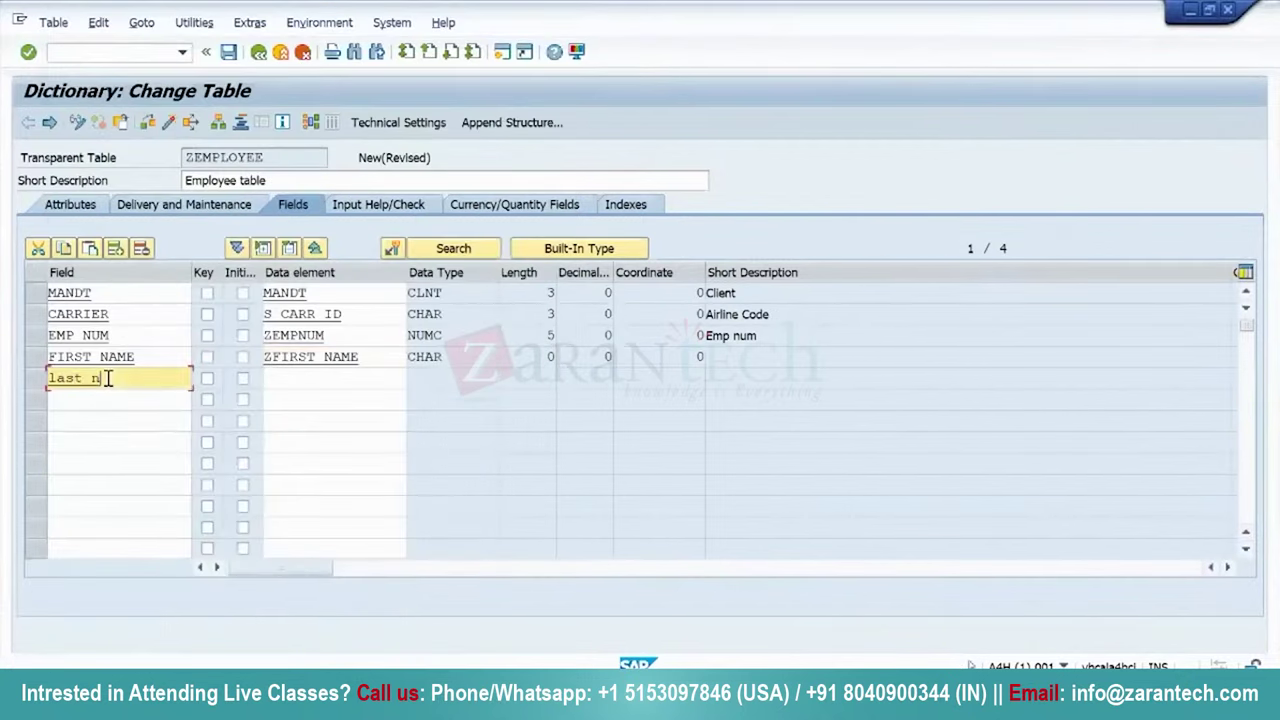
pyautogui.write('ame')
pyautogui.press('Tab')
pyautogui.press('Tab')
pyautogui.press('Tab')
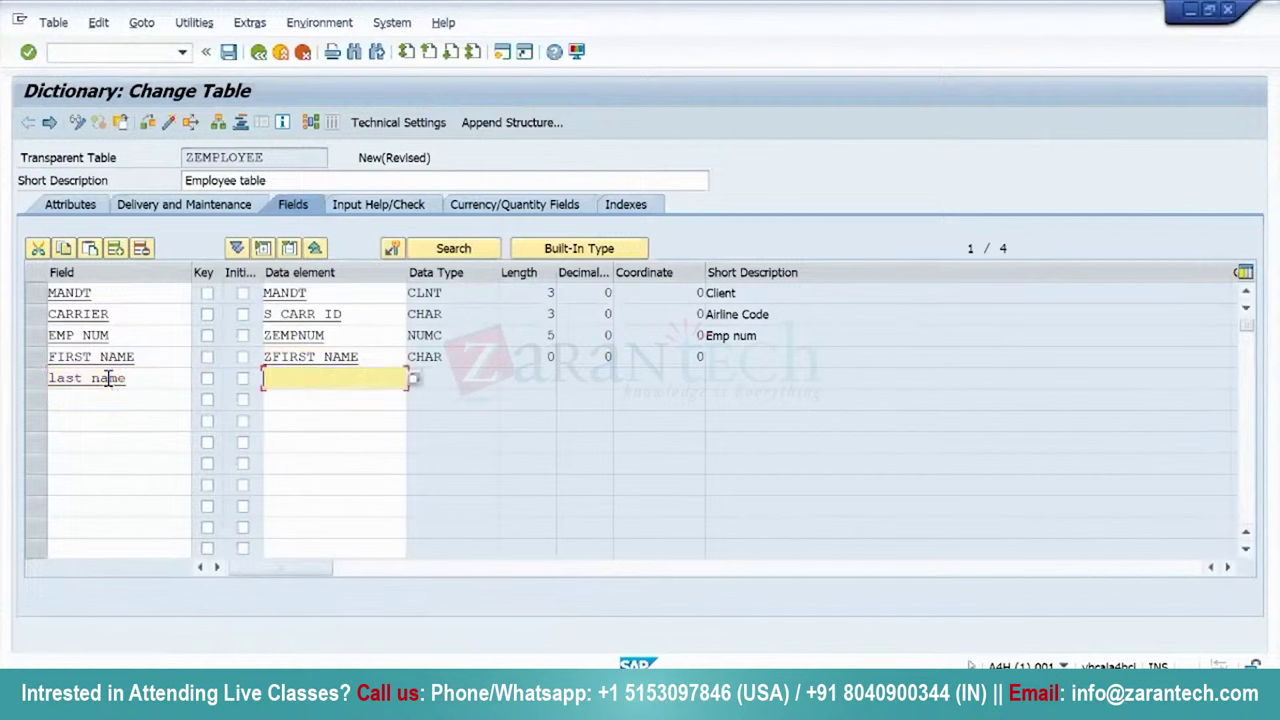
pyautogui.write('Zlast name')
pyautogui.press('Return')
pyautogui.hotkey('alt', 'Tab')
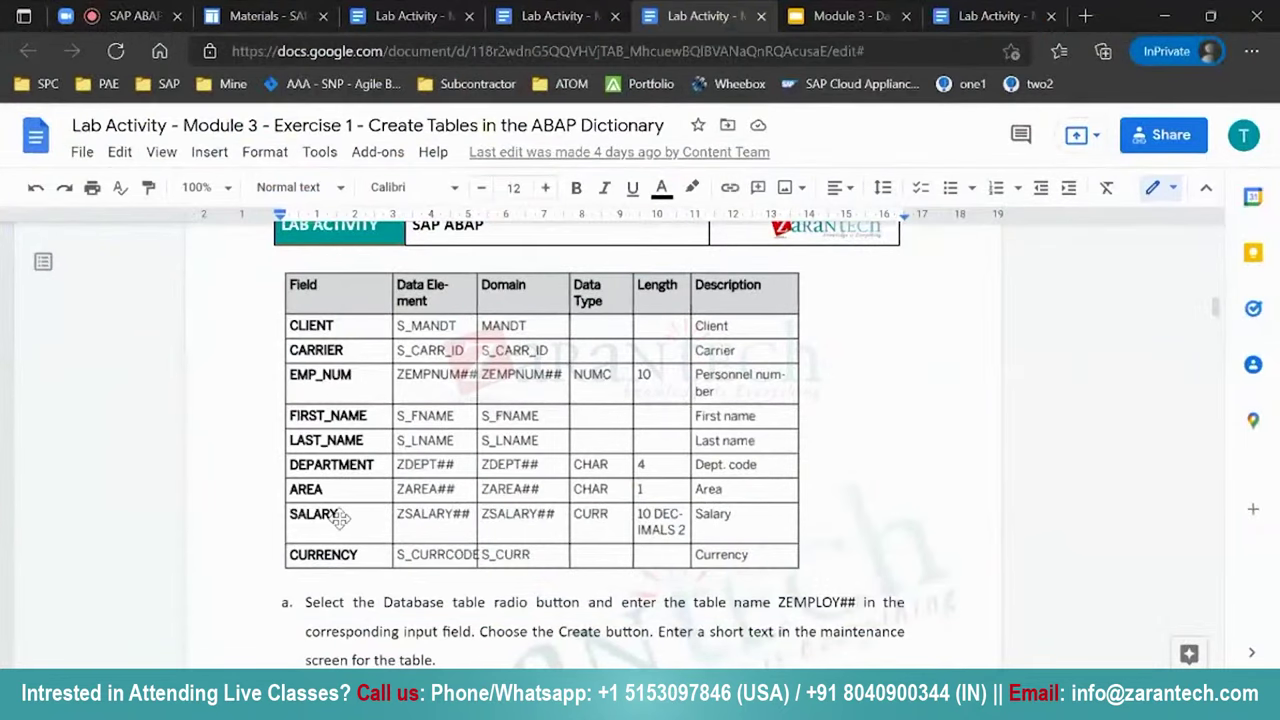
pyautogui.hotkey('alt', 'Tab')
# Add the SALARY field with data element ZSALARY.
pyautogui.click(103, 402)
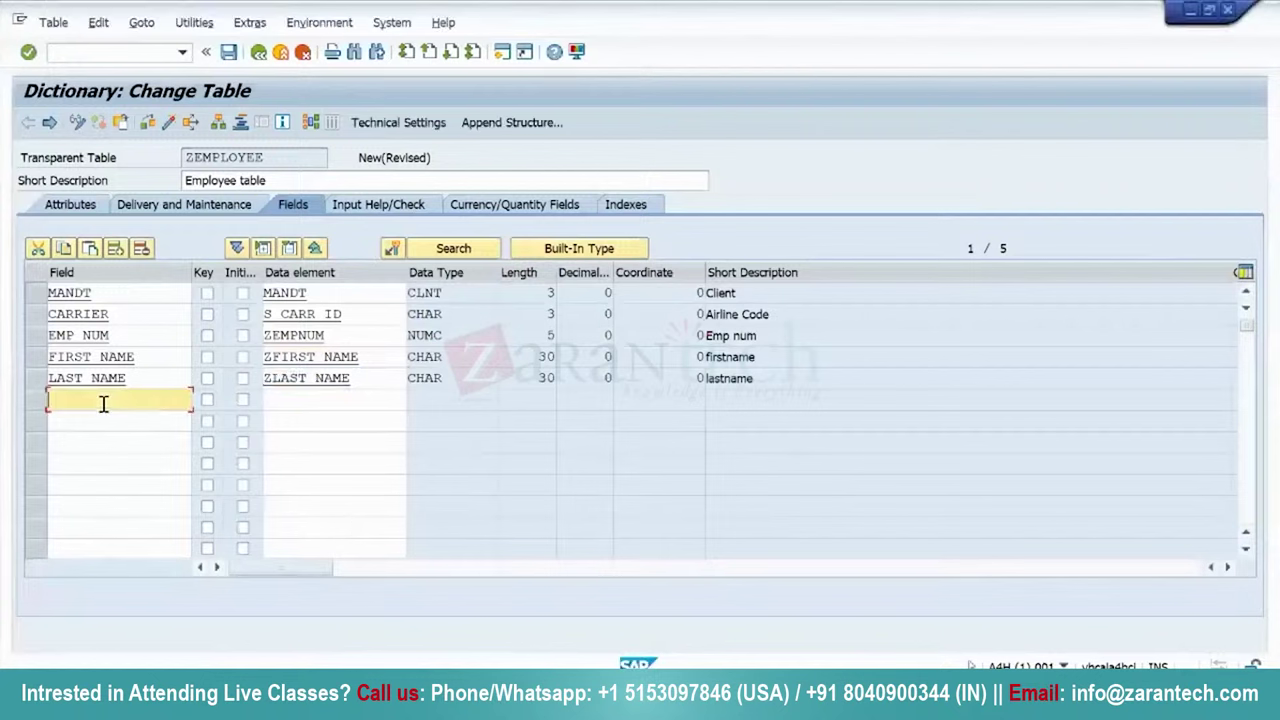
pyautogui.write('sala')
pyautogui.press('Tab')
pyautogui.press('Tab')
pyautogui.press('Tab')
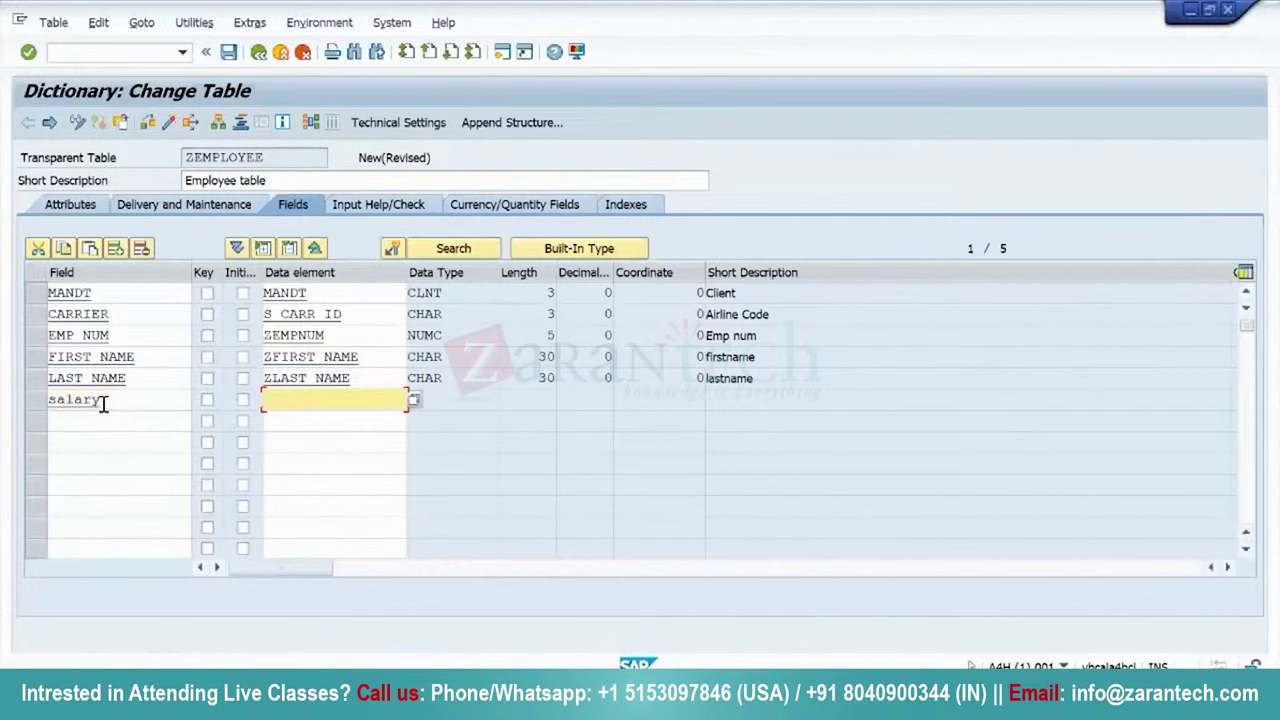
pyautogui.write('Zsalary')
pyautogui.press('Return')
pyautogui.hotkey('alt', 'Tab')
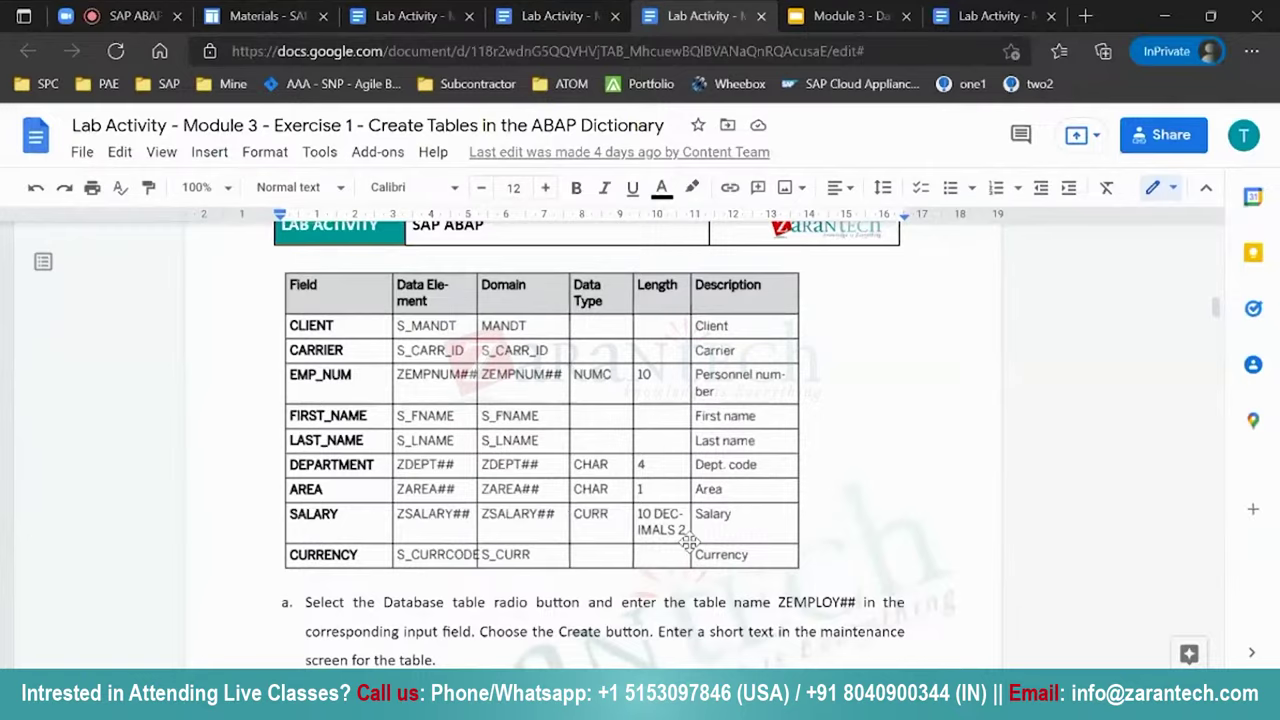
# Create data element ZSALARY with built-in type CURR, length 10, 2 decimals.
pyautogui.hotkey('alt', 'Tab')
pyautogui.doubleClick(325, 398)
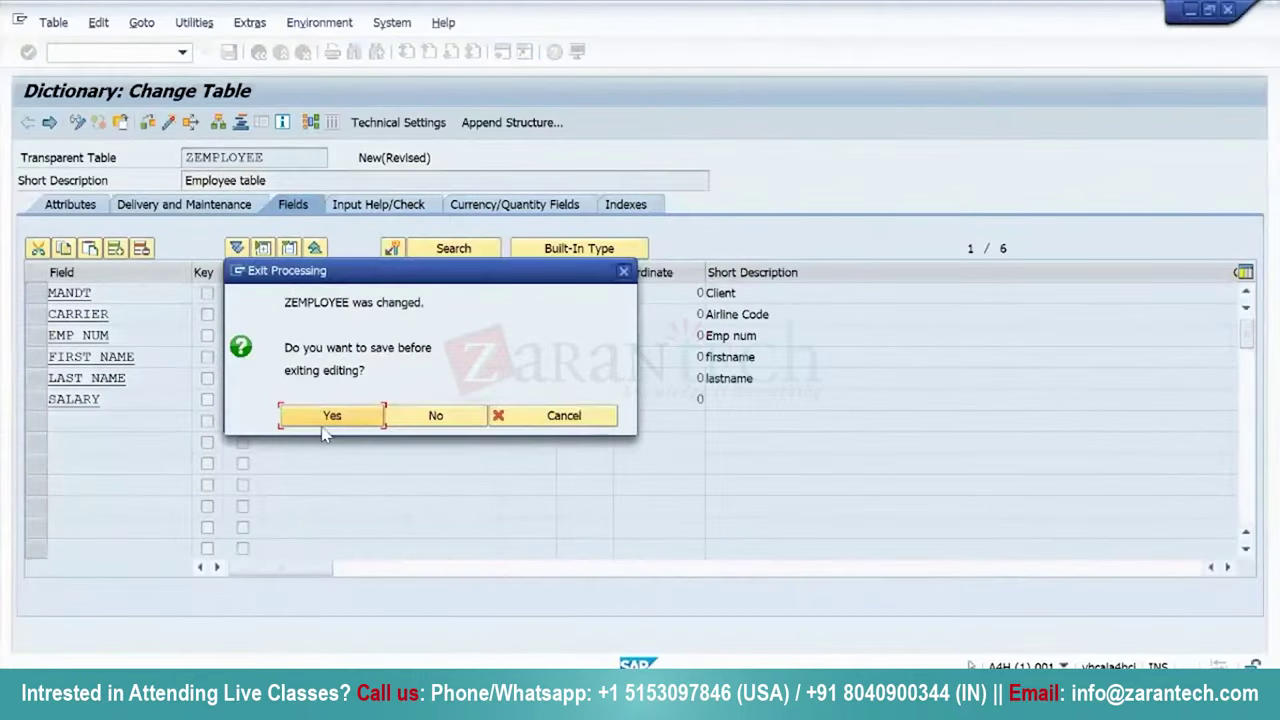
pyautogui.click(325, 428)
pyautogui.click(325, 433)
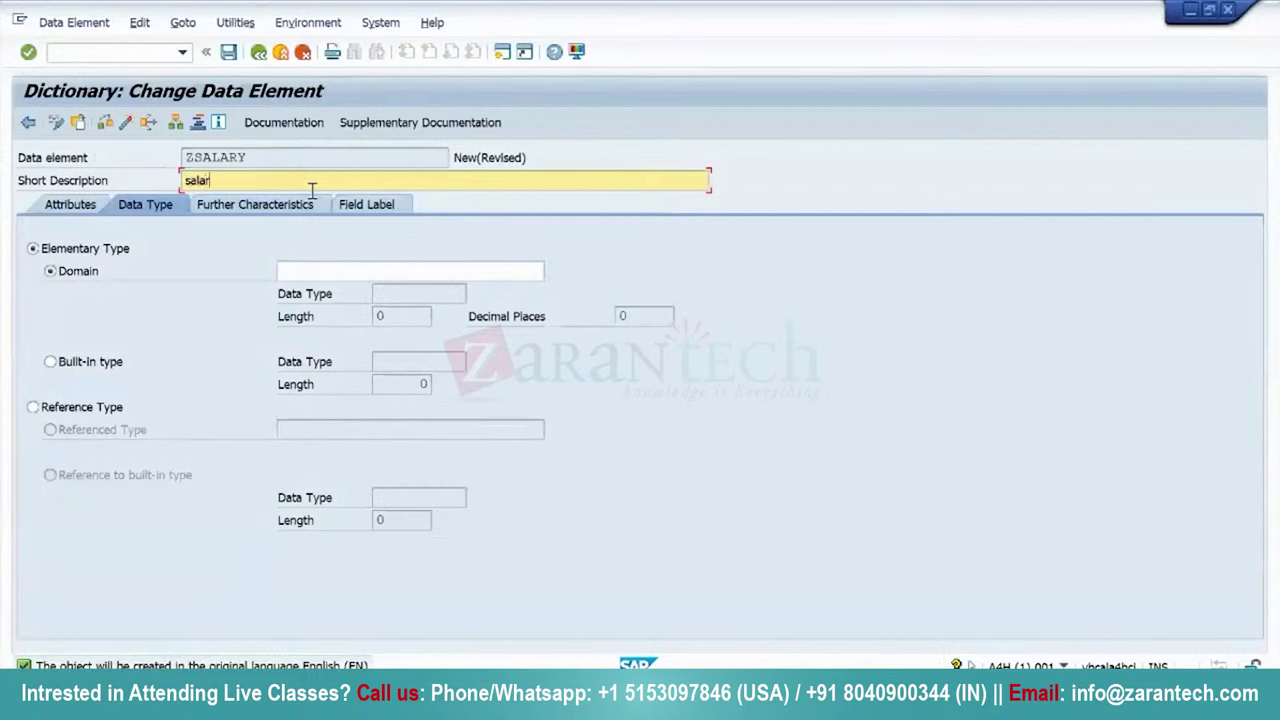
pyautogui.click(50, 361)
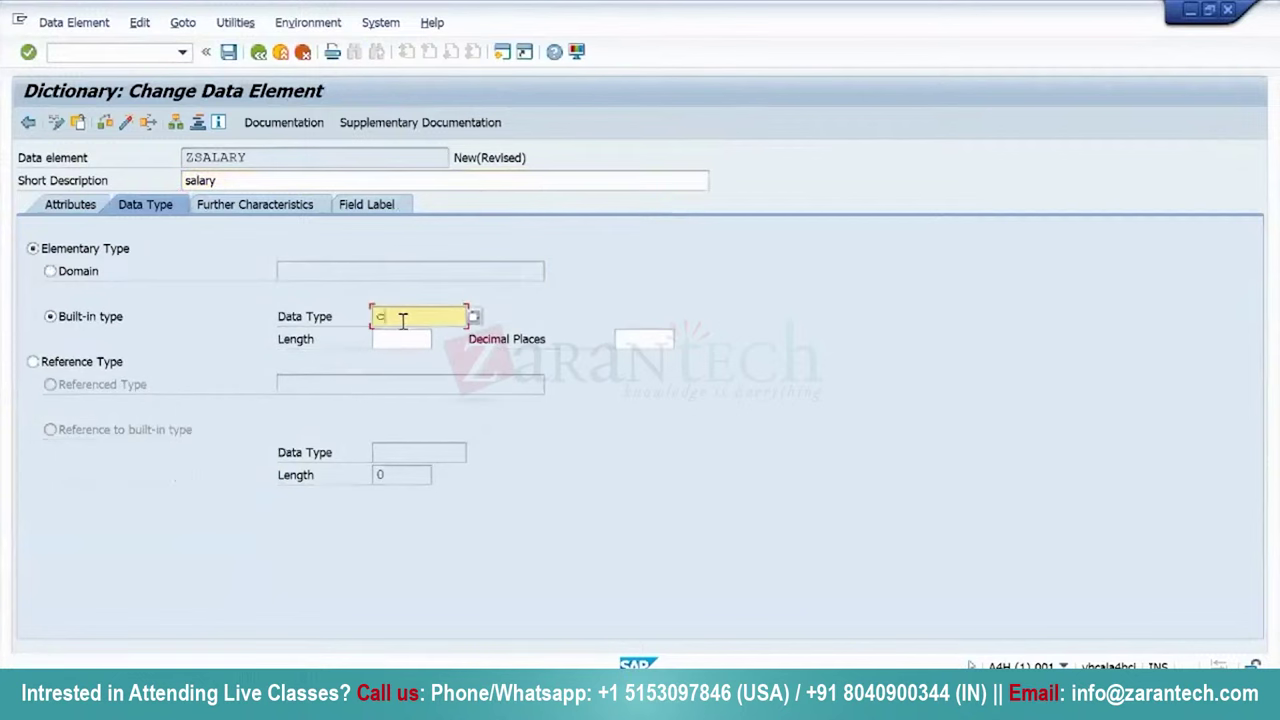
pyautogui.press('Return')
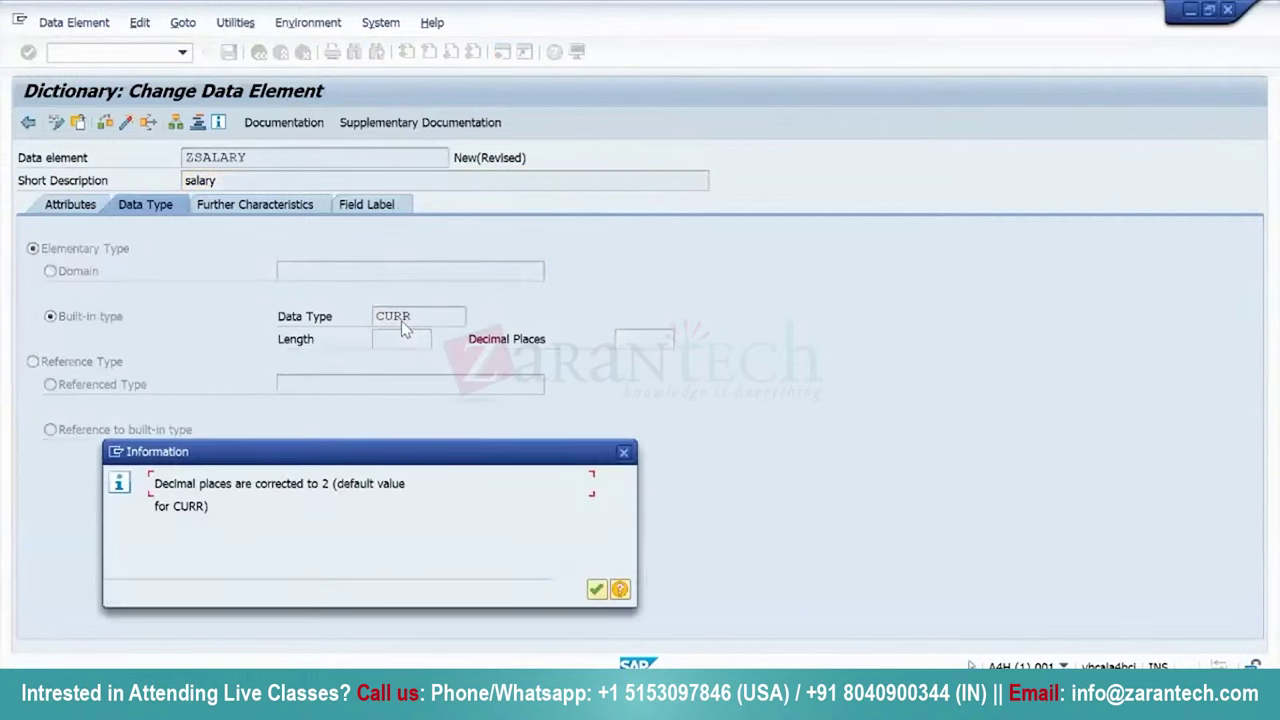
pyautogui.press('Return')
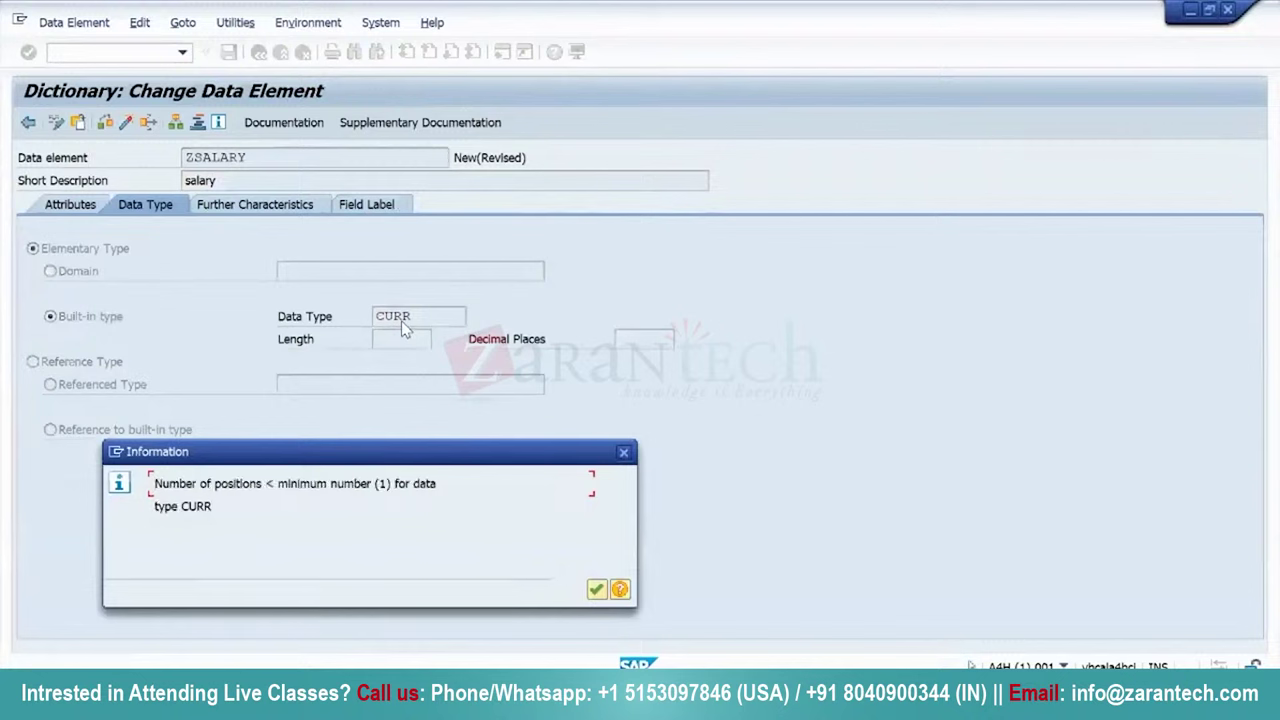
pyautogui.click(596, 589)
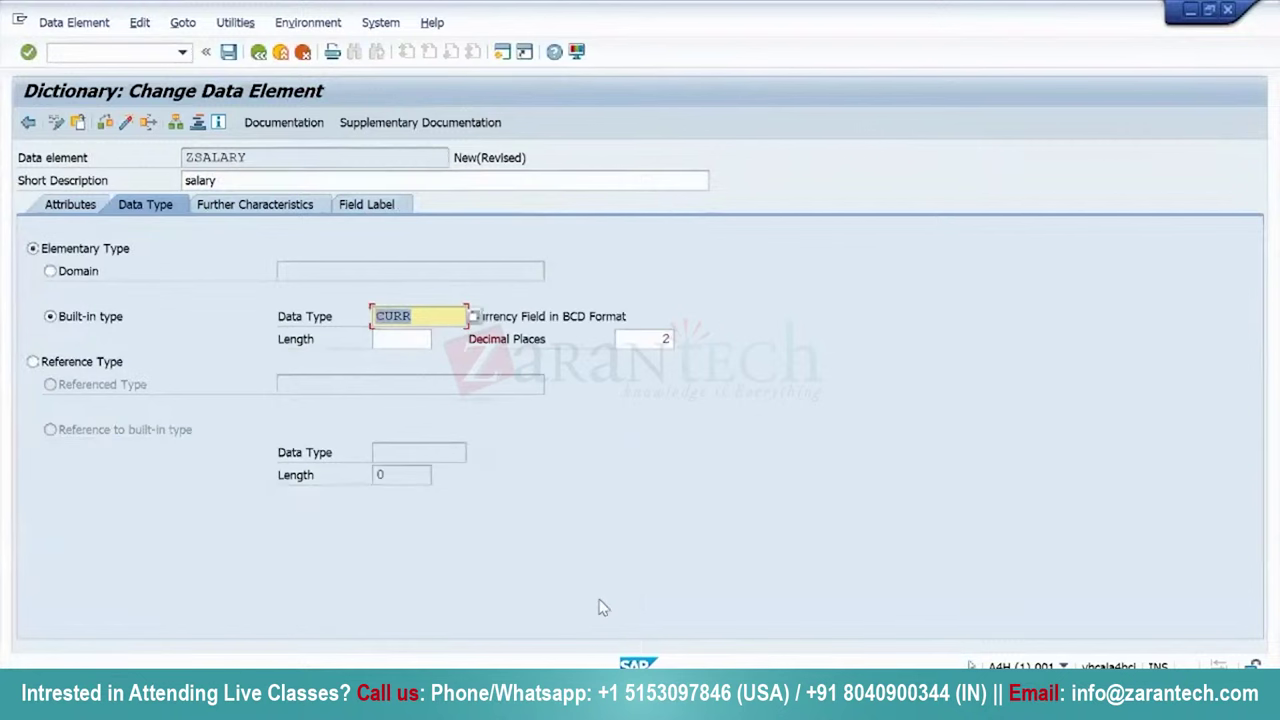
pyautogui.click(386, 341)
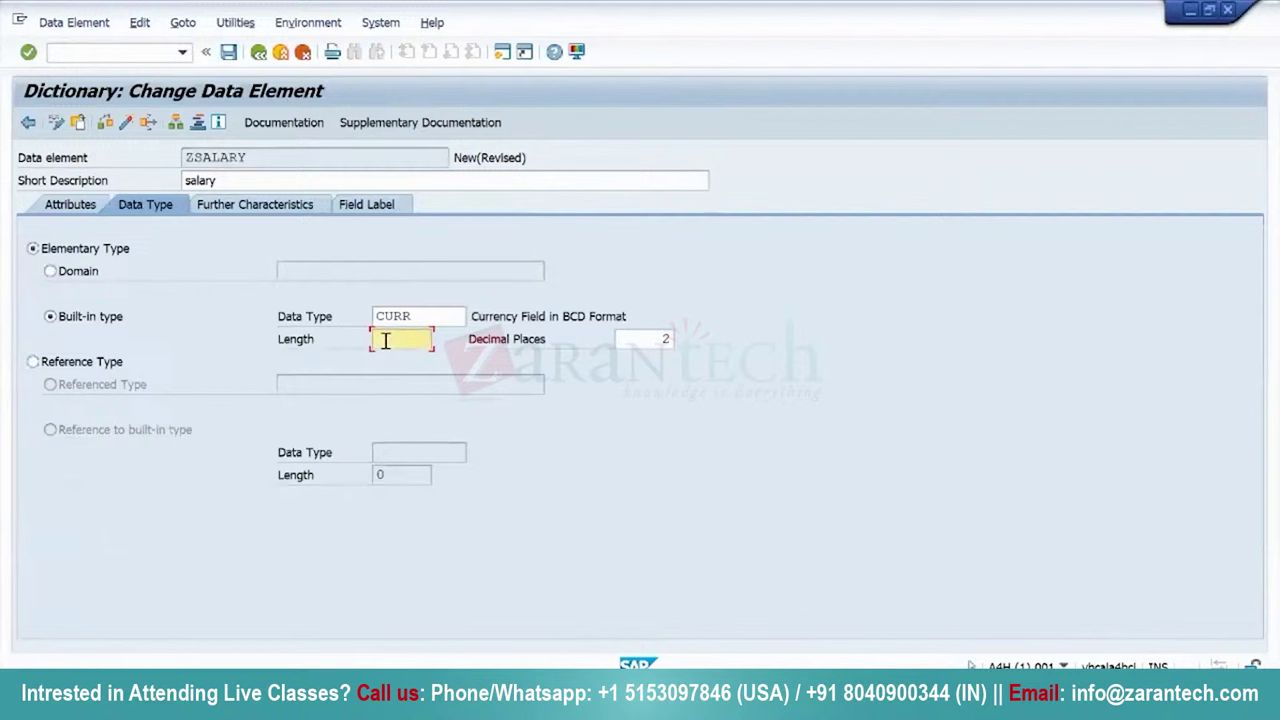
pyautogui.write('10')
pyautogui.doubleClick(382, 341)
# Save ZSALARY as a local object and set all four field labels to 'salary'.
pyautogui.click(228, 51)
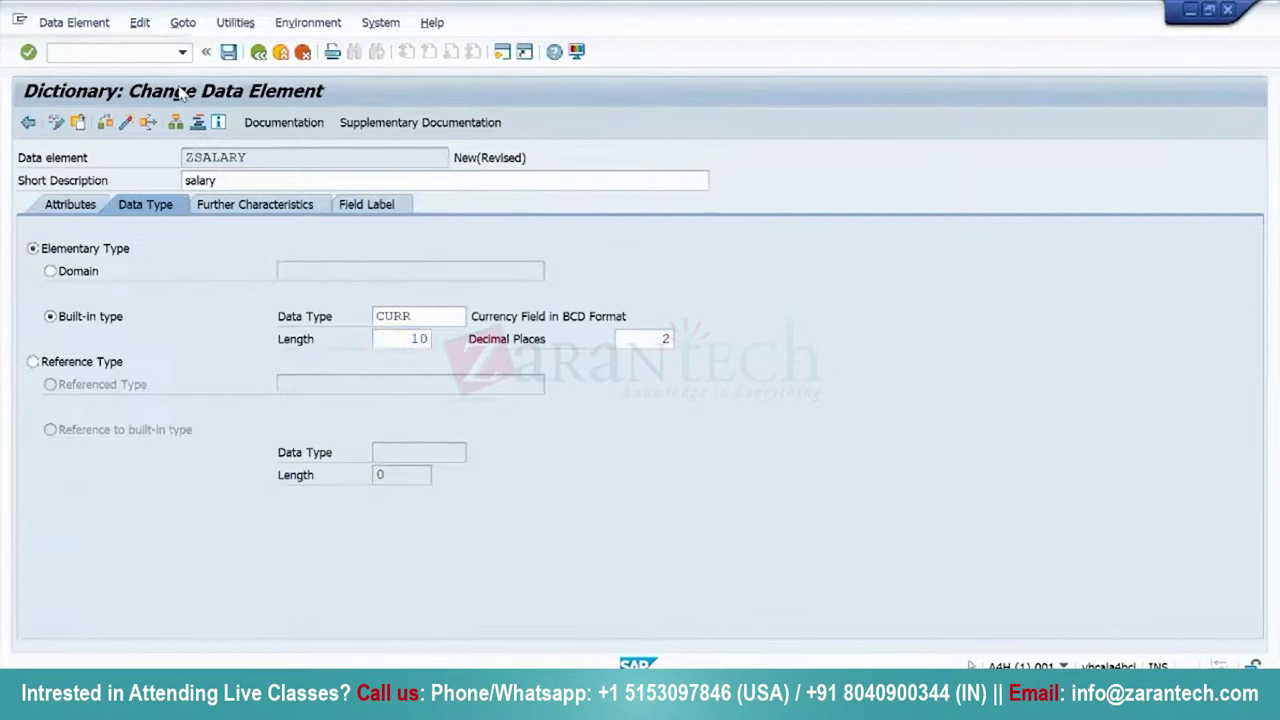
pyautogui.press('Return')
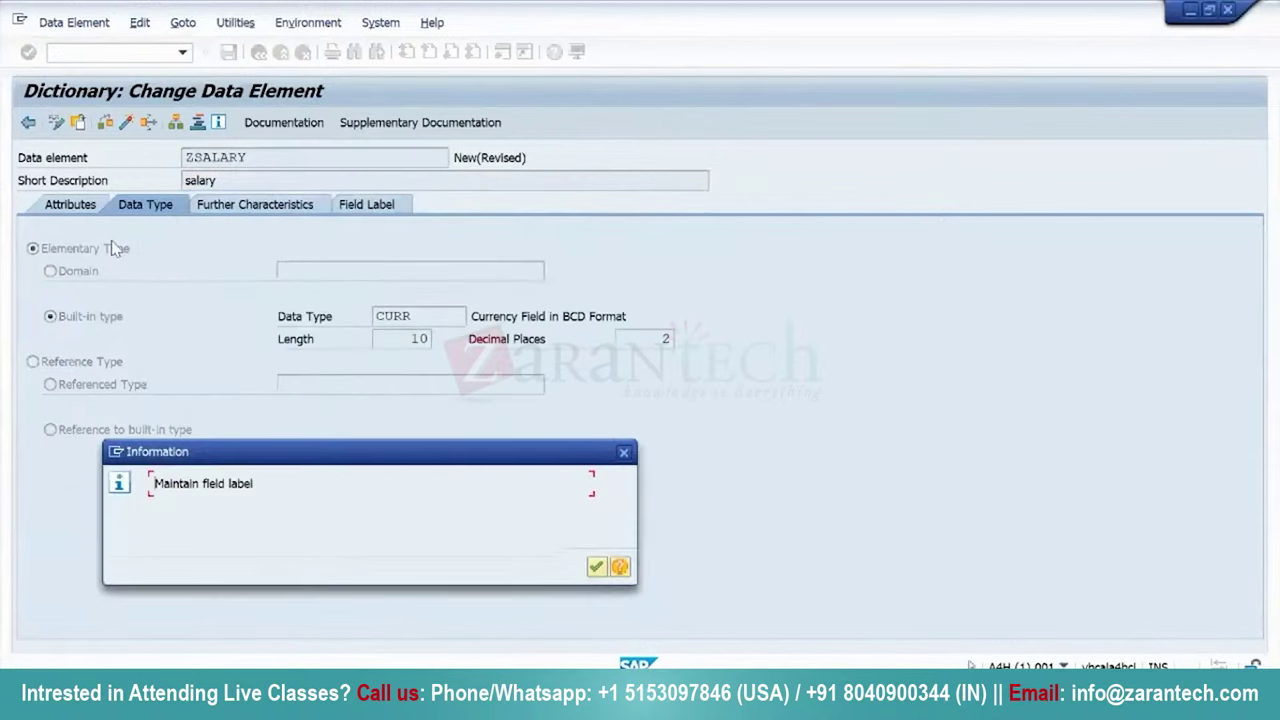
pyautogui.press('Return')
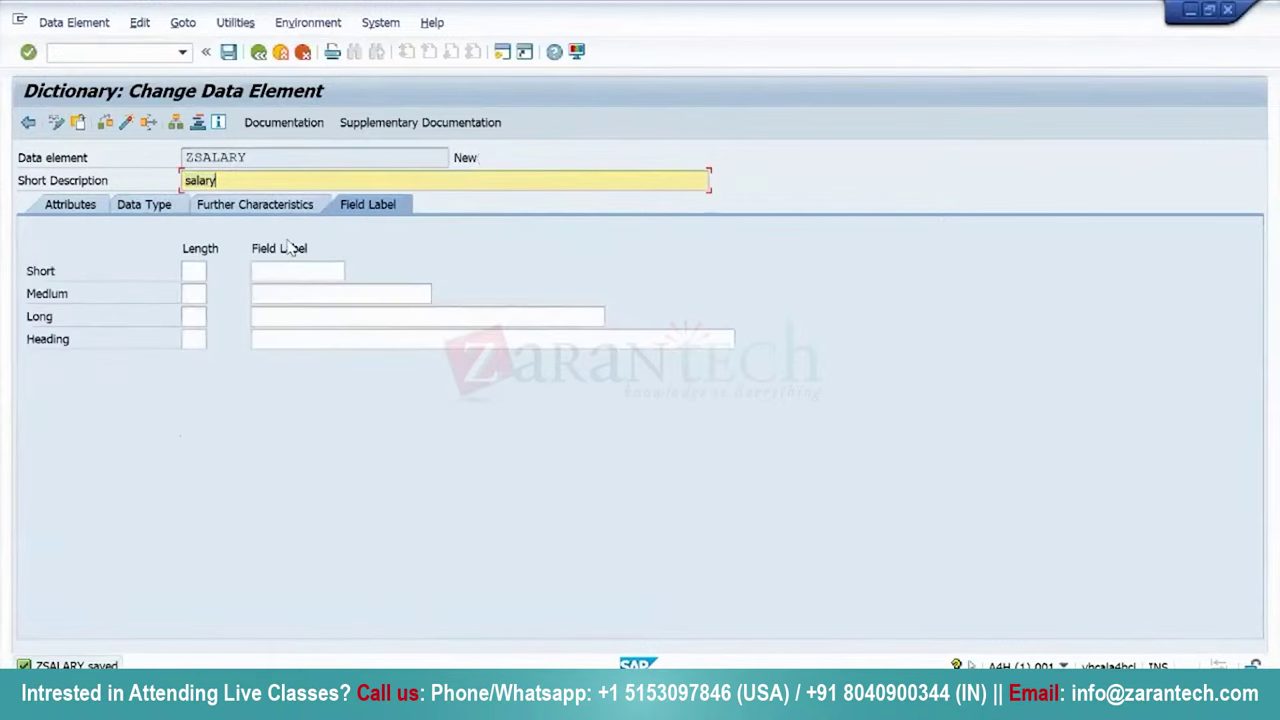
pyautogui.click(275, 277)
pyautogui.write('salary')
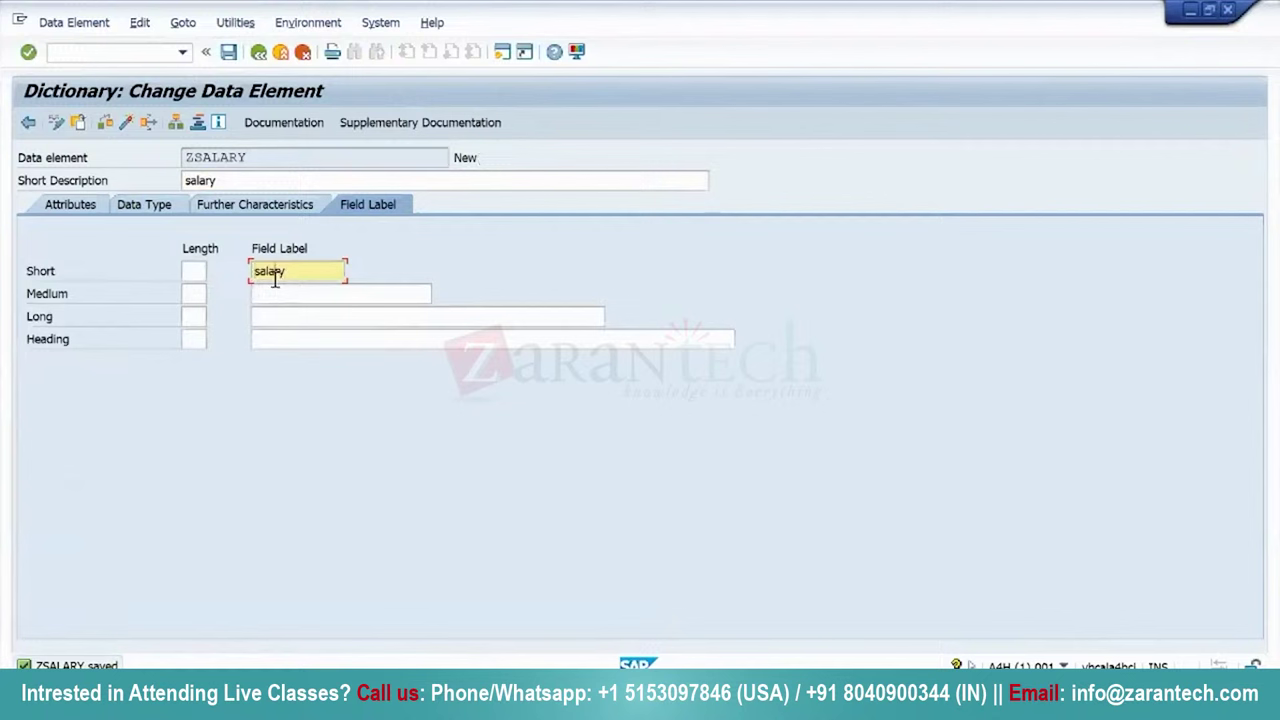
pyautogui.click(275, 290)
pyautogui.write('salary')
pyautogui.click(280, 317)
pyautogui.write('salary')
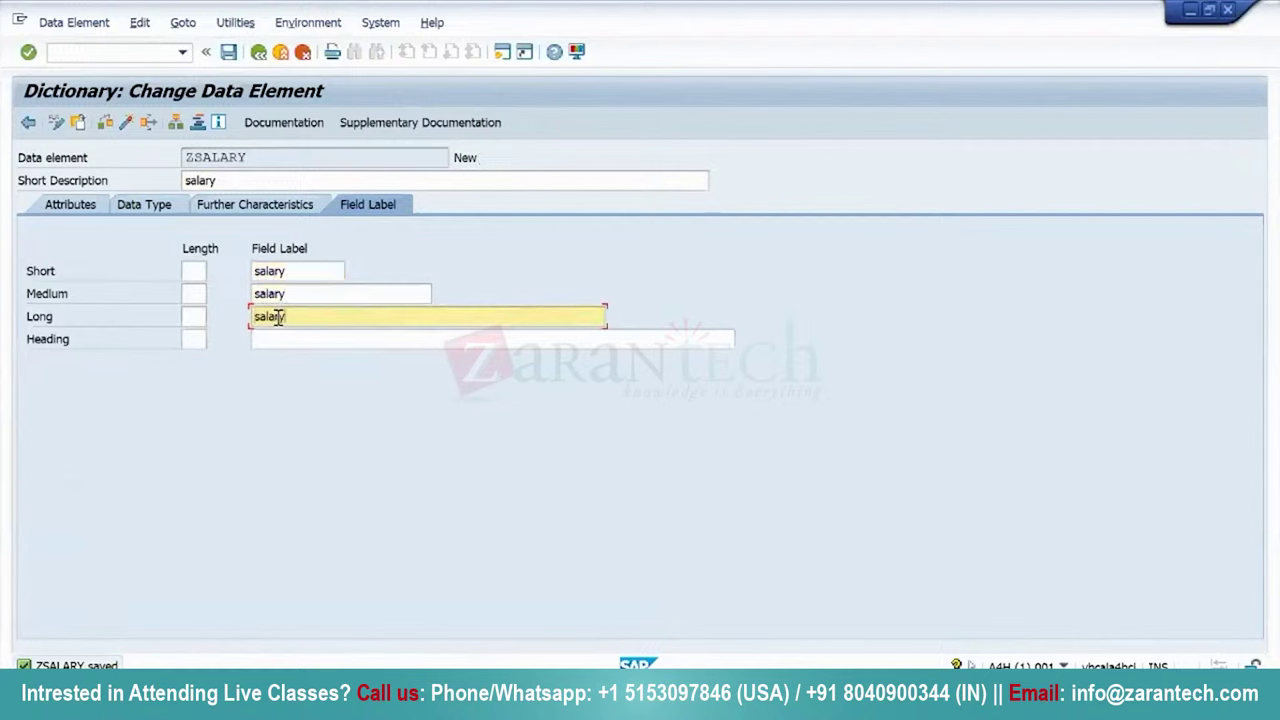
pyautogui.click(278, 341)
pyautogui.write('salary')
# Activate ZSALARY and return to the ZEMPLOYEE table definition.
pyautogui.click(126, 121)
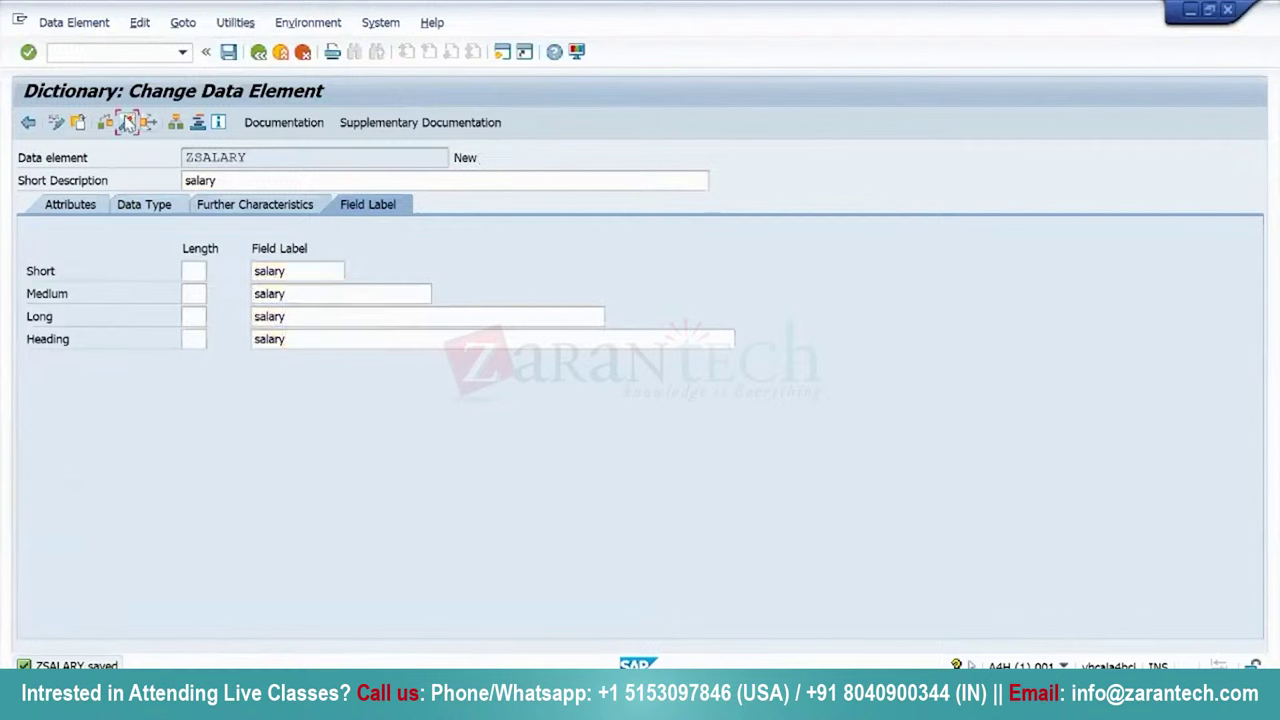
pyautogui.press('Return')
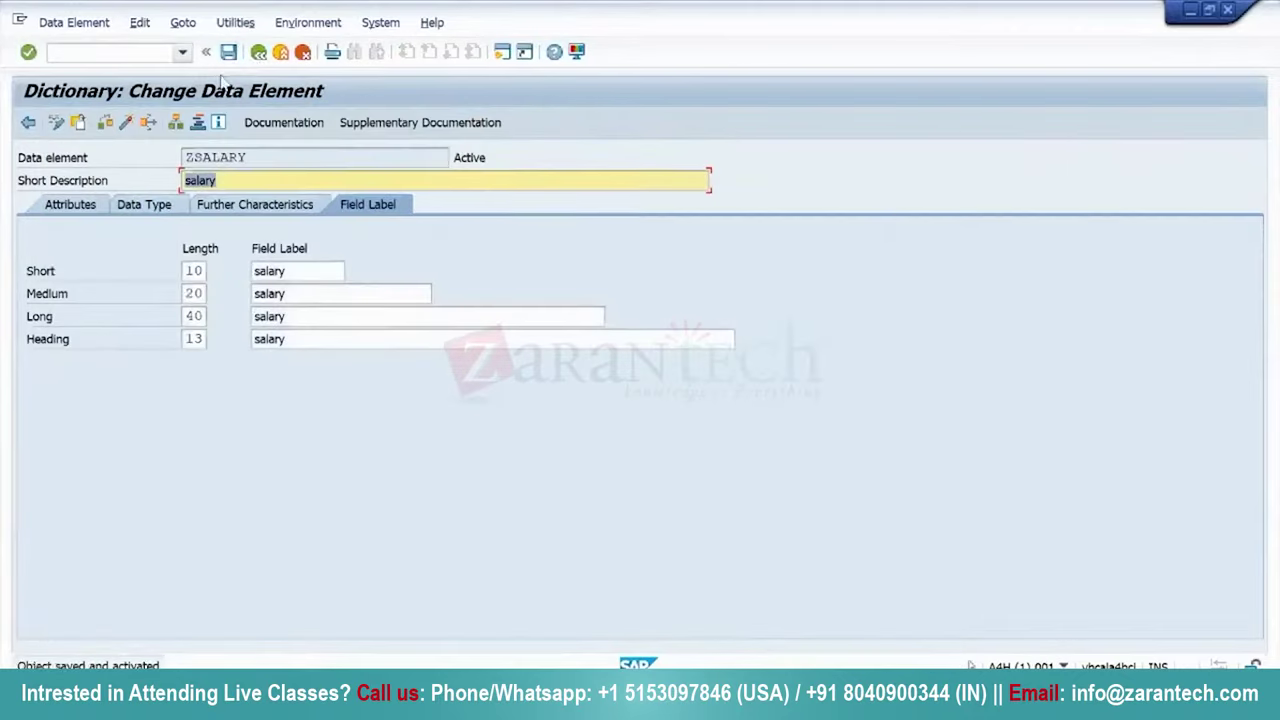
pyautogui.press('F3')
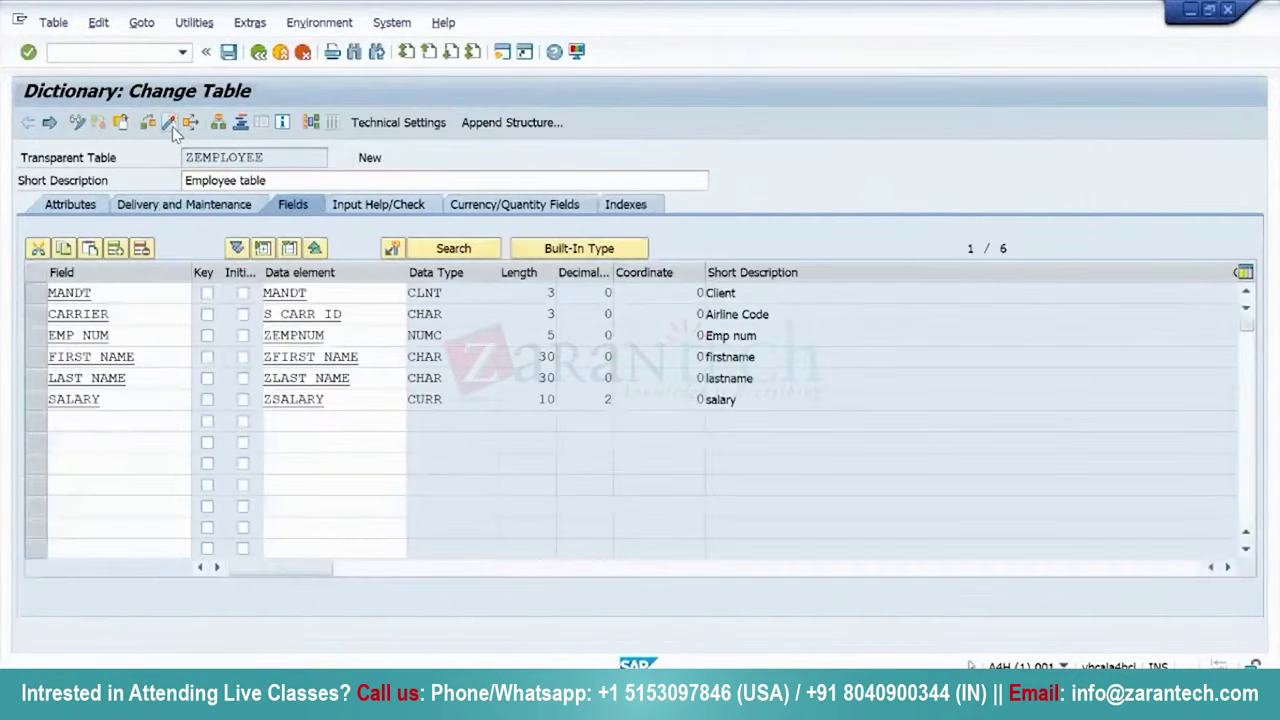
# Set ZEMPLOYEE's technical settings to data class APPL0 and size category 0.
pyautogui.click(170, 123)
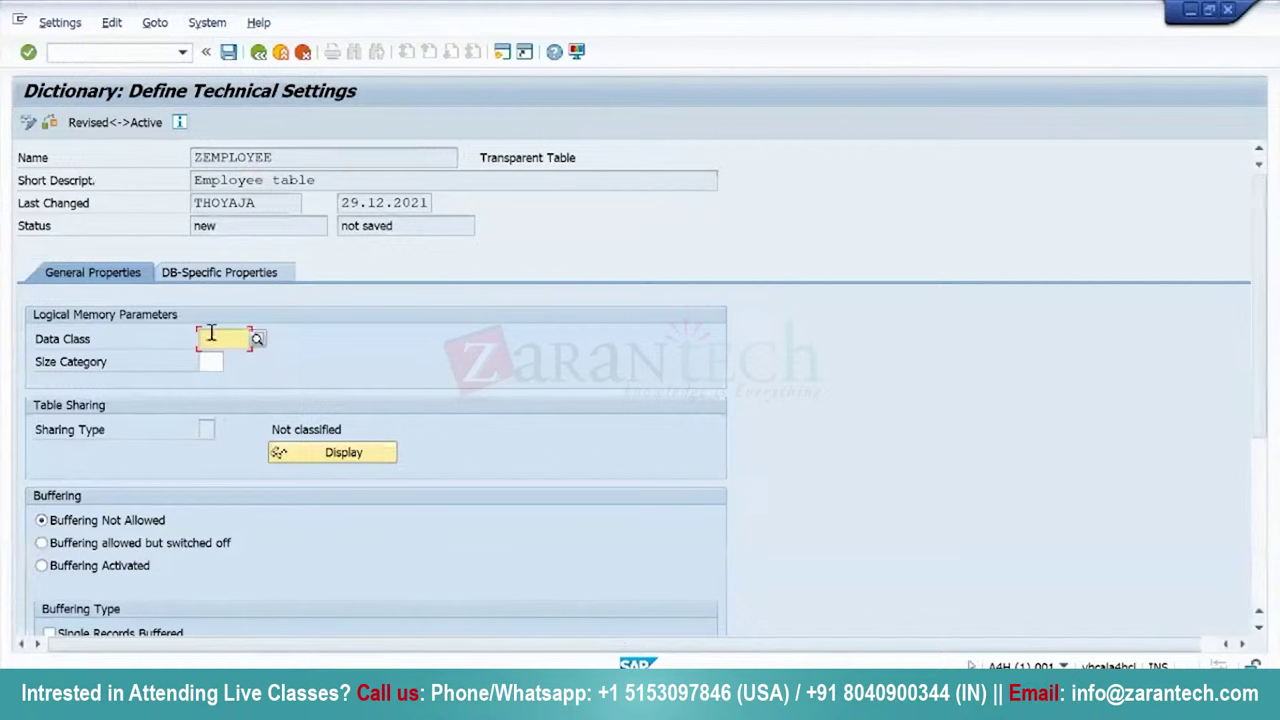
pyautogui.click(257, 339)
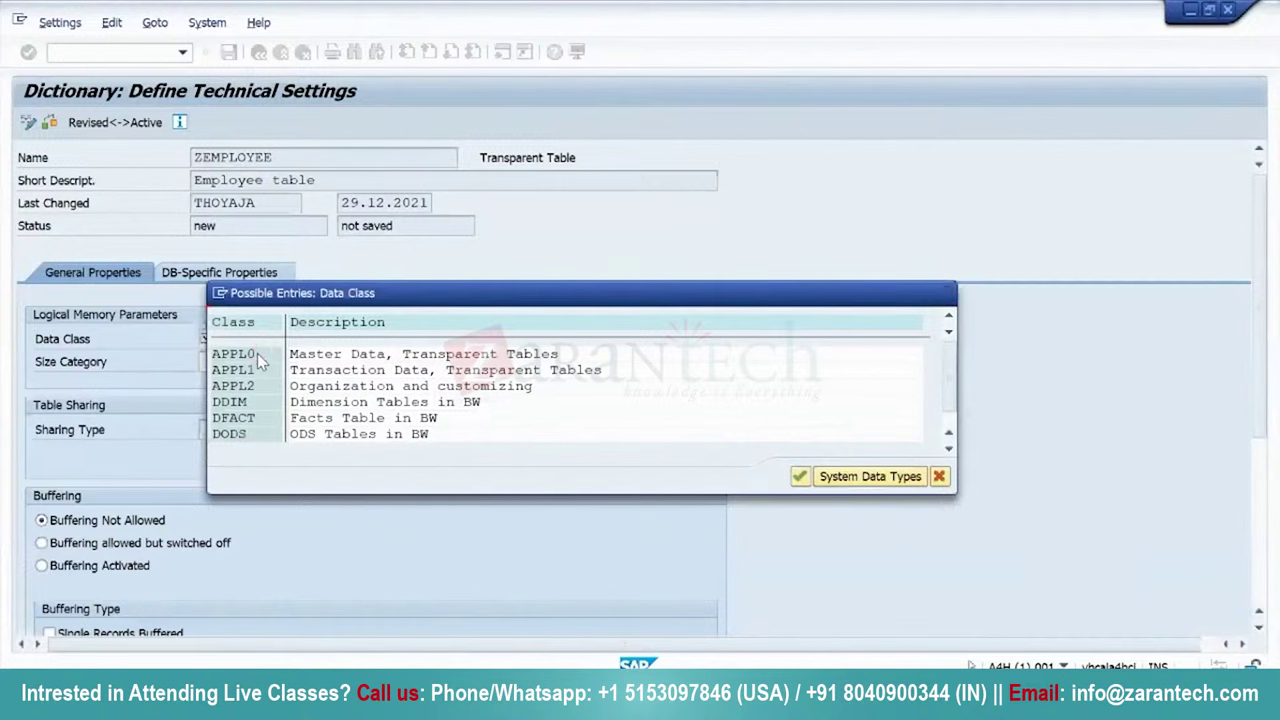
pyautogui.doubleClick(257, 354)
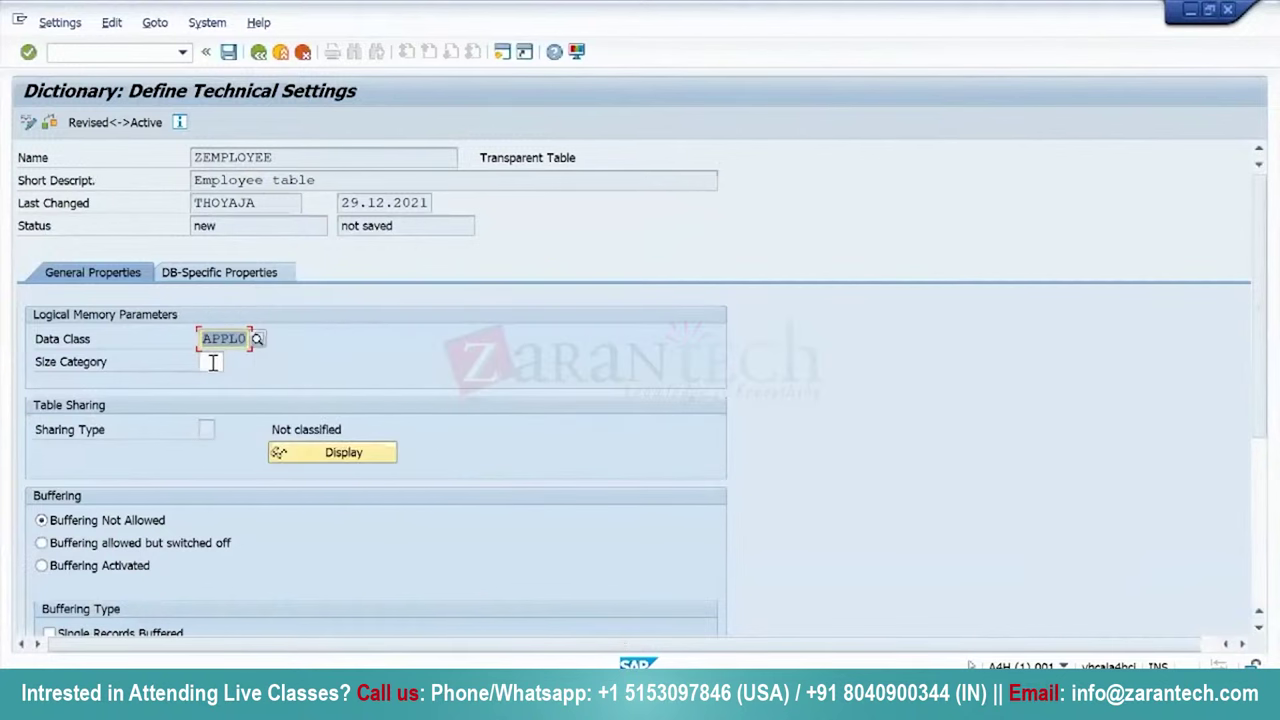
pyautogui.click(212, 362)
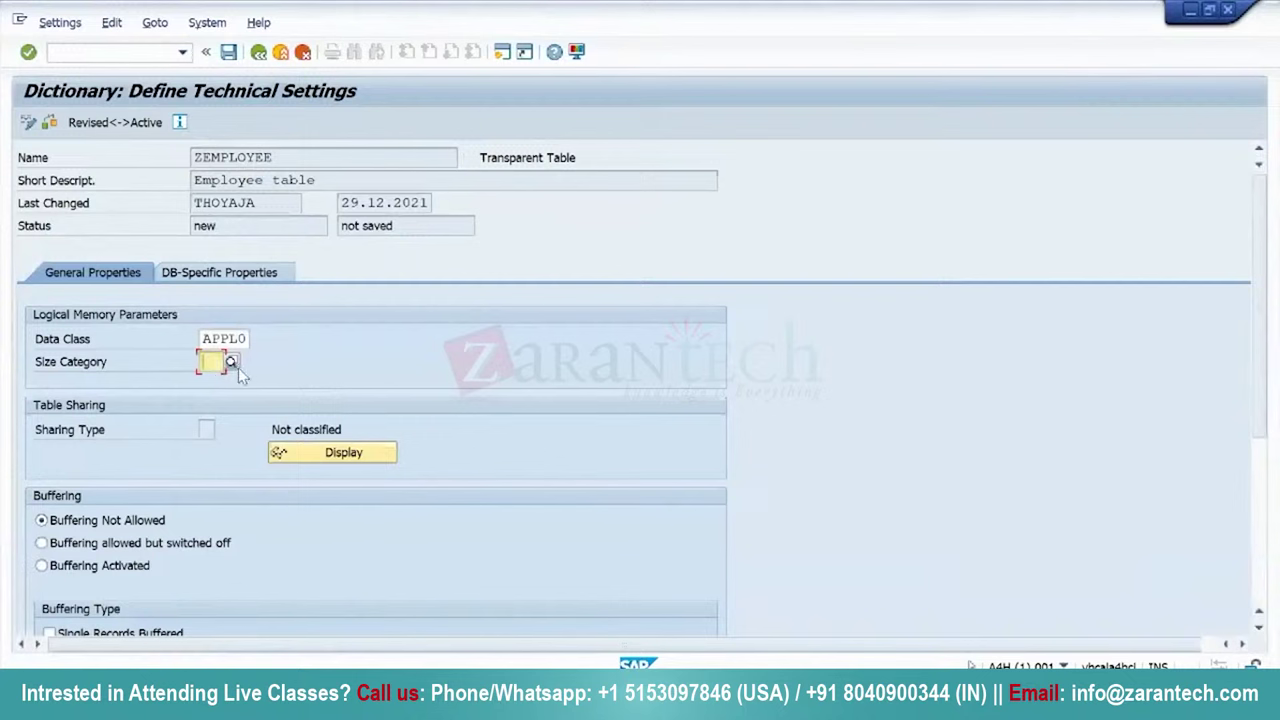
pyautogui.click(236, 365)
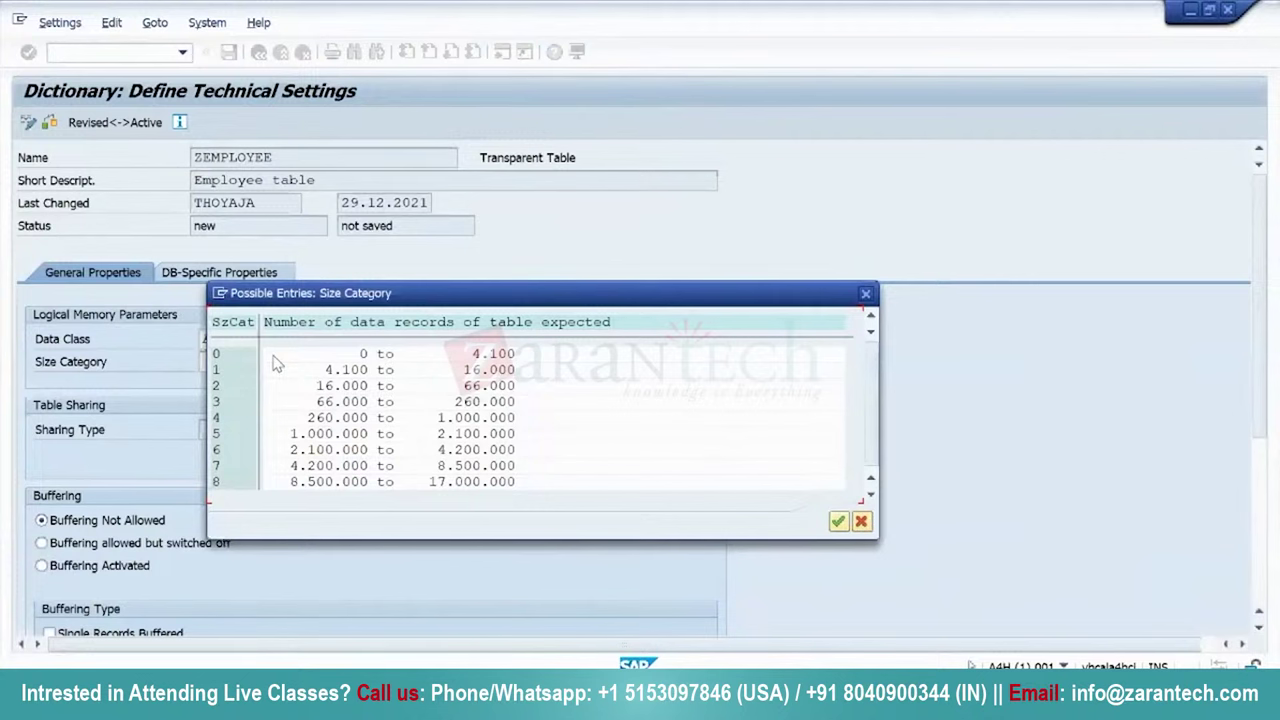
pyautogui.doubleClick(272, 354)
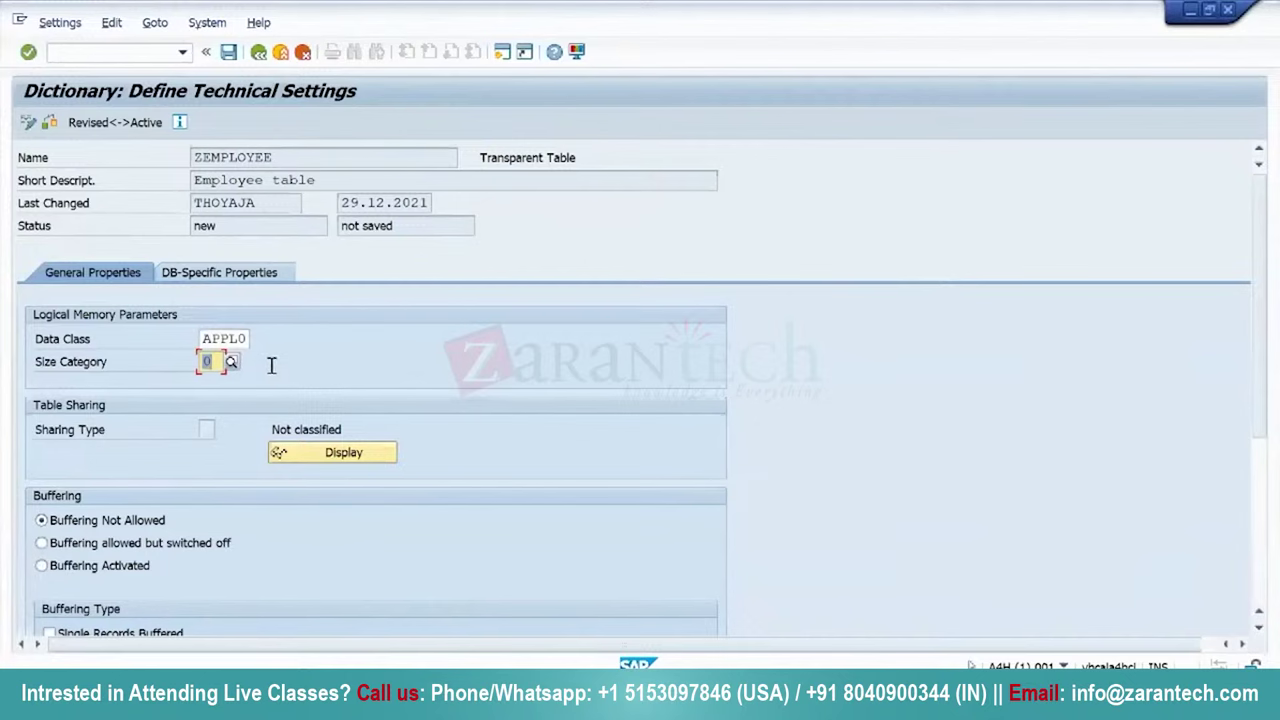
pyautogui.scroll(-5, 259, 537)
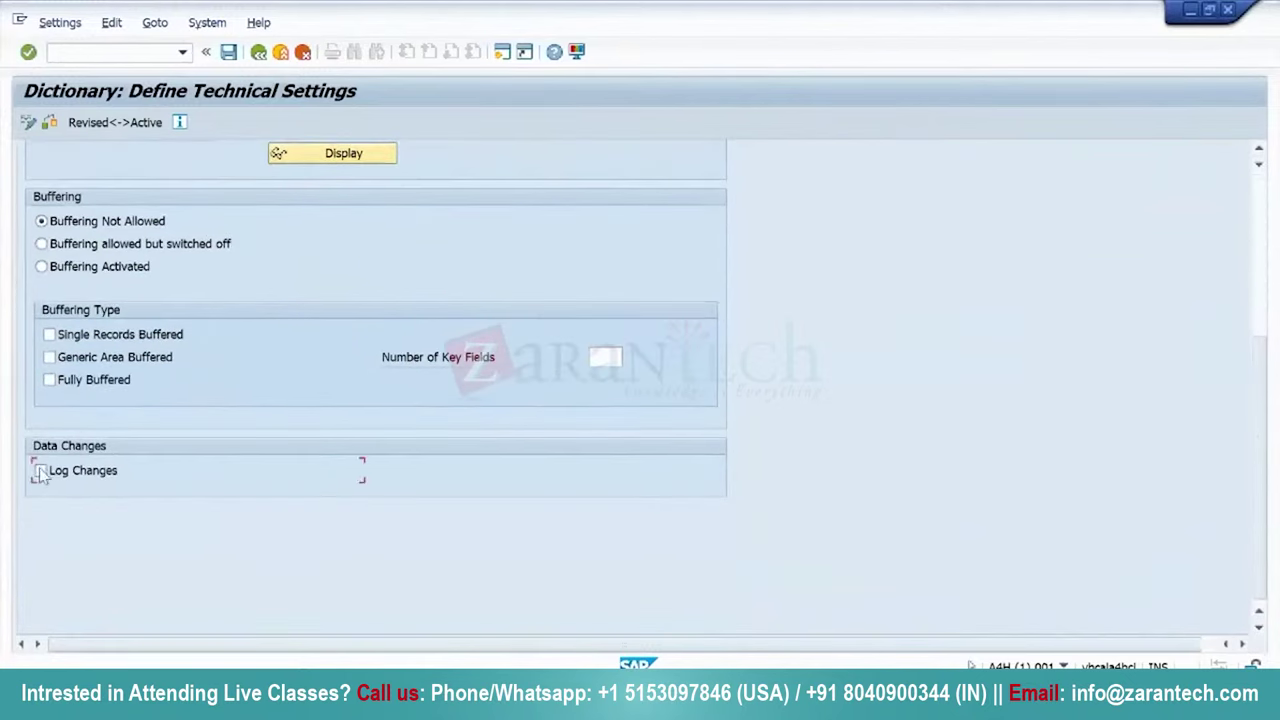
pyautogui.scroll(5, 174, 630)
pyautogui.scroll(-5, 174, 630)
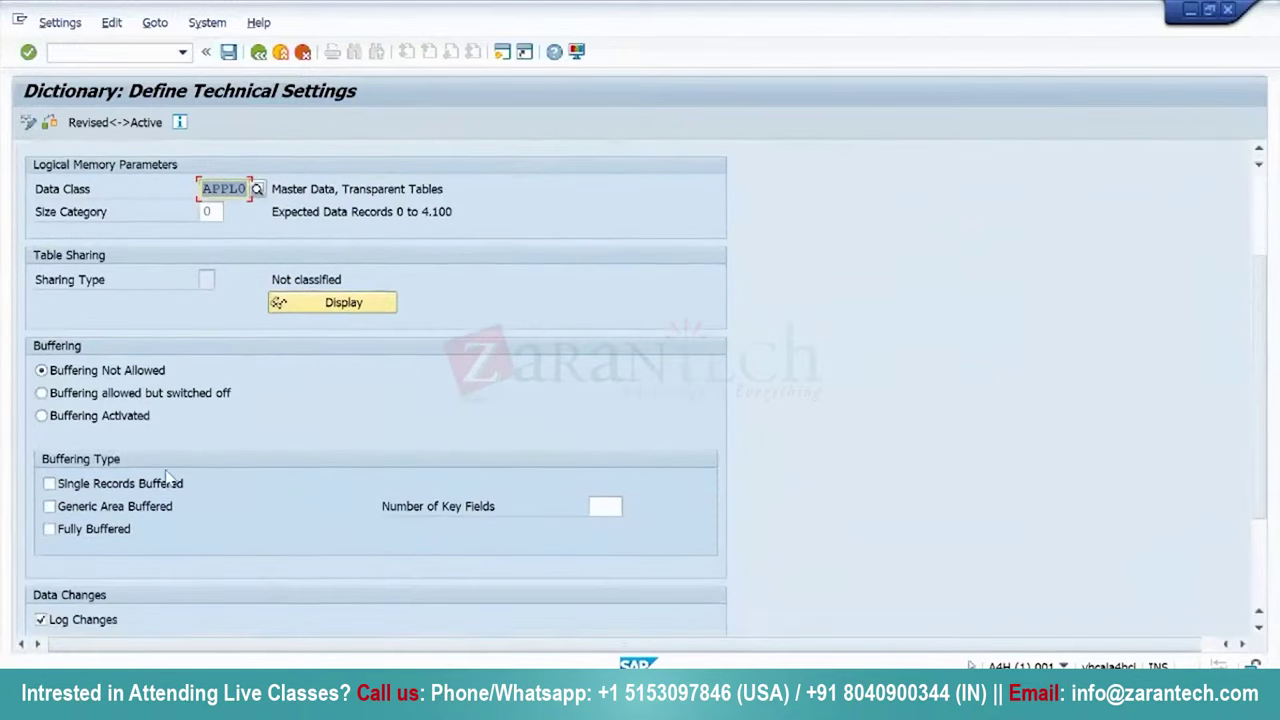
pyautogui.scroll(1, 208, 502)
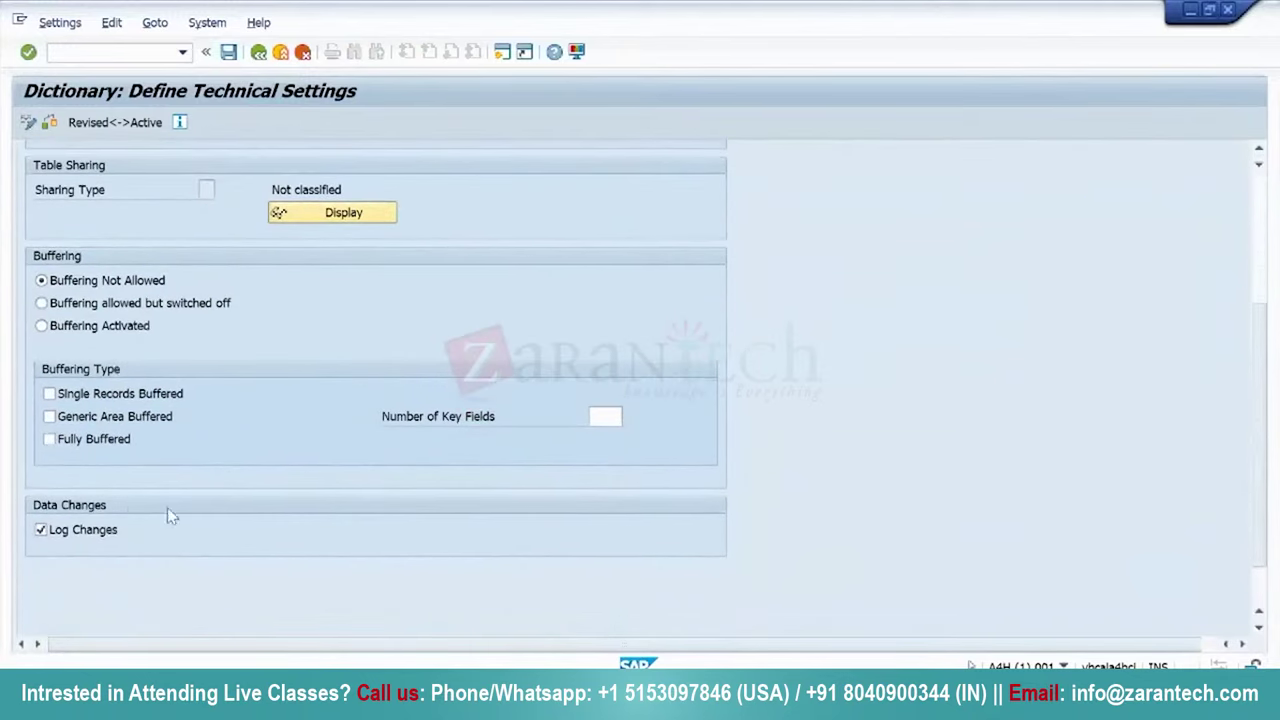
pyautogui.scroll(-1, 342, 556)
pyautogui.scroll(4, 343, 554)
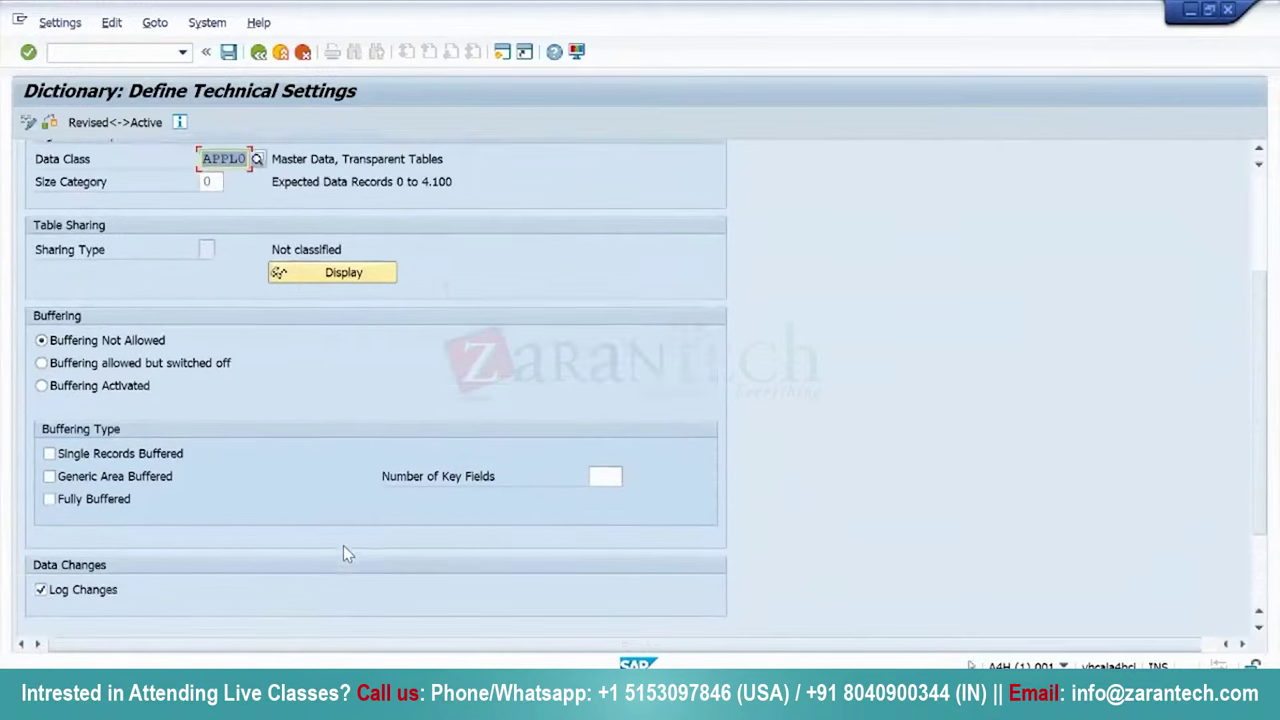
pyautogui.scroll(1, 345, 550)
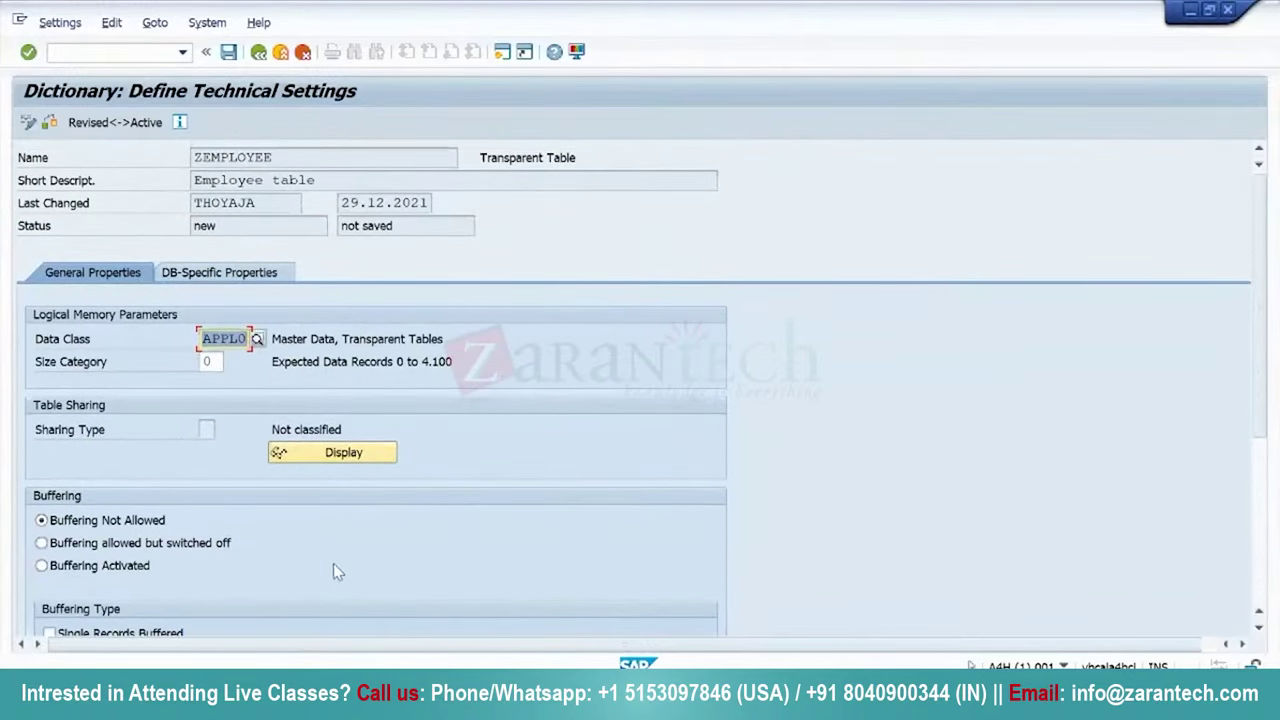
# Save the technical settings, compare revised and active versions, and return to the table.
pyautogui.click(229, 52)
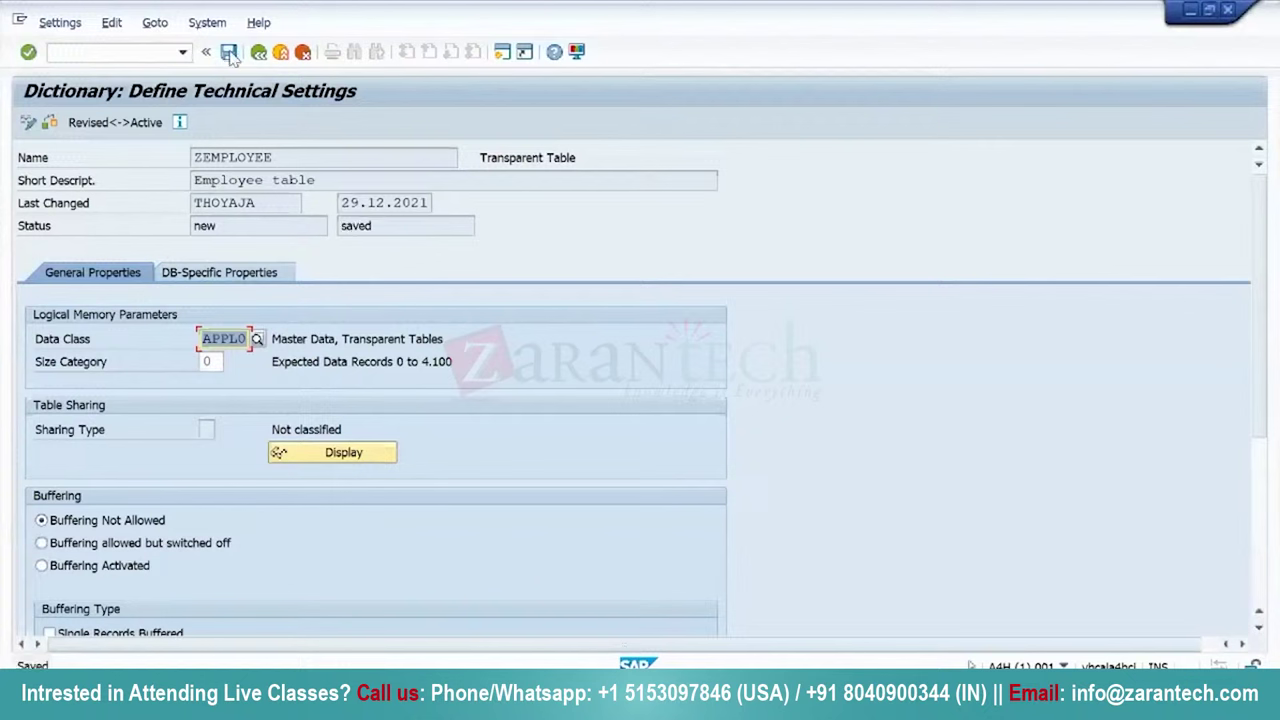
pyautogui.click(126, 122)
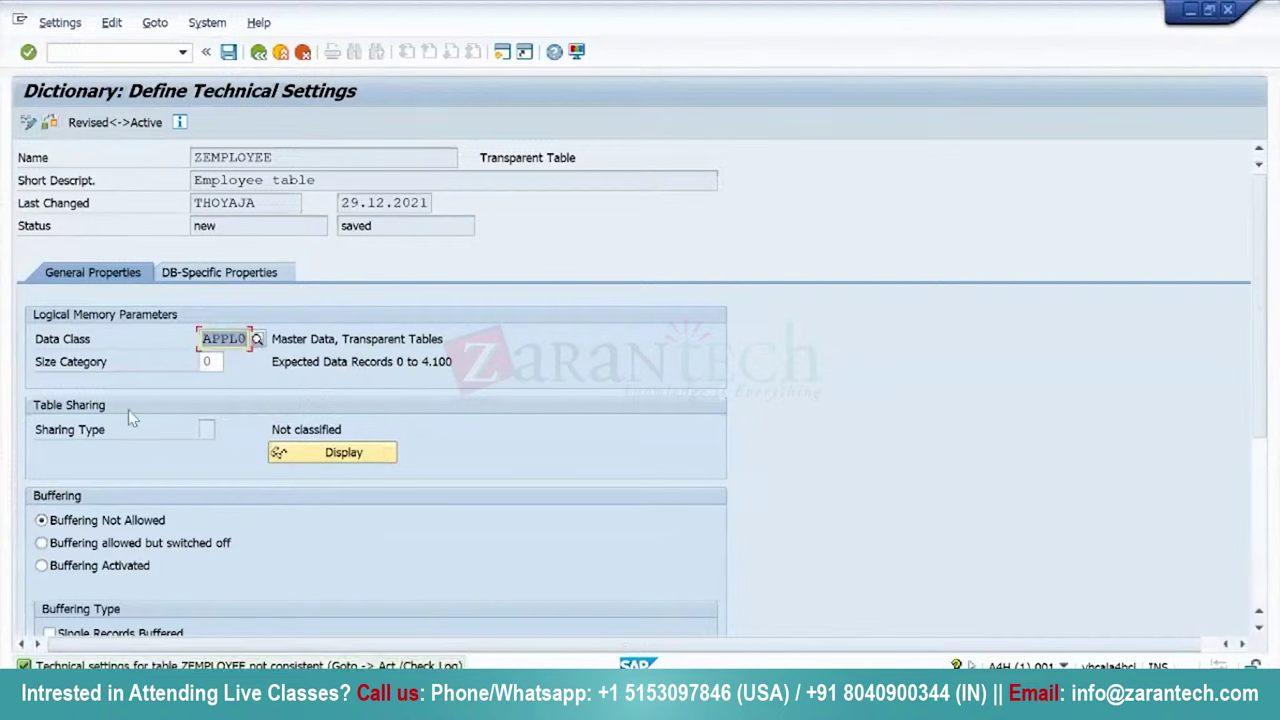
pyautogui.scroll(-5, 257, 470)
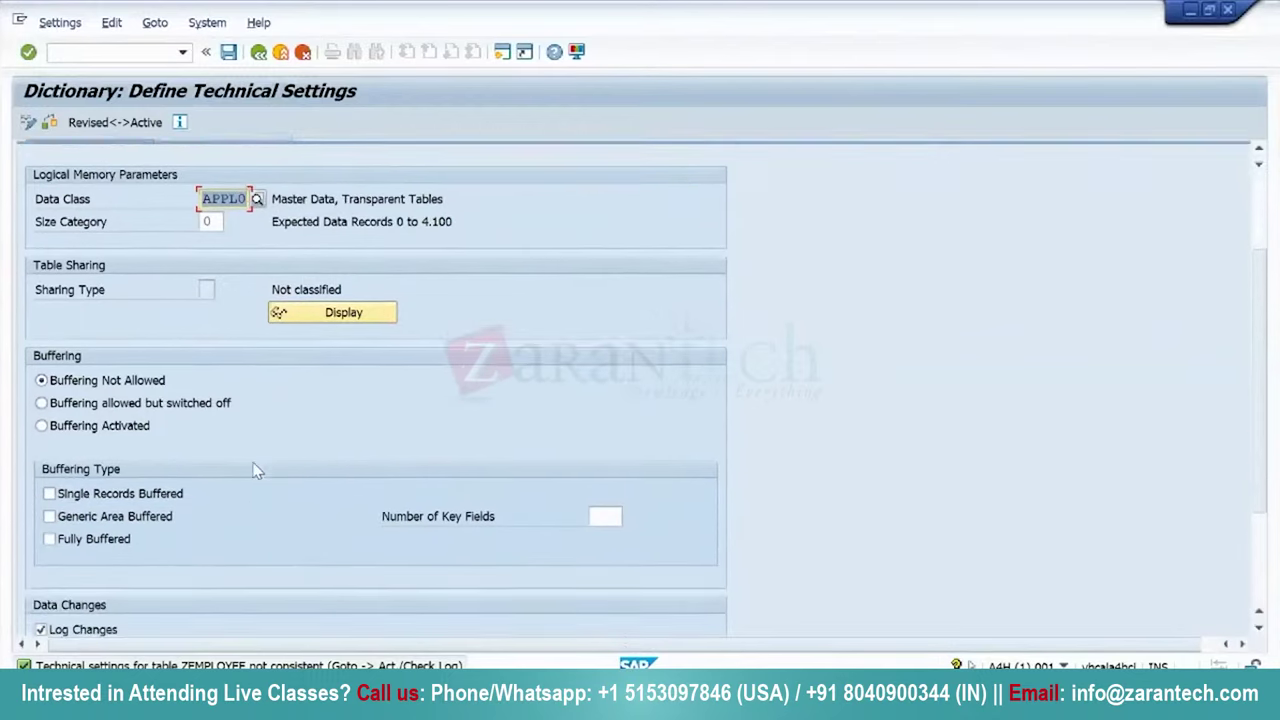
pyautogui.scroll(5, 257, 470)
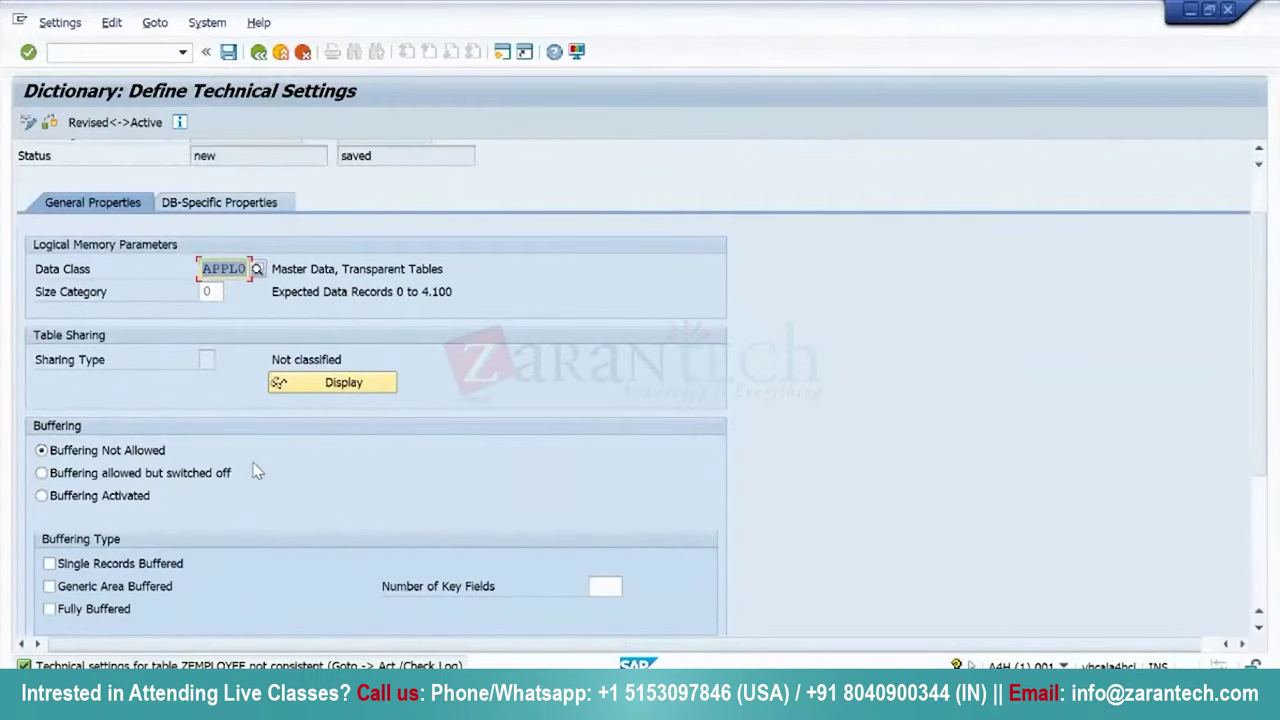
pyautogui.click(256, 52)
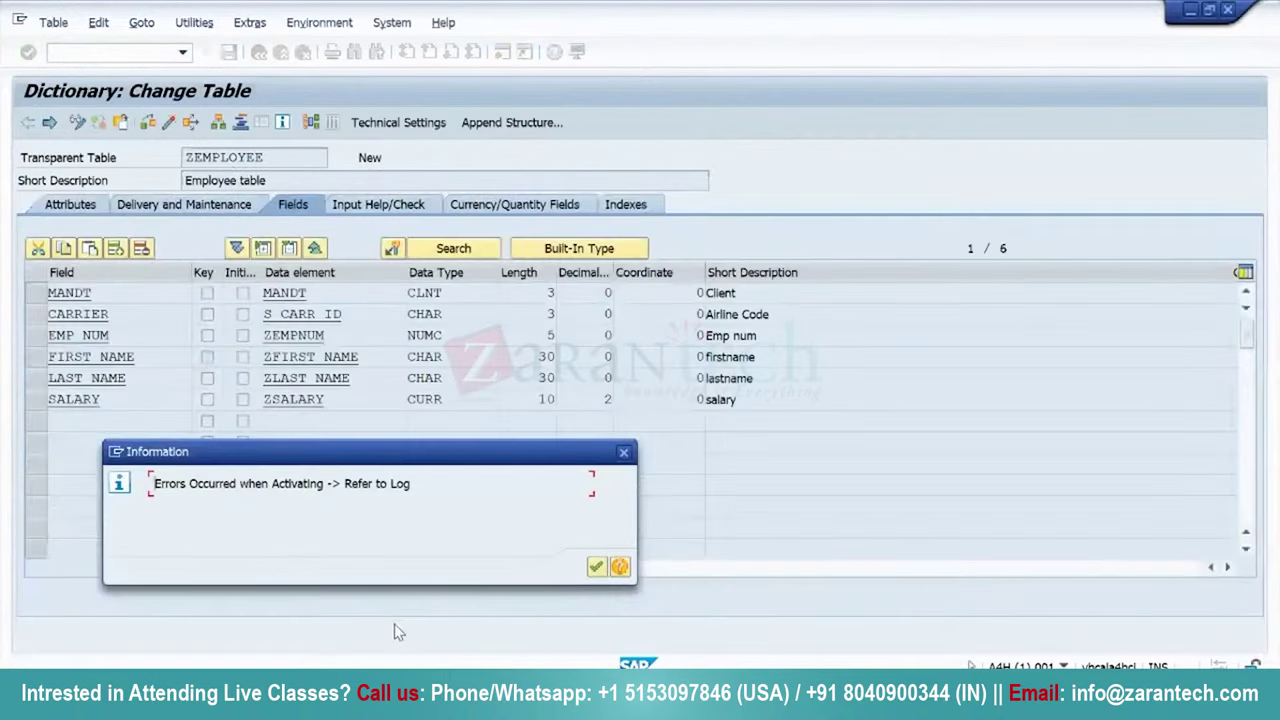
# After reviewing the activation error log, mark MANDT, CARRIER and EMP_NUM as keys and save.
pyautogui.press('Return')
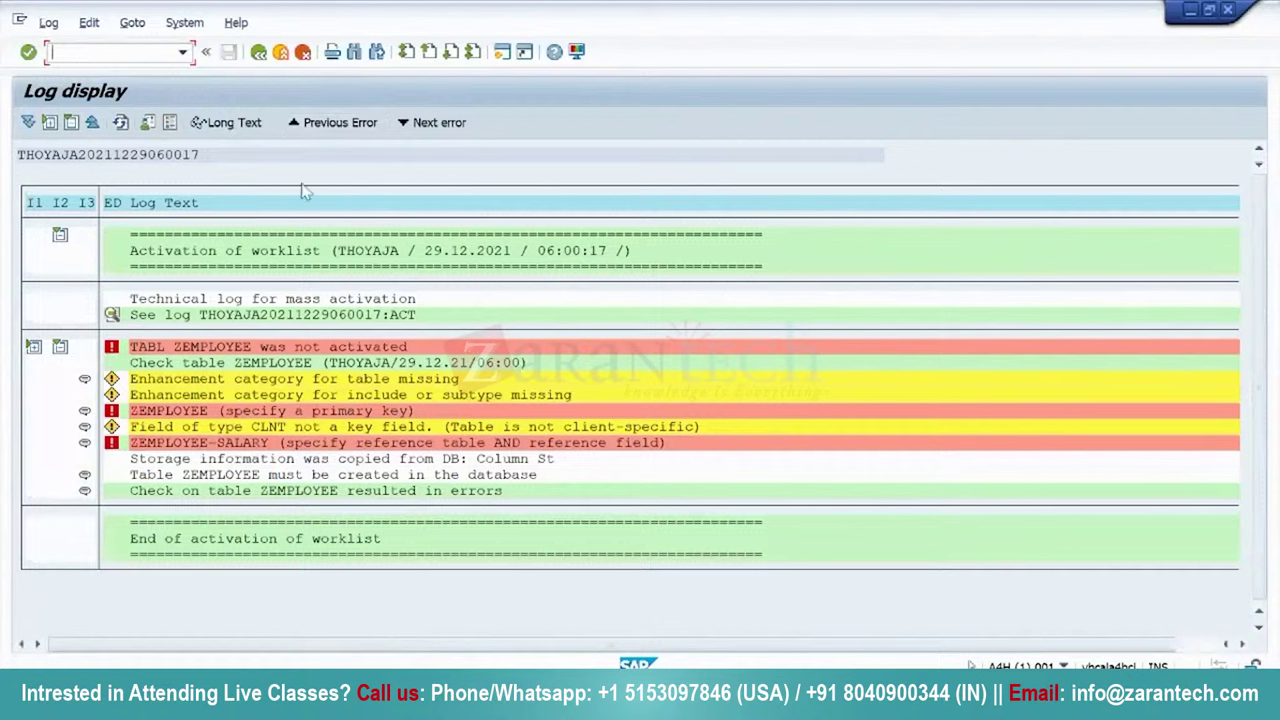
pyautogui.click(257, 52)
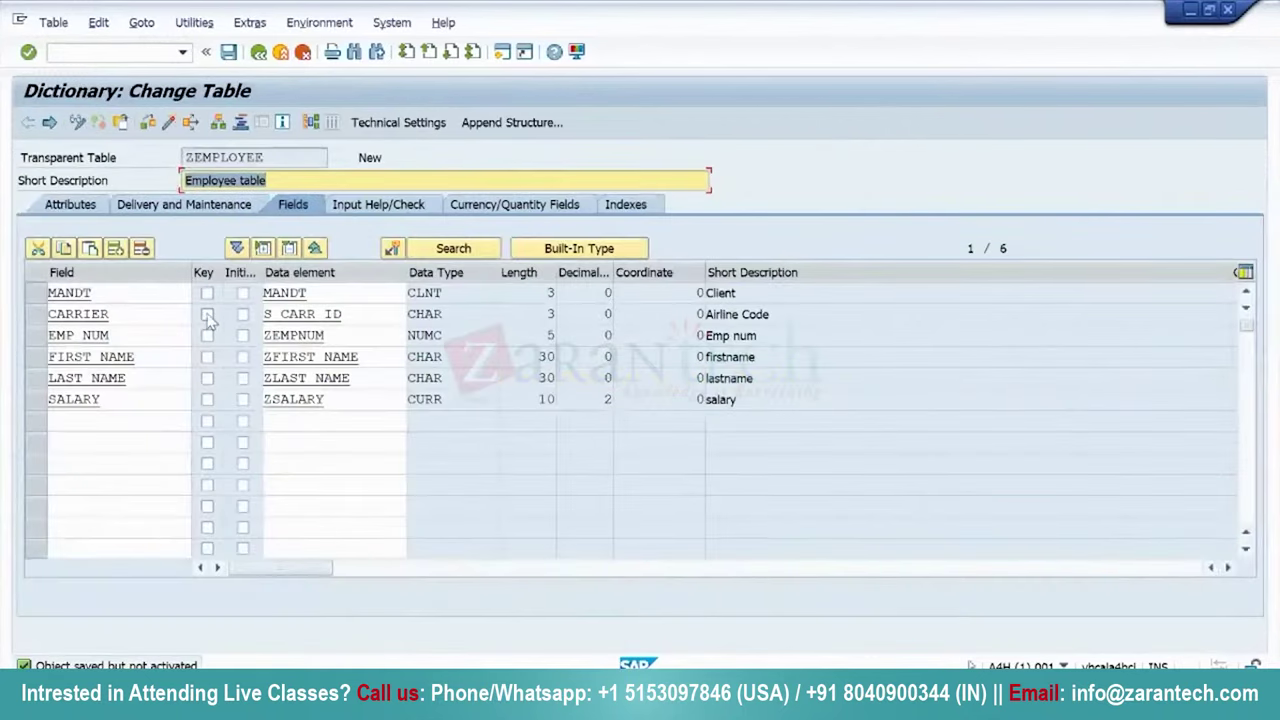
pyautogui.click(207, 314)
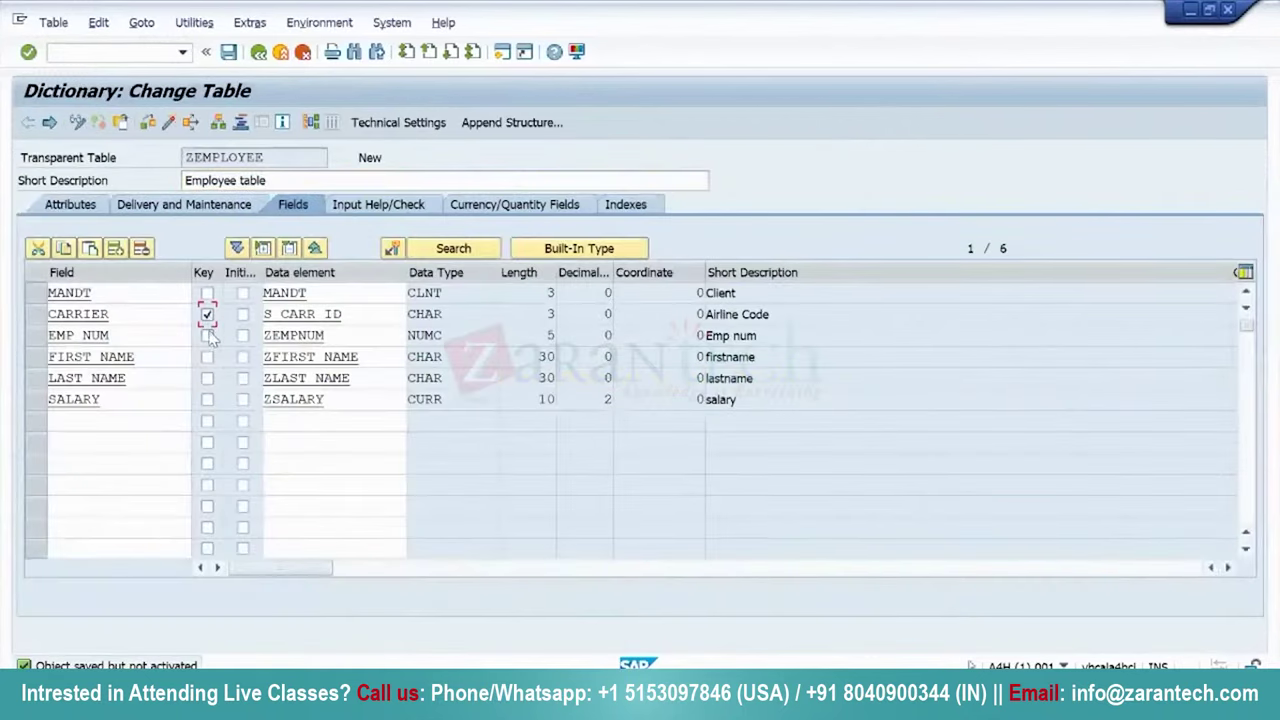
pyautogui.click(207, 335)
pyautogui.click(207, 293)
pyautogui.hotkey('ctrl', 's')
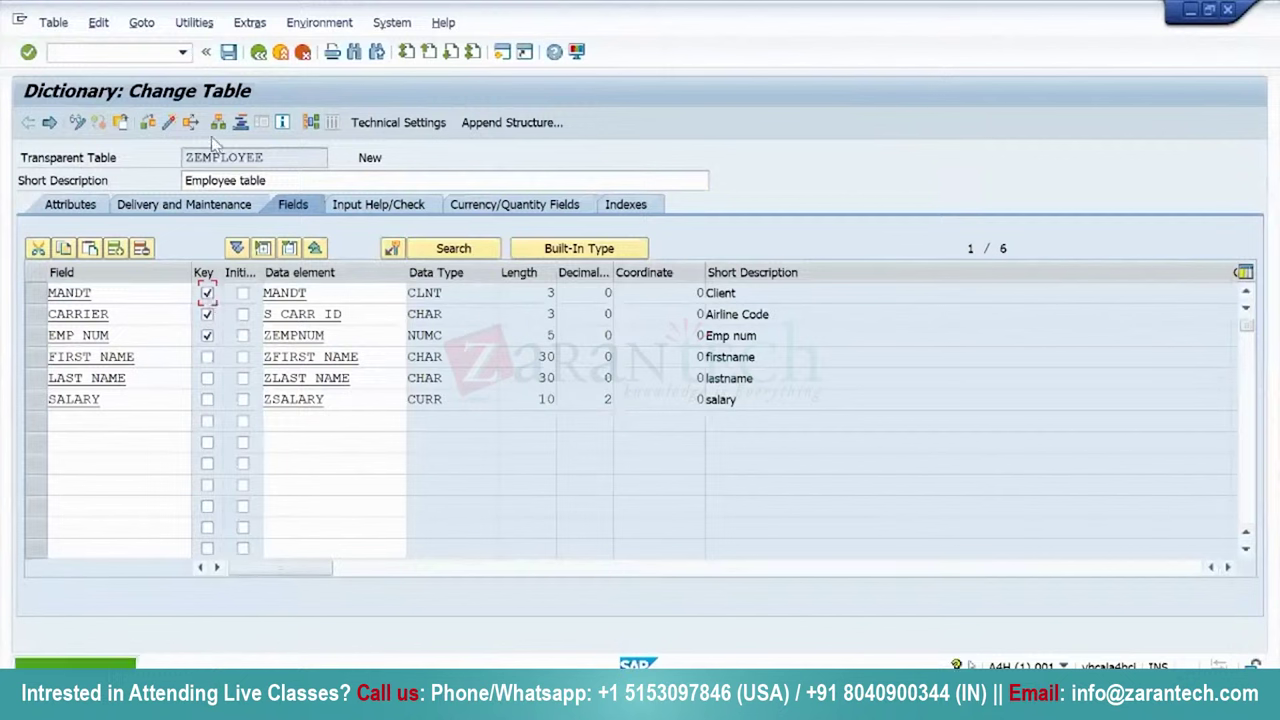
pyautogui.click(314, 401)
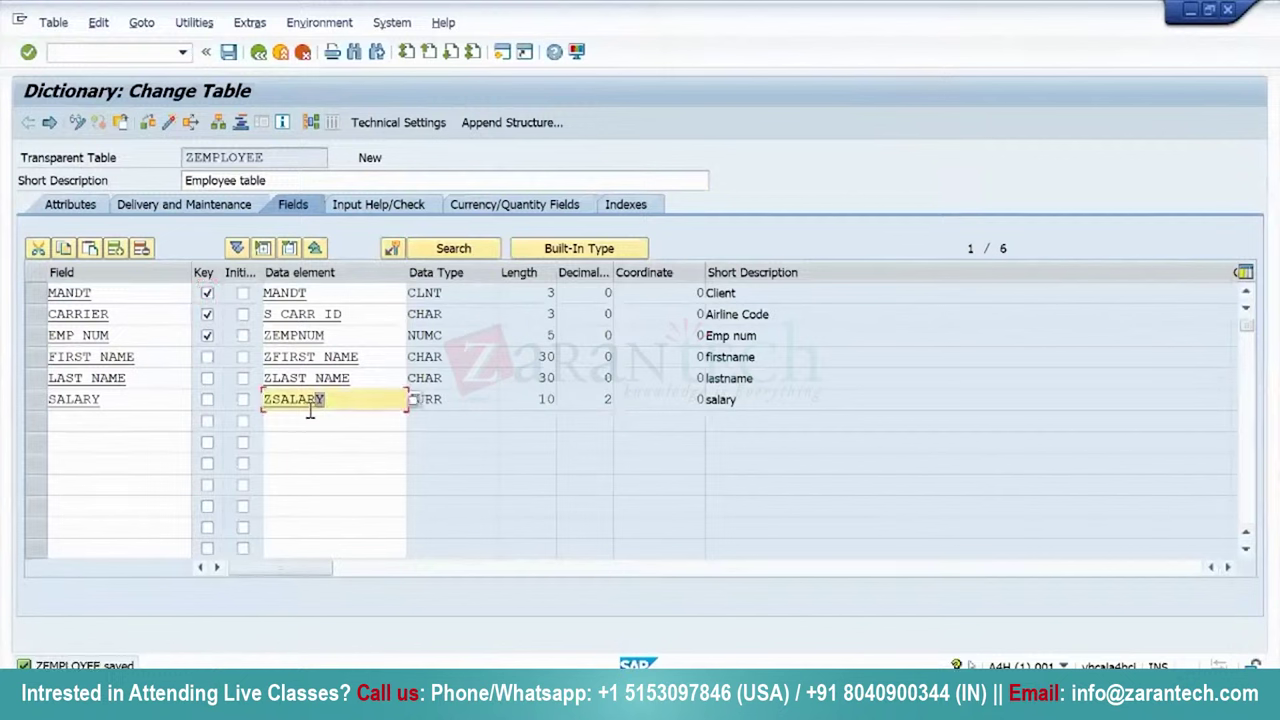
# On the Currency/Quantity Fields page, give SALARY the reference field CURRENCY and save.
pyautogui.click(498, 210)
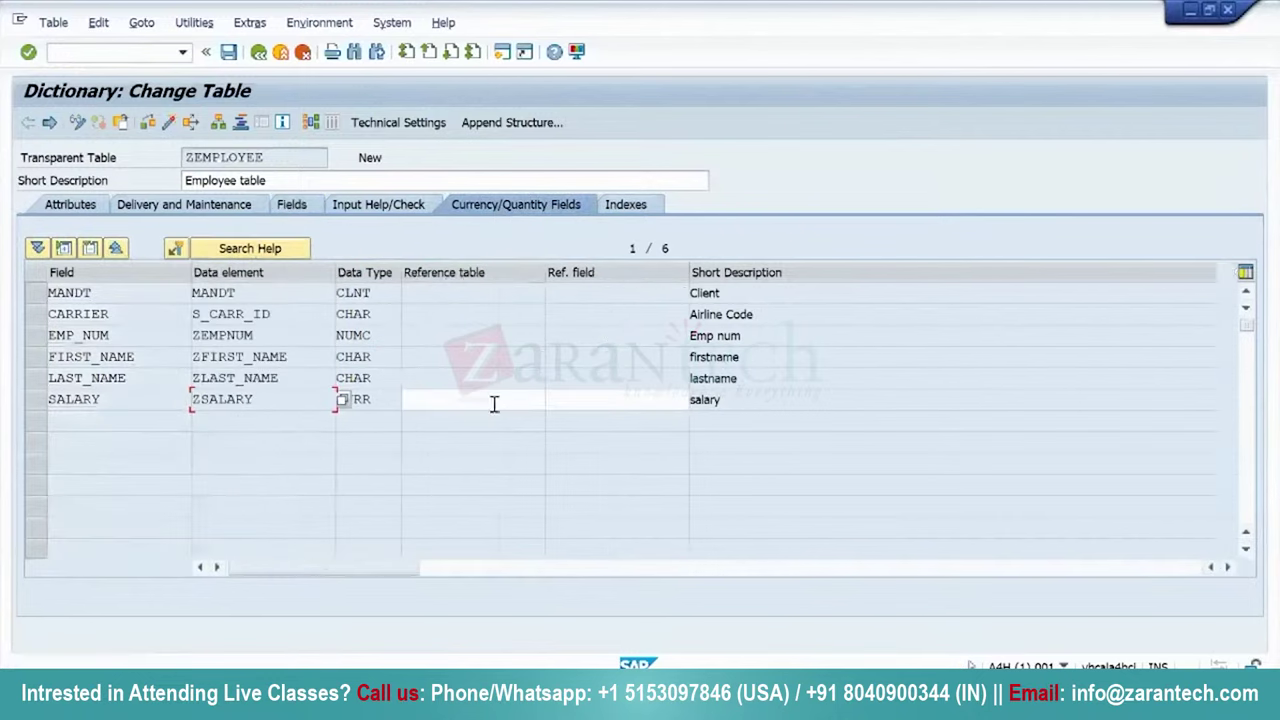
pyautogui.click(493, 402)
pyautogui.hotkey('alt', 'Tab')
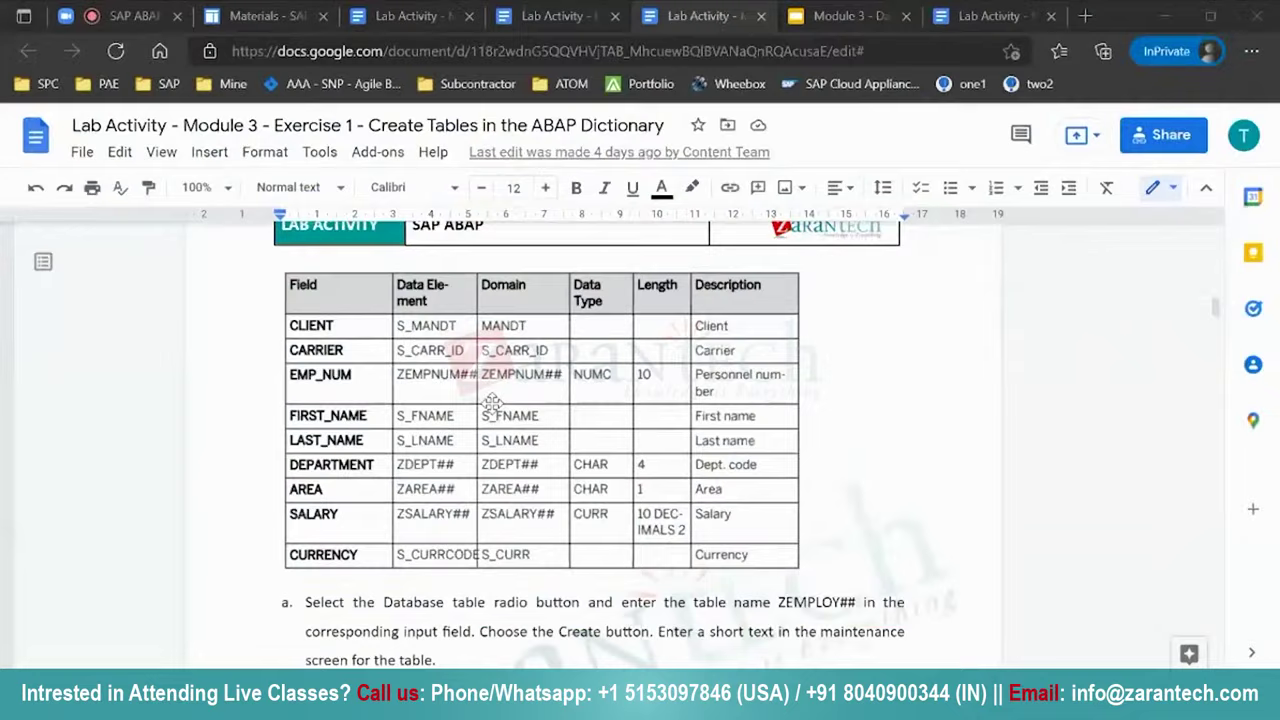
pyautogui.hotkey('alt', 'Tab')
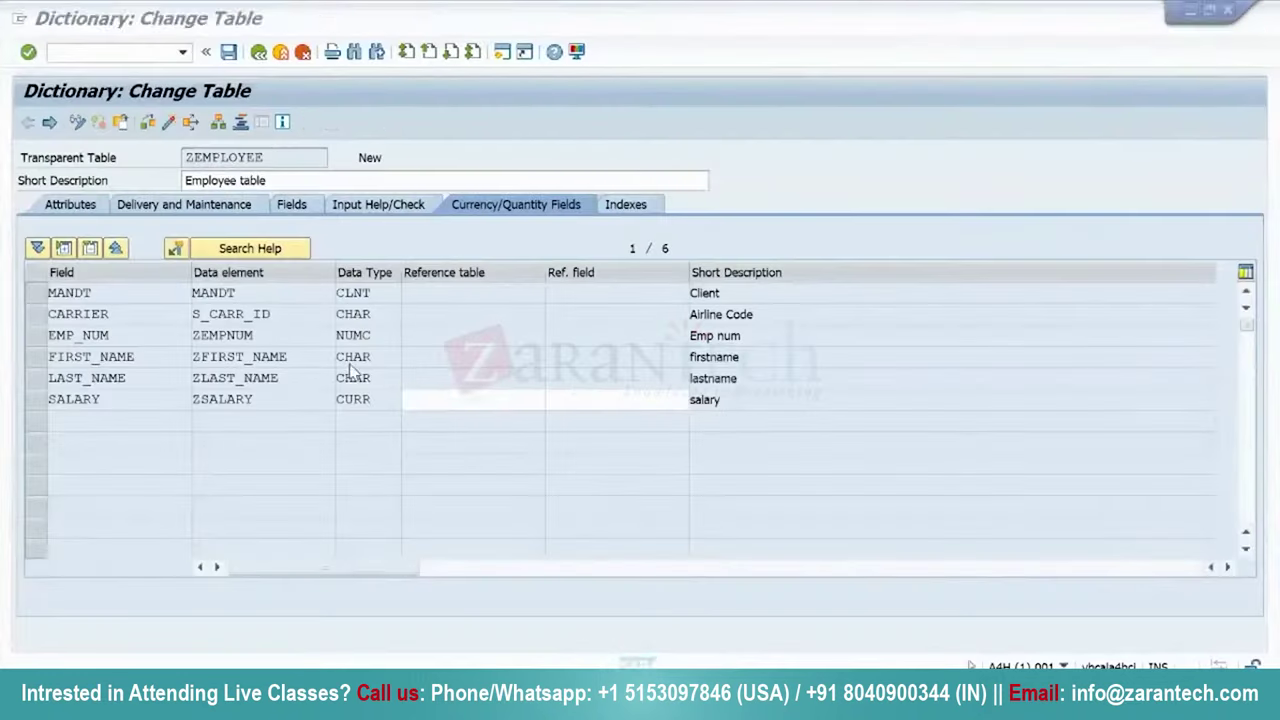
pyautogui.click(452, 402)
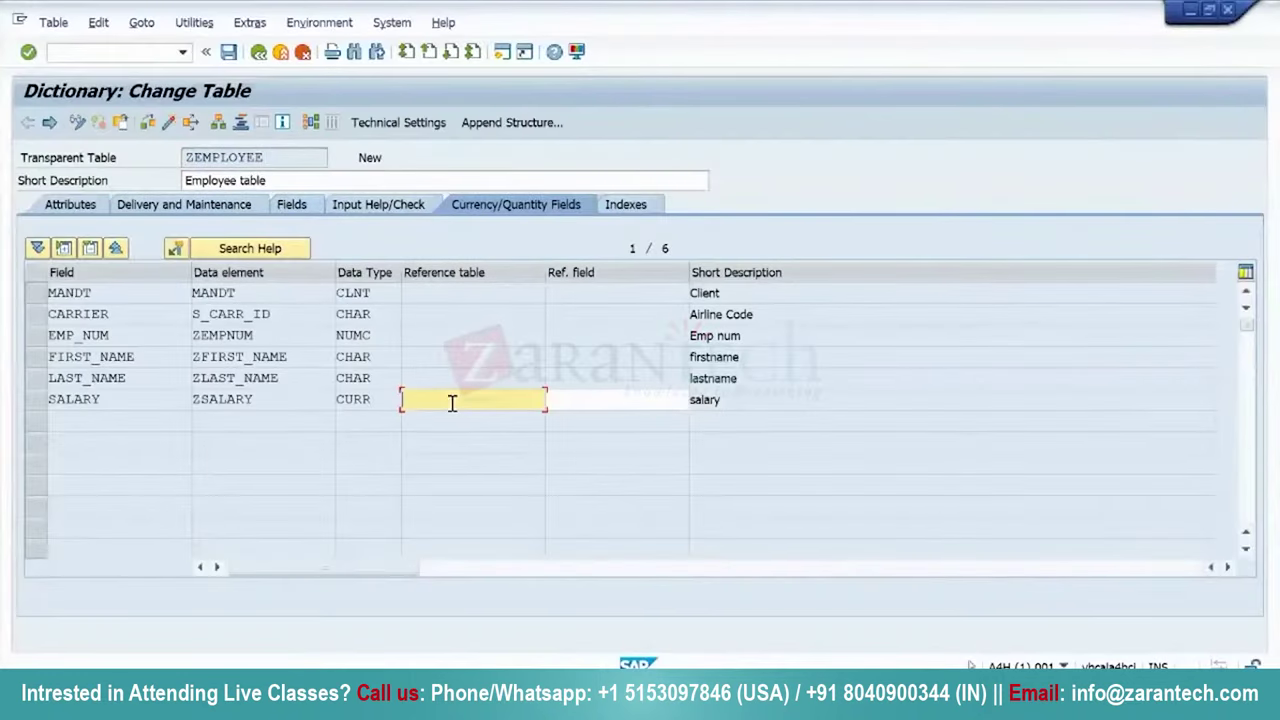
pyautogui.write('ZEMPLOYEE')
pyautogui.click(598, 400)
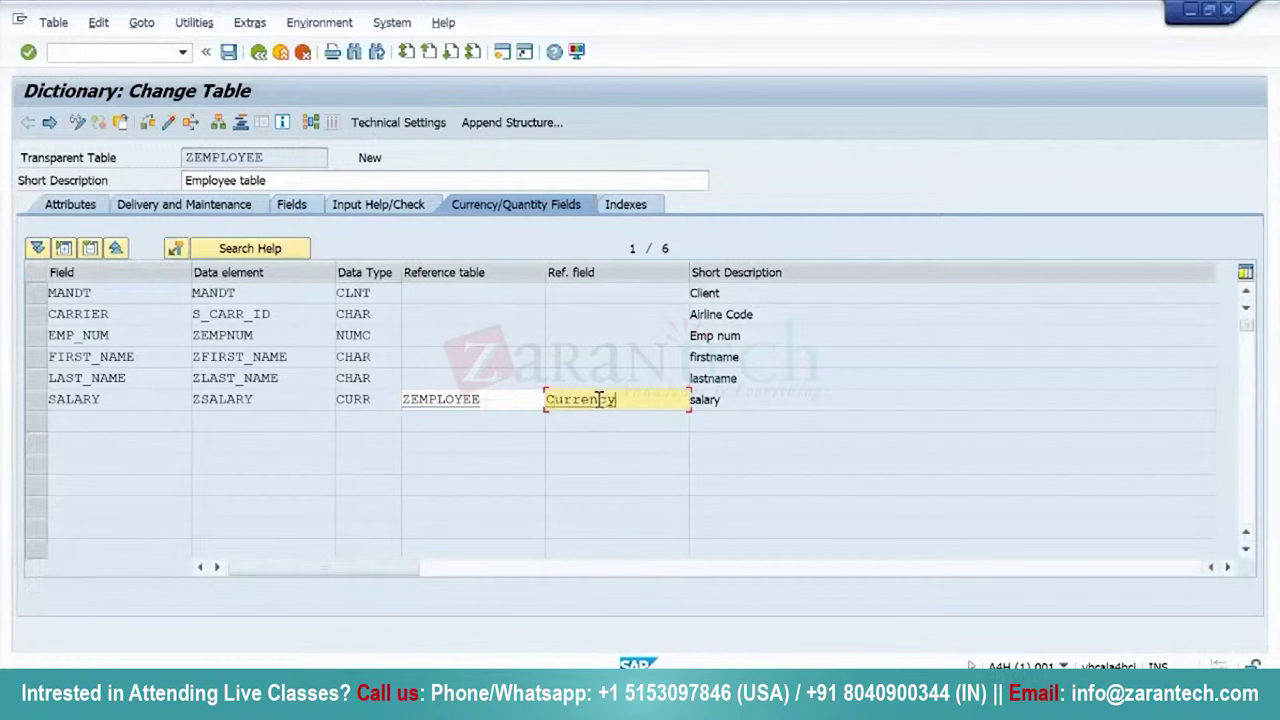
pyautogui.press('BackSpace')
pyautogui.press('Return')
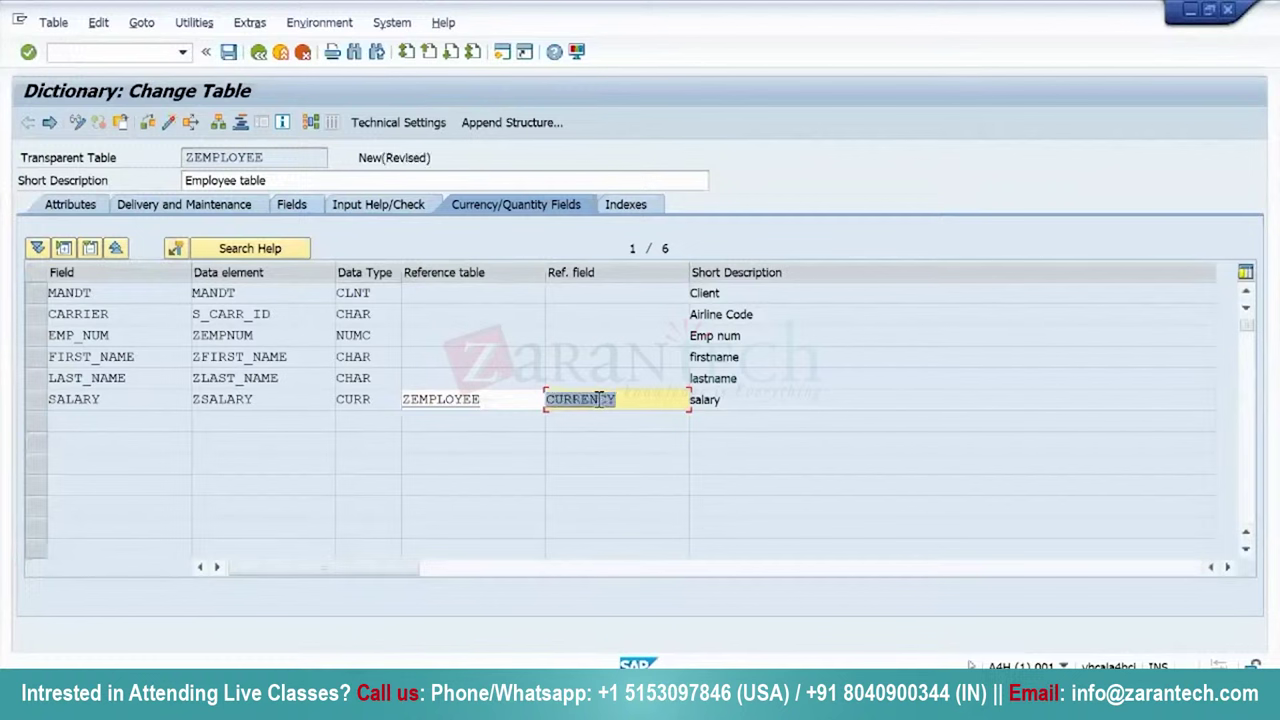
pyautogui.click(229, 51)
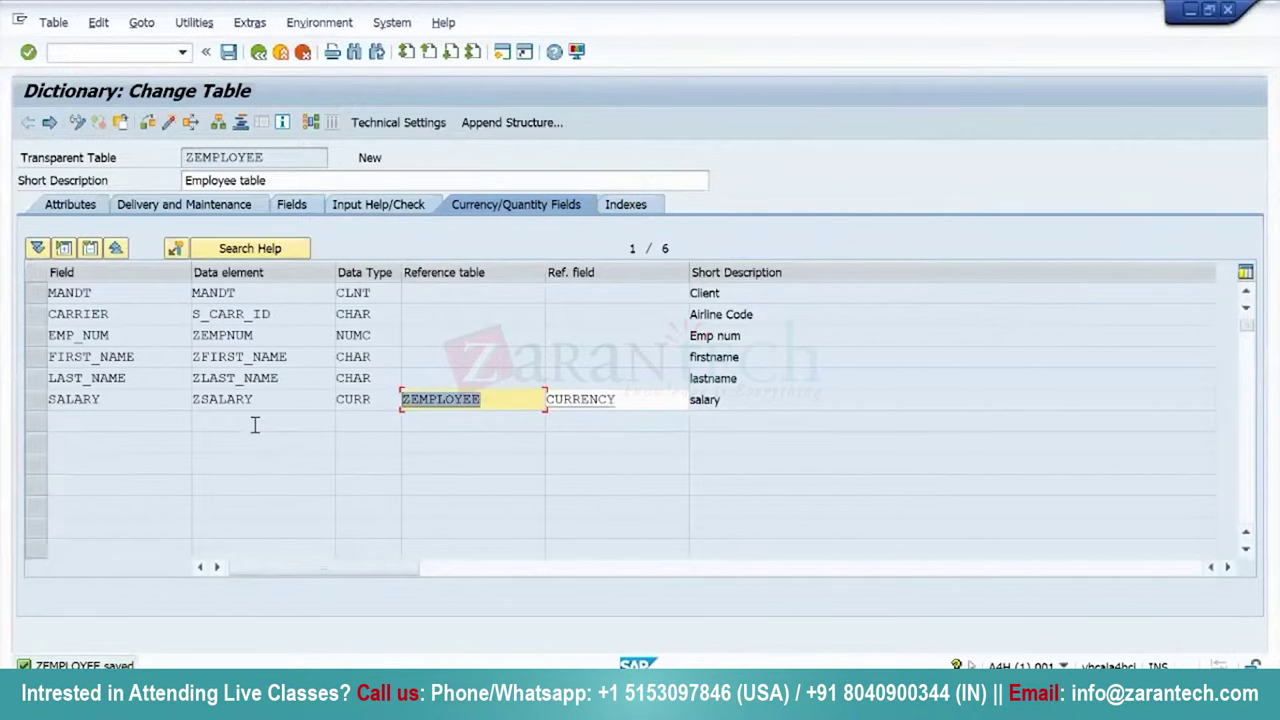
# Change SALARY's reference table to SFLIGHT and run a table check.
pyautogui.hotkey('alt', 'Tab')
pyautogui.hotkey('alt', 'Tab')
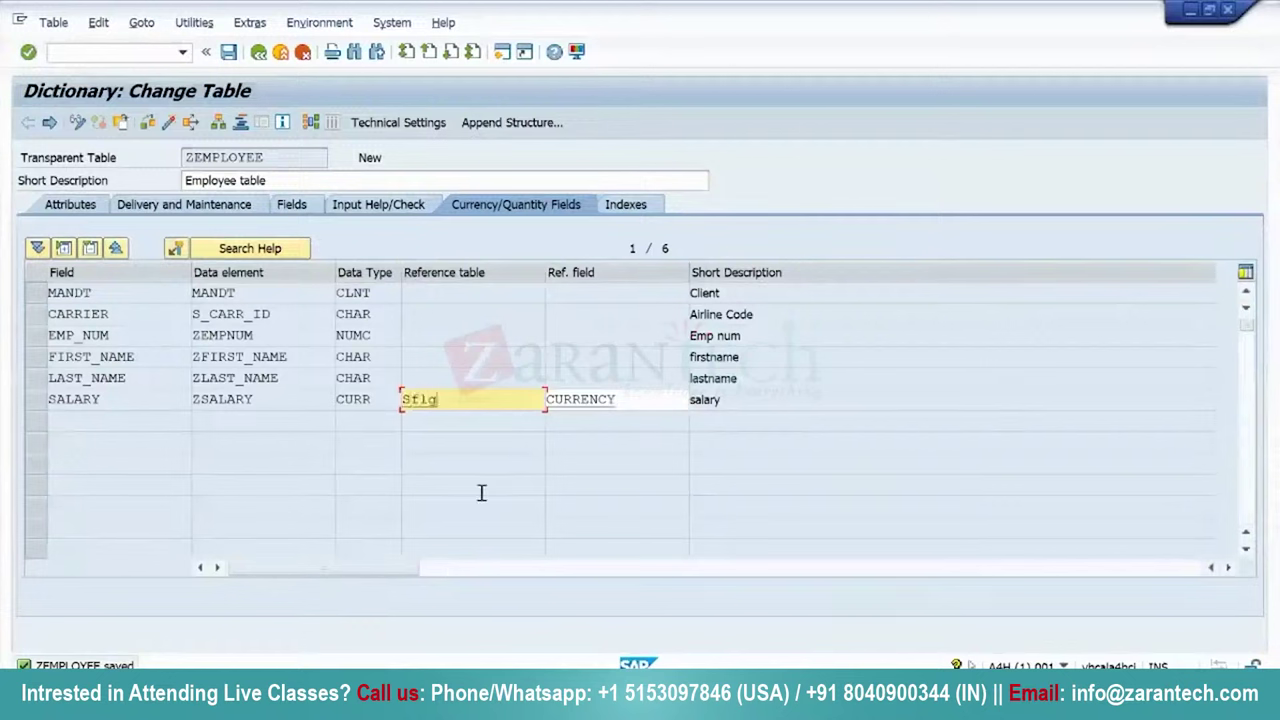
pyautogui.write('Sflight')
pyautogui.press('Return')
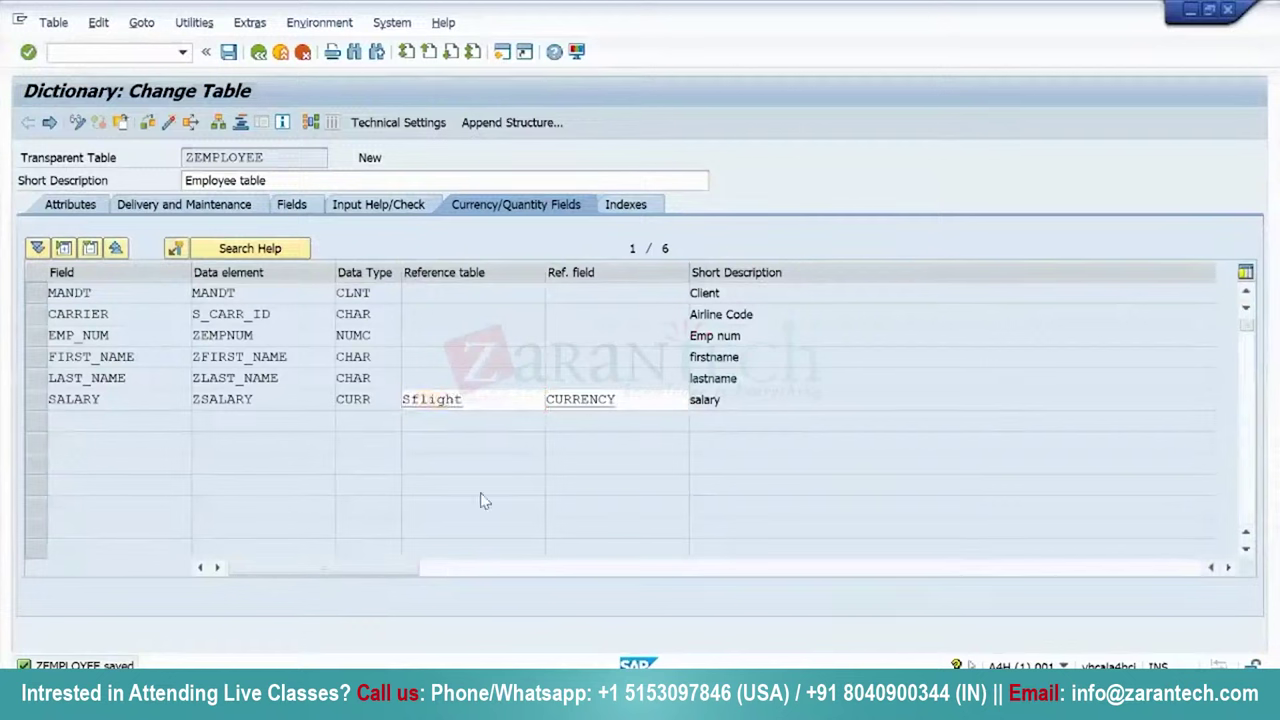
pyautogui.click(148, 123)
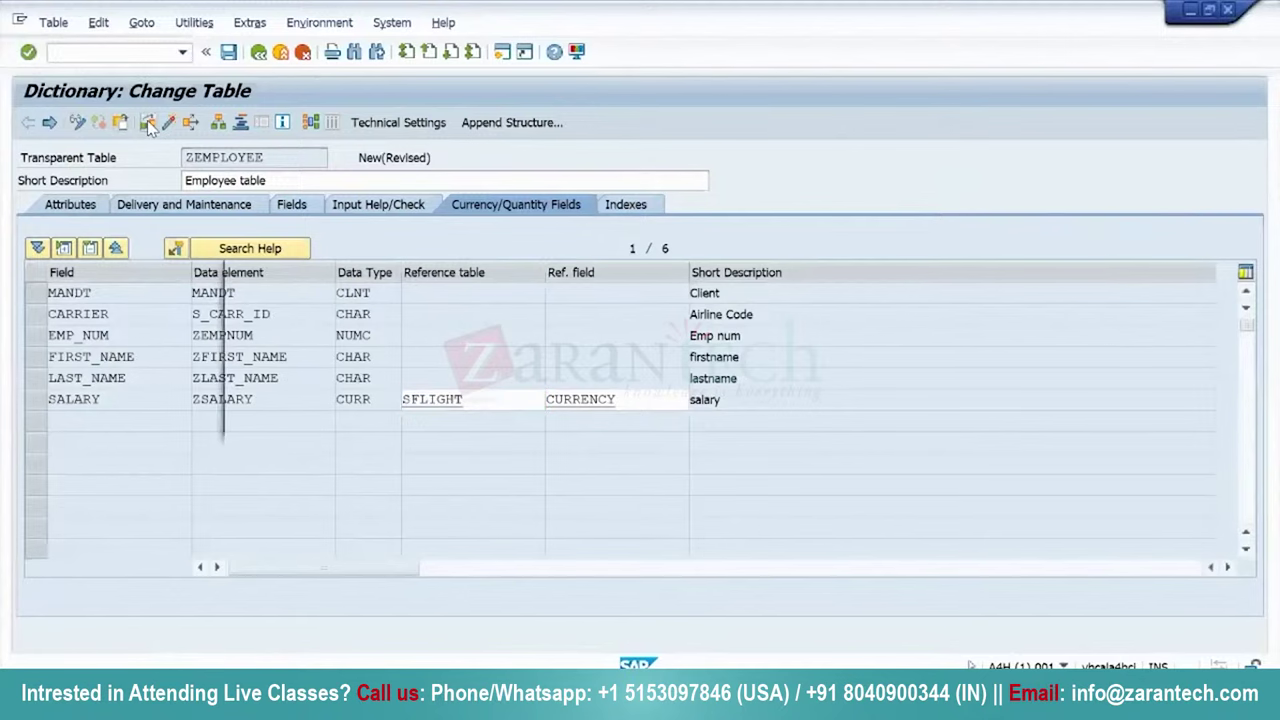
# Check and activate ZEMPLOYEE despite warnings, then open its Data Browser selection screen.
pyautogui.click(311, 414)
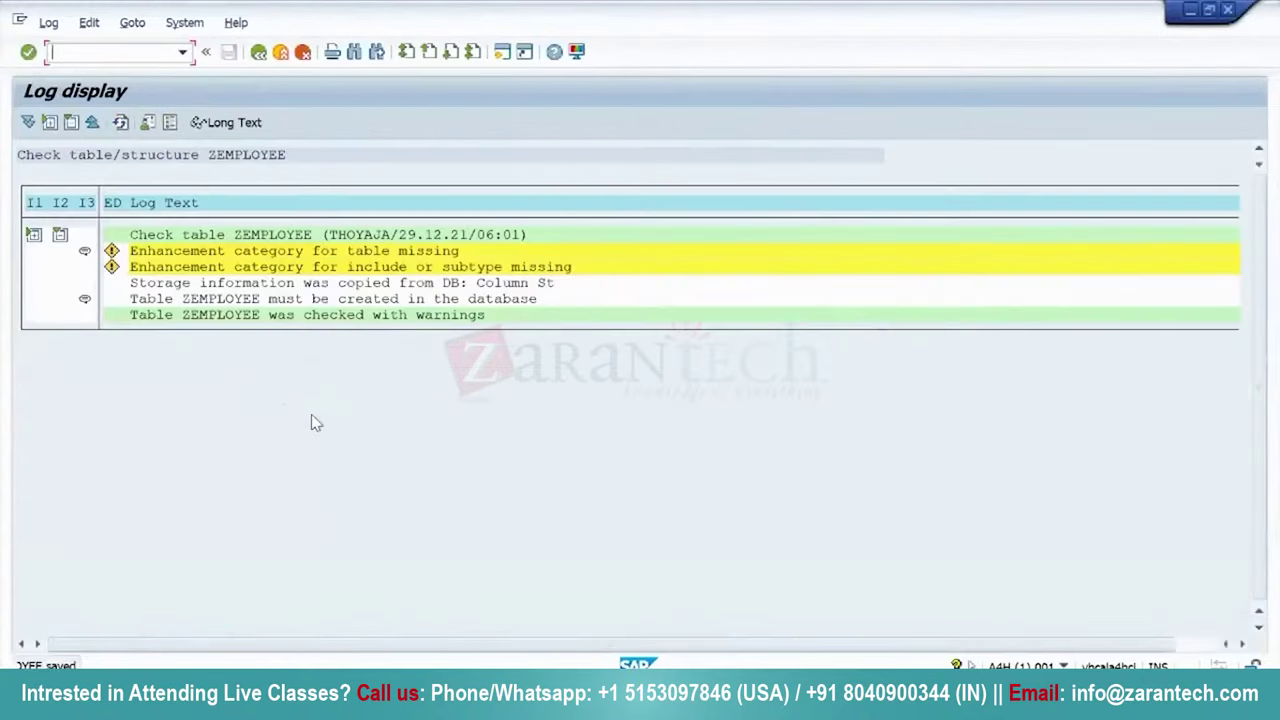
pyautogui.click(258, 53)
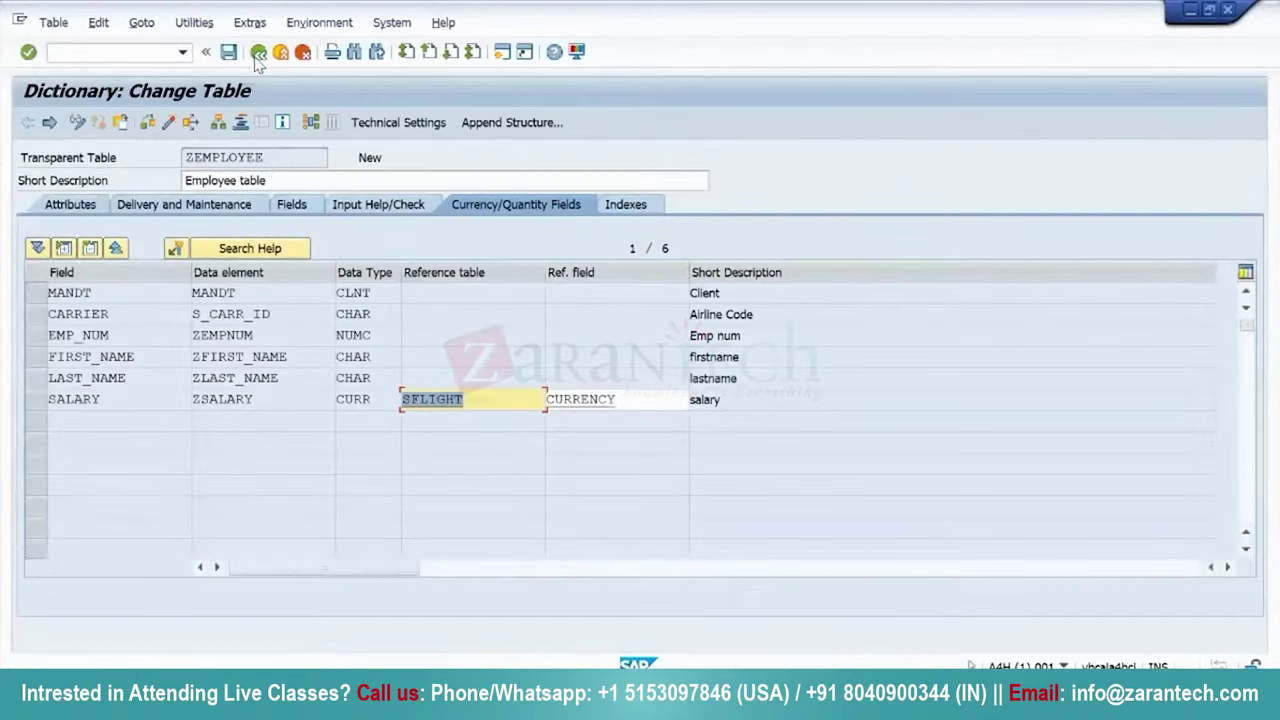
pyautogui.click(168, 124)
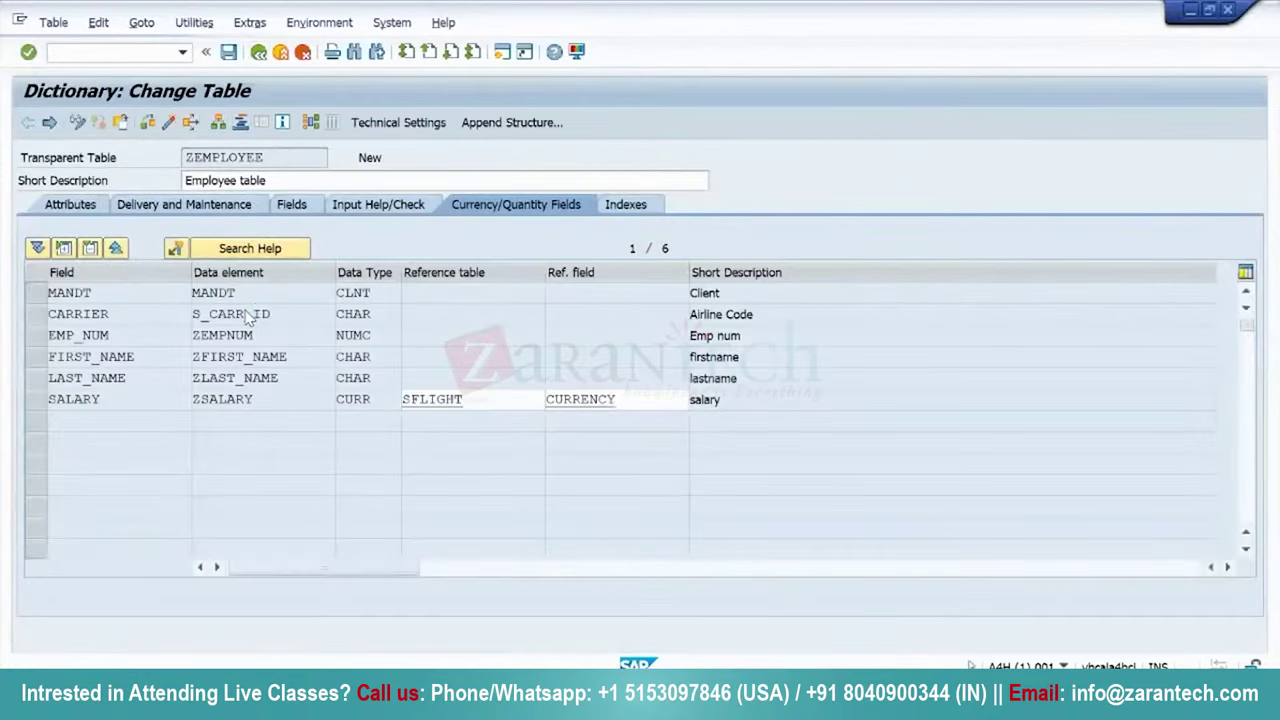
pyautogui.click(331, 393)
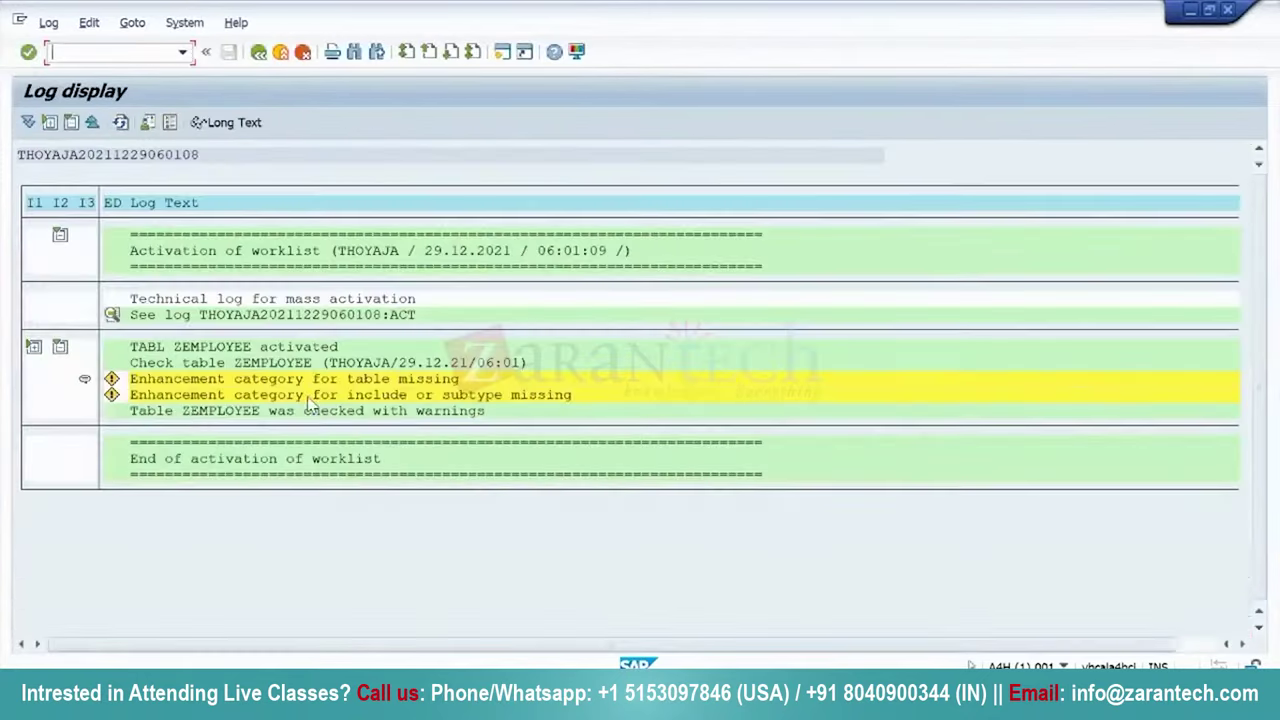
pyautogui.click(258, 52)
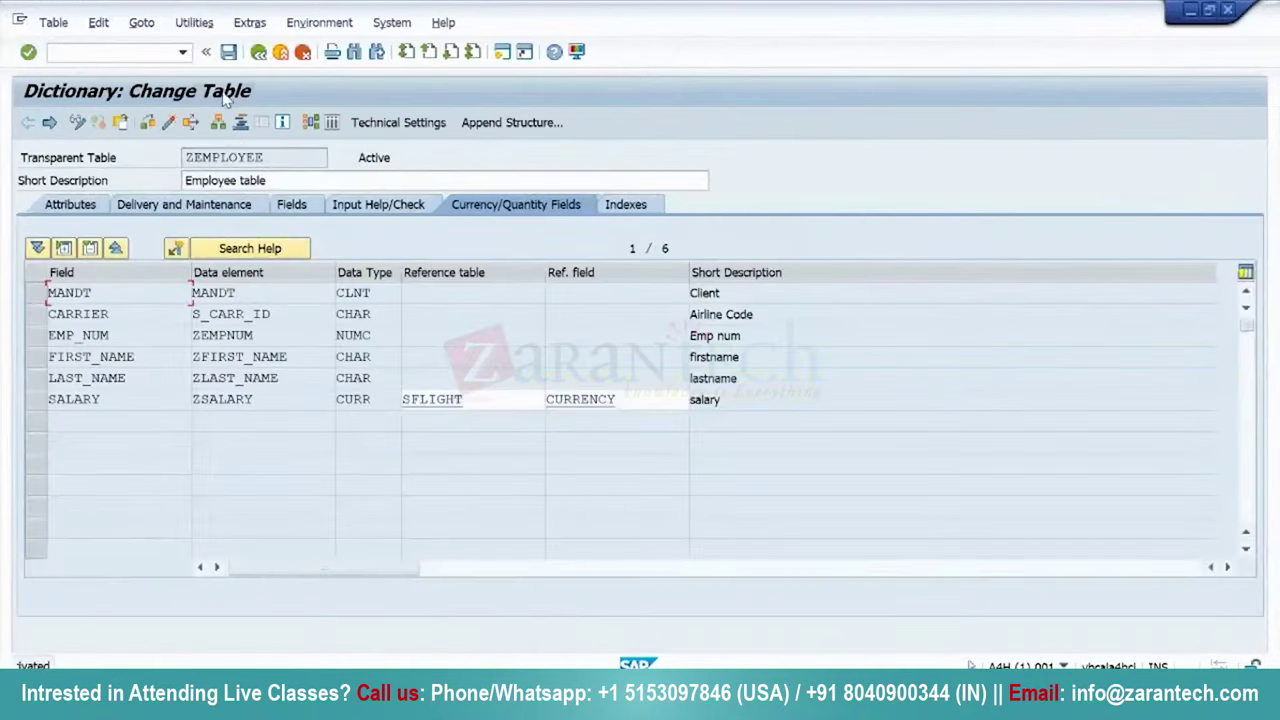
pyautogui.click(395, 123)
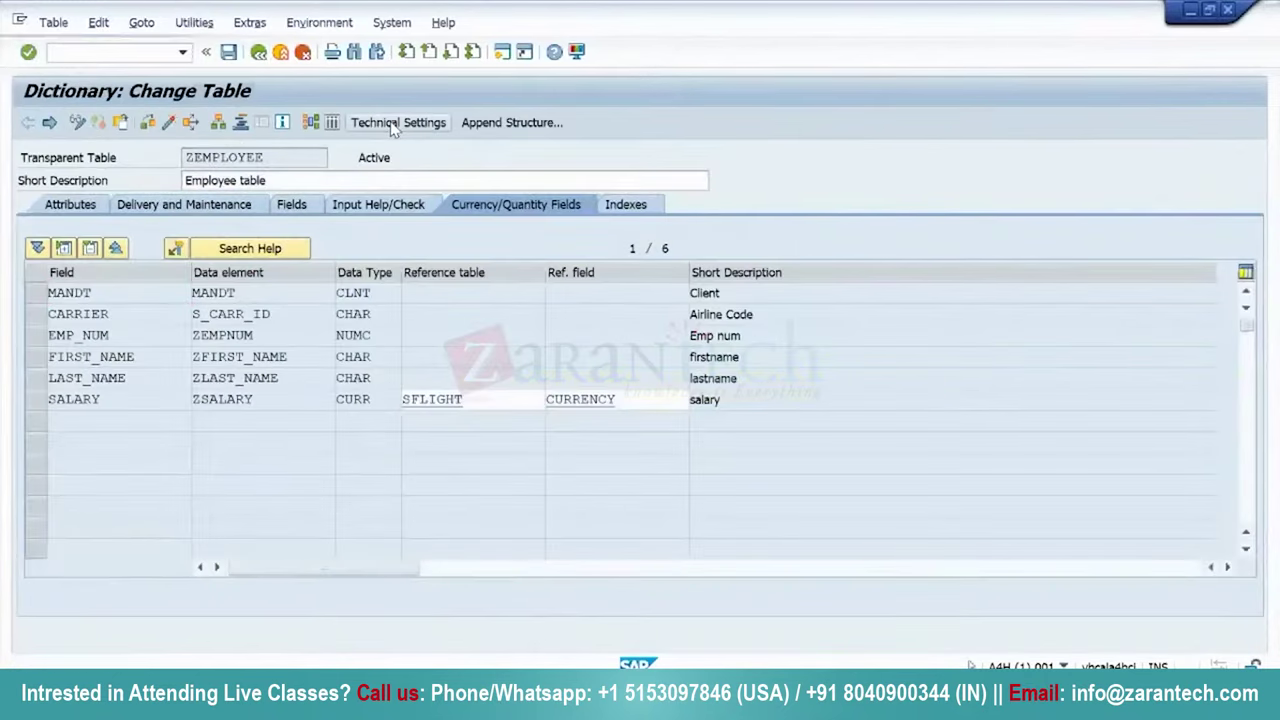
pyautogui.click(259, 53)
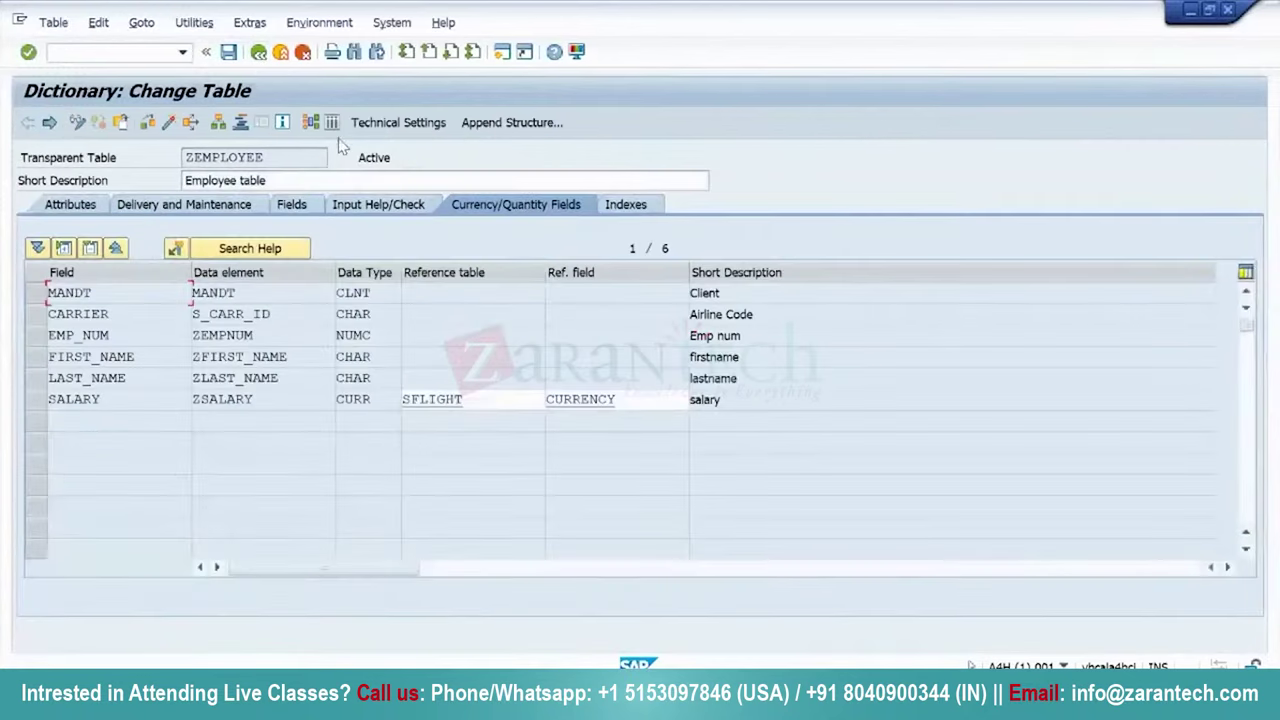
pyautogui.click(332, 122)
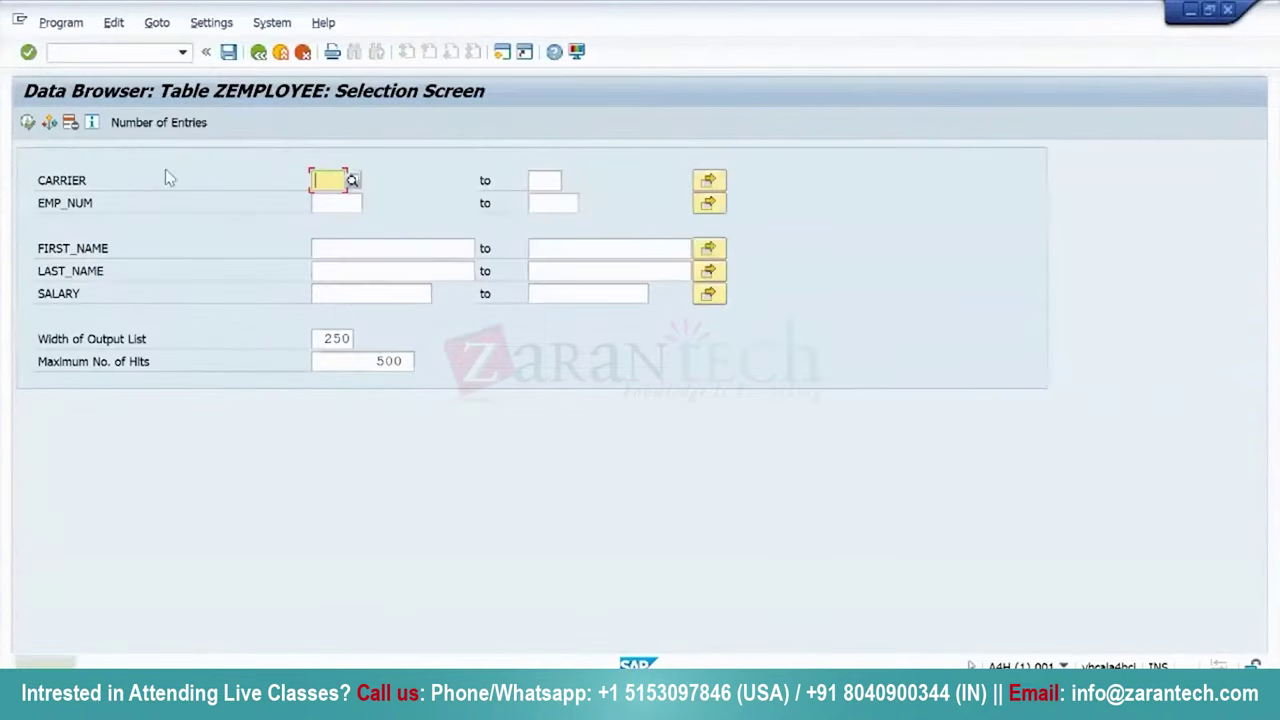
# Check the number of entries in ZEMPLOYEE and confirm it holds 0 rows.
pyautogui.click(200, 128)
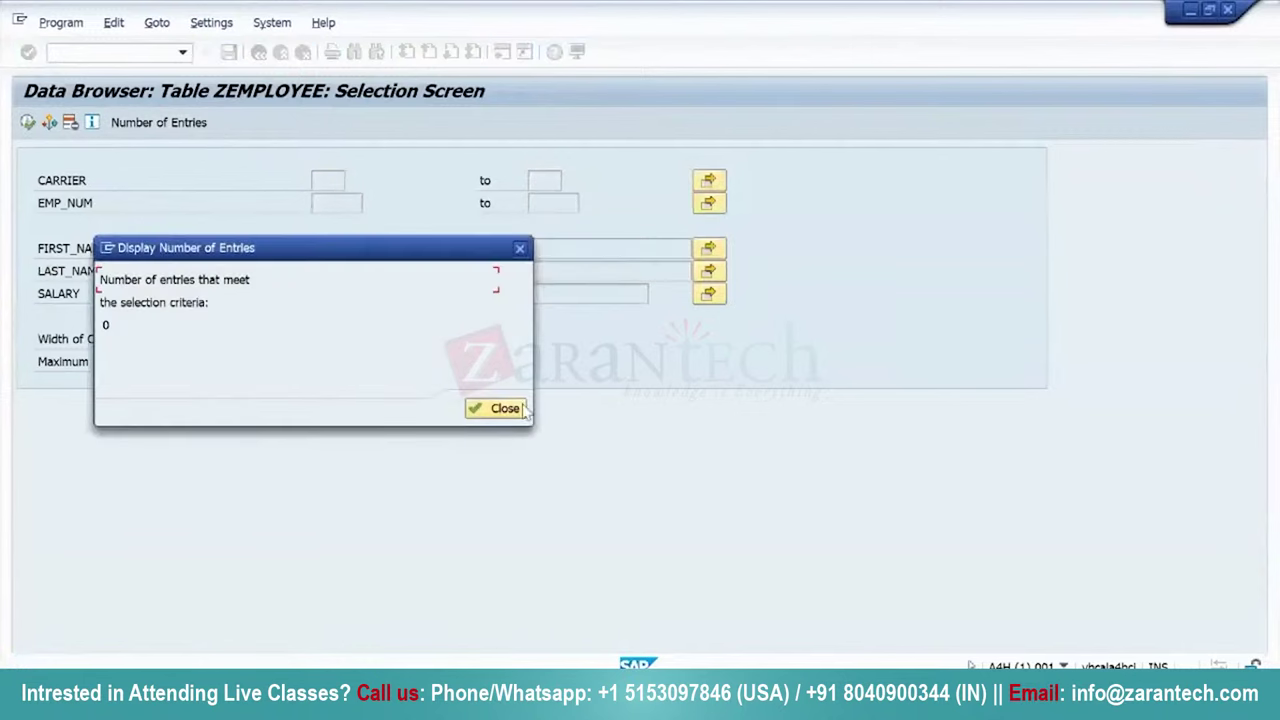
pyautogui.click(496, 408)
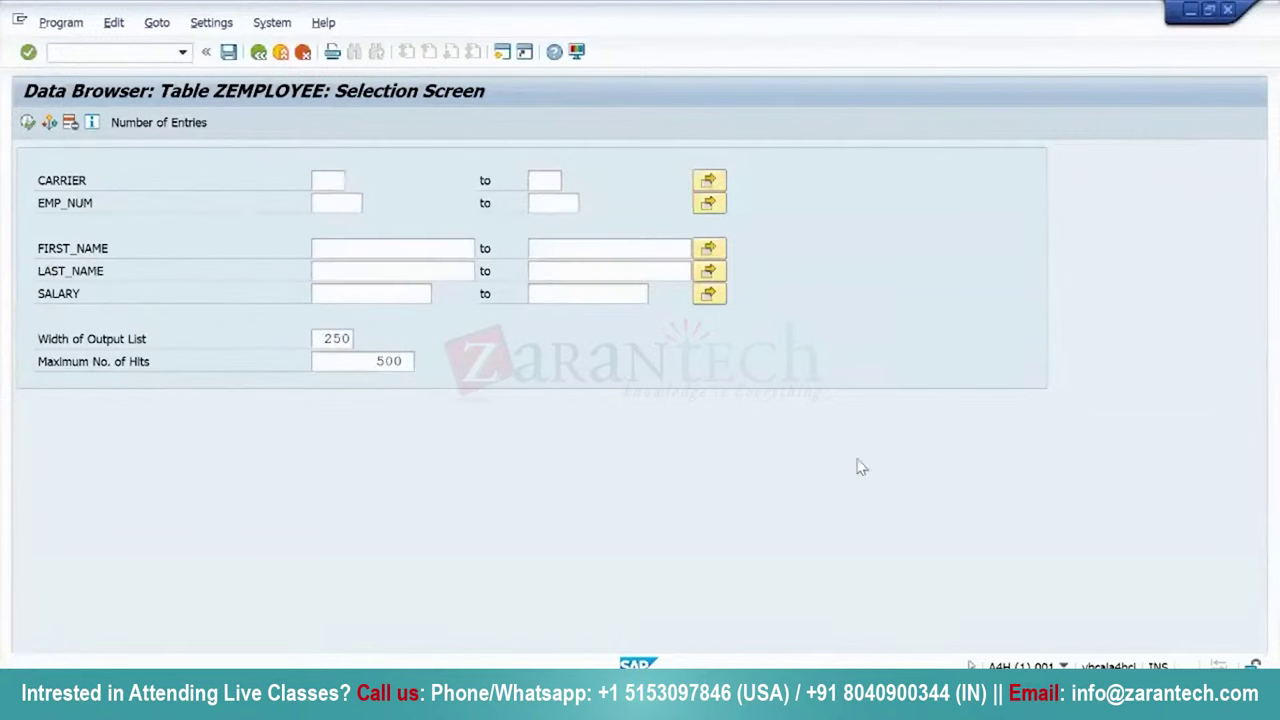
pyautogui.click(58, 22)
pyautogui.moveTo(110, 27)
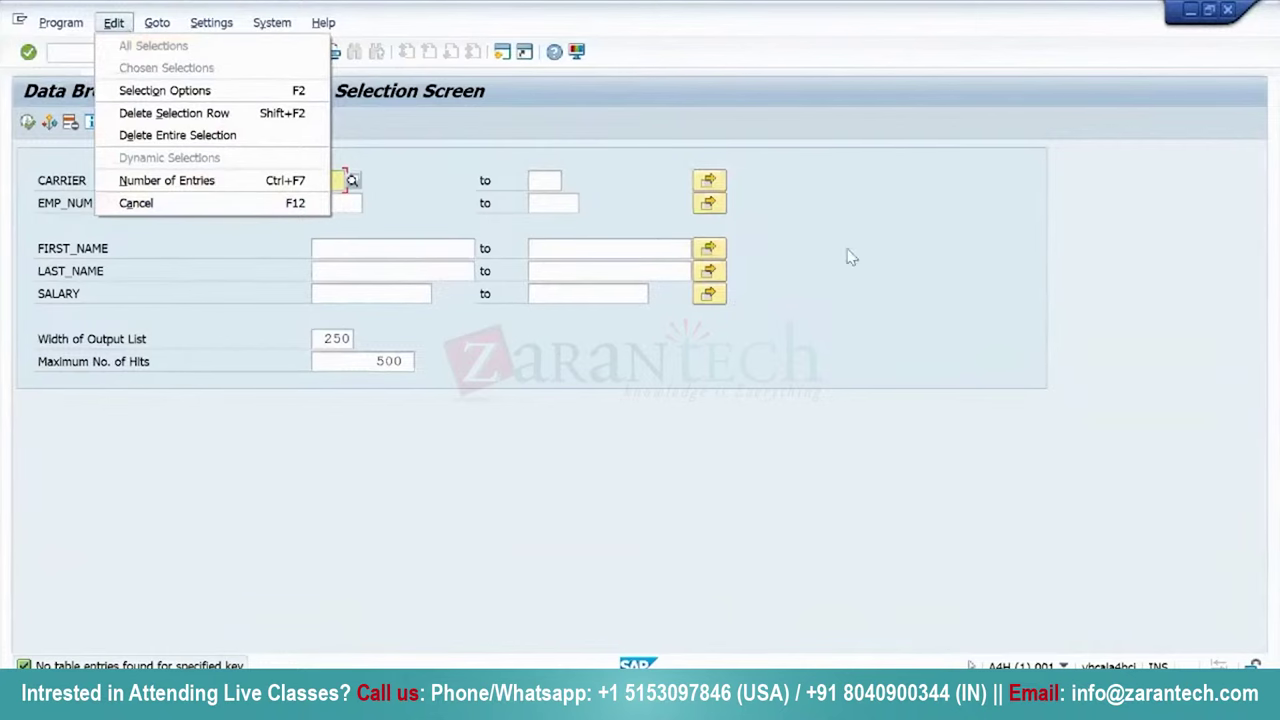
pyautogui.click(427, 553)
# Return to the ZEMPLOYEE table definition and show its field list with key flags.
pyautogui.click(258, 51)
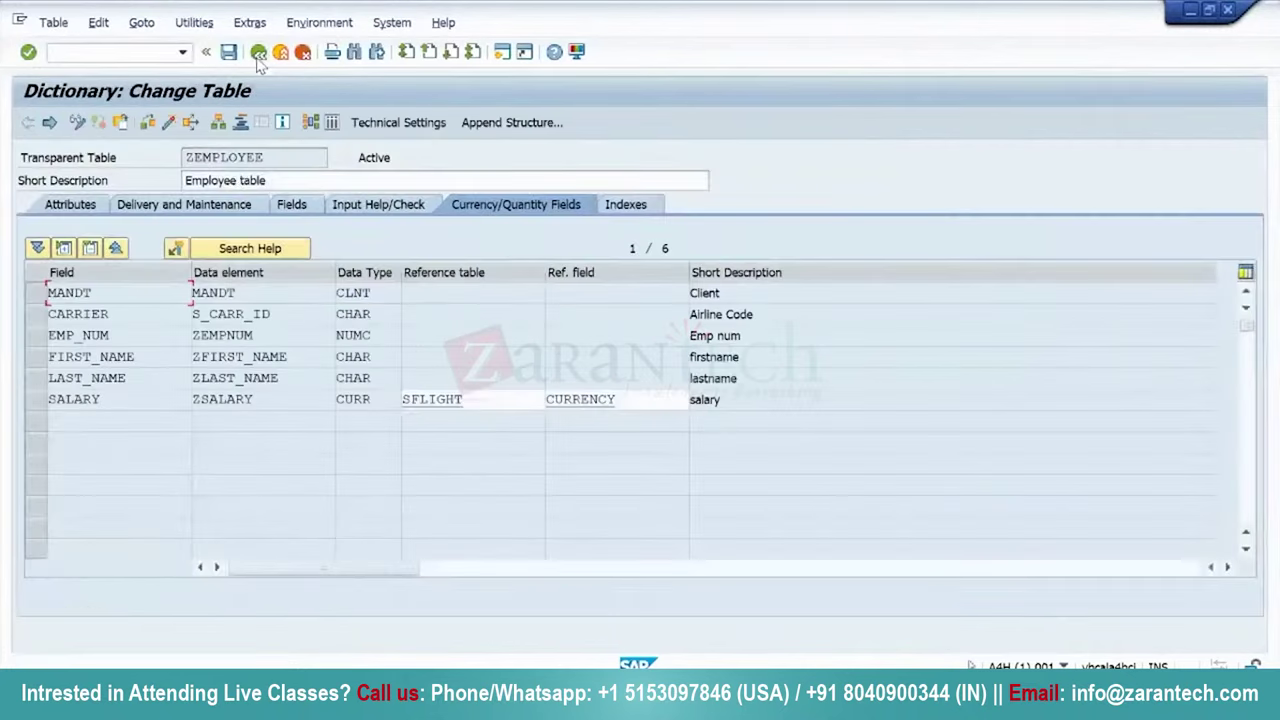
pyautogui.click(50, 24)
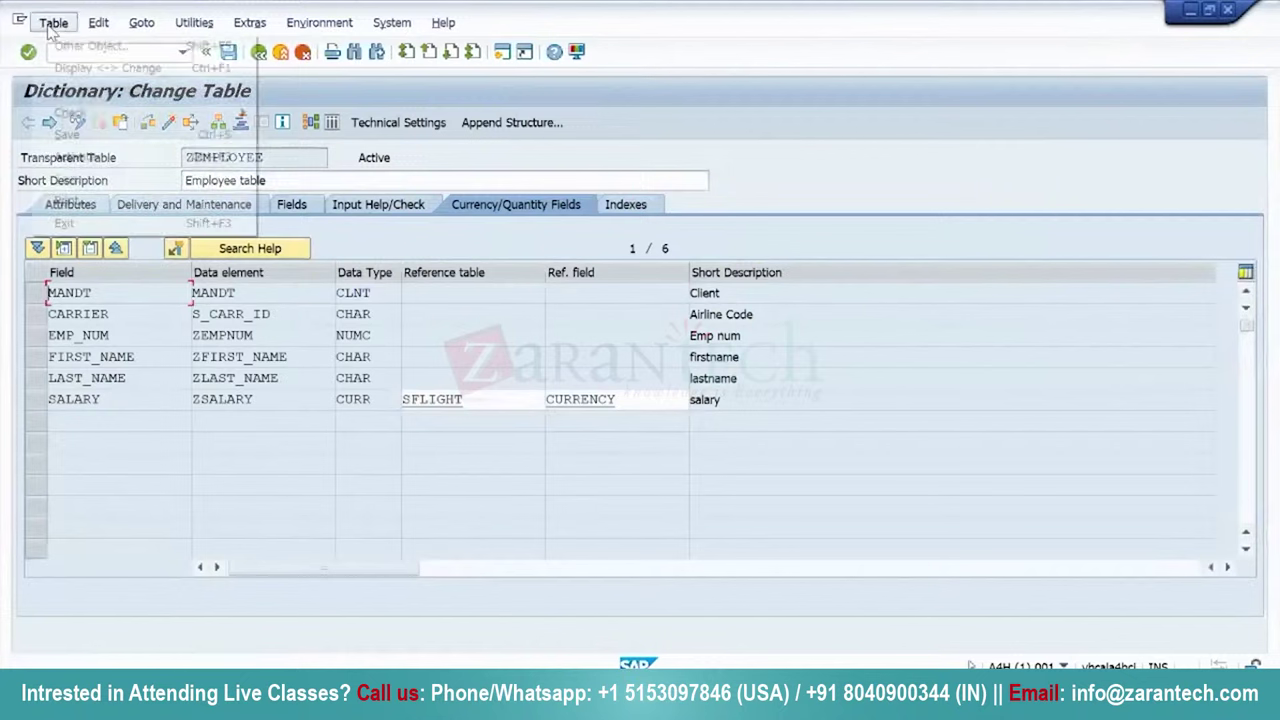
pyautogui.click(116, 402)
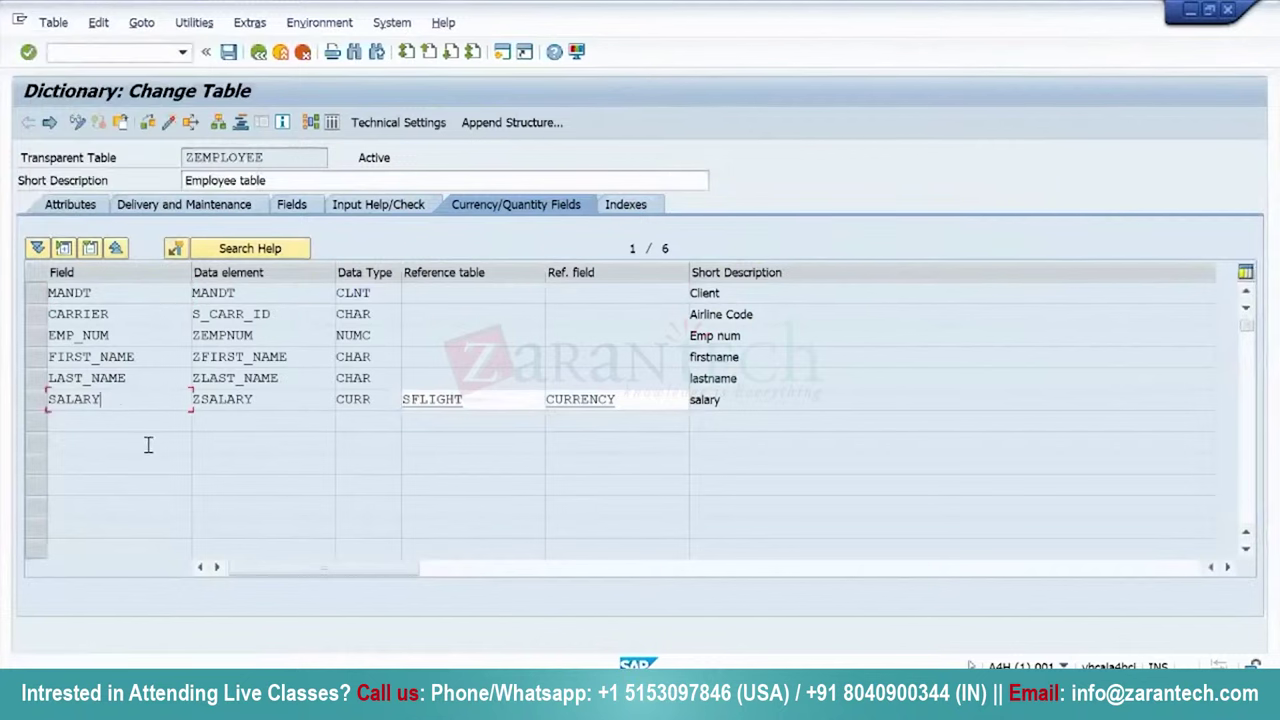
pyautogui.click(305, 205)
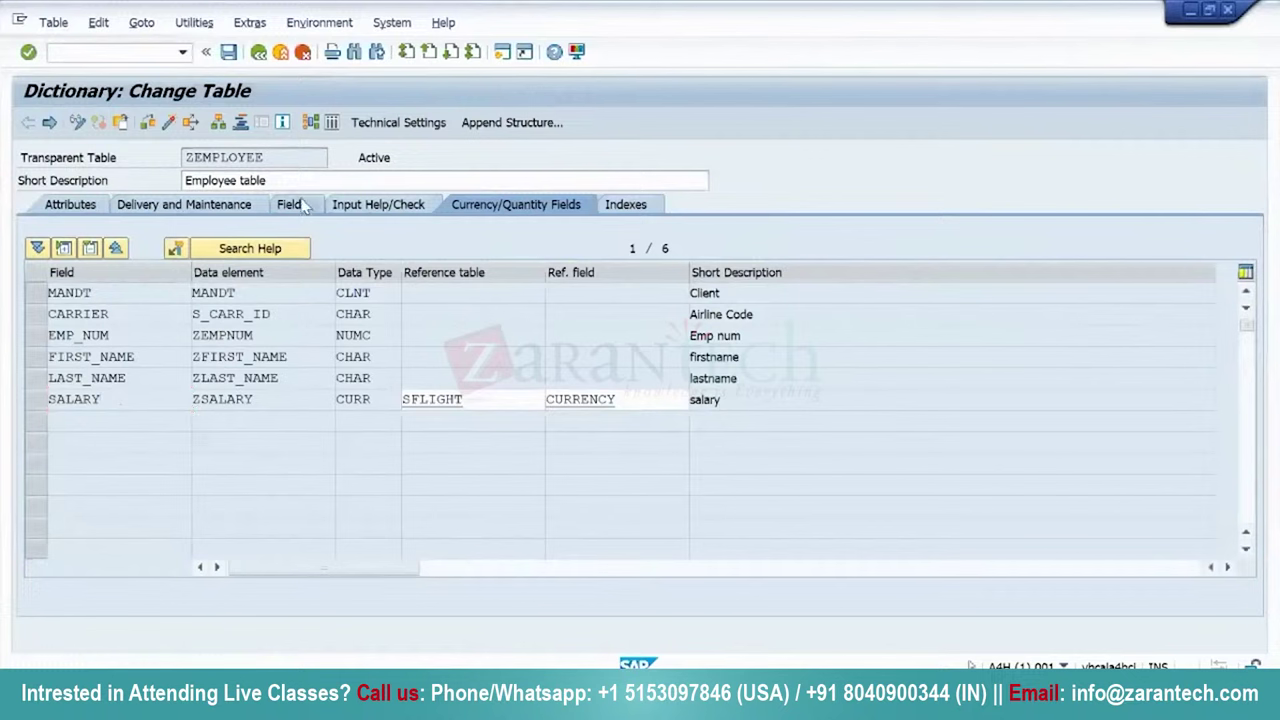
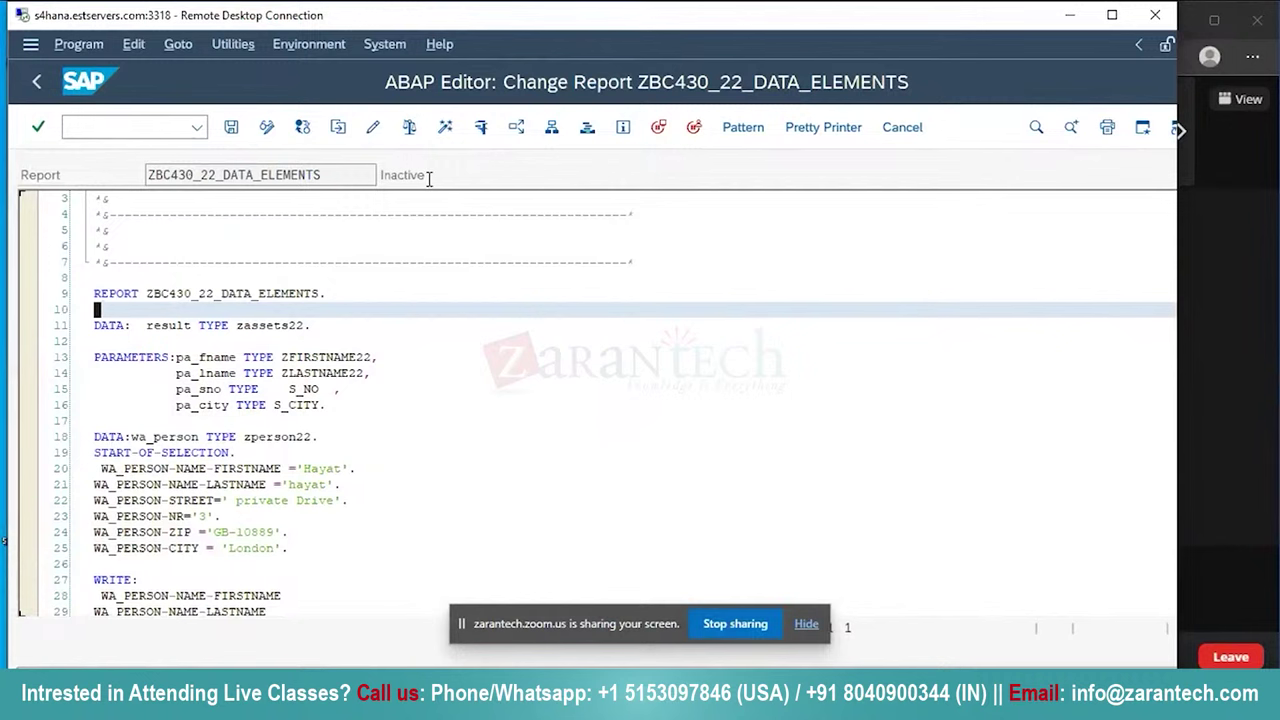
# Add commas after the WRITE fields on lines 28–32 and a period after WA_PERSON-CITY.
pyautogui.scroll(-2, 366, 509)
pyautogui.click(367, 532)
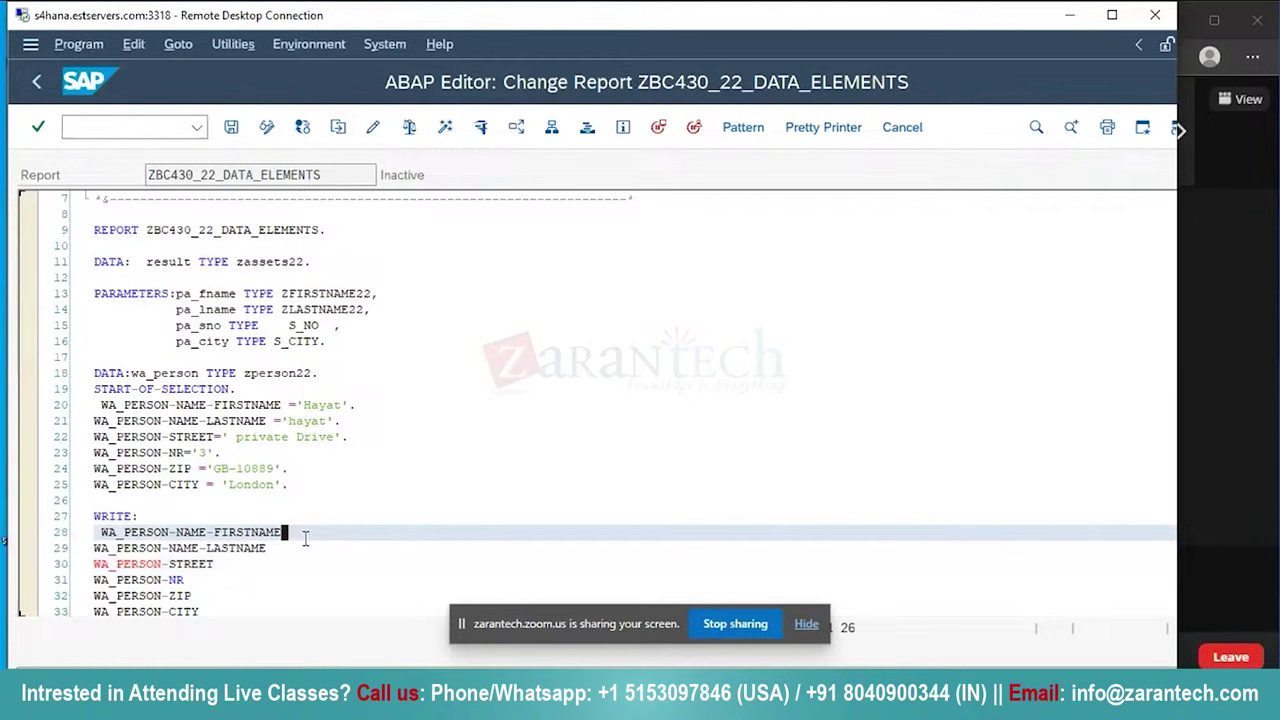
pyautogui.write(',')
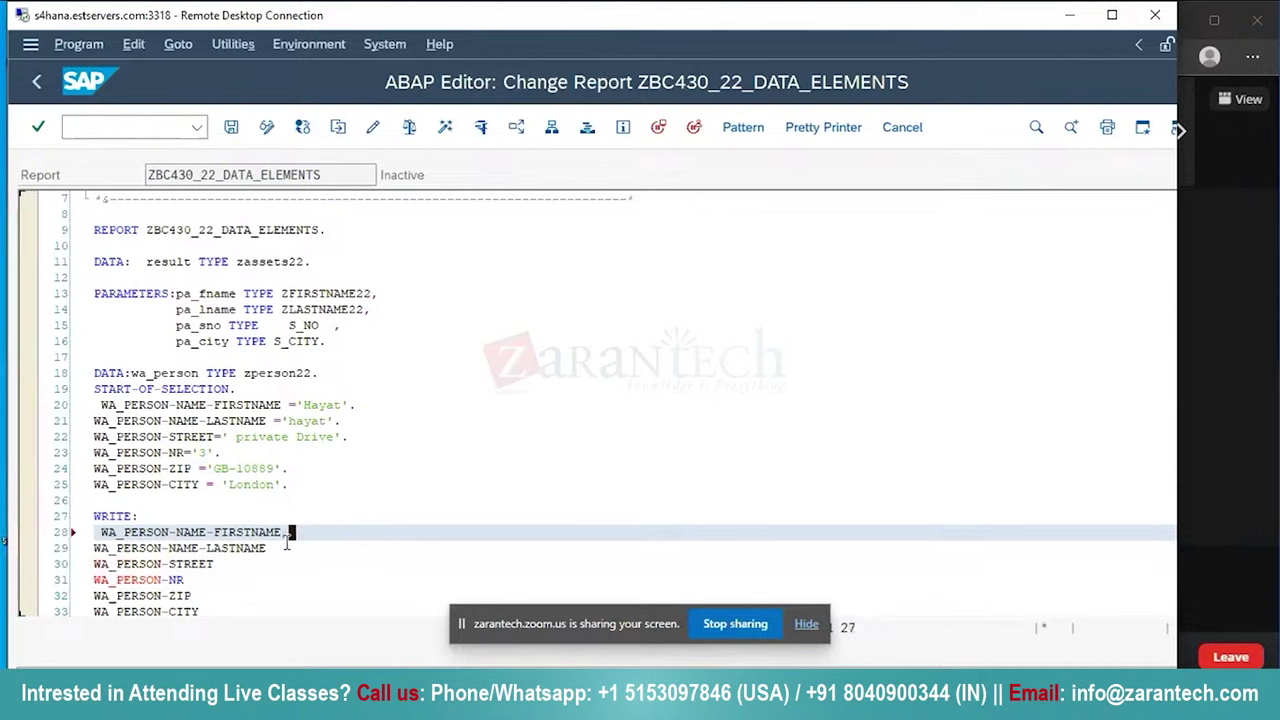
pyautogui.click(280, 547)
pyautogui.write(',')
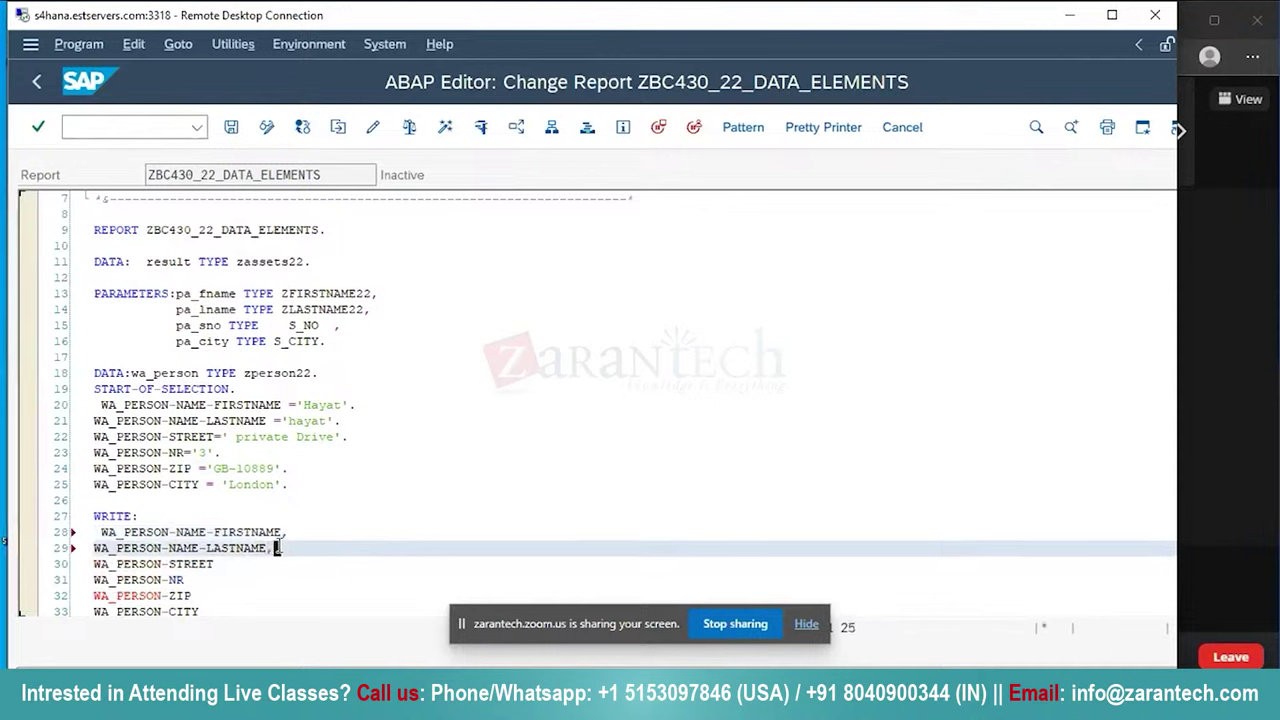
pyautogui.click(234, 562)
pyautogui.write(',')
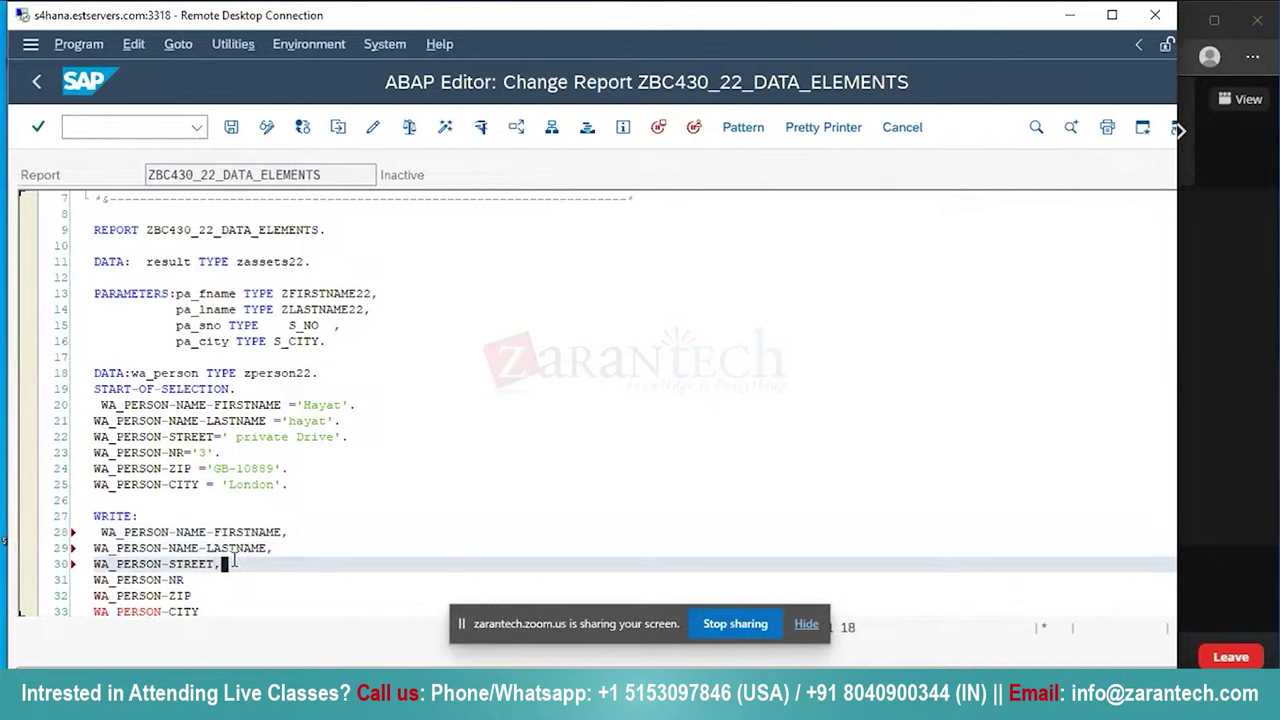
pyautogui.click(197, 578)
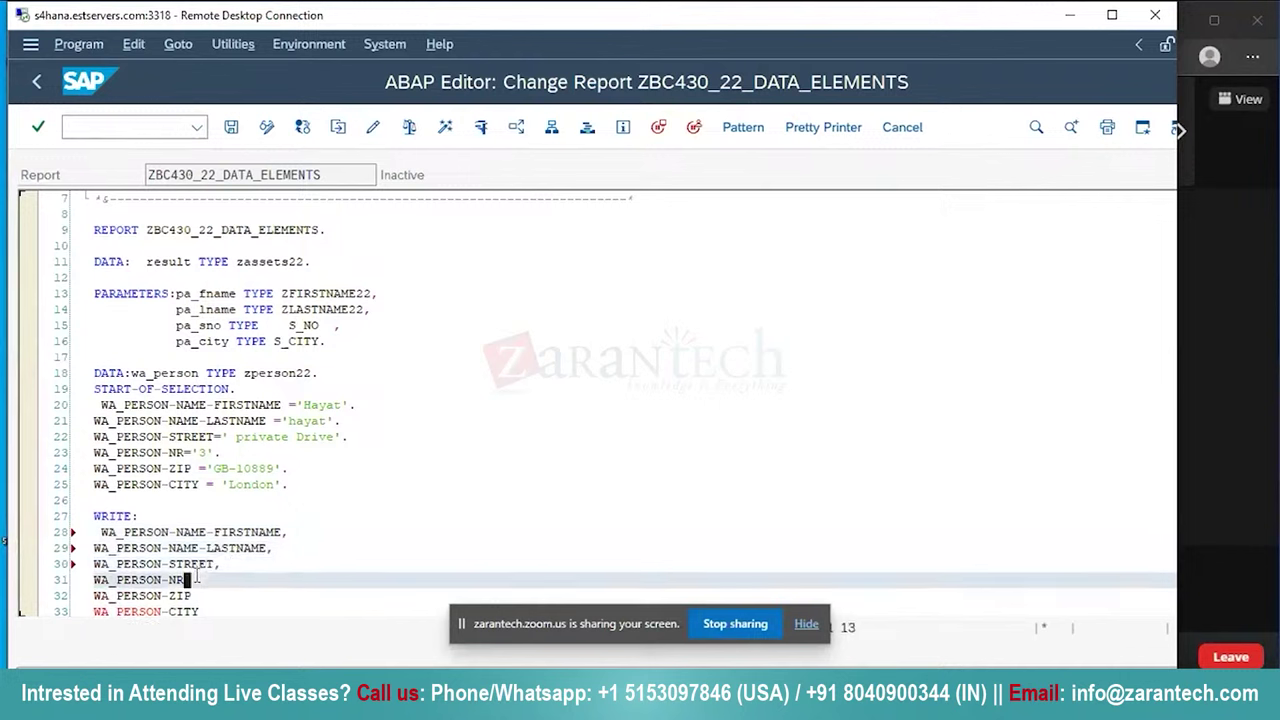
pyautogui.write(',')
pyautogui.click(197, 596)
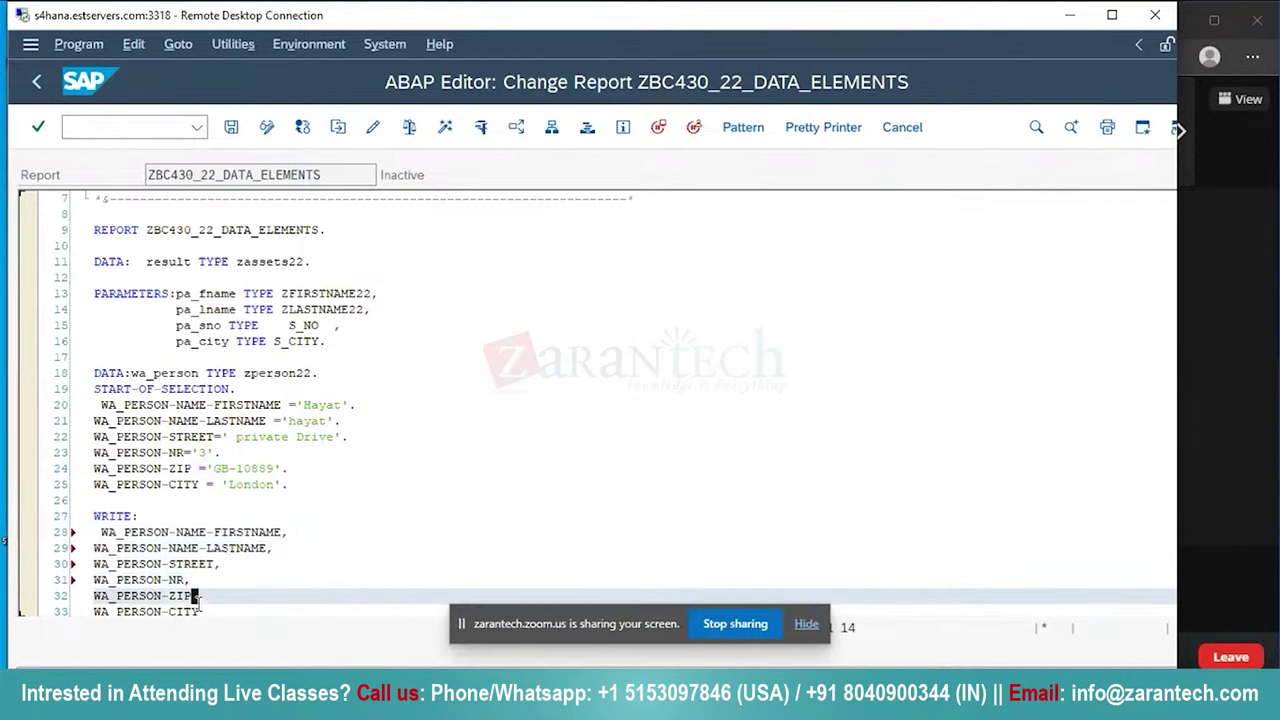
pyautogui.write(',')
pyautogui.click(214, 613)
pyautogui.write('.')
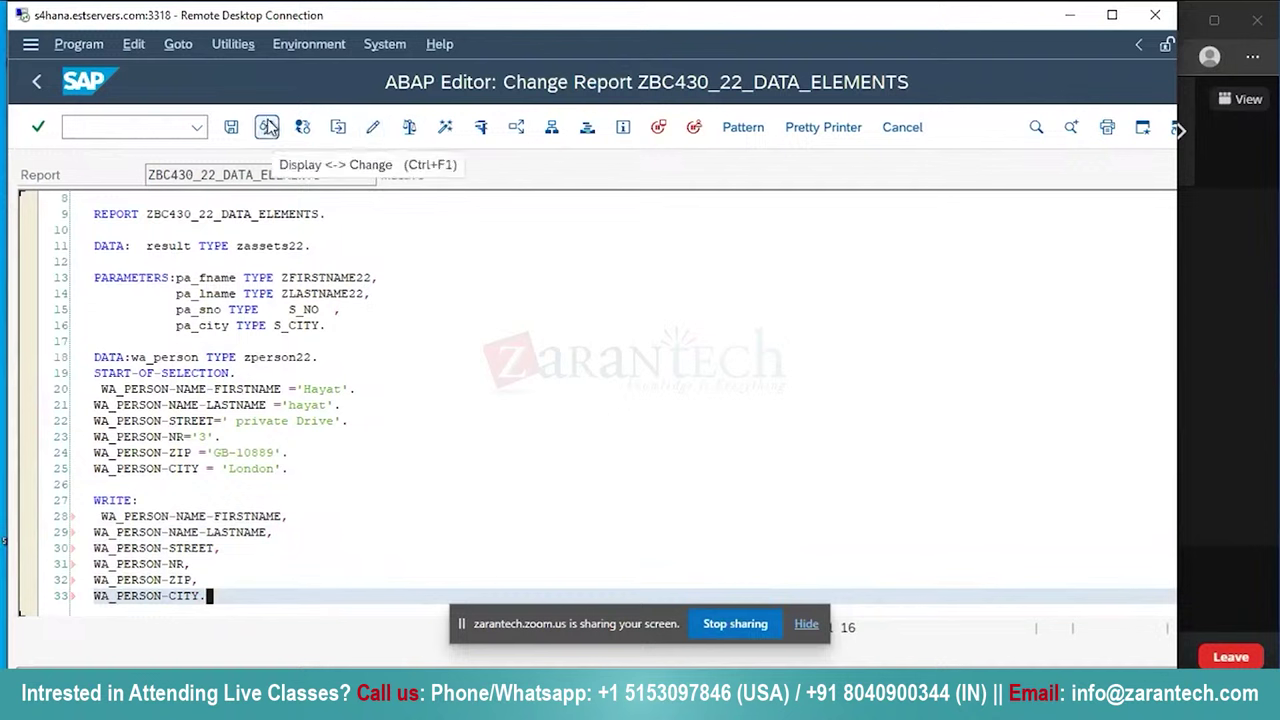
# Run the syntax check and fix the faulty STREET assignment on line 22.
pyautogui.hotkey('ctrl', 'F2')
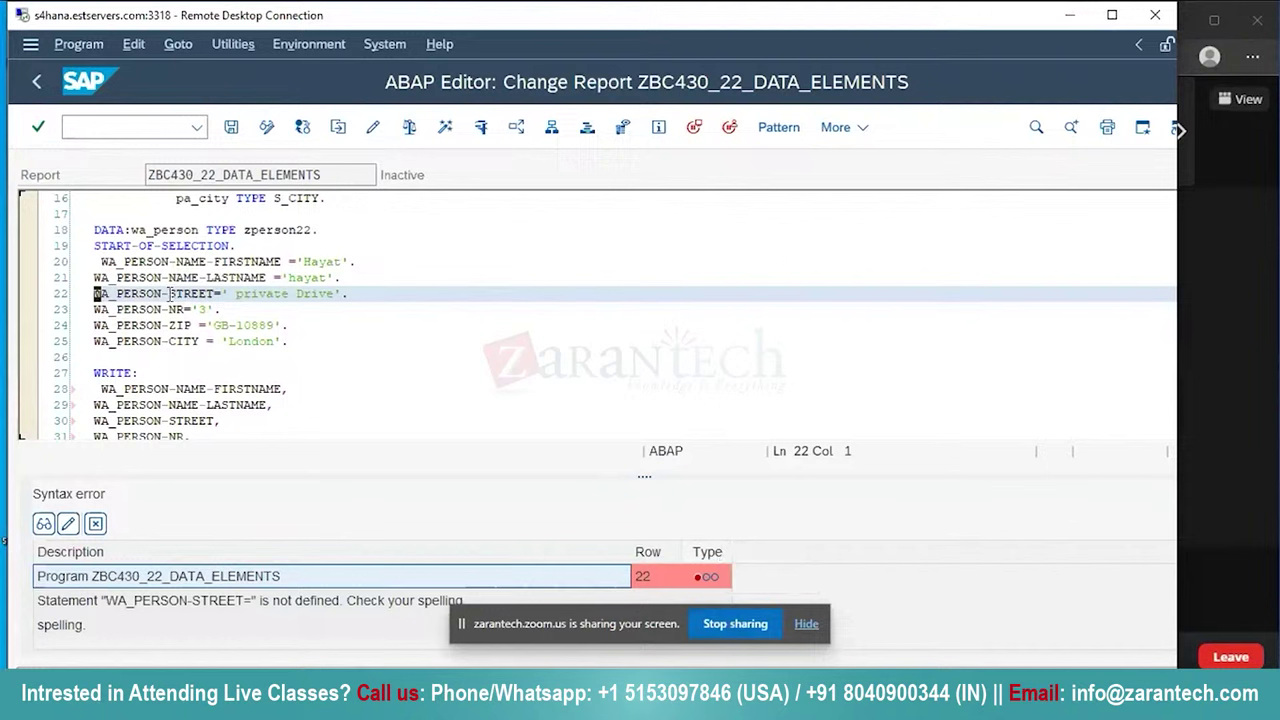
pyautogui.click(170, 293)
pyautogui.click(217, 293)
pyautogui.moveTo(215, 290); pyautogui.dragTo(348, 297)
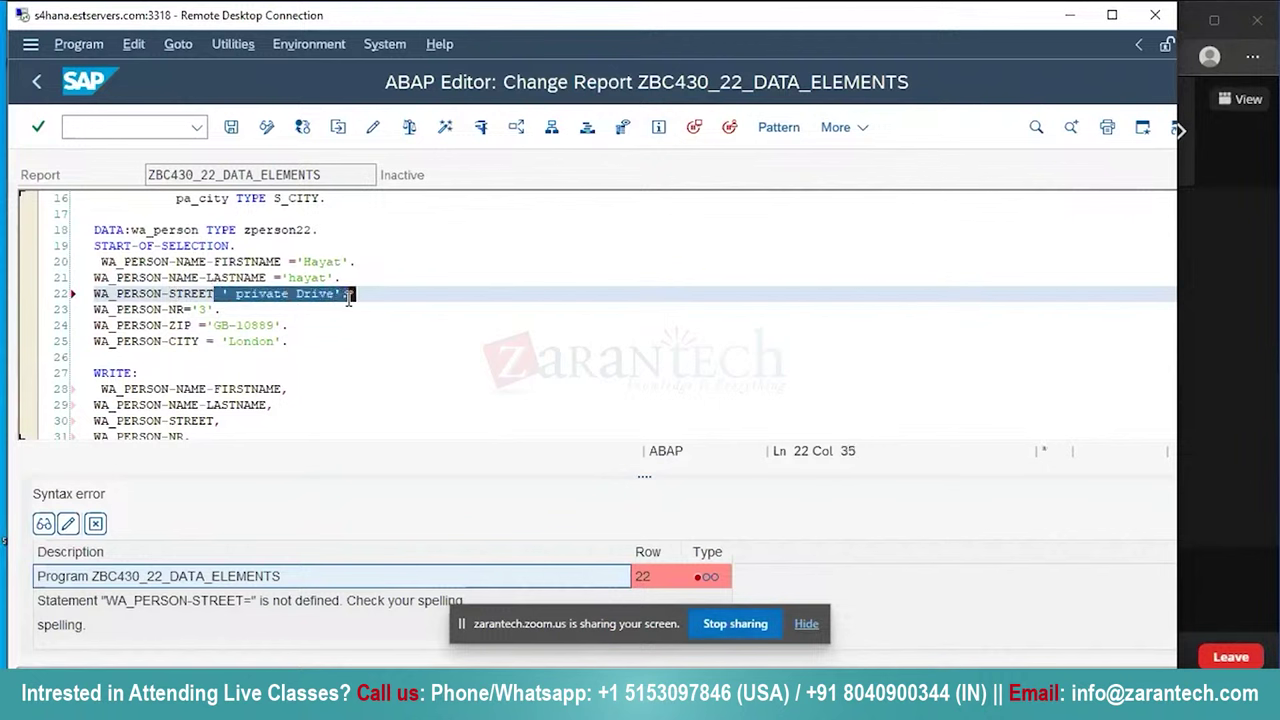
pyautogui.click(349, 298)
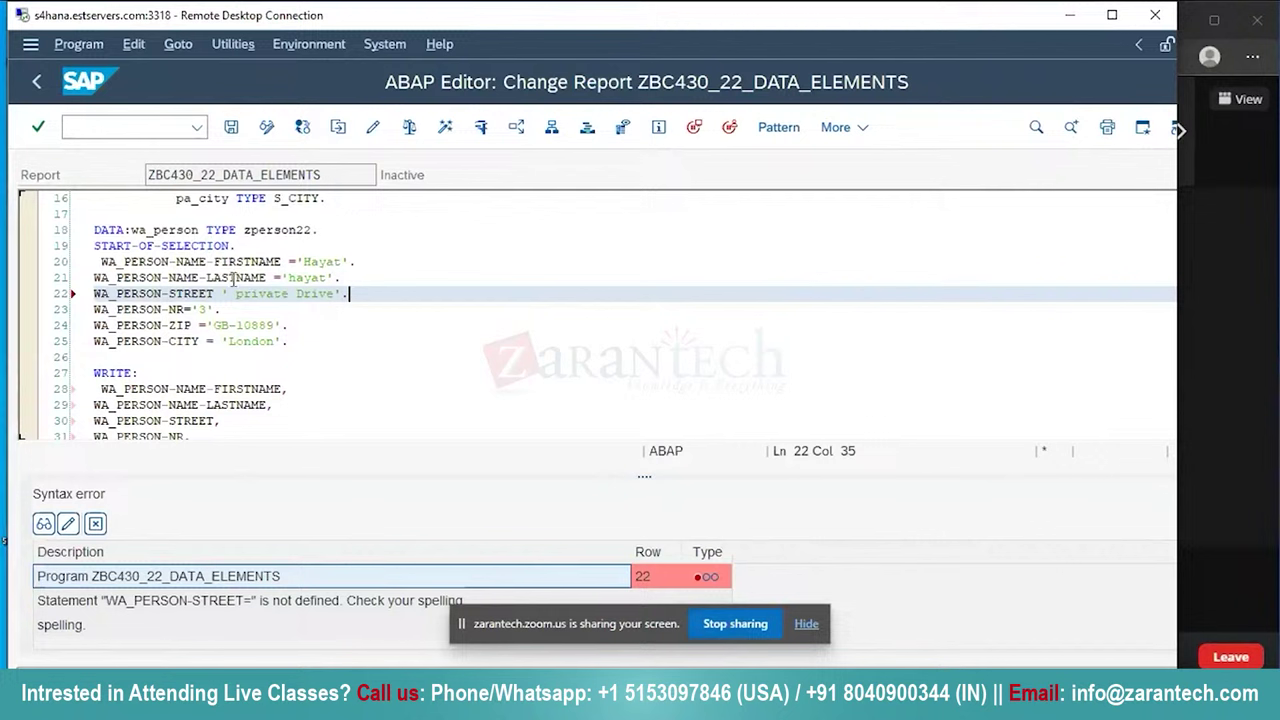
pyautogui.press('Left')
pyautogui.press('Left')
pyautogui.press('Left')
pyautogui.press('Left')
pyautogui.press('Left')
pyautogui.press('Left')
pyautogui.press('Left')
pyautogui.press('Left')
pyautogui.press('Left')
pyautogui.press('Left')
pyautogui.press('Left')
pyautogui.press('Left')
pyautogui.press('Left')
pyautogui.press('Left')
pyautogui.press('Left')
pyautogui.press('Left')
pyautogui.press('Left')
pyautogui.press('Left')
pyautogui.press('Left')
pyautogui.press('Left')
pyautogui.press('Left')
pyautogui.press('Left')
pyautogui.press('Left')
pyautogui.press('Right')
pyautogui.press('Right')
pyautogui.press('Right')
pyautogui.press('Right')
pyautogui.press('Right')
pyautogui.press('Right')
pyautogui.press('Left')
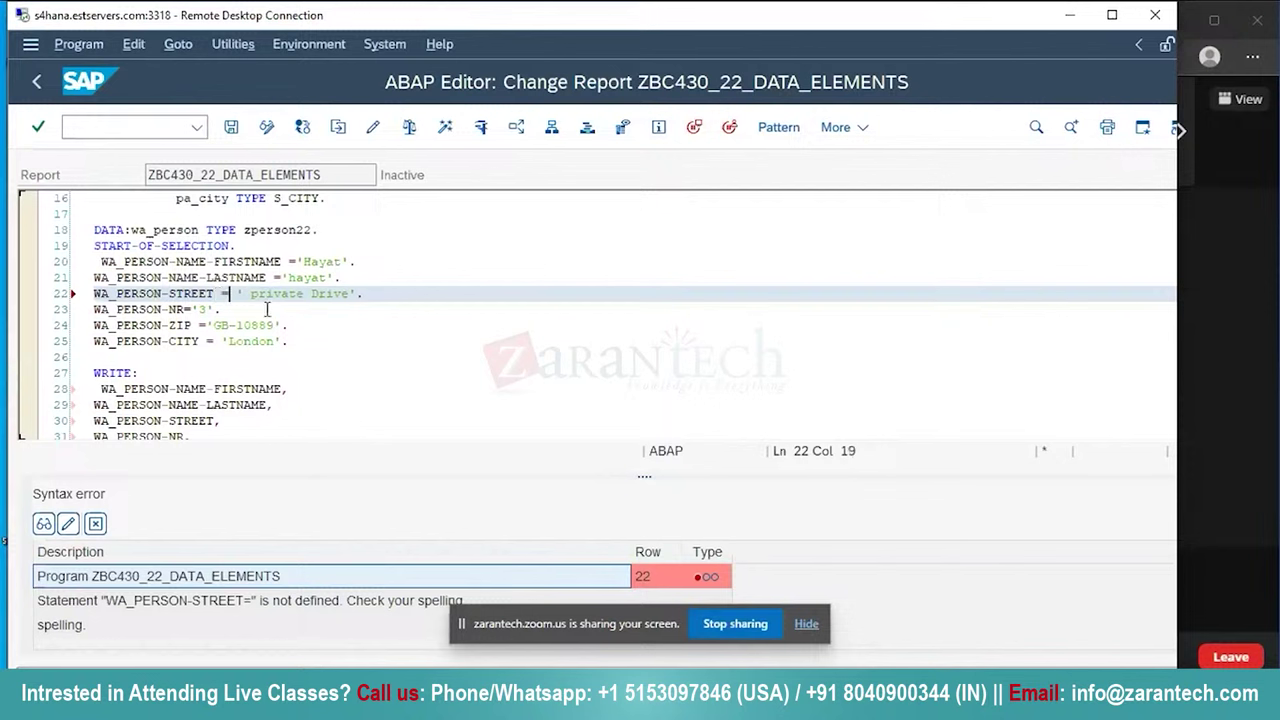
# Put spaces around = on lines 20, 21, 23 and 24, then save and activate the report.
pyautogui.click(283, 278)
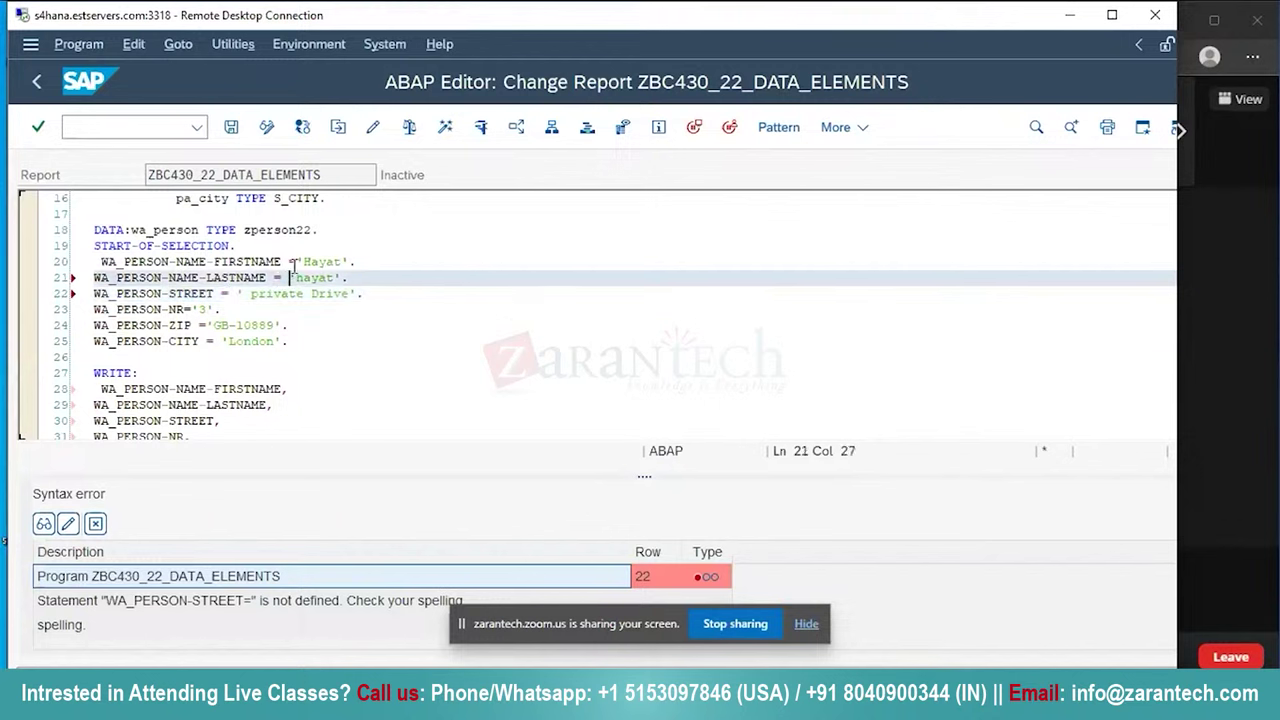
pyautogui.click(297, 261)
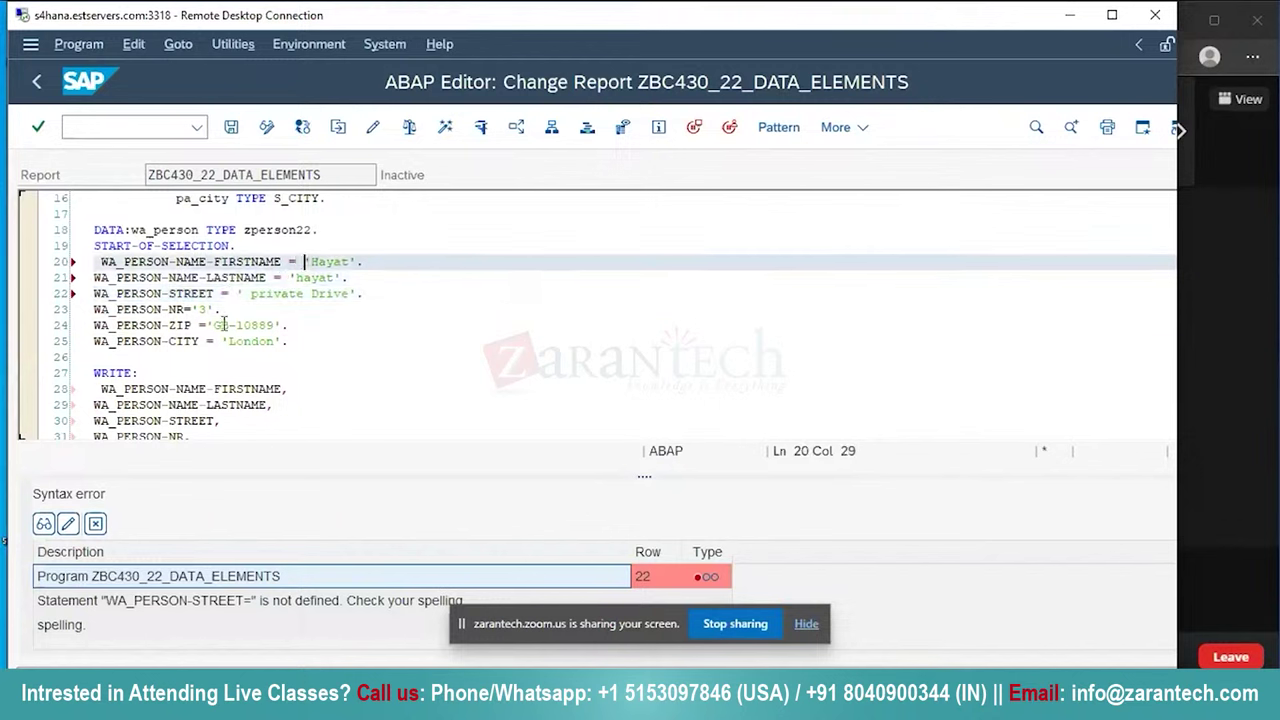
pyautogui.click(192, 309)
pyautogui.press('Left')
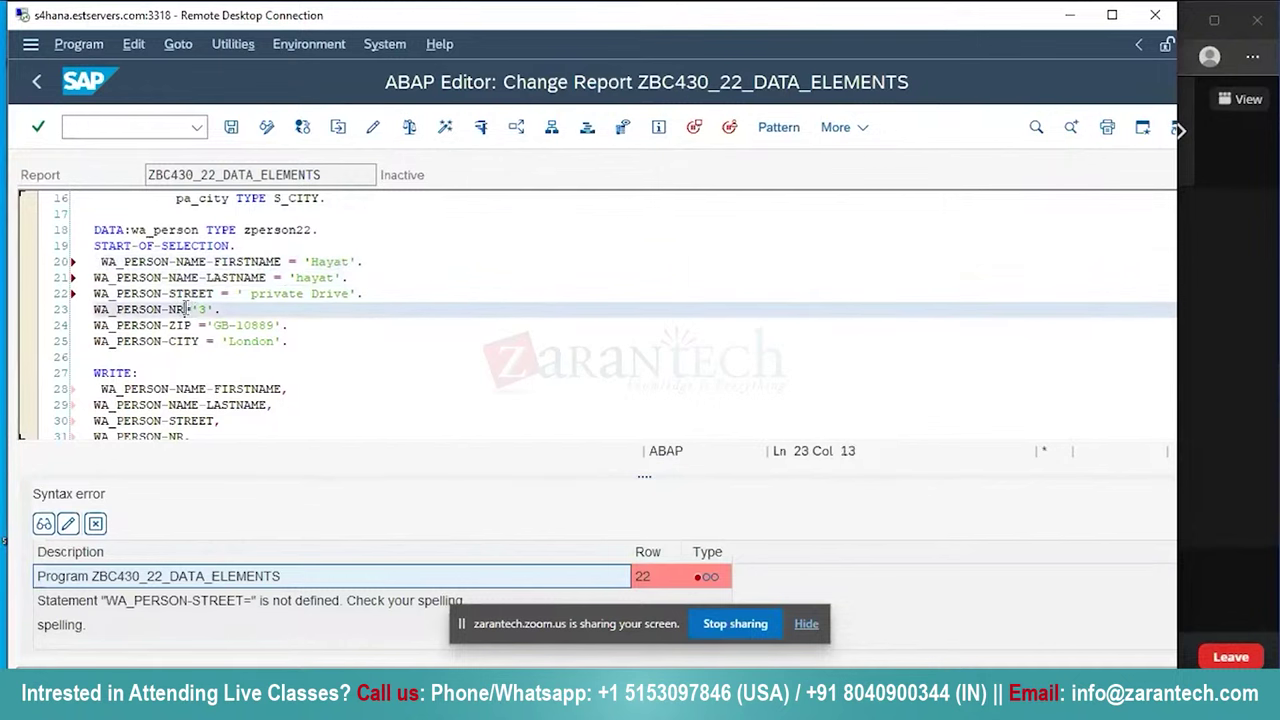
pyautogui.click(210, 326)
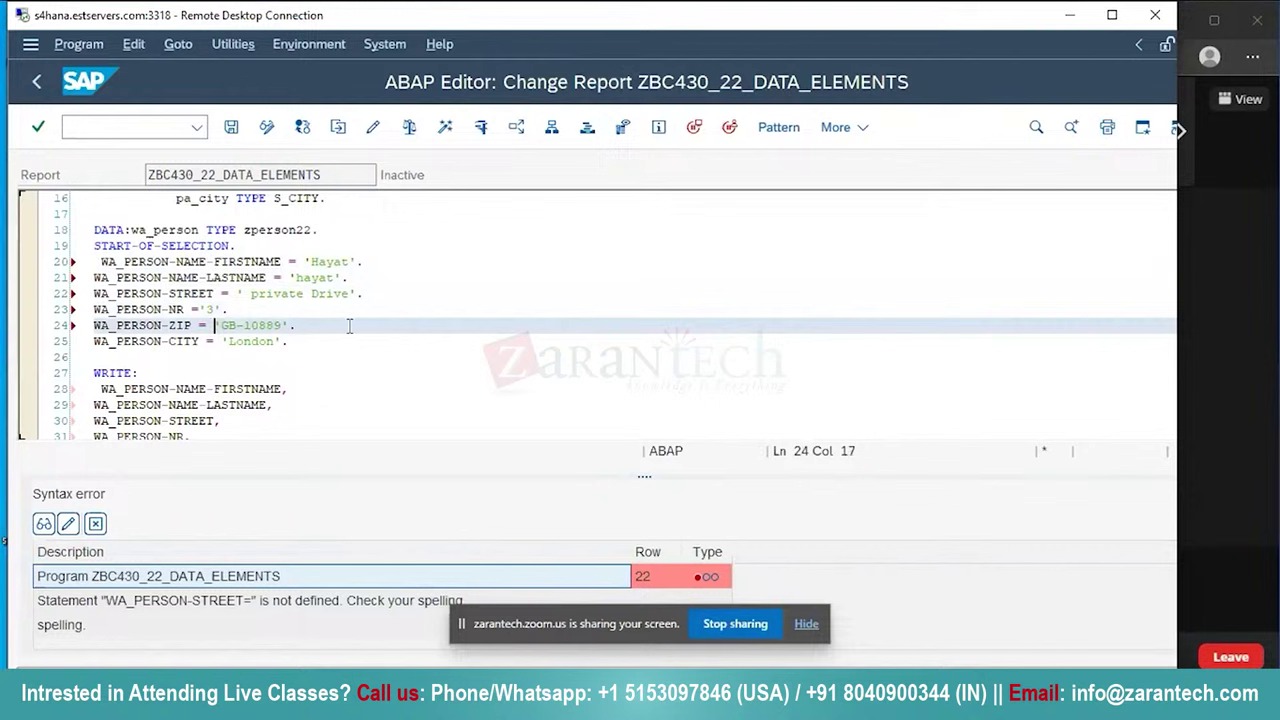
pyautogui.click(230, 128)
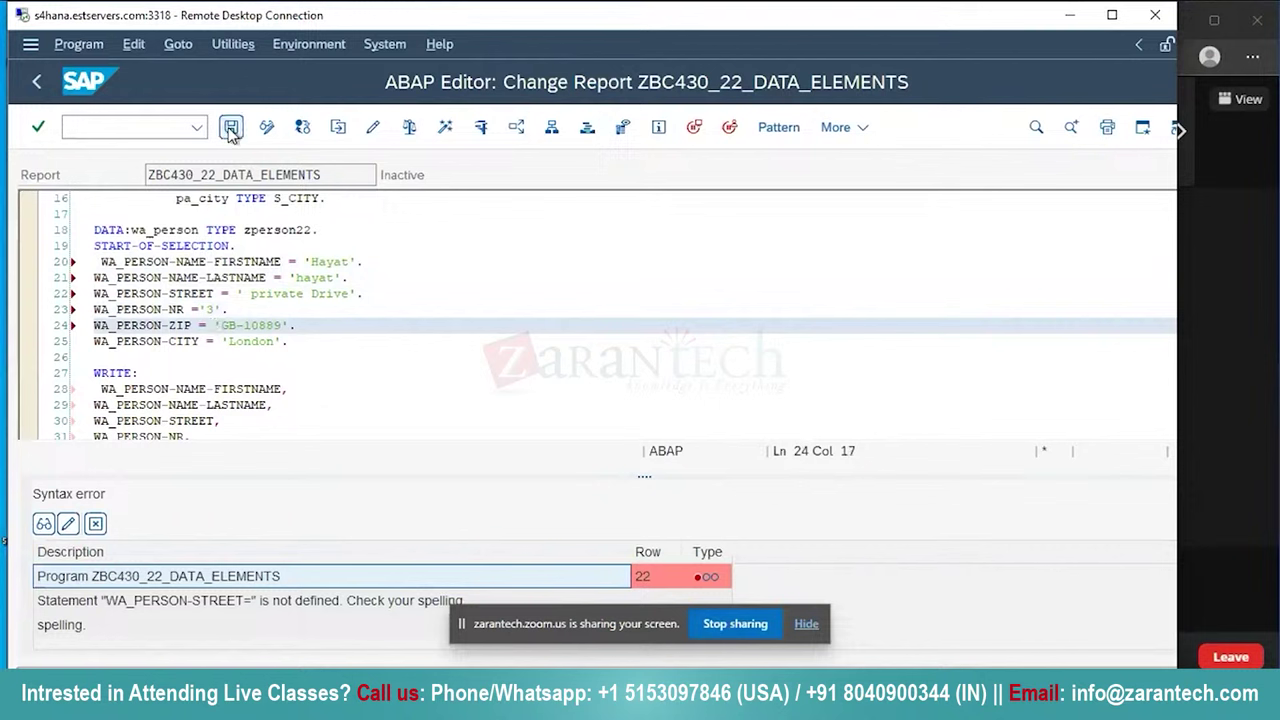
pyautogui.click(446, 128)
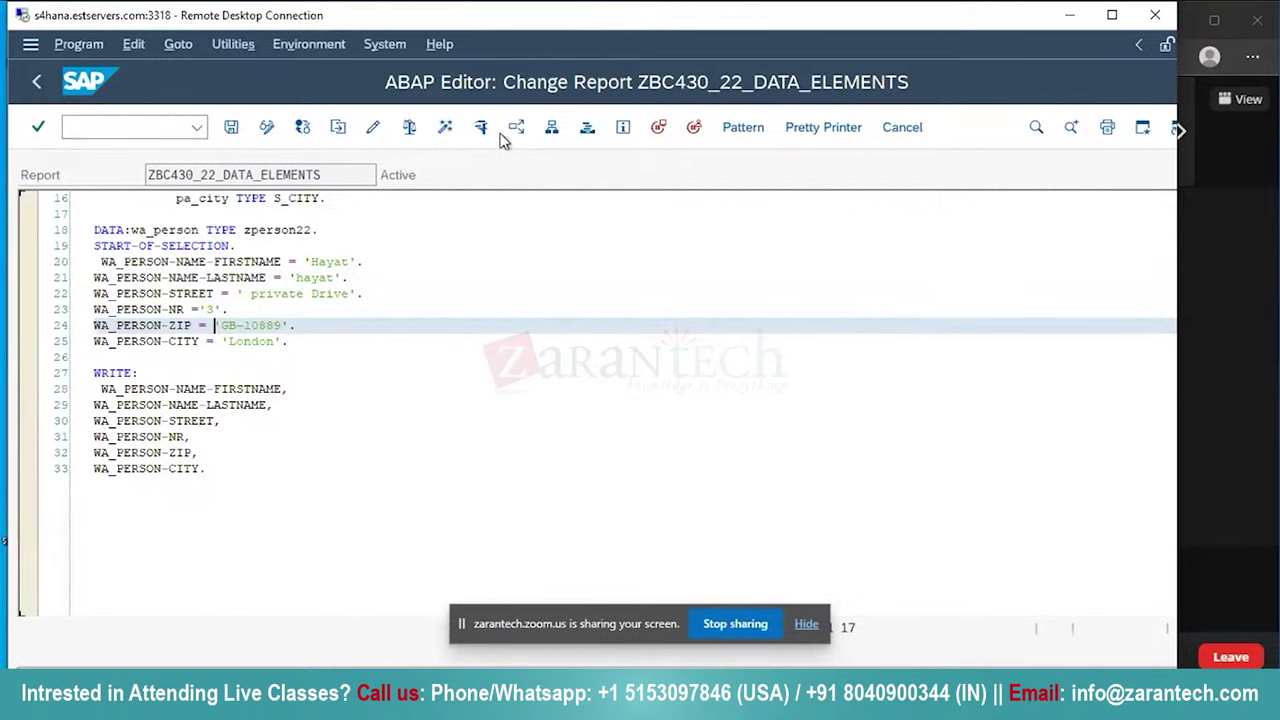
# Run the report and fill in a first name, last name 'h', serial number 2 and city GG.
pyautogui.click(100, 46)
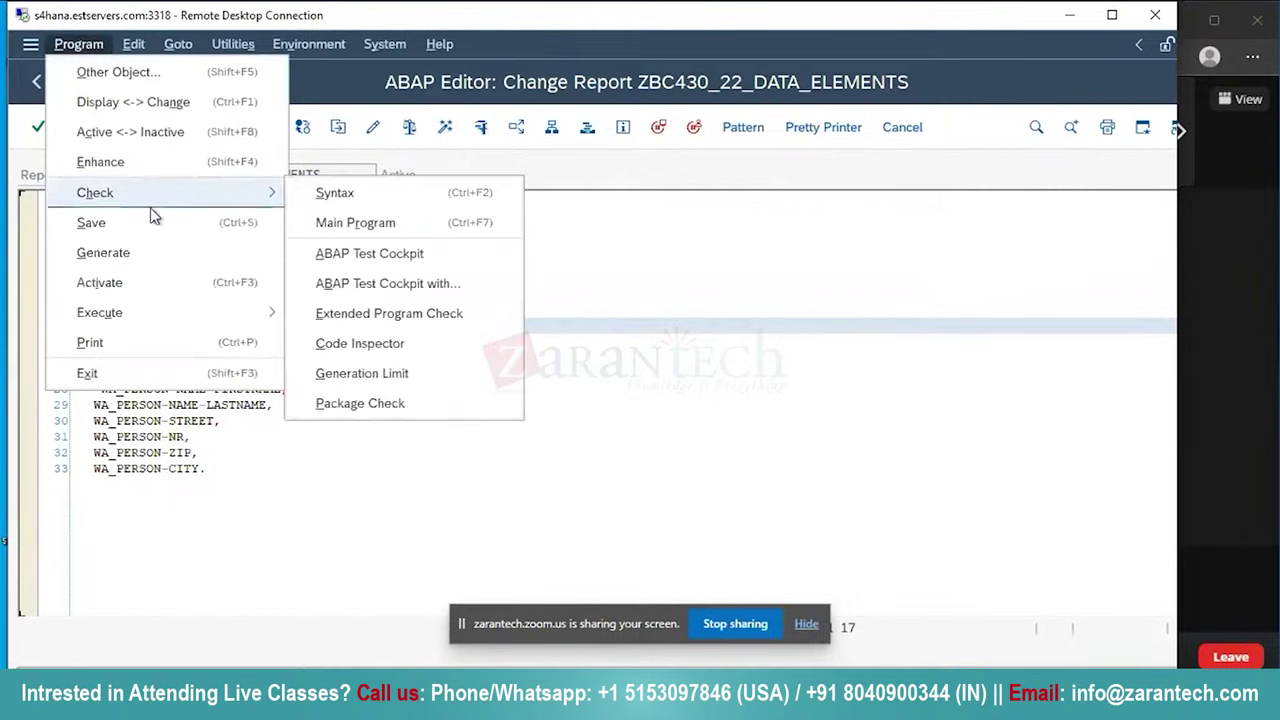
pyautogui.click(135, 285)
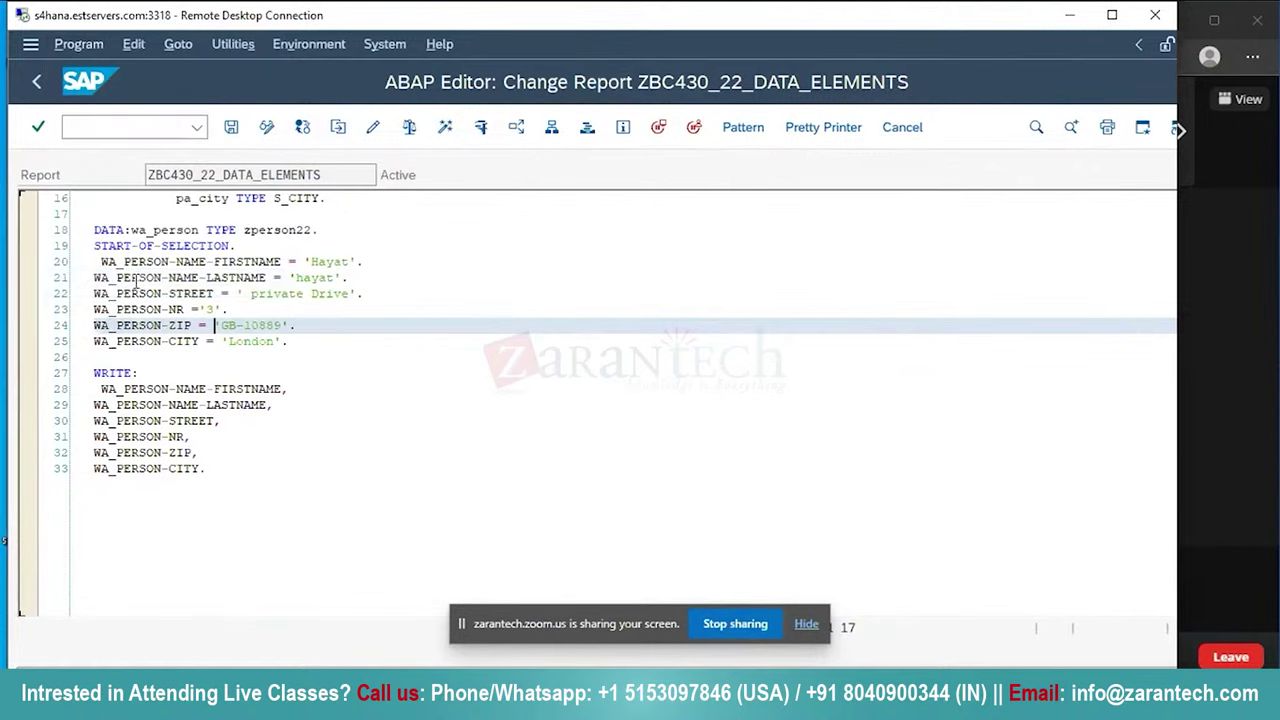
pyautogui.click(481, 128)
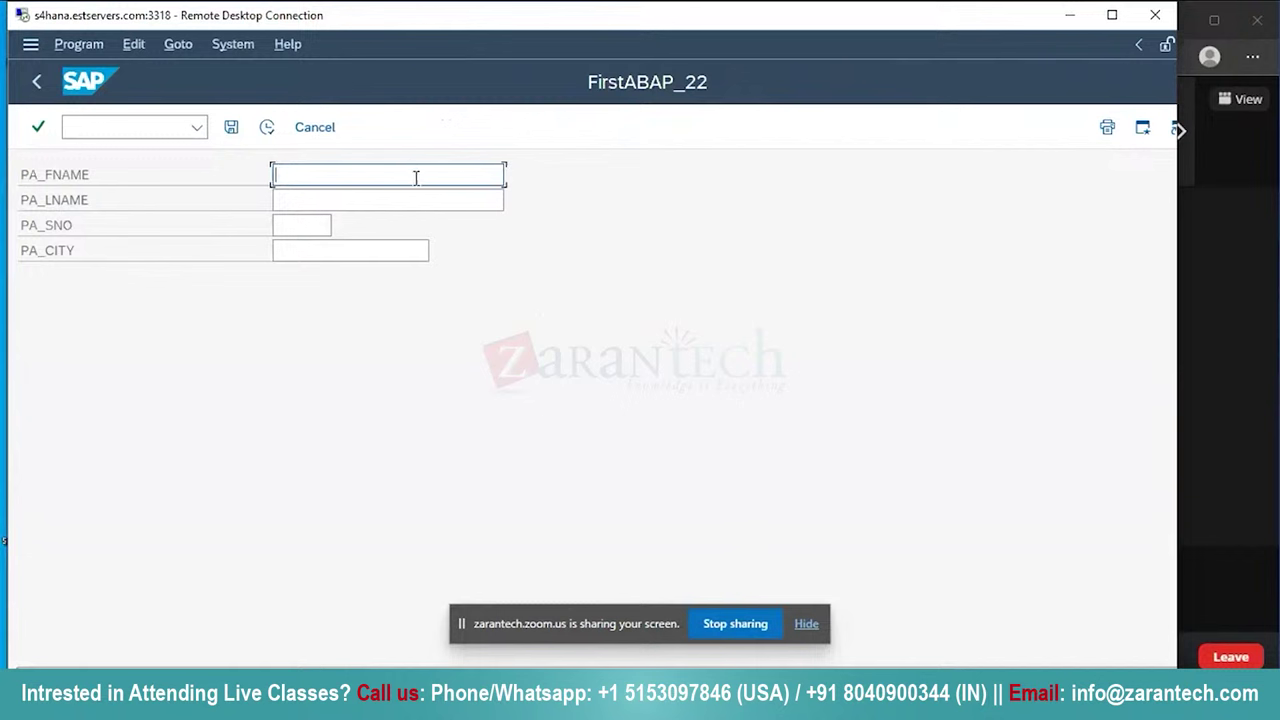
pyautogui.write('Hayat')
pyautogui.click(373, 202)
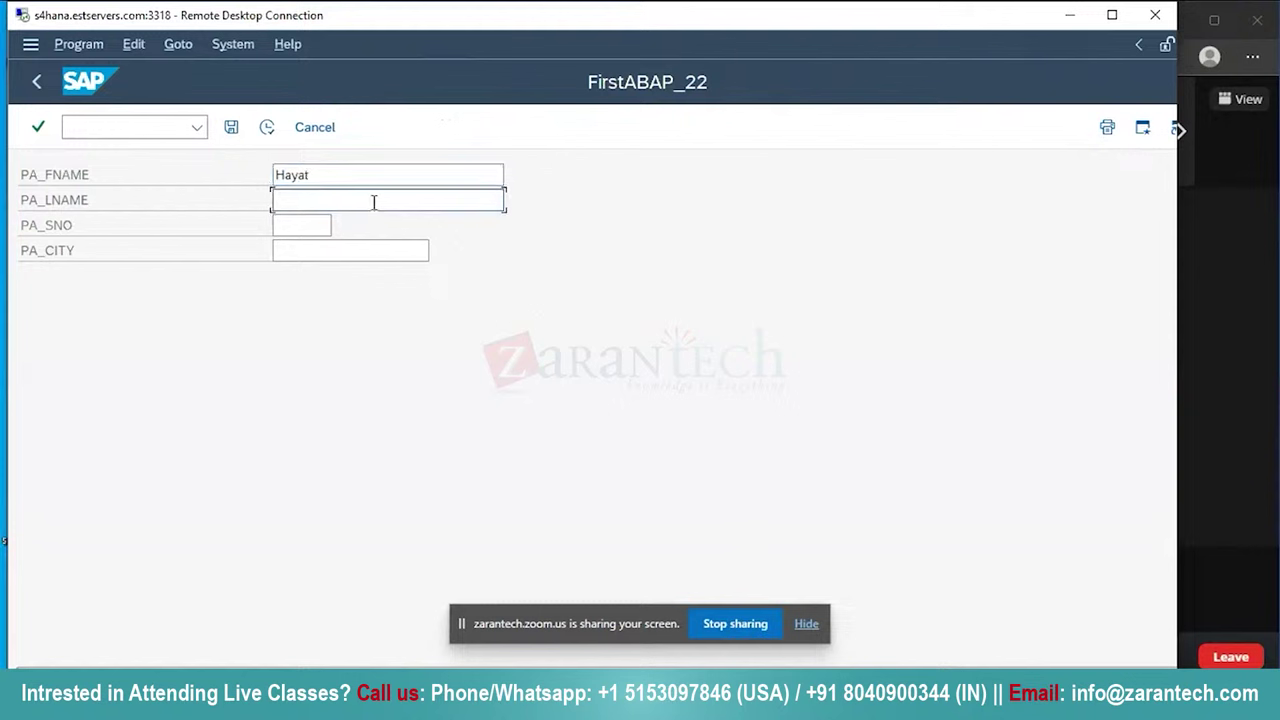
pyautogui.write('h')
pyautogui.click(290, 224)
pyautogui.write('2')
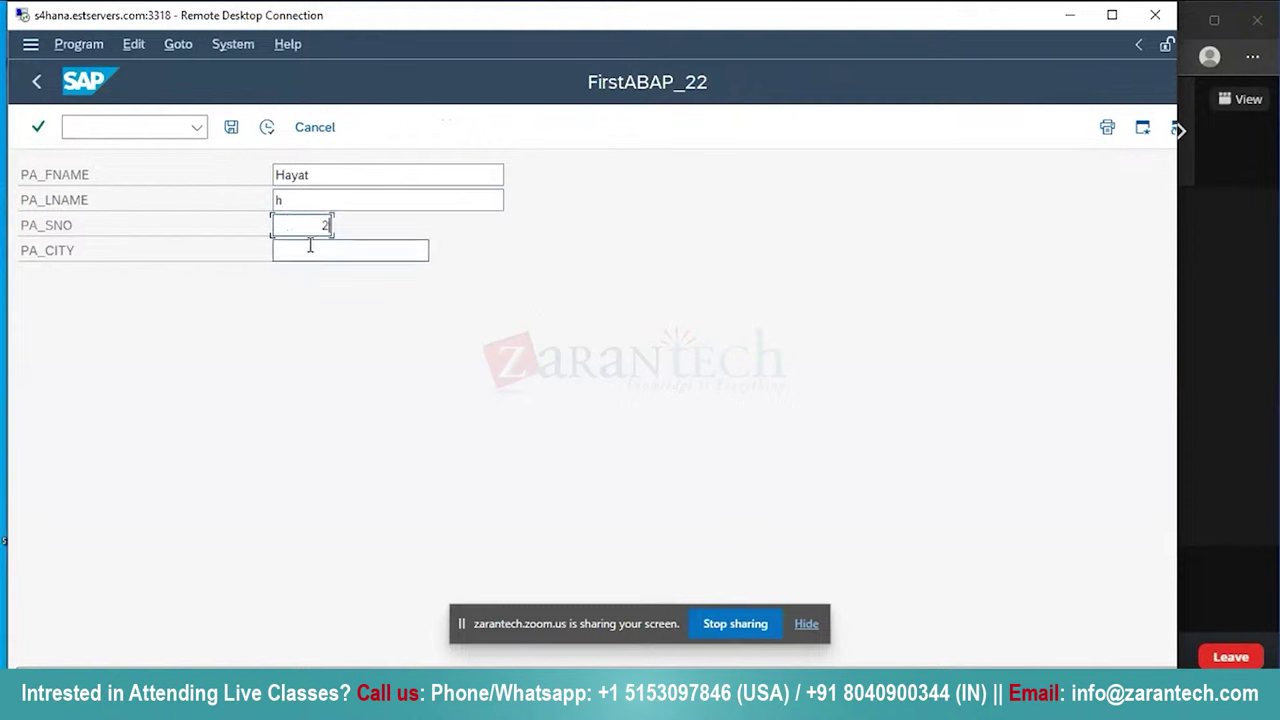
pyautogui.click(310, 246)
pyautogui.write('GG')
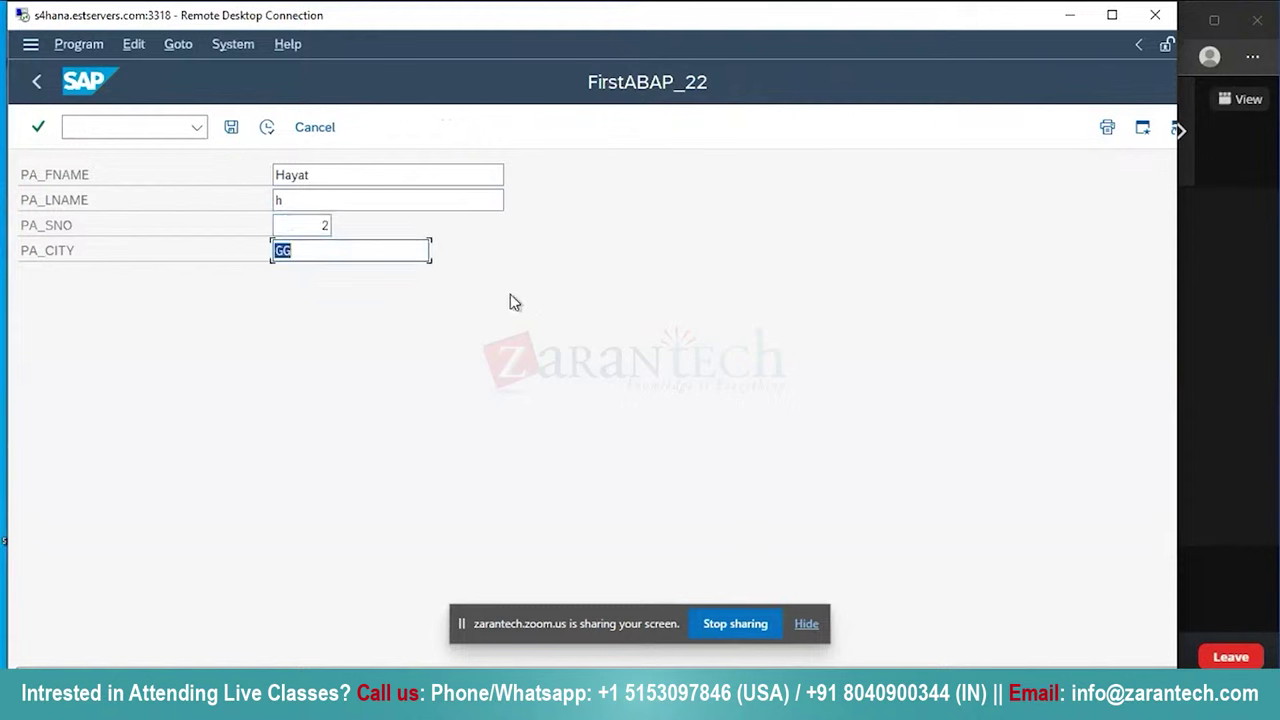
pyautogui.click(395, 252)
# Rerun the report, execute it to see the person output list, then go back.
pyautogui.click(37, 81)
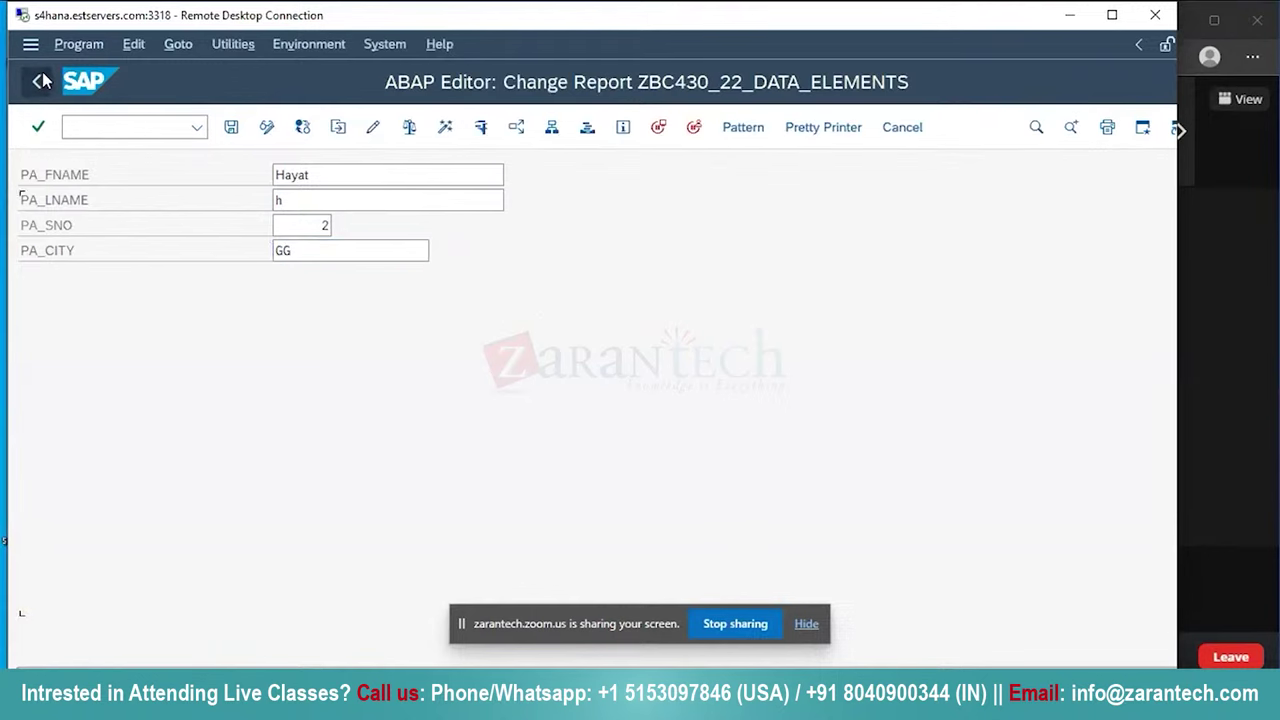
pyautogui.click(516, 131)
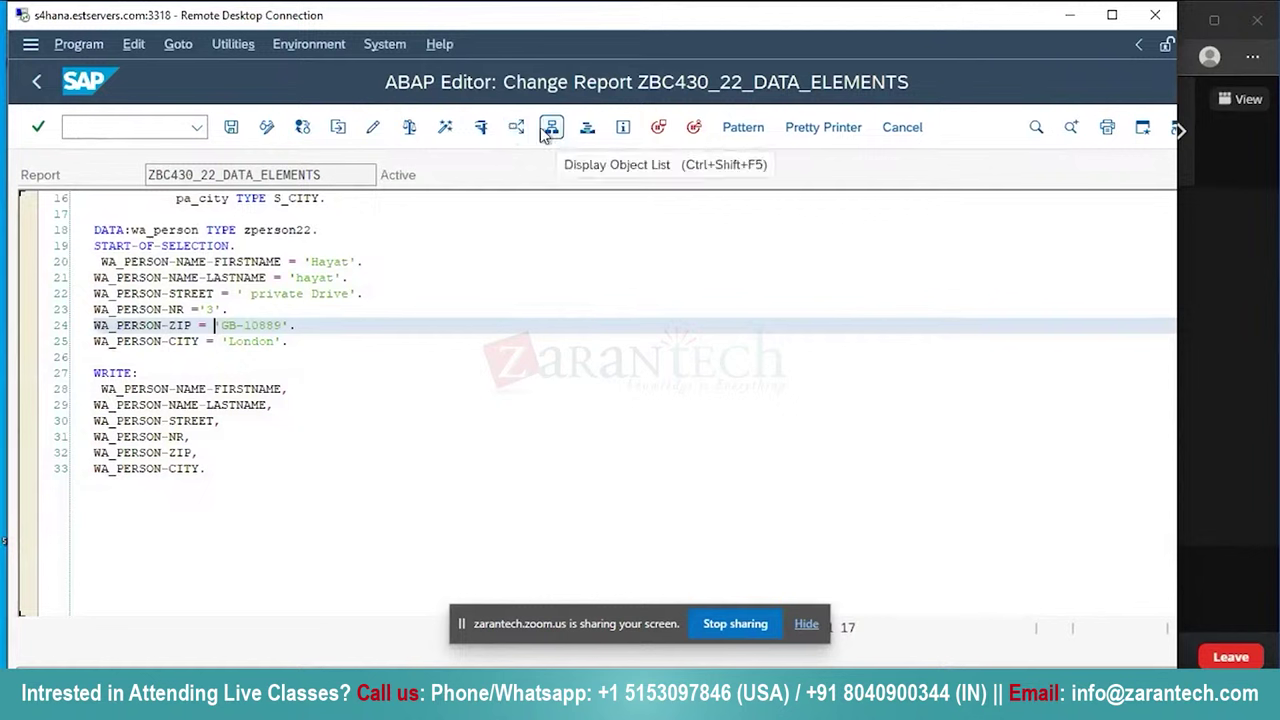
pyautogui.press('super+p')
pyautogui.click(479, 128)
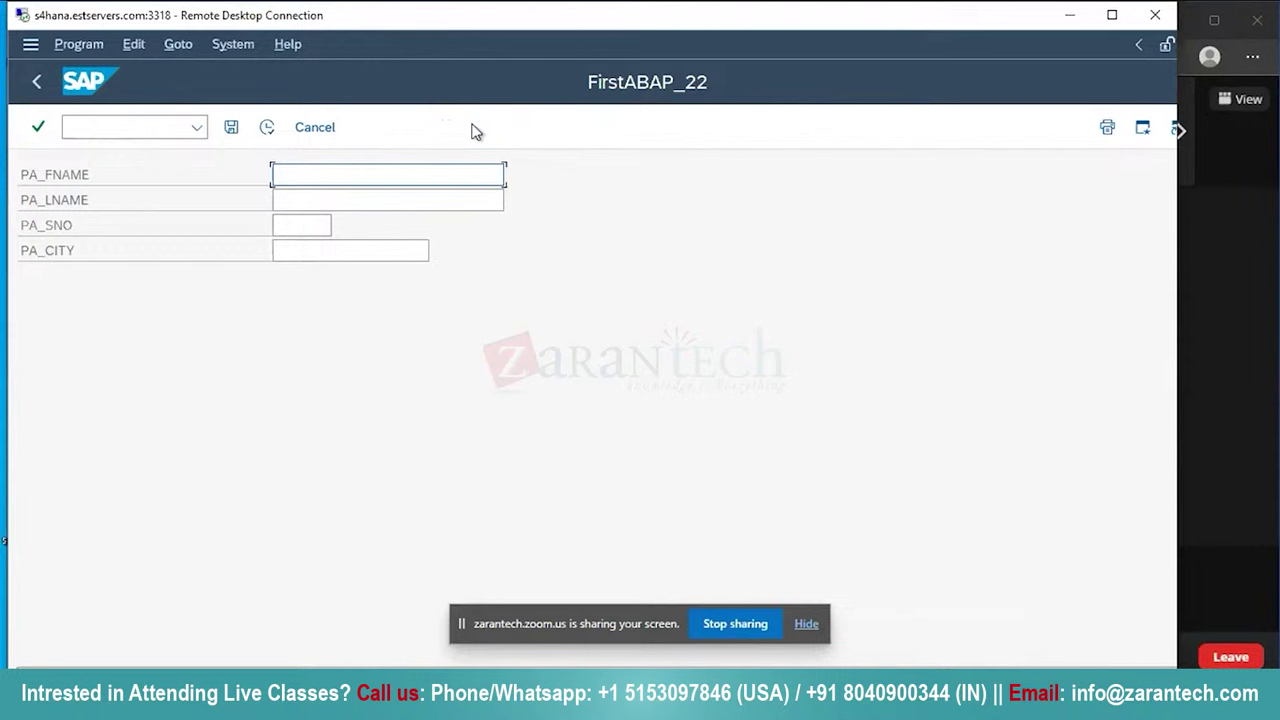
pyautogui.click(268, 127)
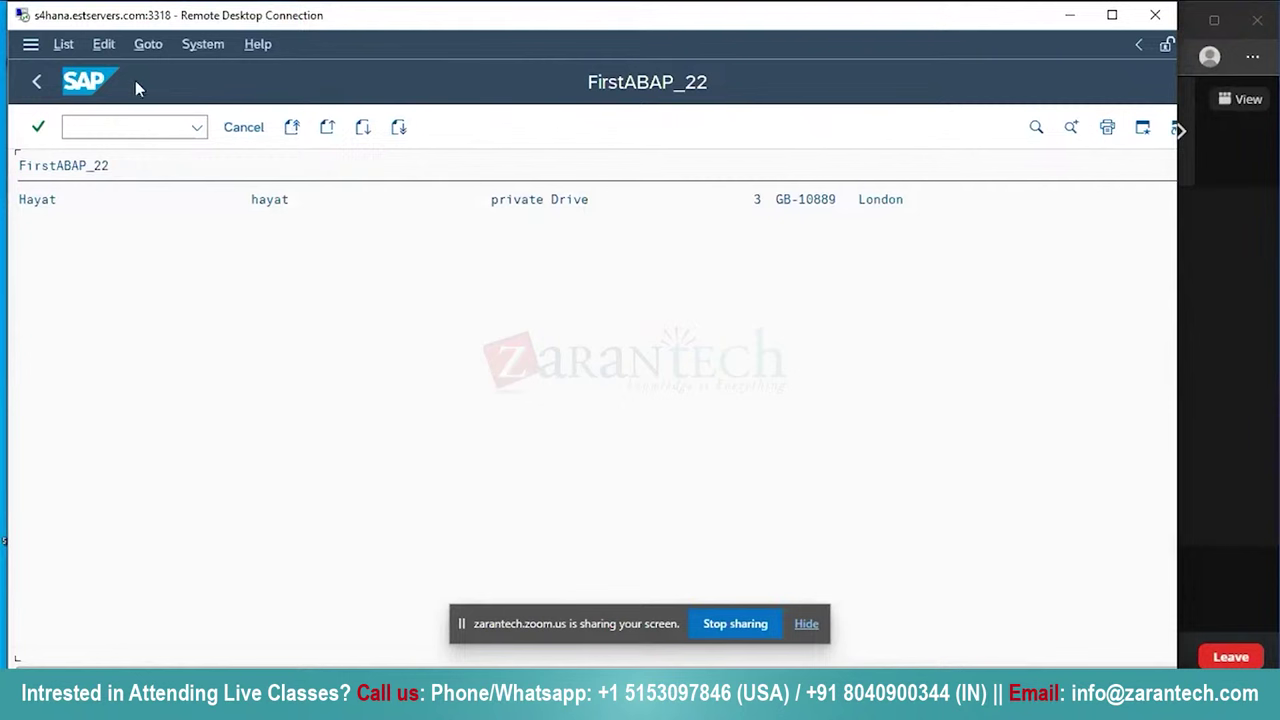
pyautogui.click(38, 84)
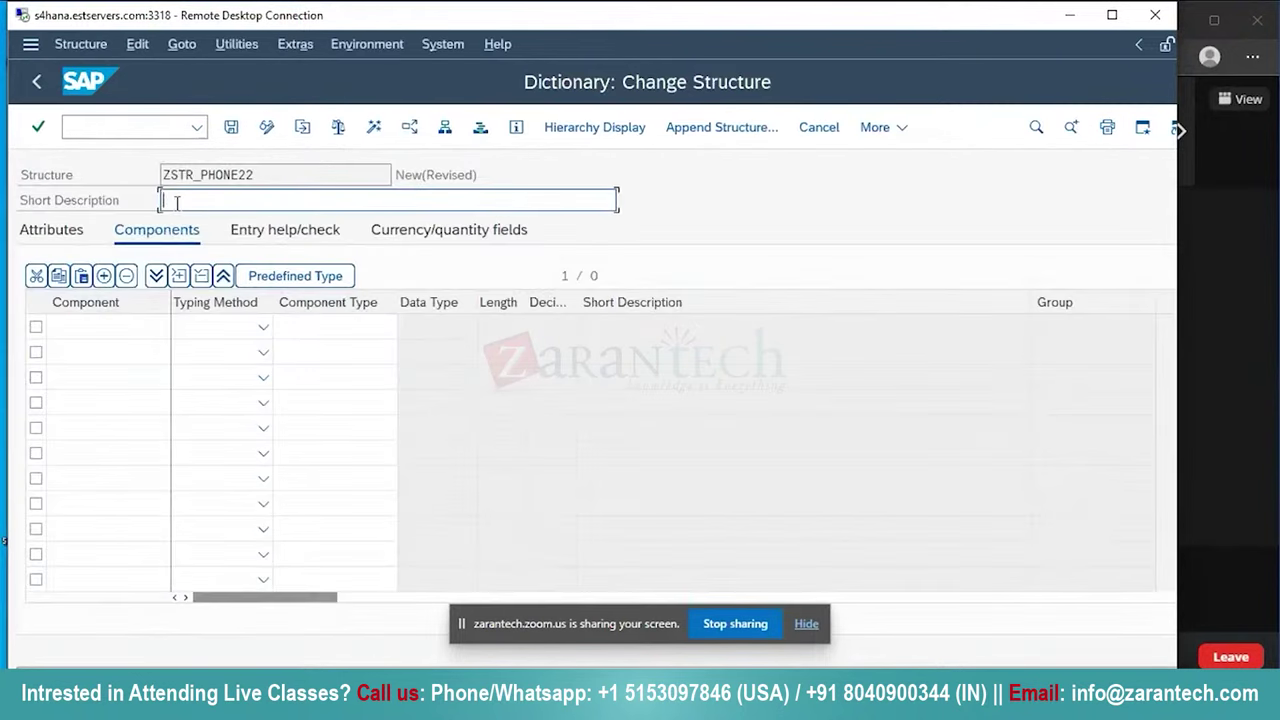
# Describe the structure as 'phone number' and add the component MOBILE.
pyautogui.write('phone number')
pyautogui.click(104, 329)
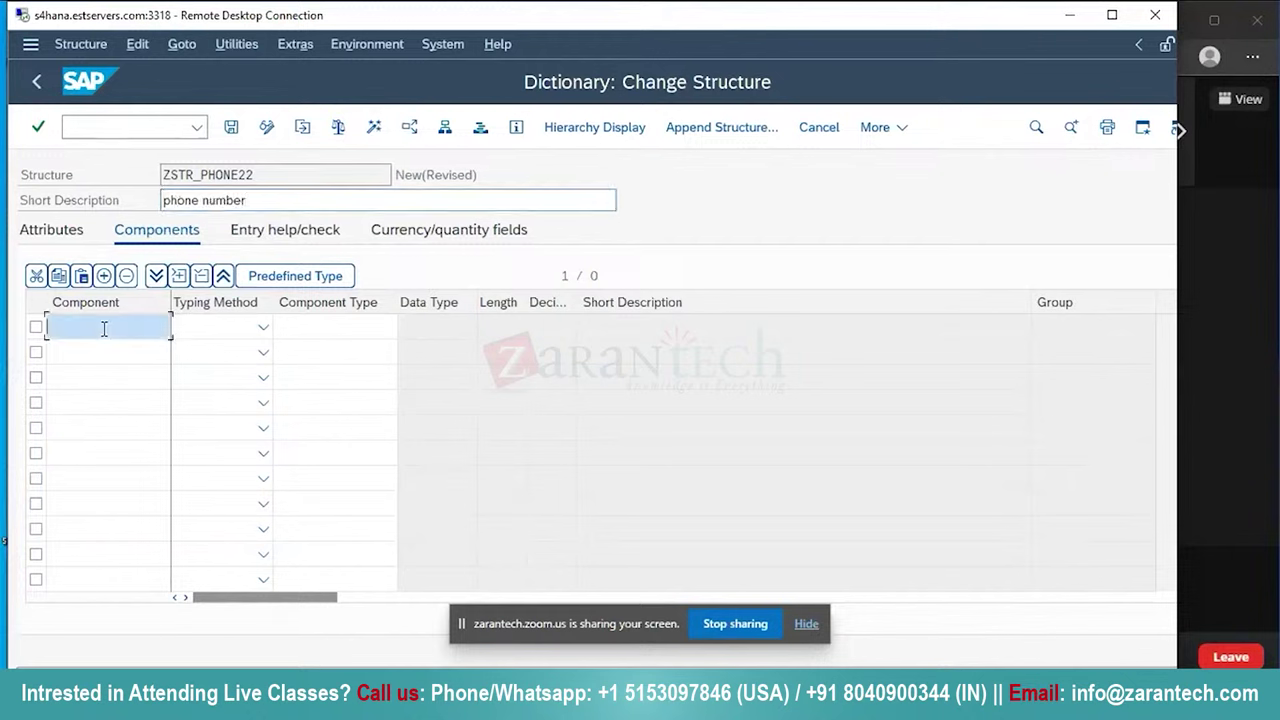
pyautogui.write('MObile')
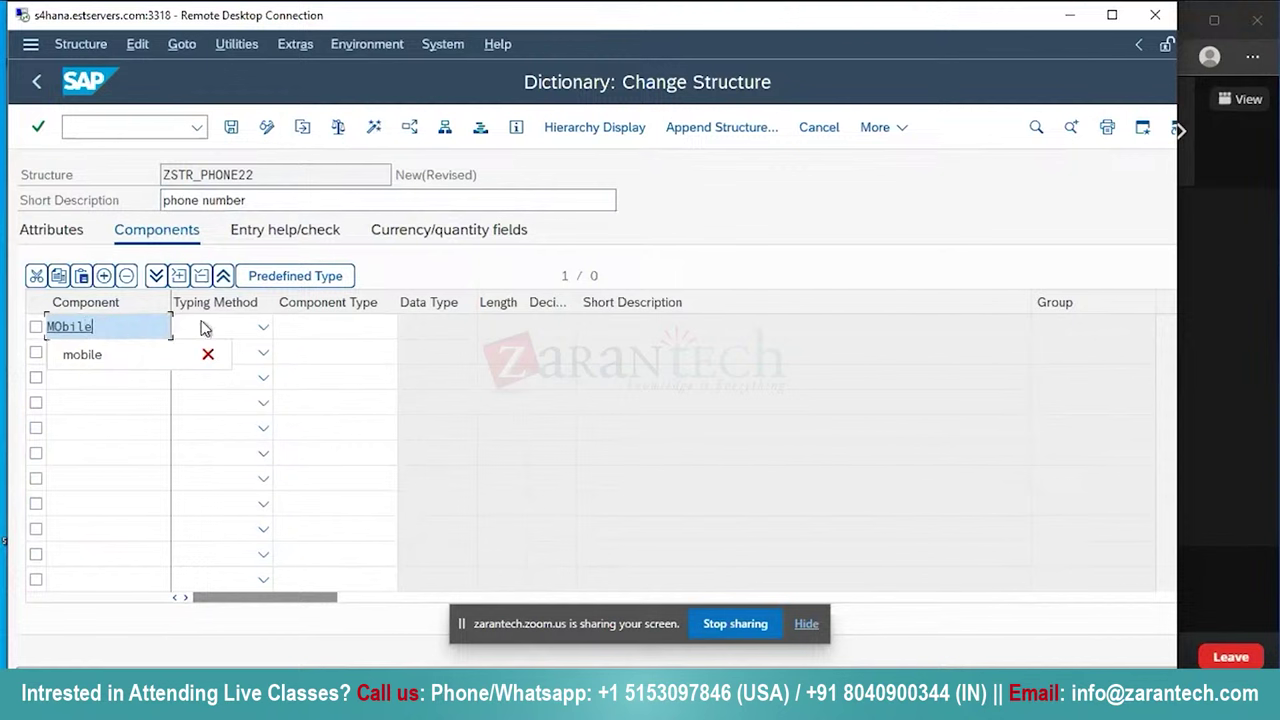
pyautogui.press('Return')
pyautogui.click(319, 321)
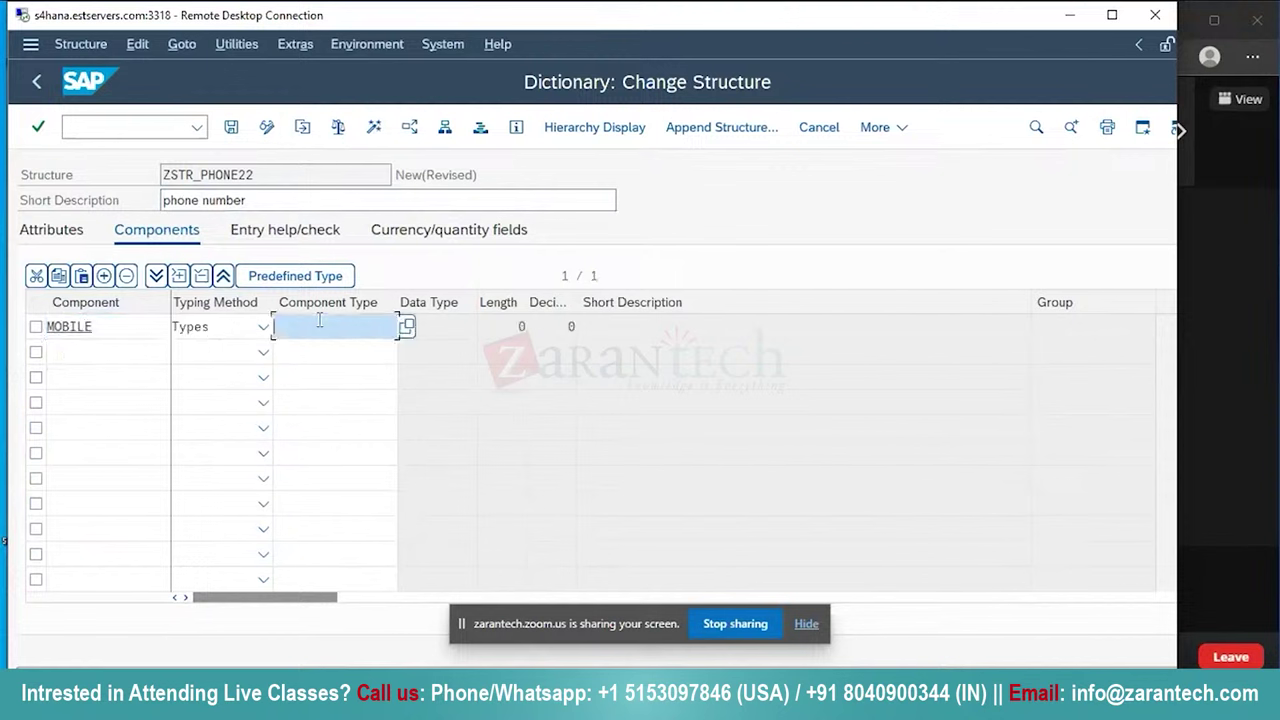
# Enter ZMOBILE* as MOBILE's component type and bring up its input help.
pyautogui.write('z')
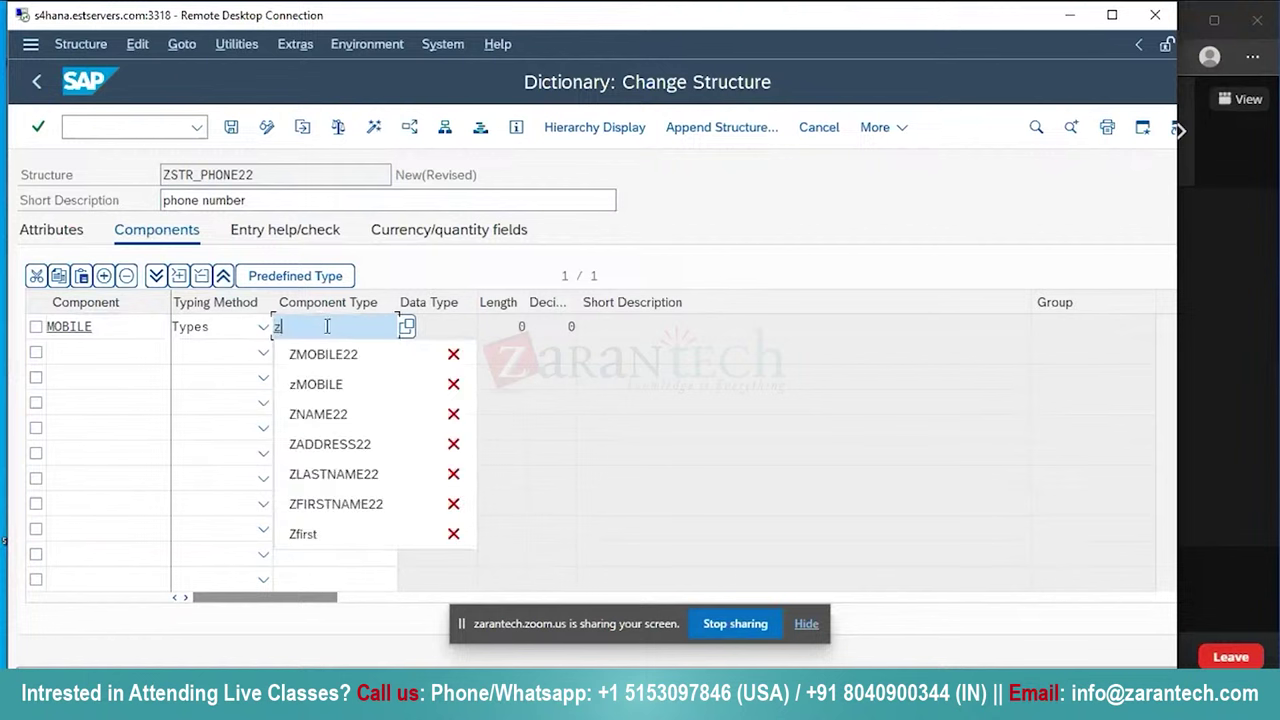
pyautogui.click(342, 352)
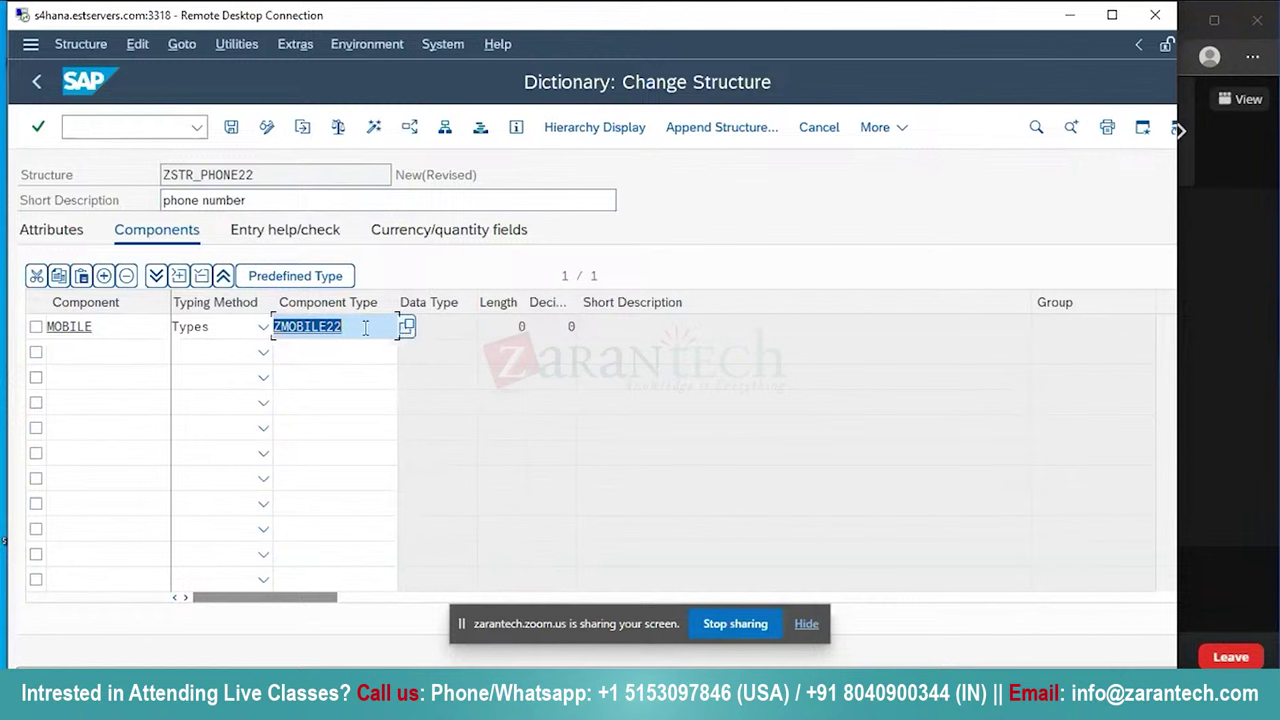
pyautogui.press('BackSpace')
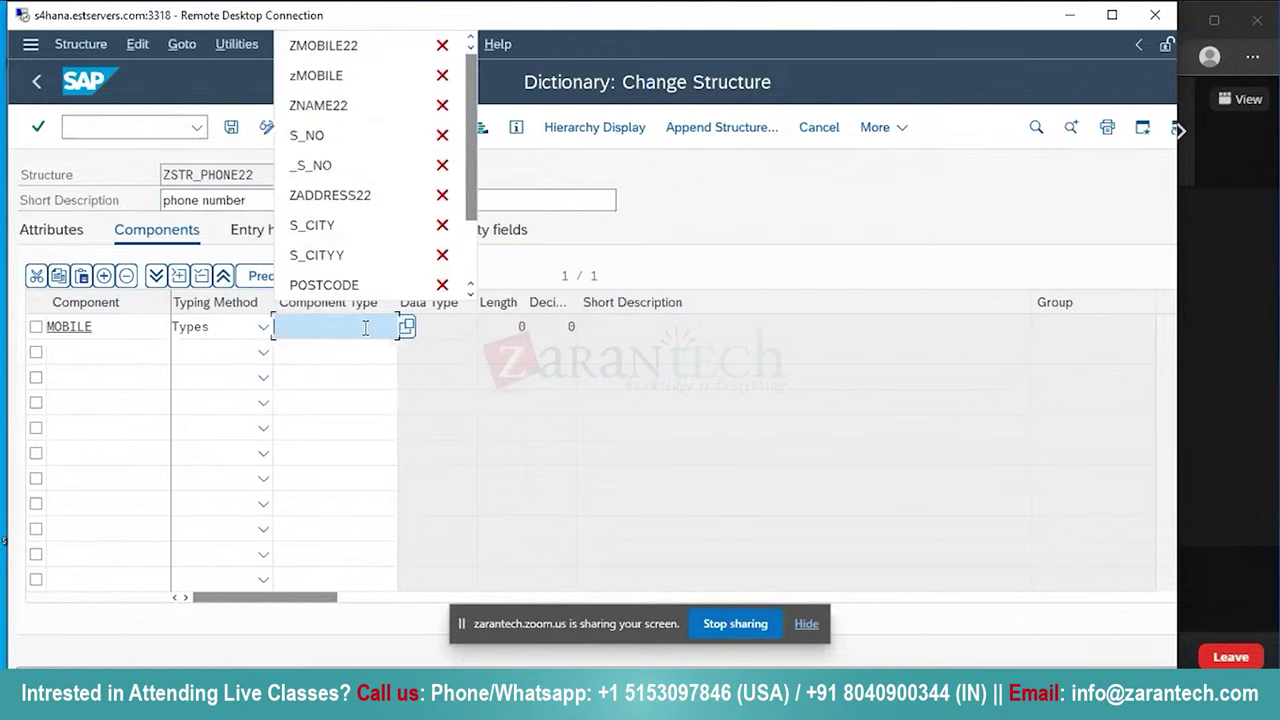
pyautogui.write('Z')
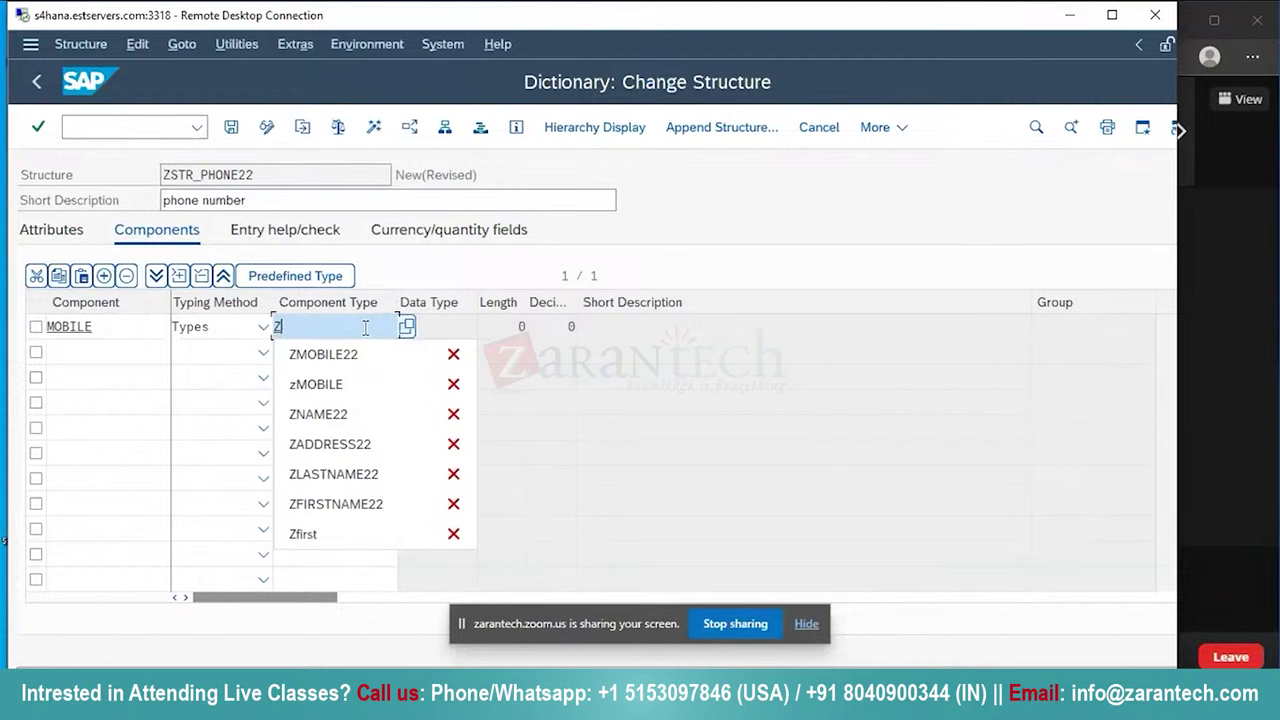
pyautogui.write('MO')
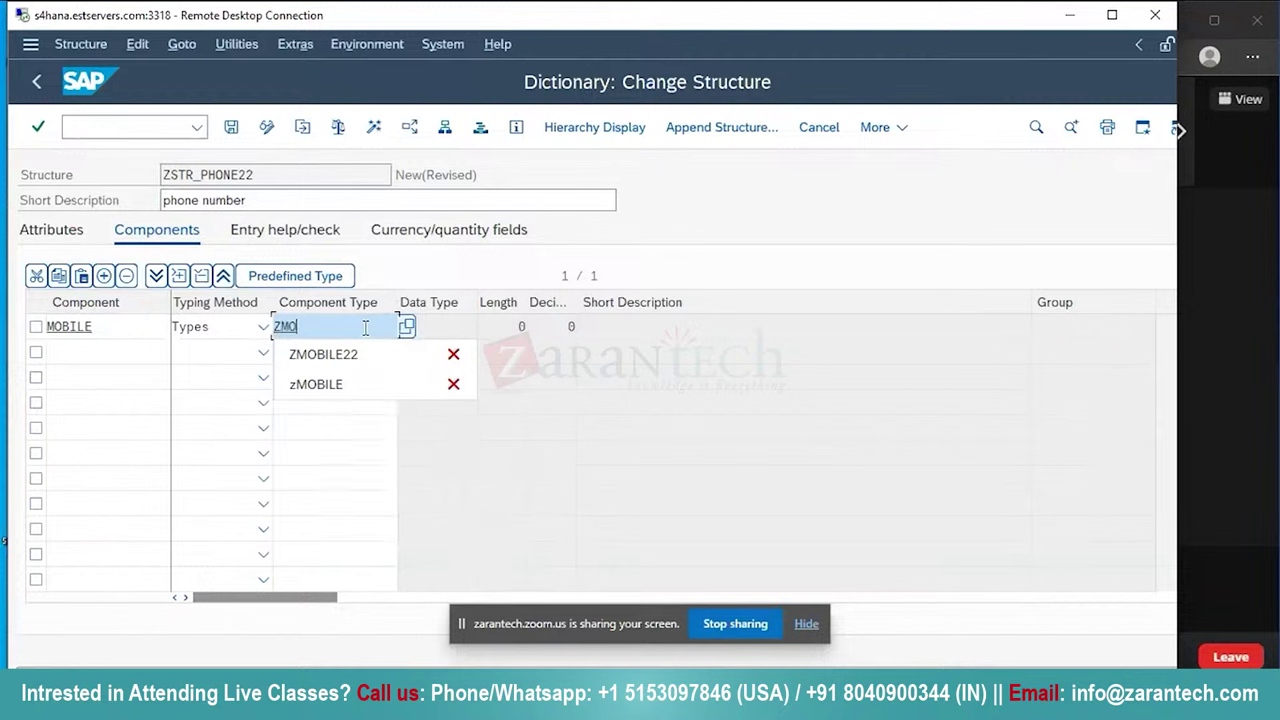
pyautogui.write('BILE4')
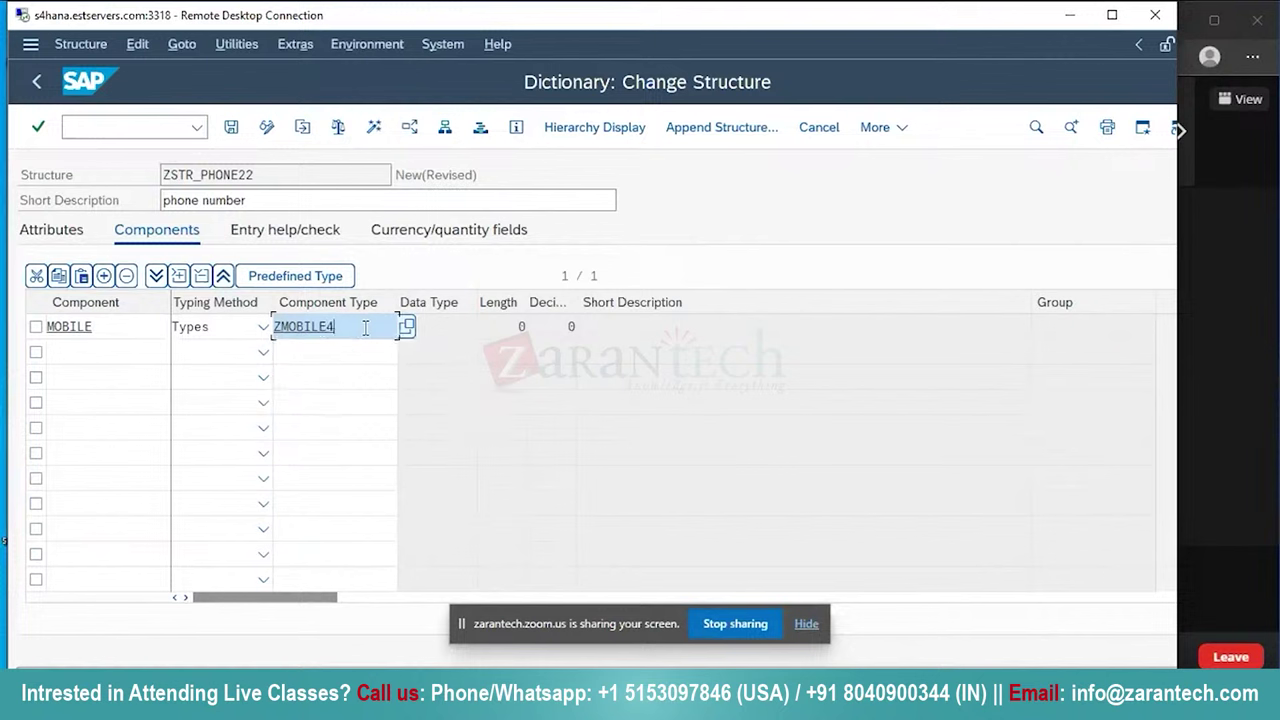
pyautogui.press('BackSpace')
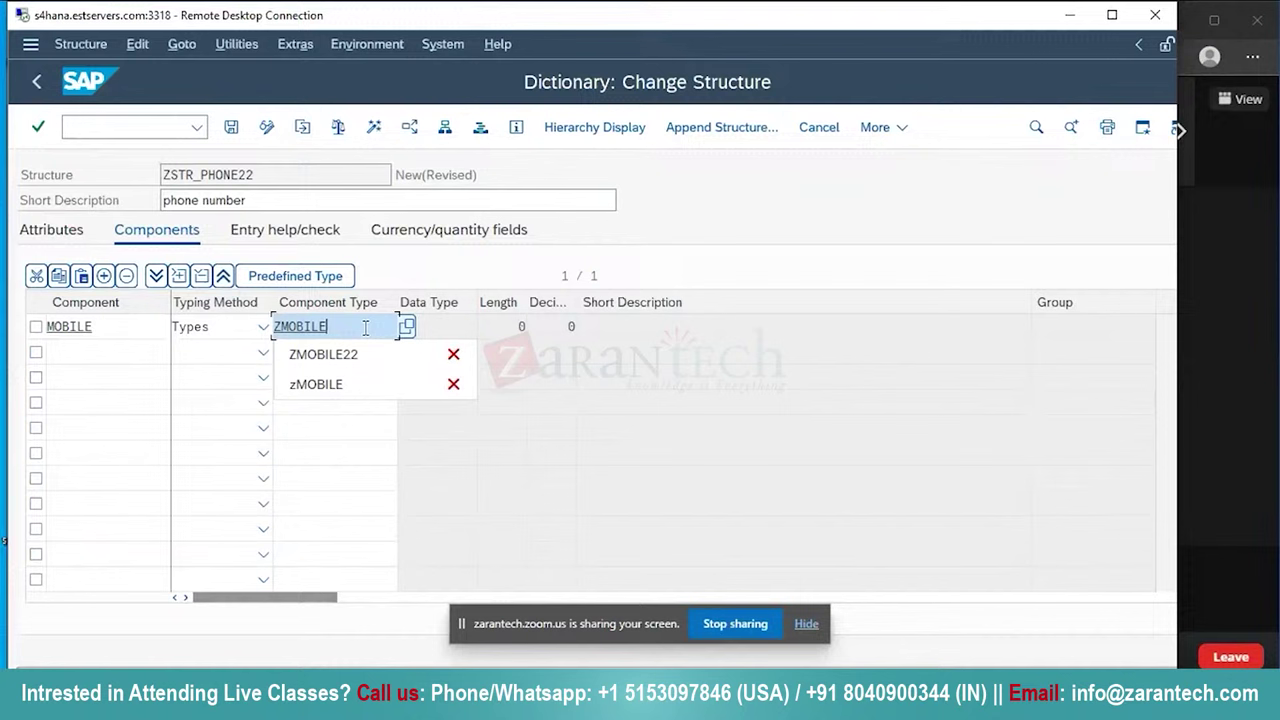
pyautogui.write('*')
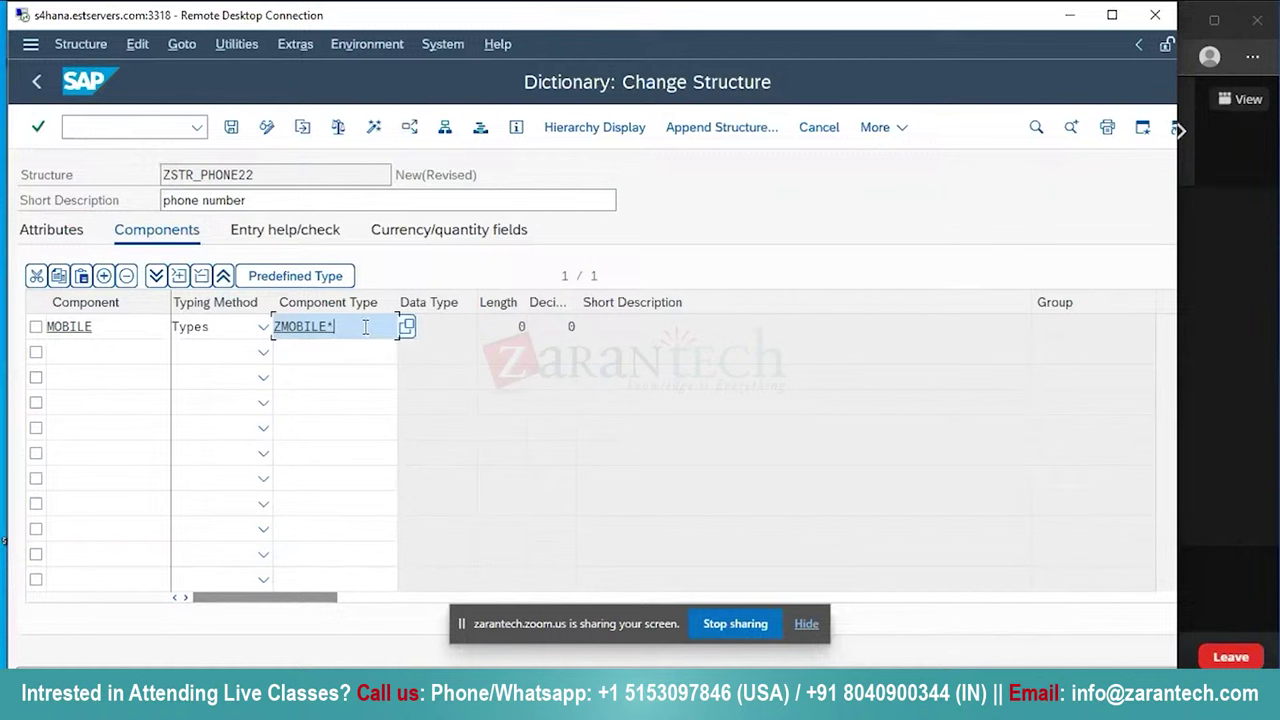
pyautogui.doubleClick(370, 325)
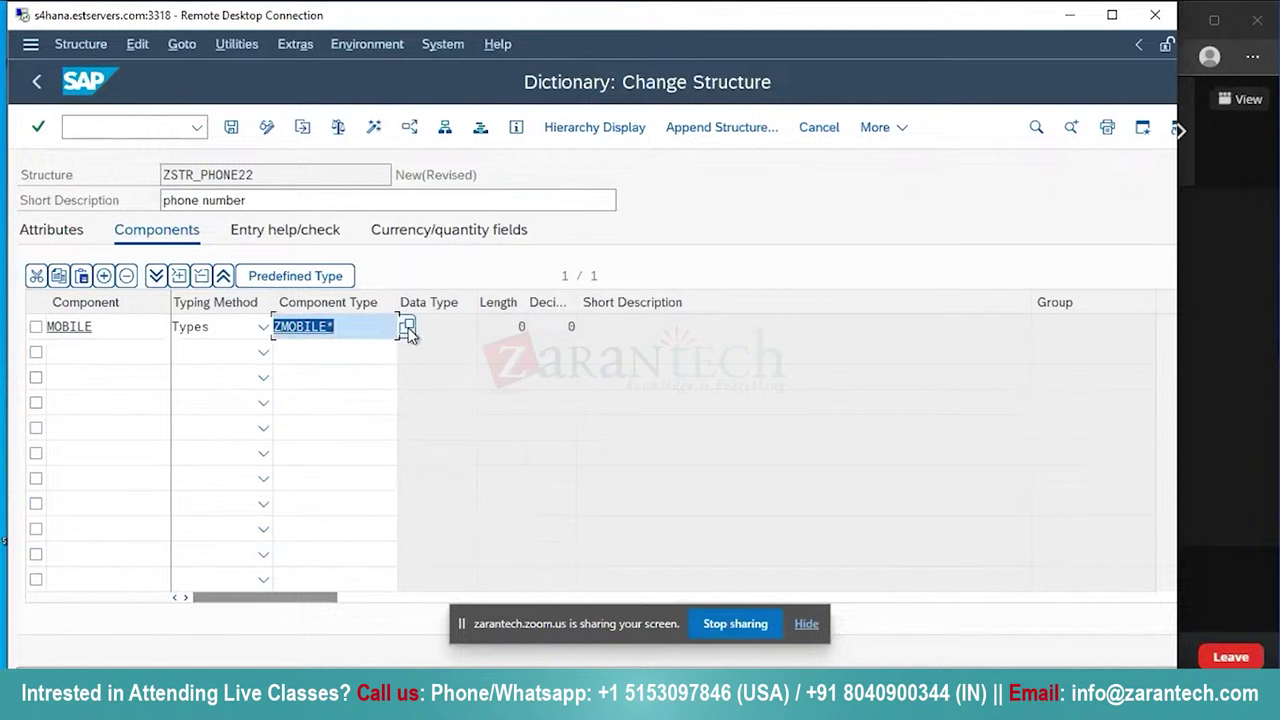
pyautogui.click(408, 330)
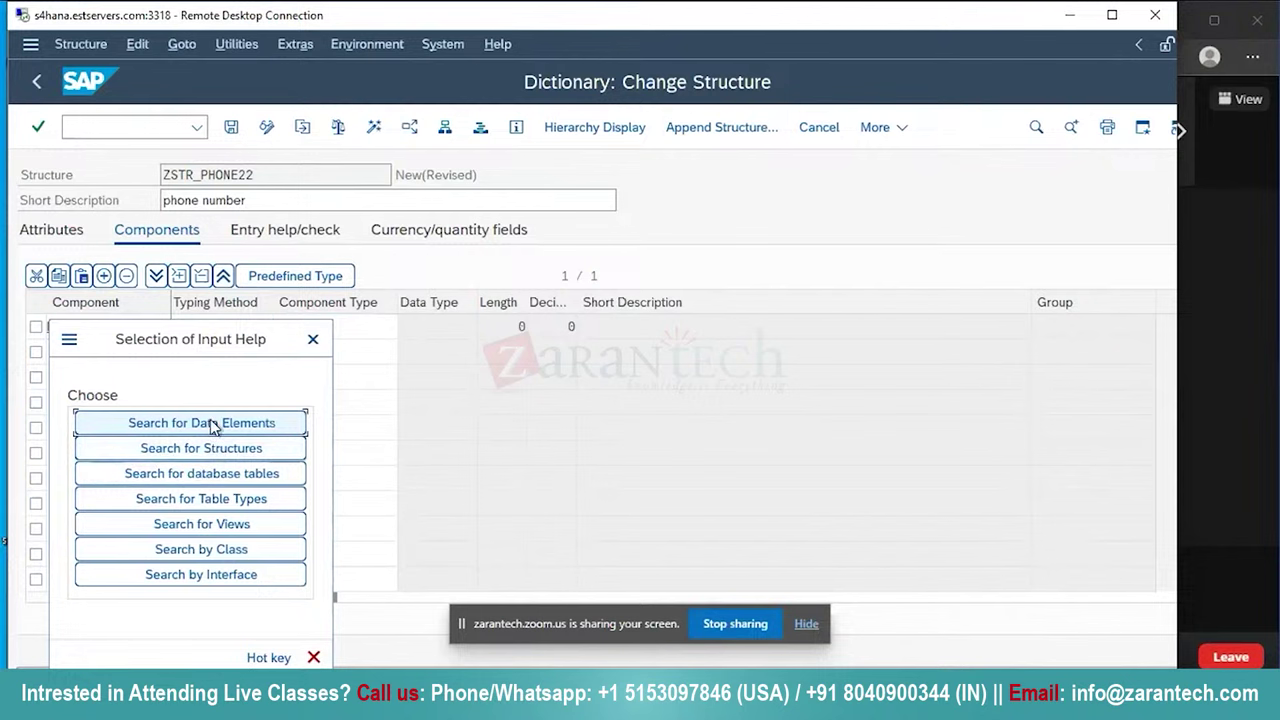
# Choose data element ZMOBILE as MOBILE's type and save the structure as a local object.
pyautogui.click(213, 426)
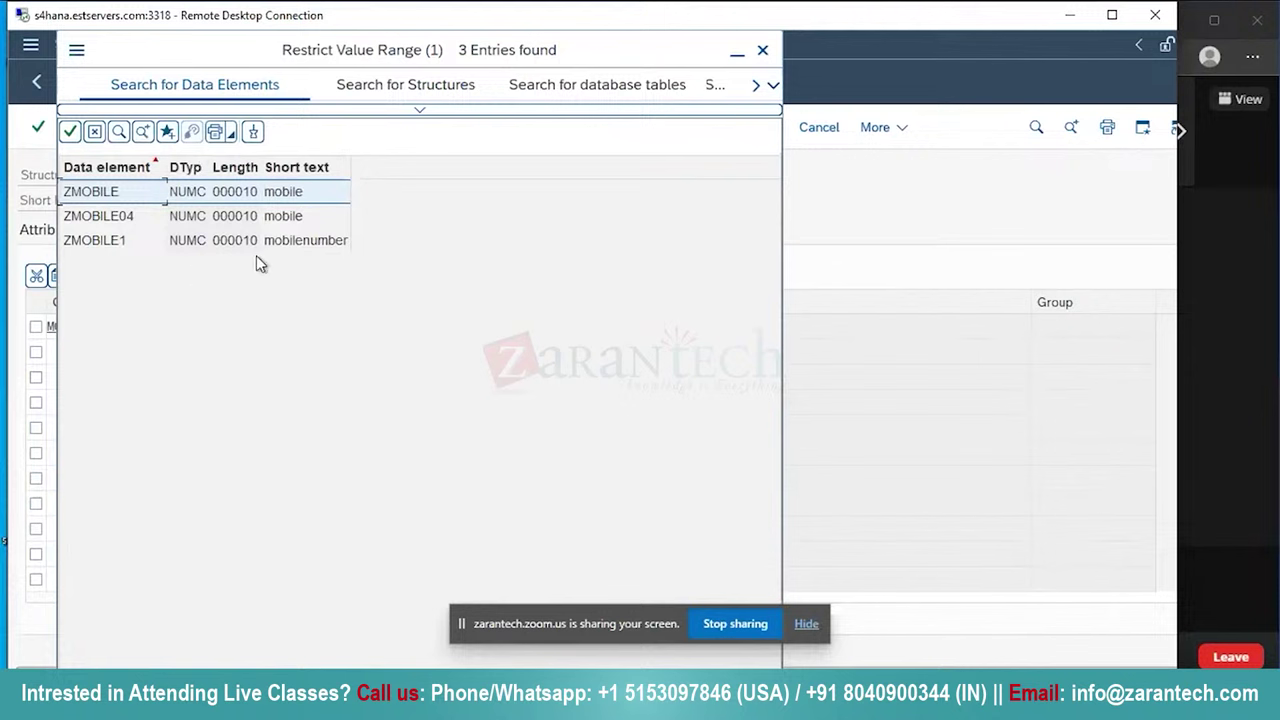
pyautogui.doubleClick(238, 197)
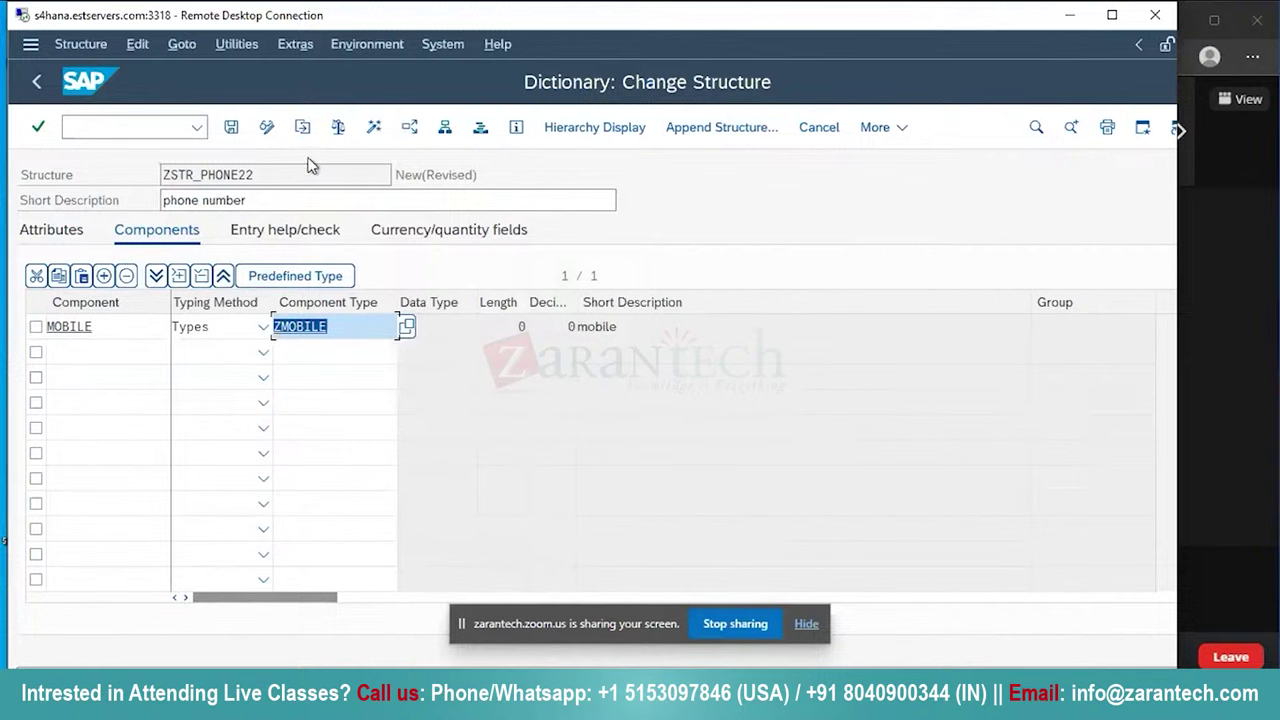
pyautogui.click(231, 128)
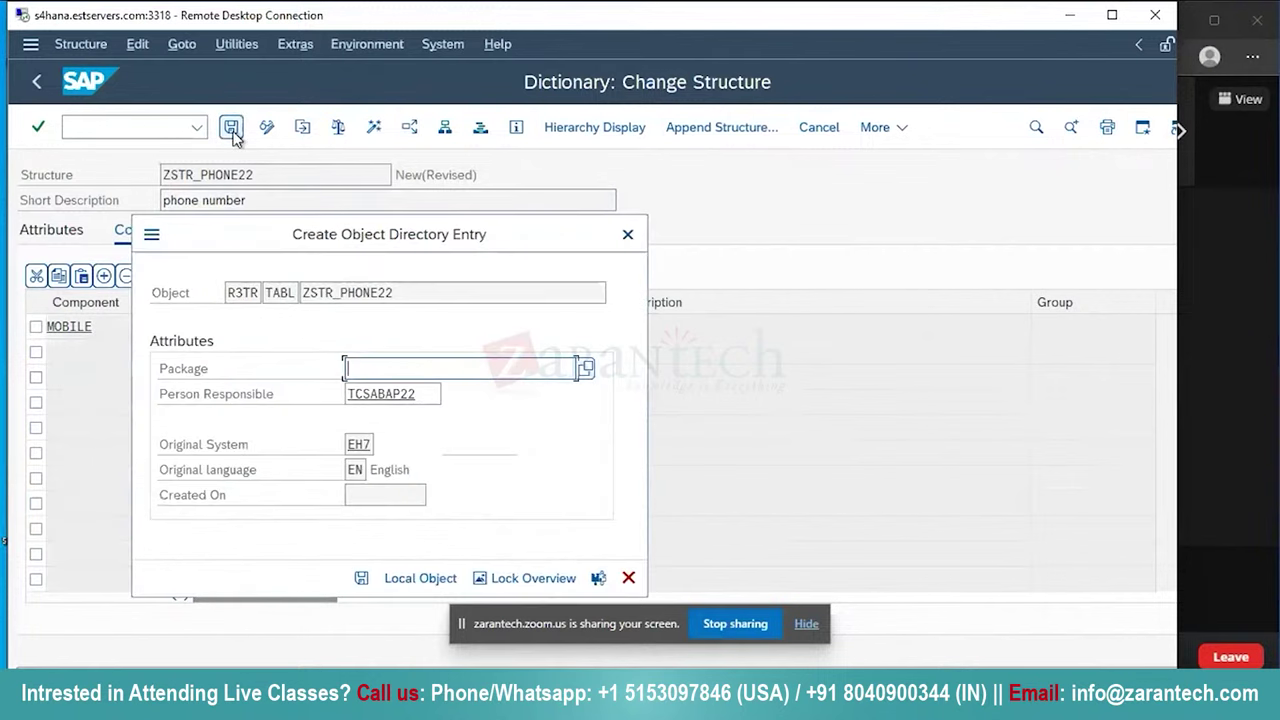
pyautogui.click(418, 579)
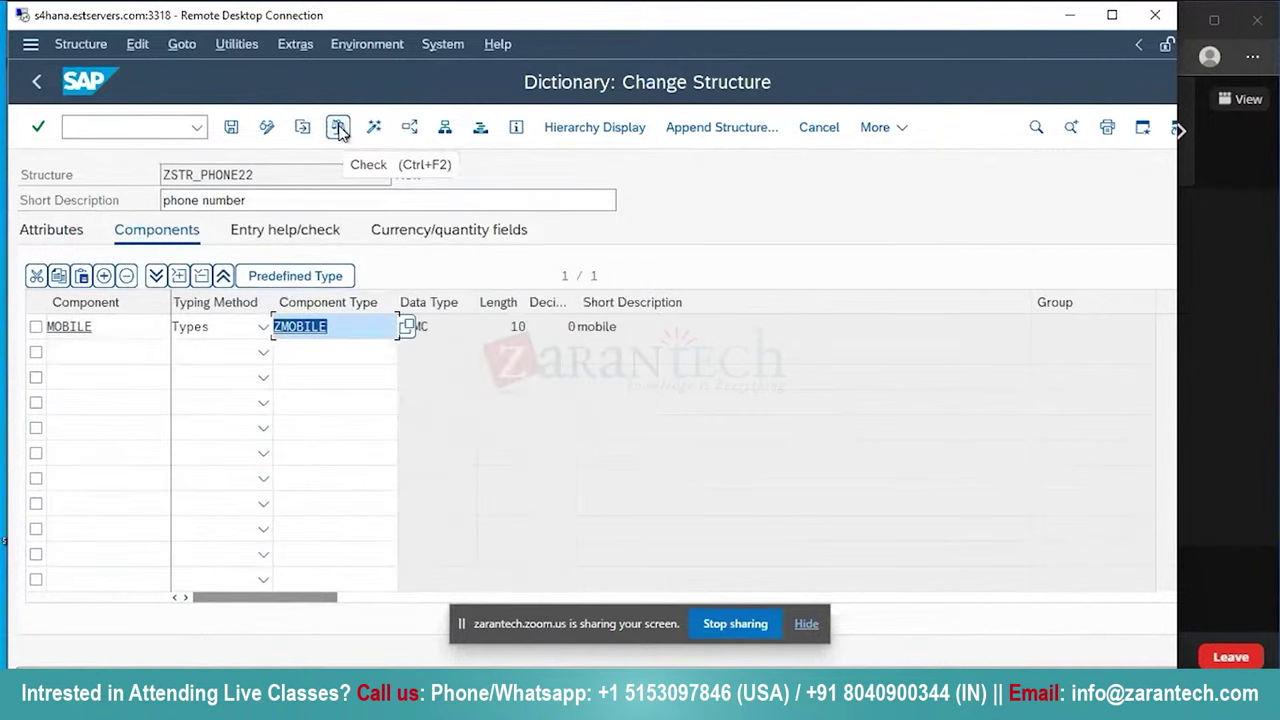
# Activate ZSTR_PHONE22, check the activation log, display it, then exit to the main menu.
pyautogui.click(375, 130)
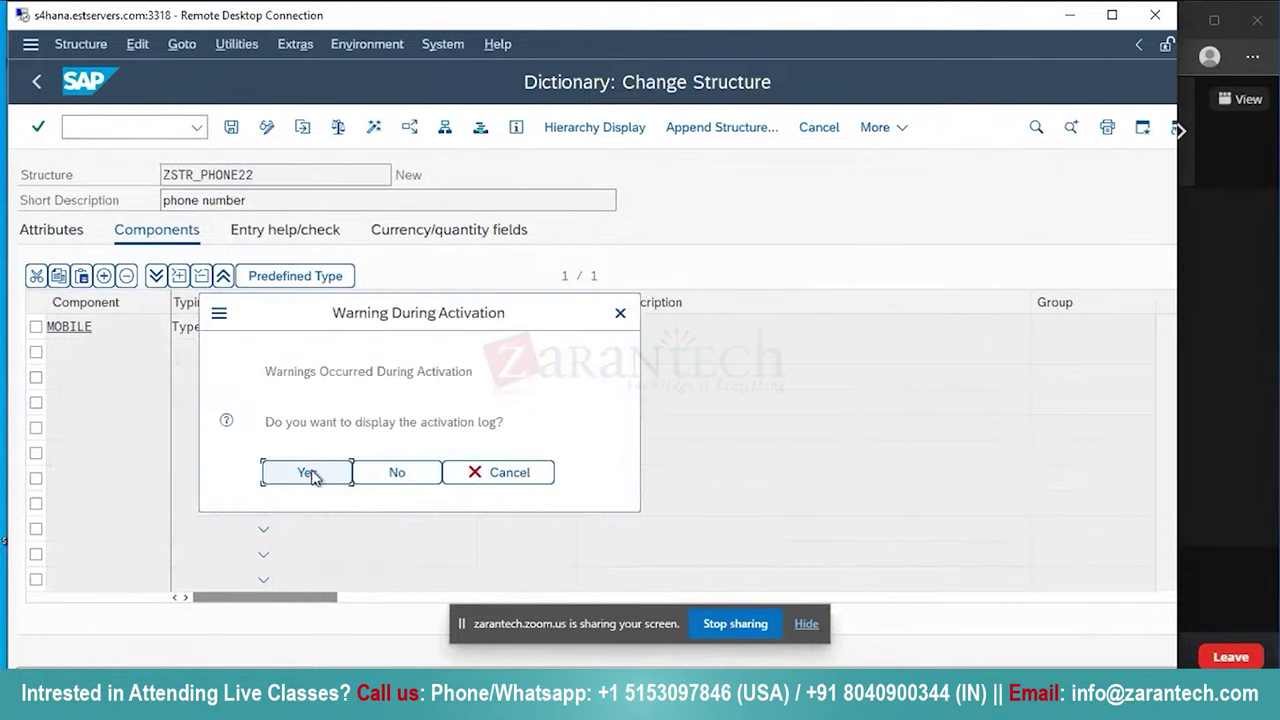
pyautogui.click(310, 474)
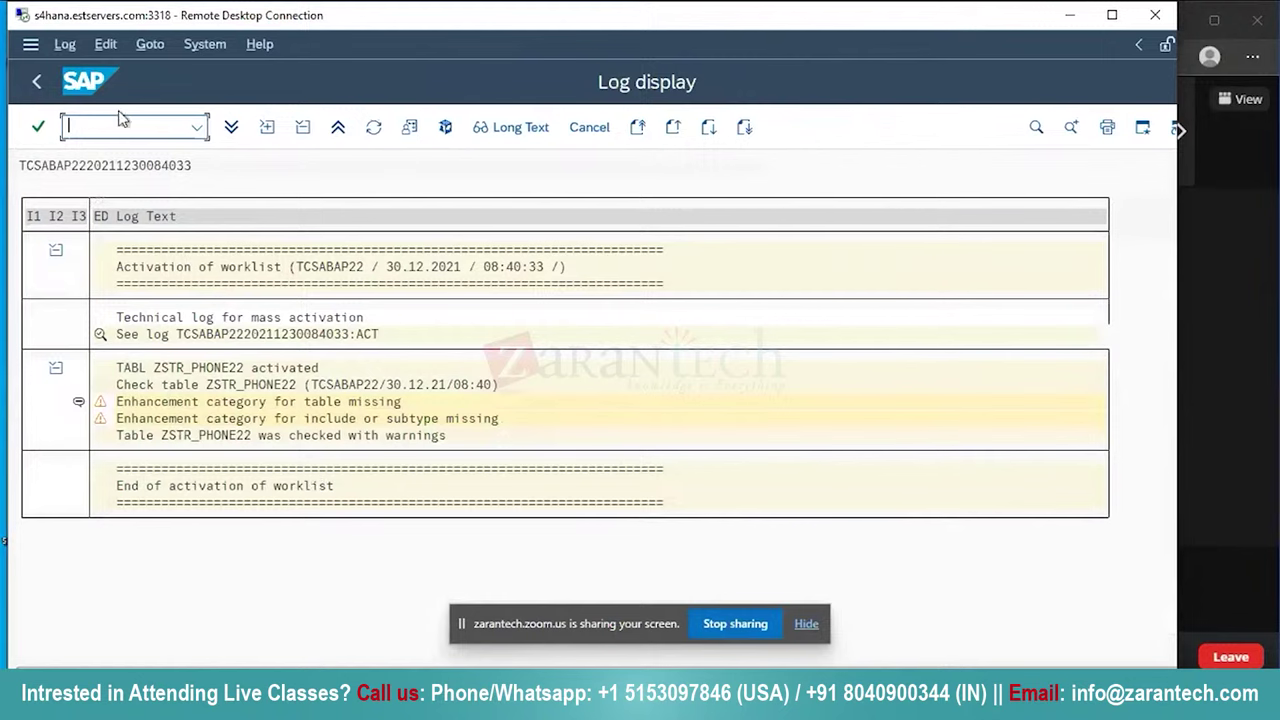
pyautogui.click(40, 83)
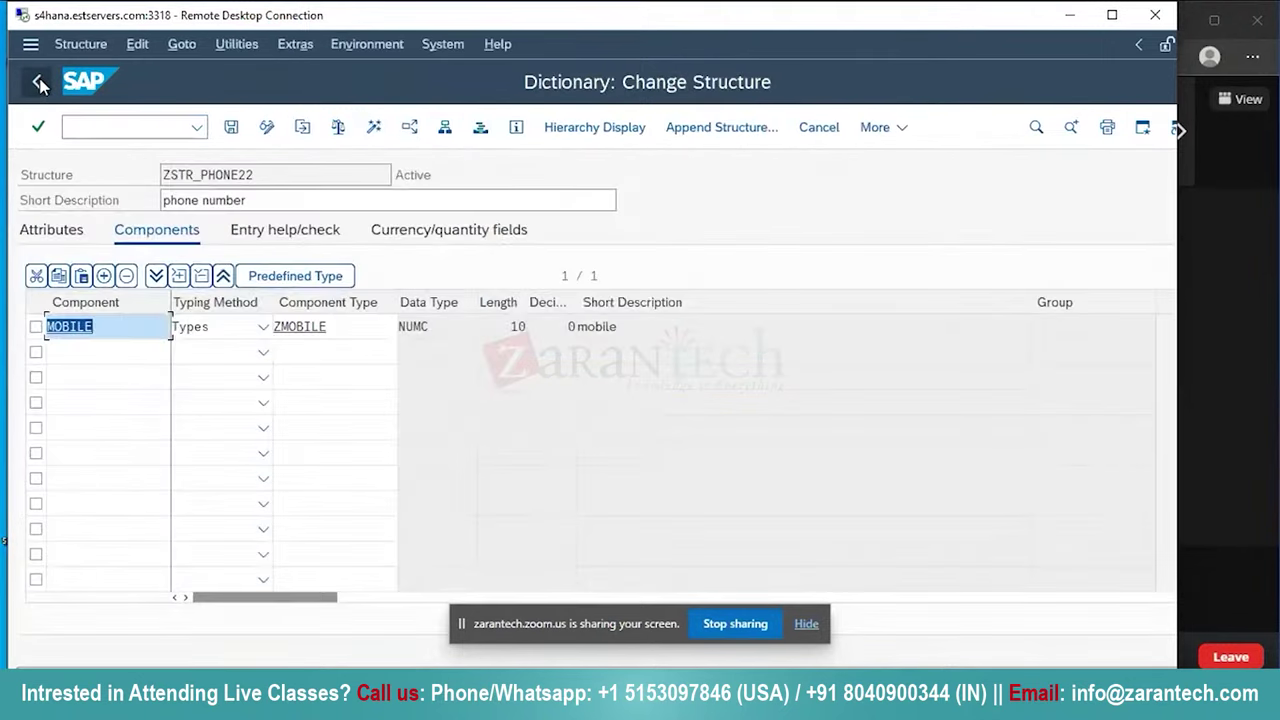
pyautogui.click(40, 83)
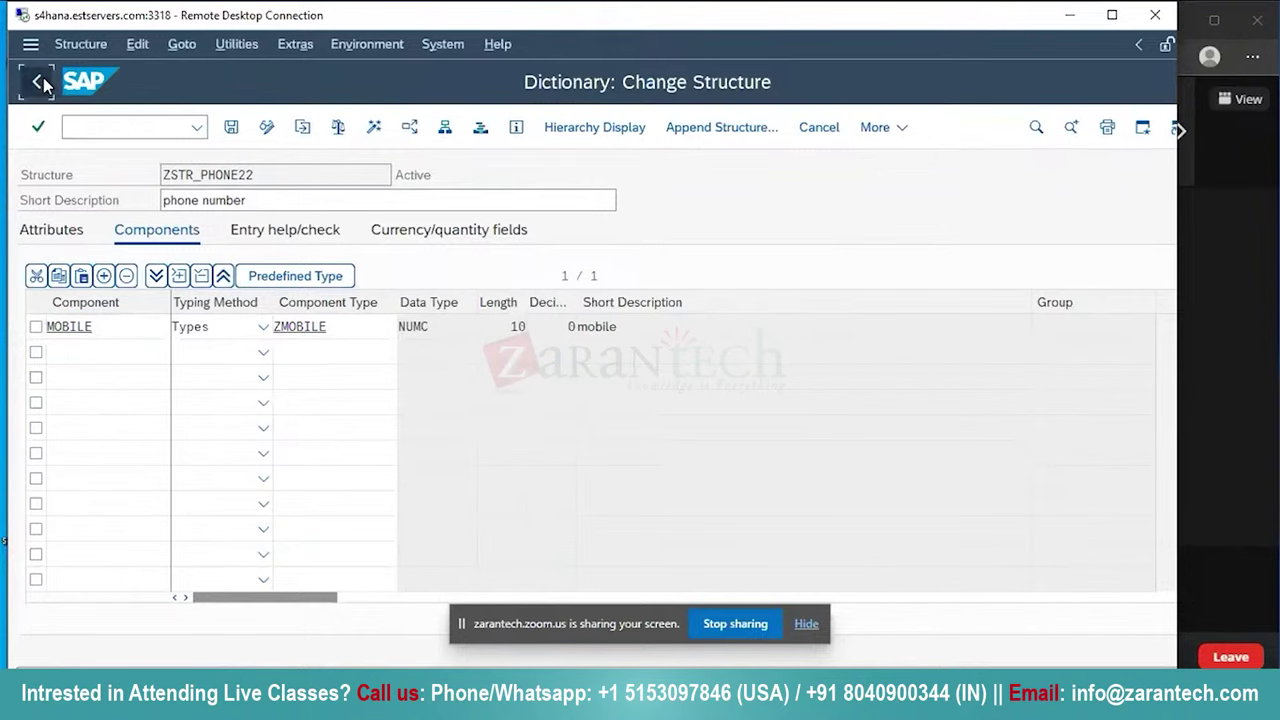
pyautogui.click(88, 480)
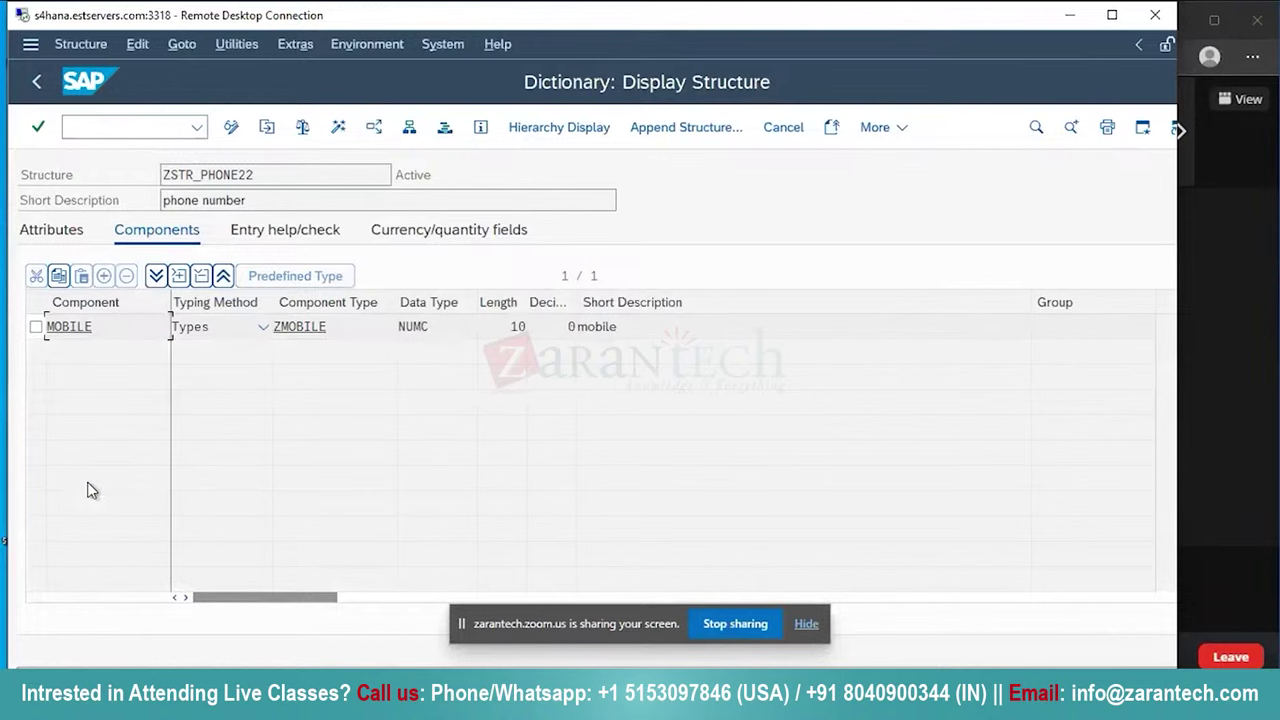
pyautogui.click(36, 82)
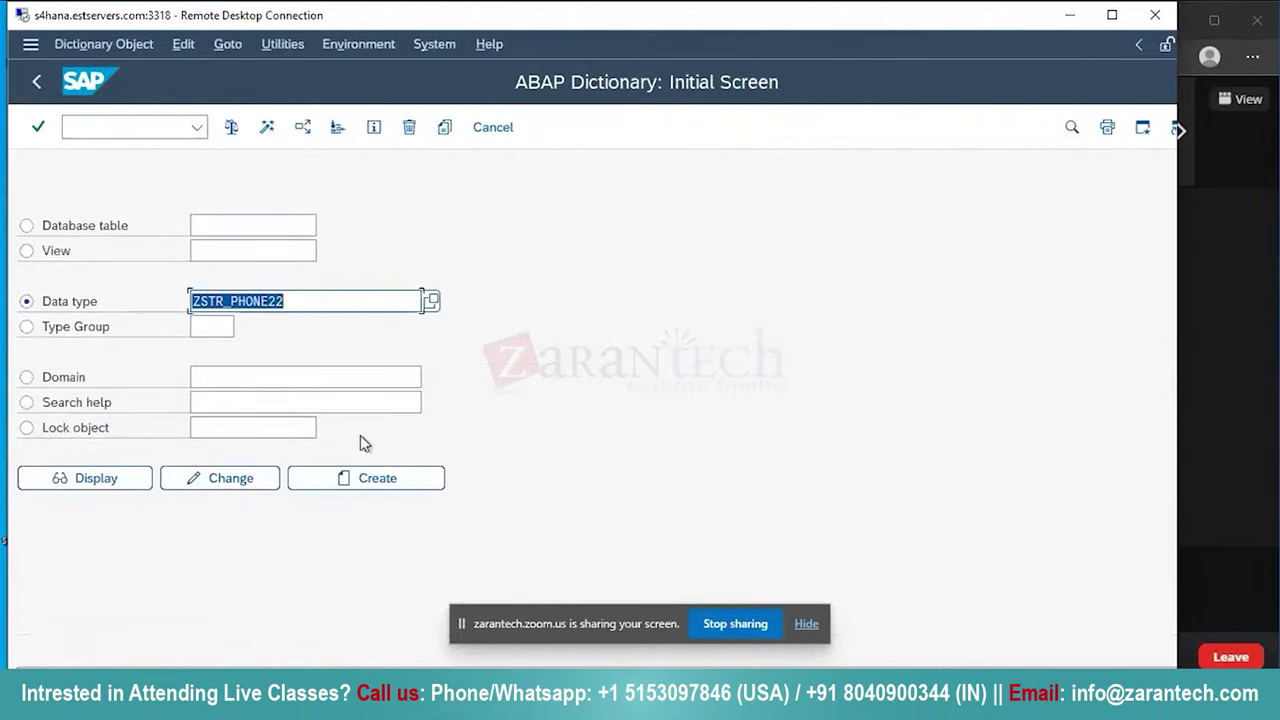
pyautogui.click(40, 82)
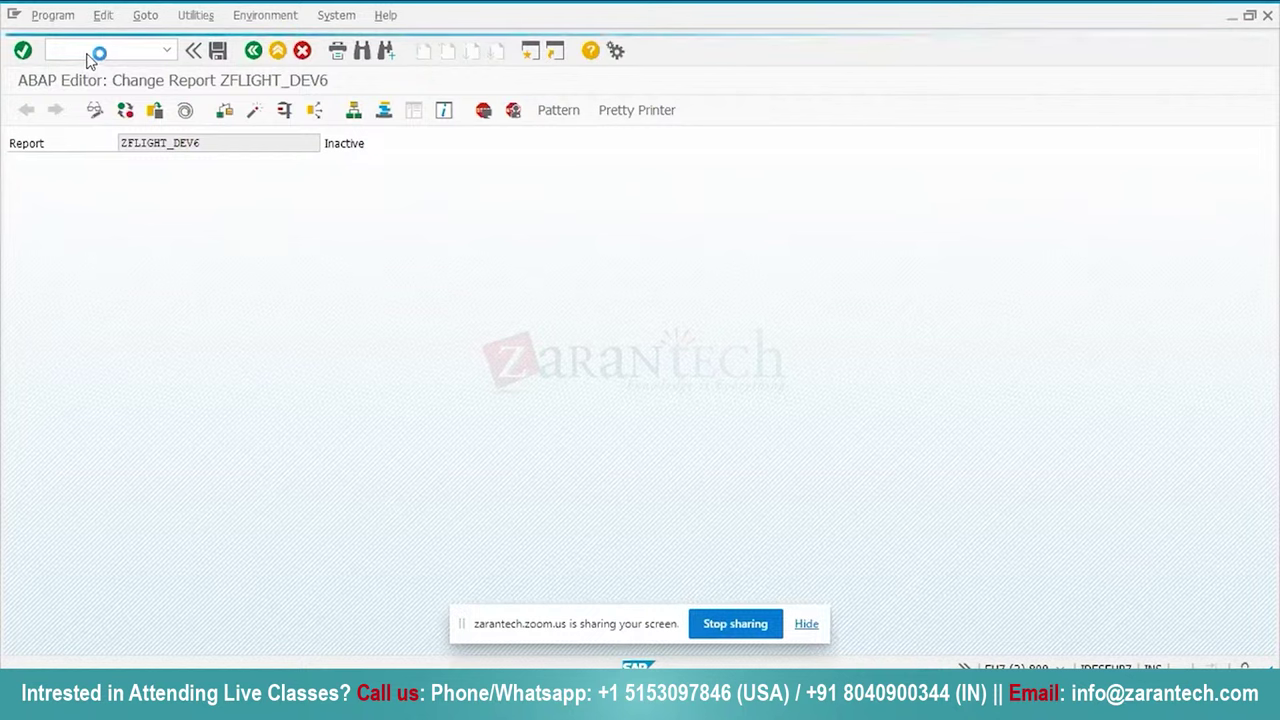
# Return to the SAP main menu and open the ABAP Editor with se38.
pyautogui.moveTo(758, 705)
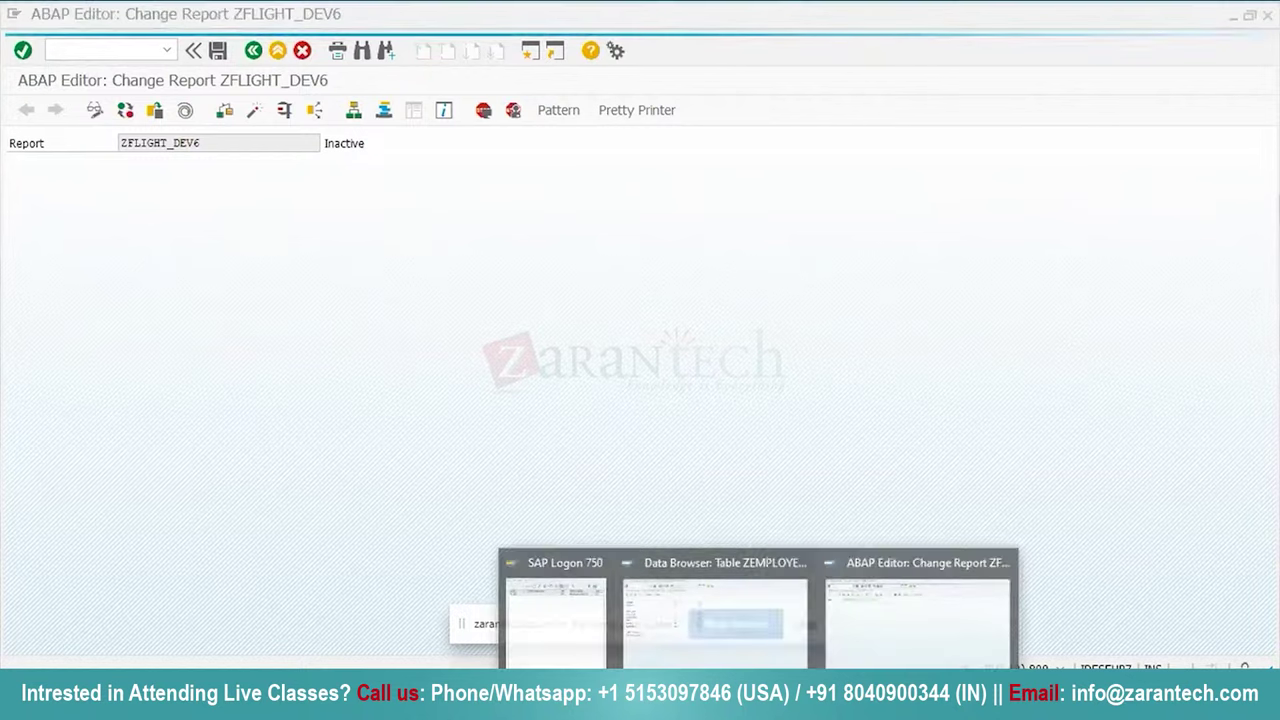
pyautogui.click(766, 634)
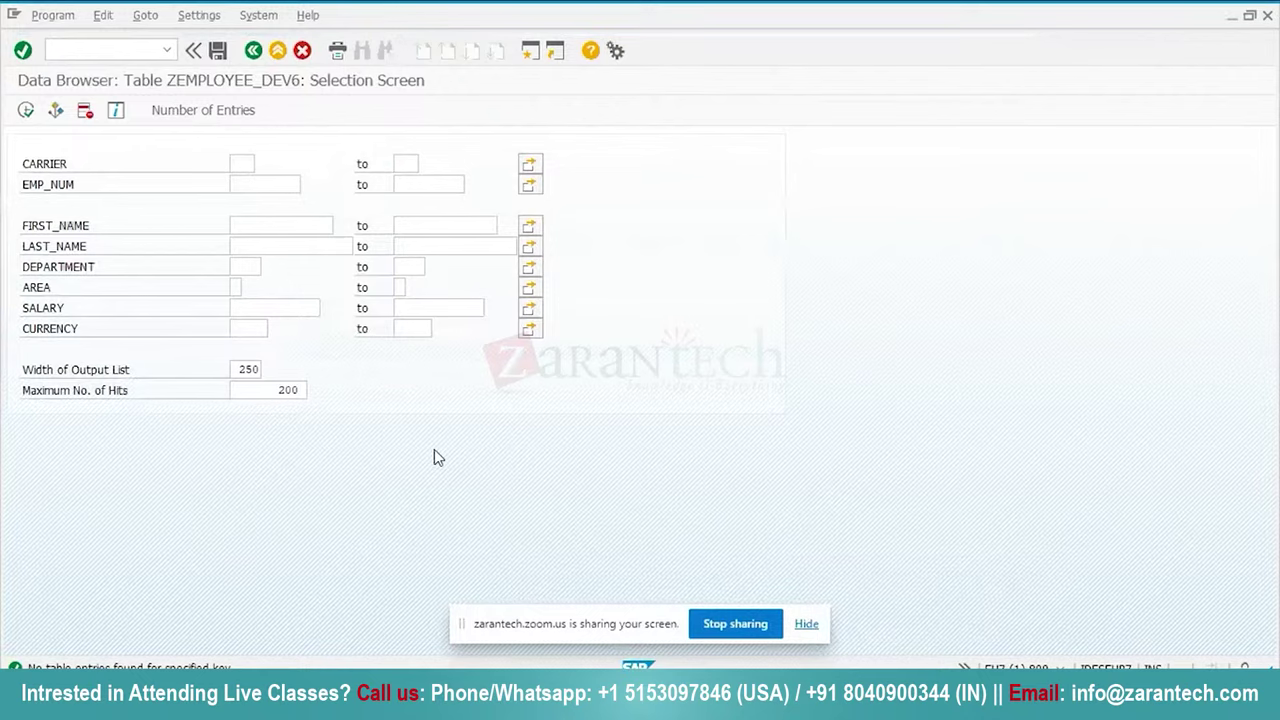
pyautogui.hotkey('alt', 'Tab')
pyautogui.write('se38')
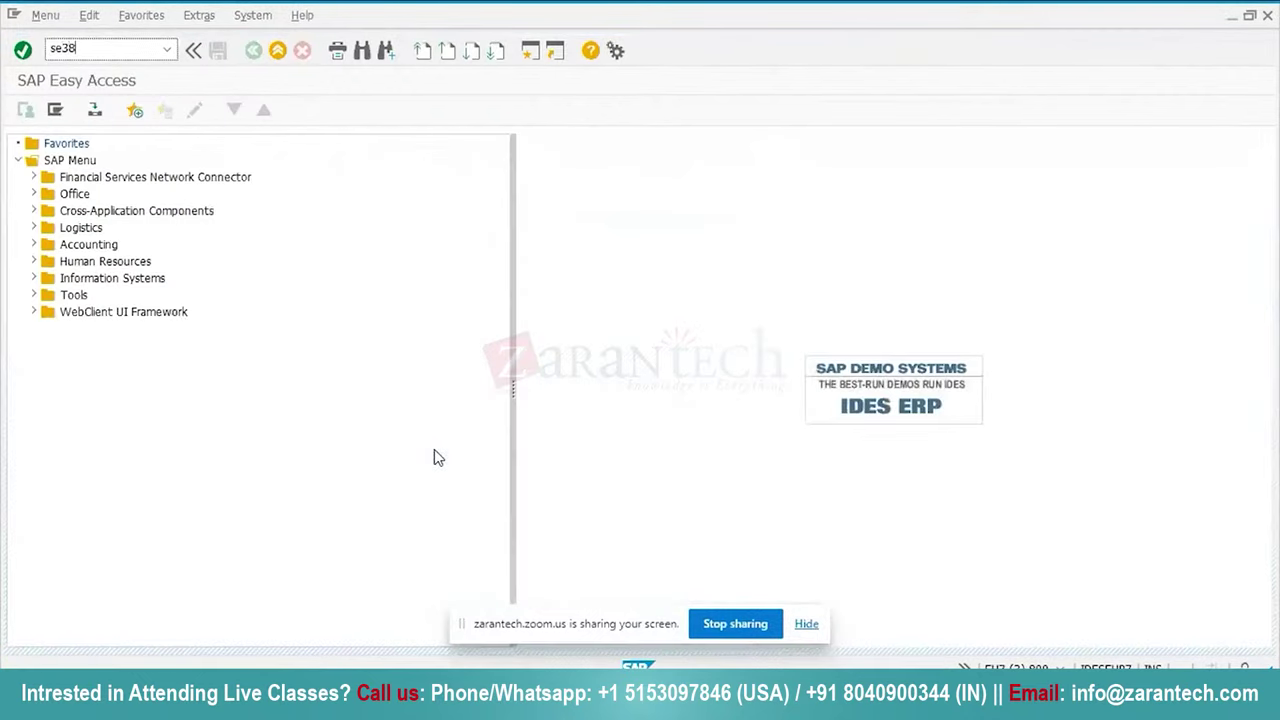
pyautogui.press('Return')
# Activate the inactive ZFLIGHT_DEV6 report and execute it.
pyautogui.press('F8')
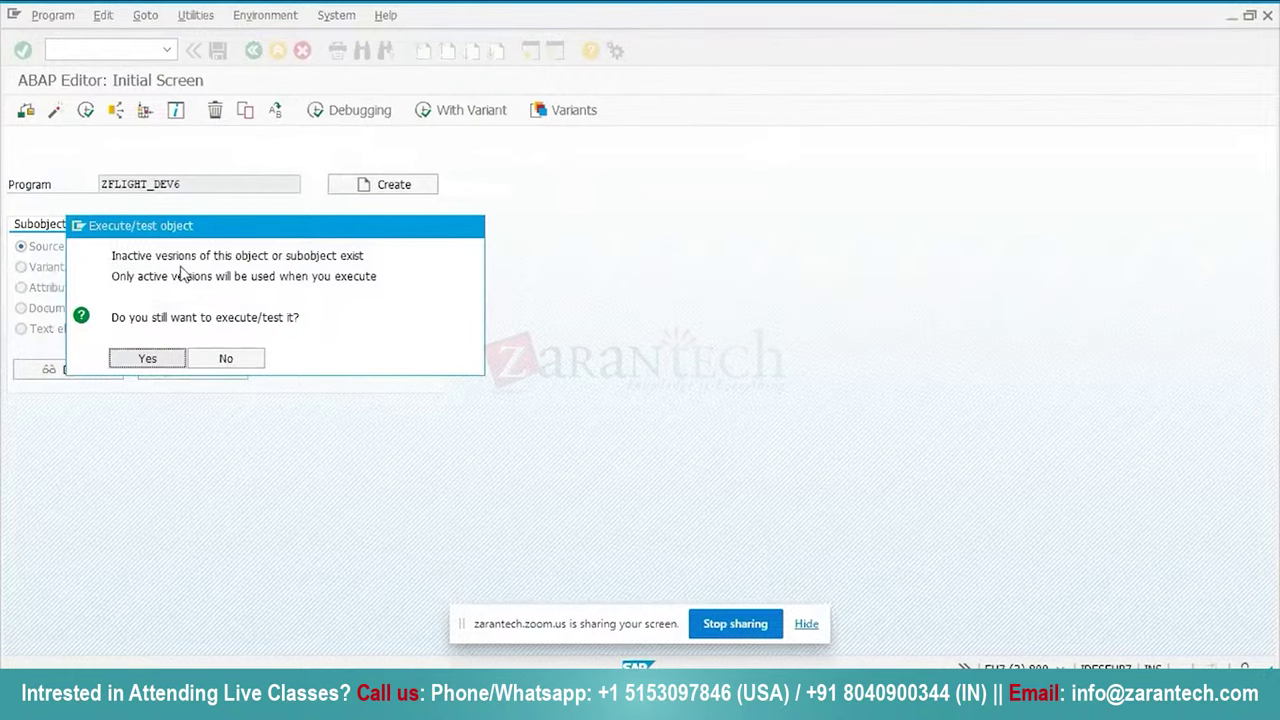
pyautogui.press('Return')
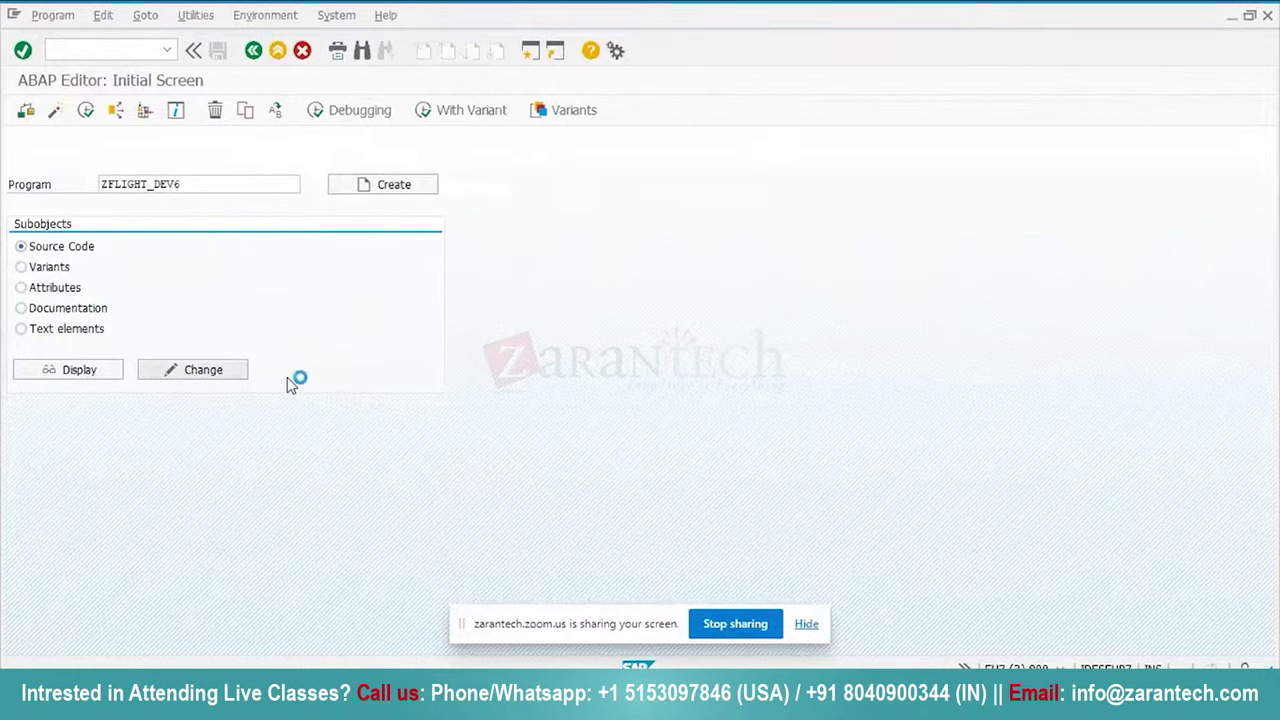
pyautogui.press('F6')
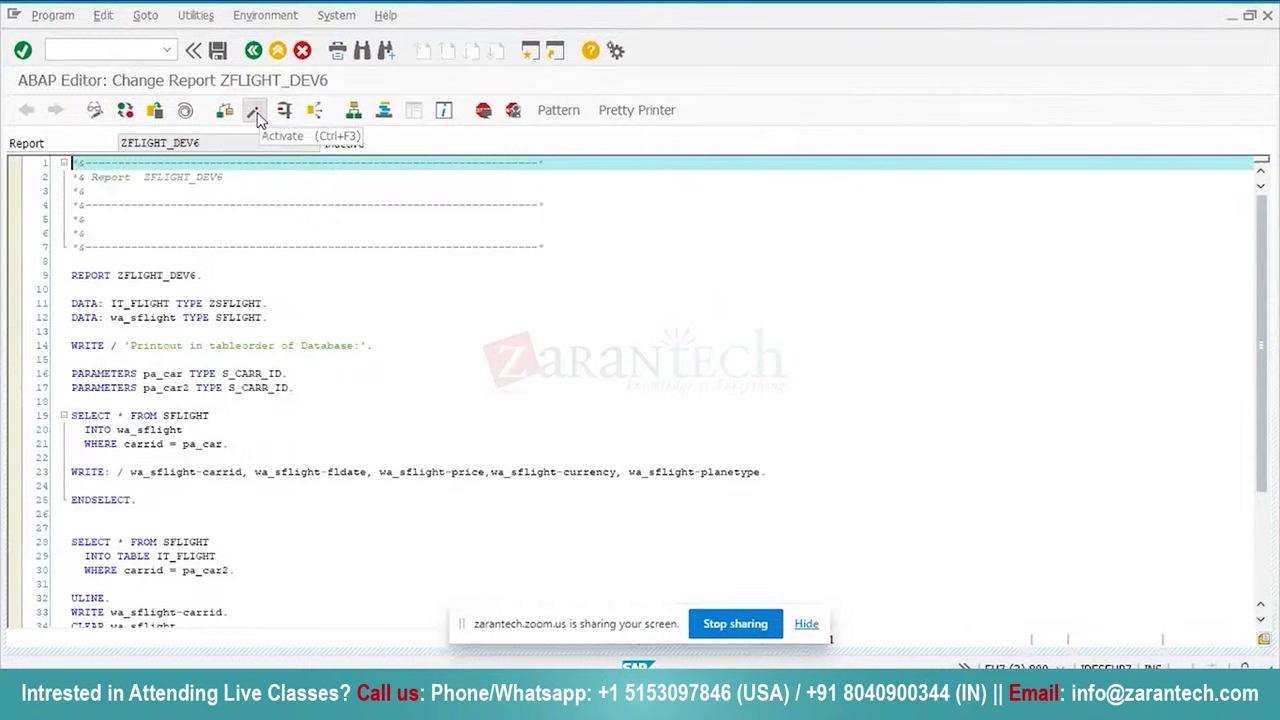
pyautogui.press('F3')
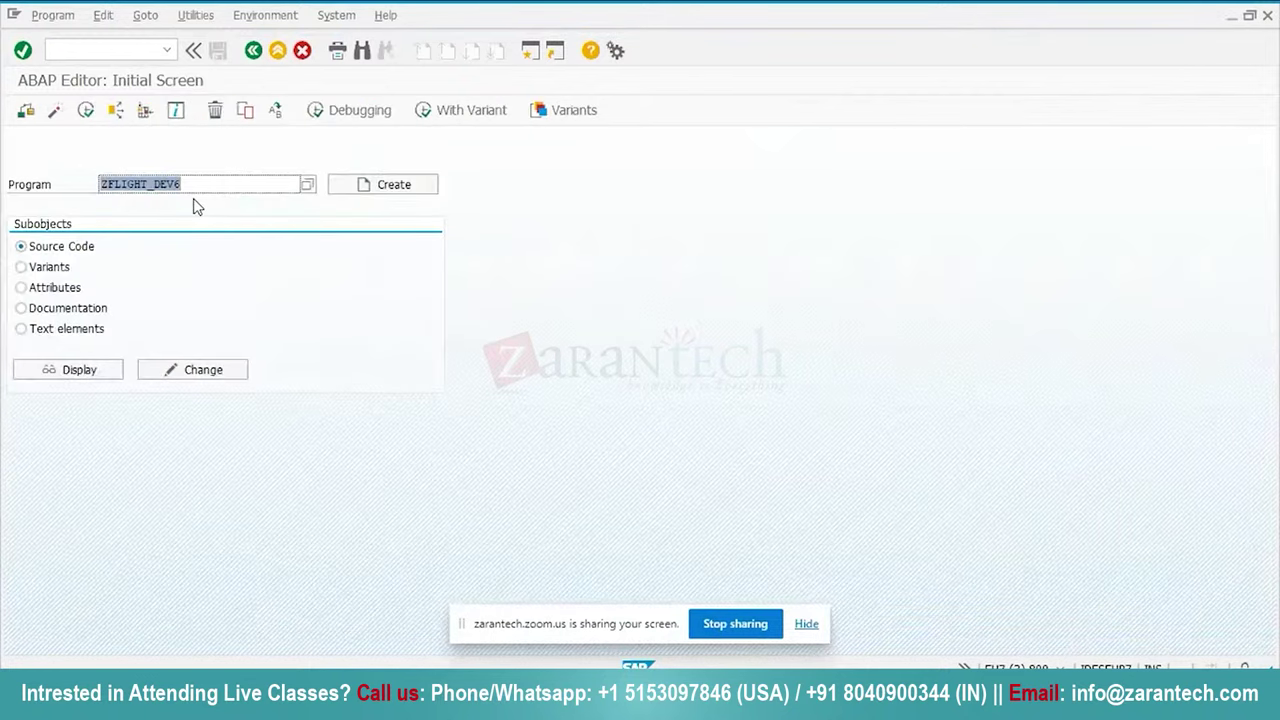
pyautogui.click(54, 112)
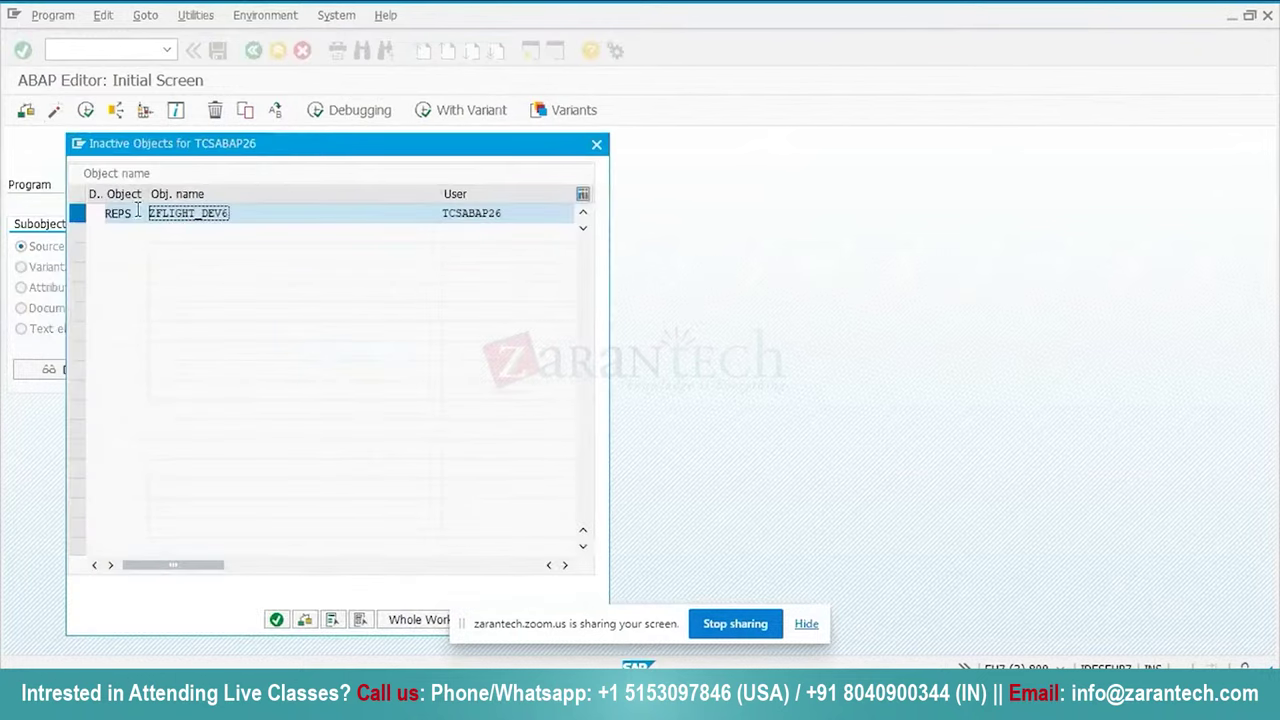
pyautogui.click(278, 621)
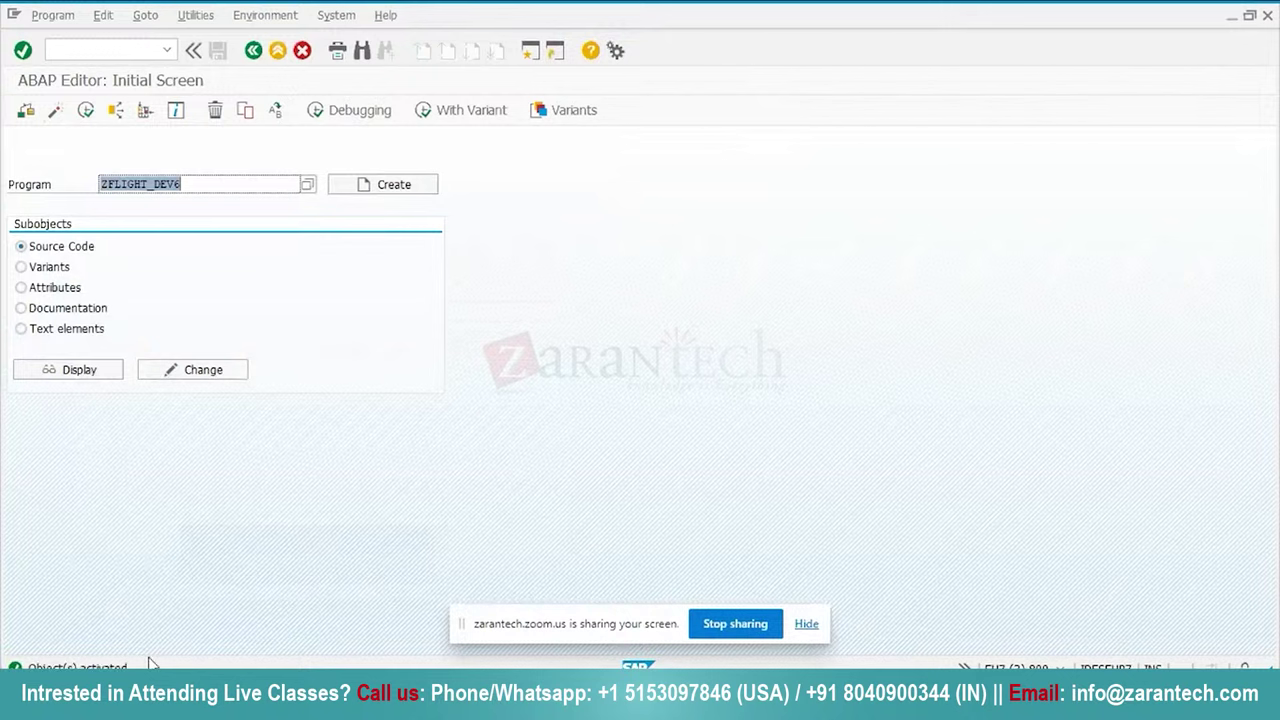
pyautogui.press('F8')
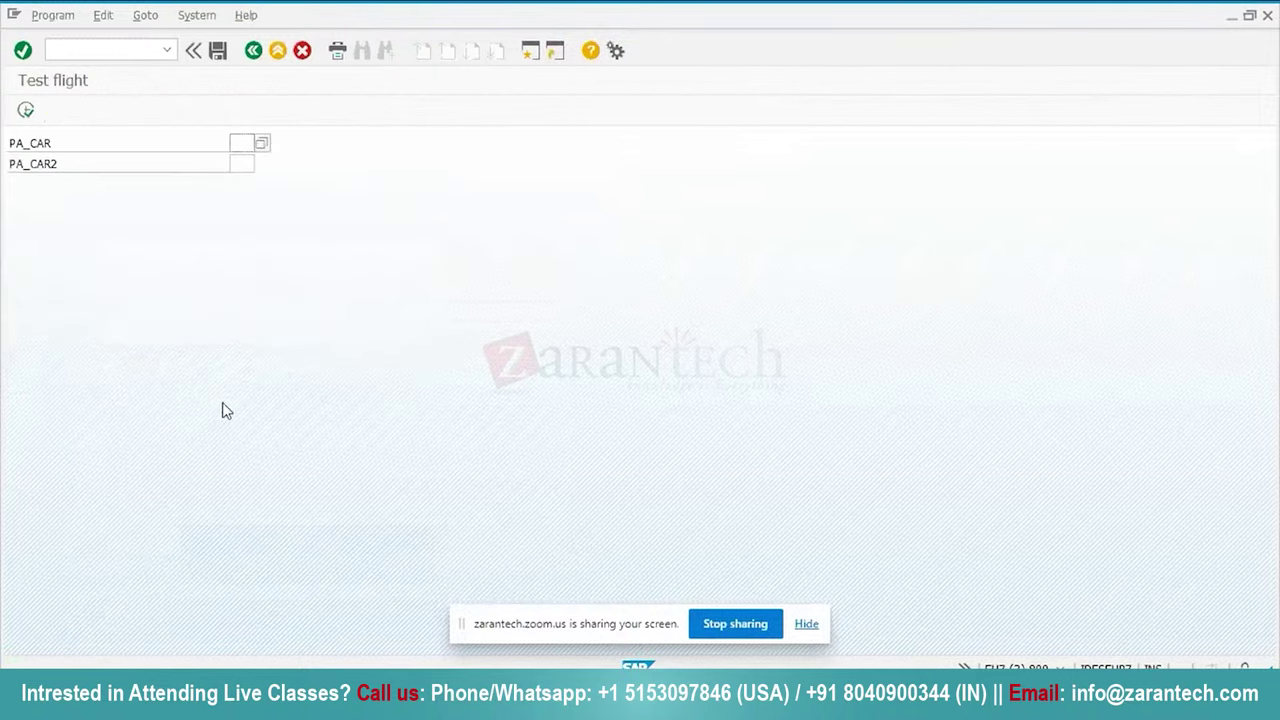
# Look over the ZFLIGHT_DEV6 source, then run the report from the editor start screen.
pyautogui.click(254, 53)
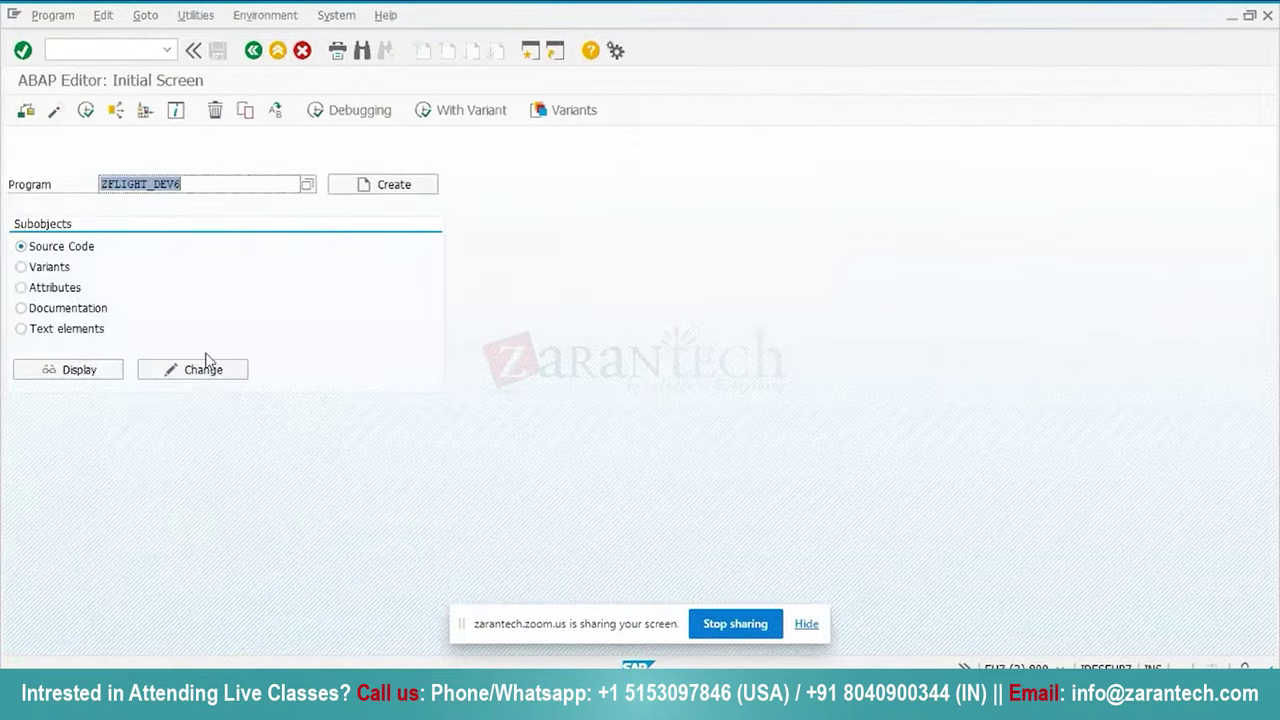
pyautogui.click(206, 374)
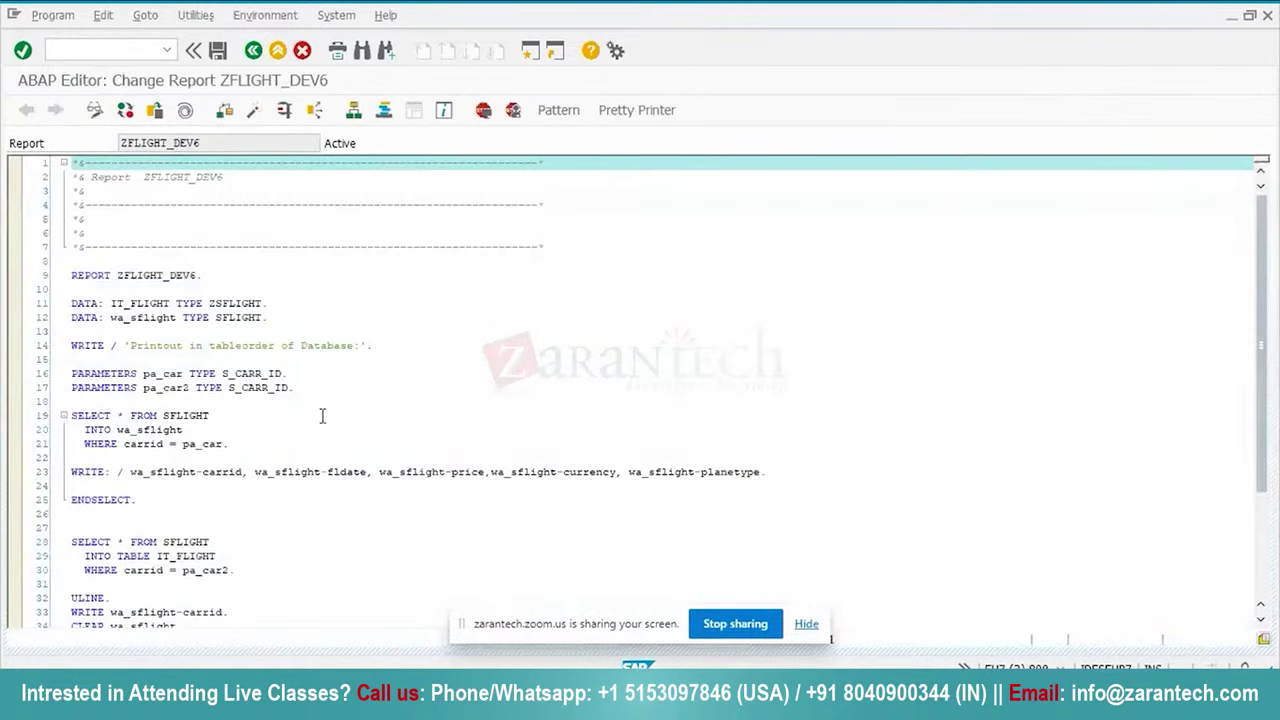
pyautogui.click(256, 53)
pyautogui.press('F8')
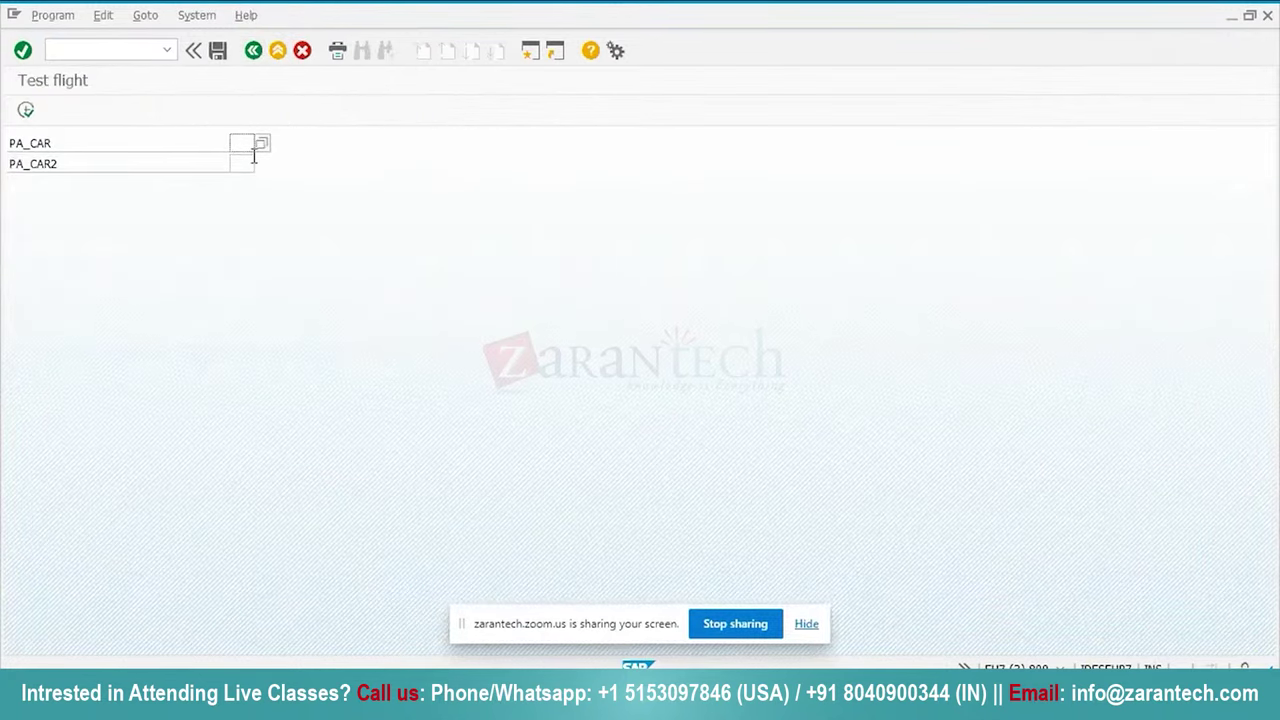
# Browse the airline code list and run the report with PA_CAR set to AA.
pyautogui.write('AA')
pyautogui.click(245, 163)
pyautogui.click(268, 164)
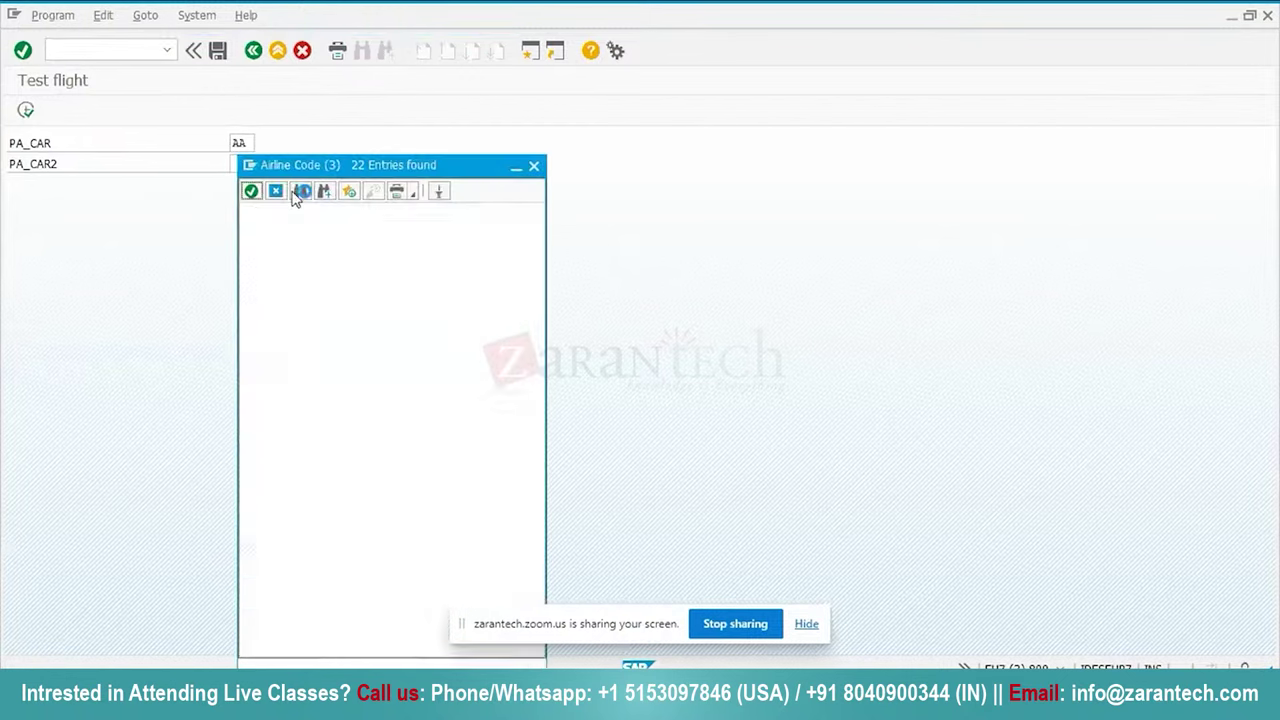
pyautogui.moveTo(347, 173); pyautogui.dragTo(513, 158)
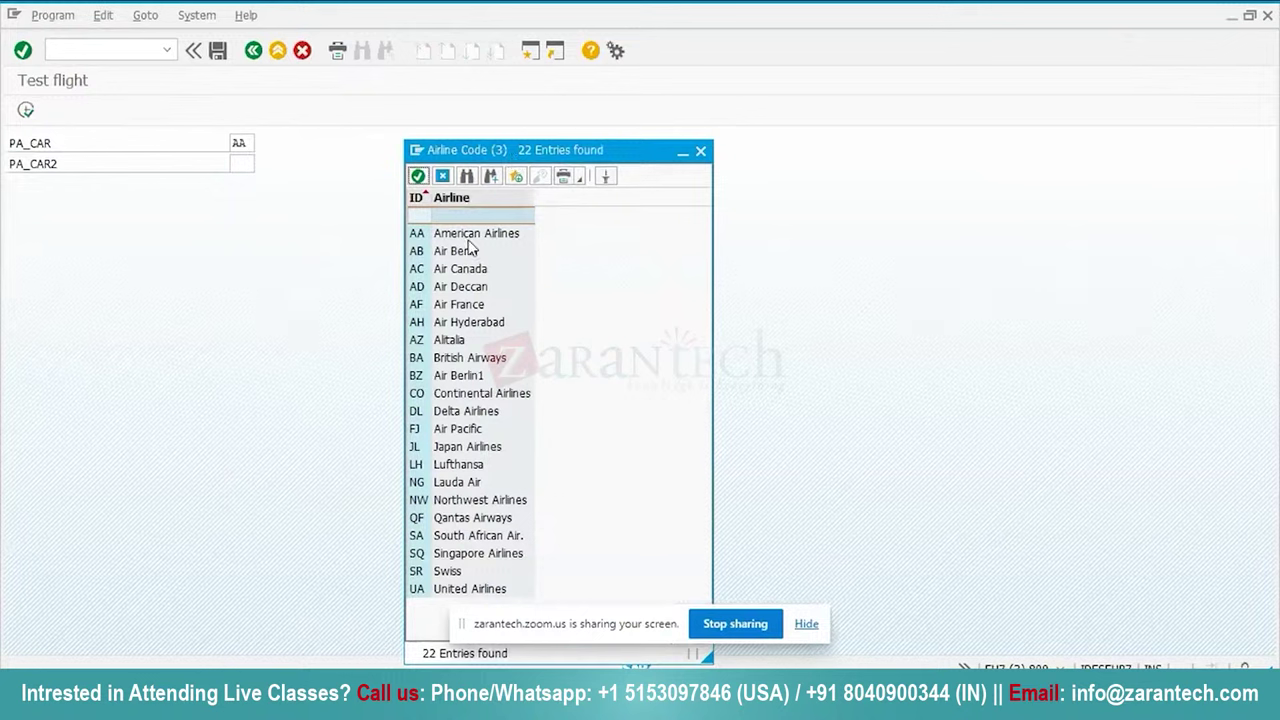
pyautogui.click(699, 153)
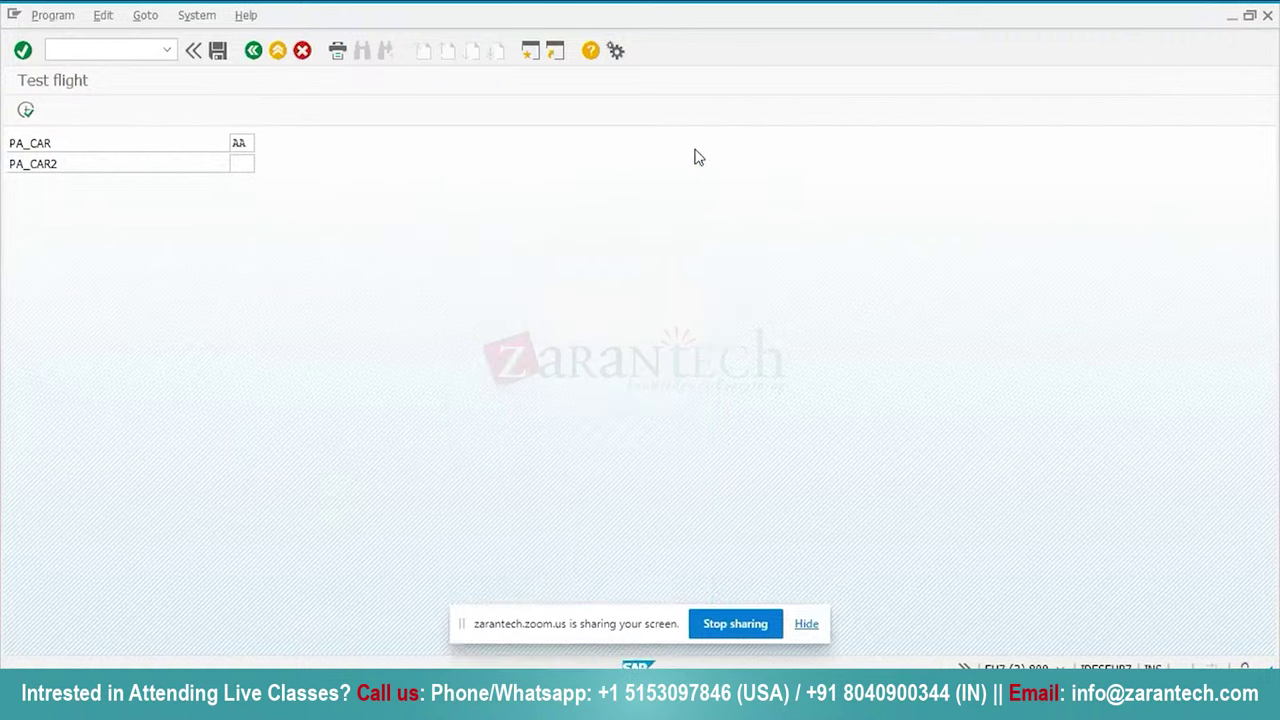
pyautogui.click(253, 142)
pyautogui.press('BackSpace')
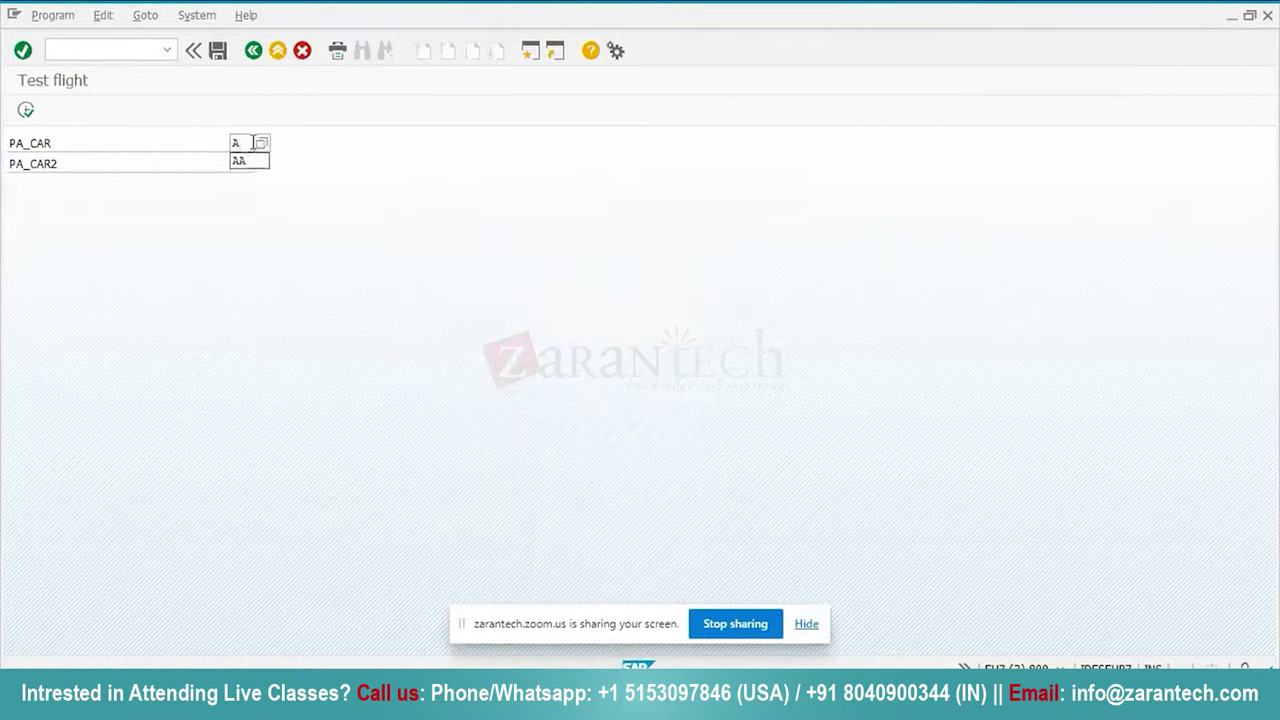
pyautogui.write('A')
pyautogui.press('F8')
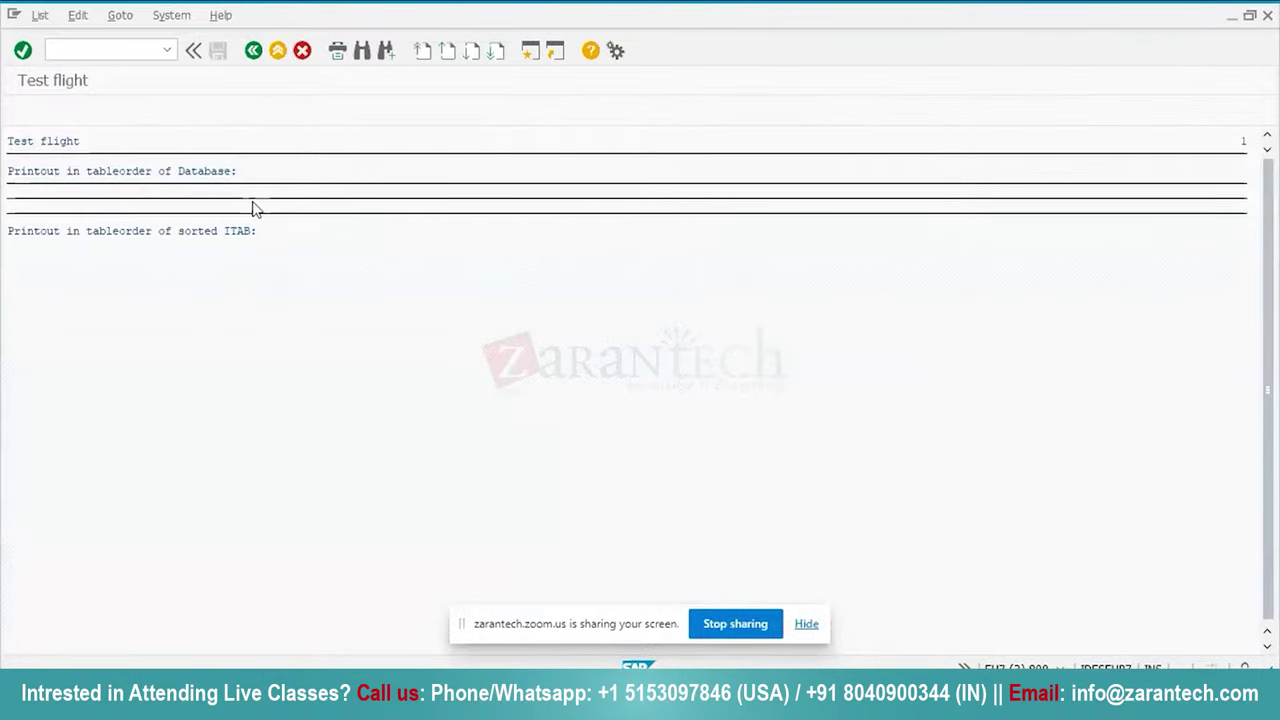
# Rerun the report with PA_CAR2 set to AB.
pyautogui.click(253, 50)
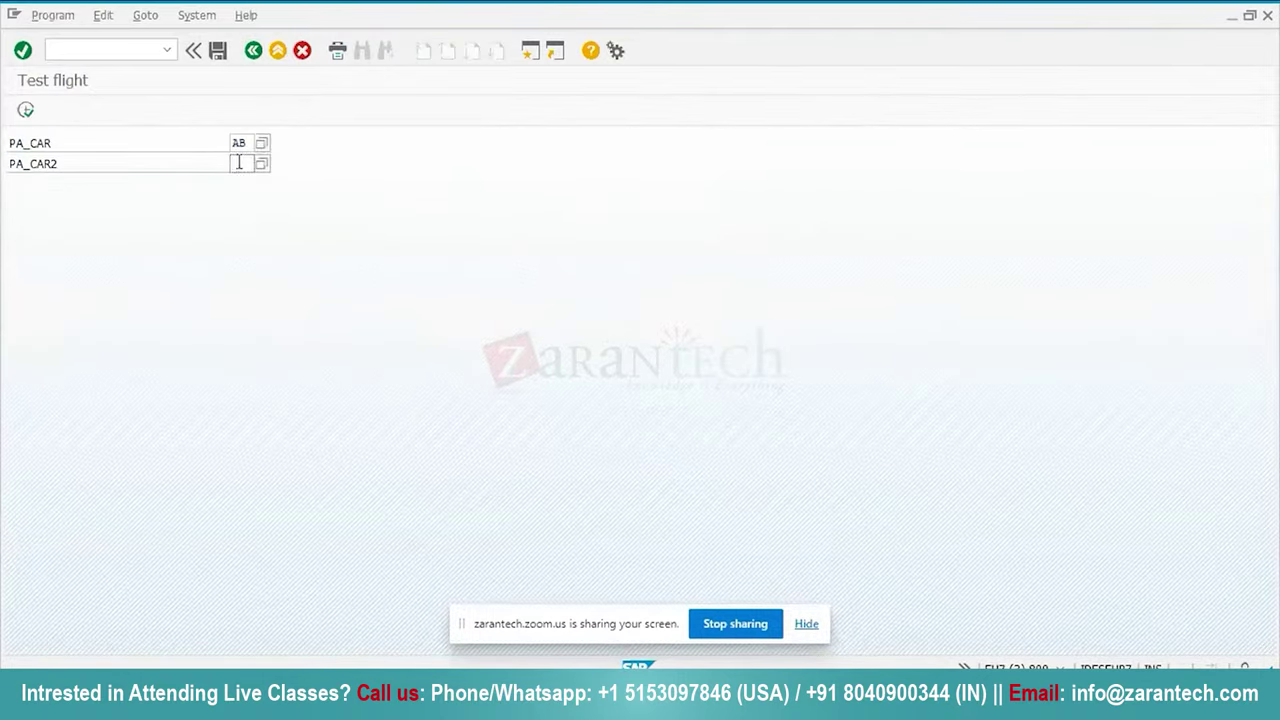
pyautogui.click(239, 163)
pyautogui.write('A')
pyautogui.click(251, 190)
pyautogui.press('F8')
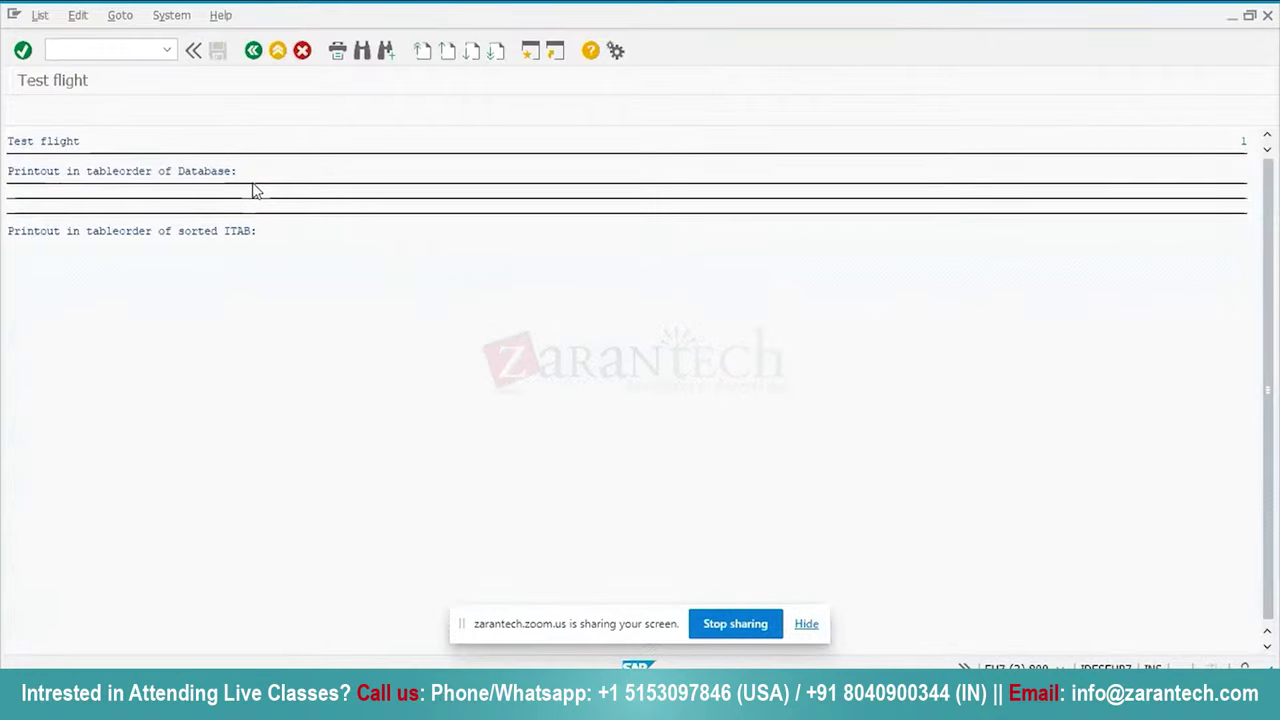
pyautogui.press('F3')
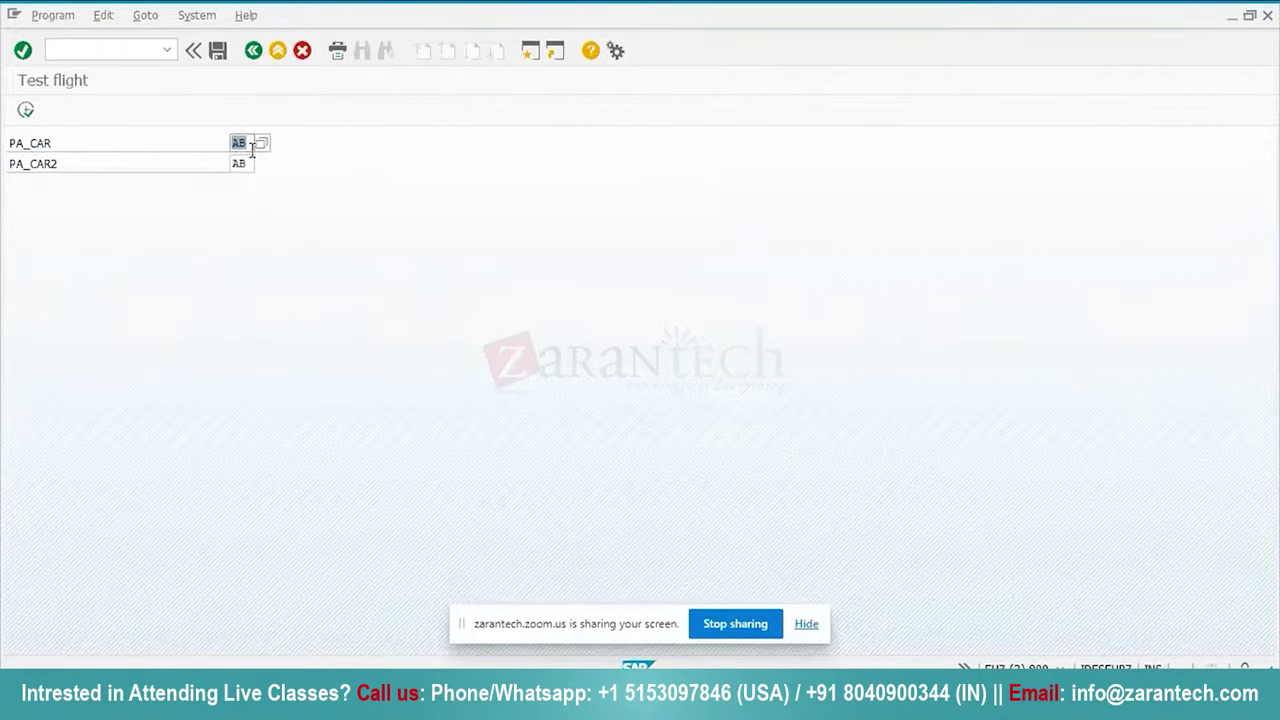
# Clear PA_CAR, pick airline JL from value help, run the report and scroll its flight list.
pyautogui.click(251, 145)
pyautogui.press('BackSpace')
pyautogui.press('BackSpace')
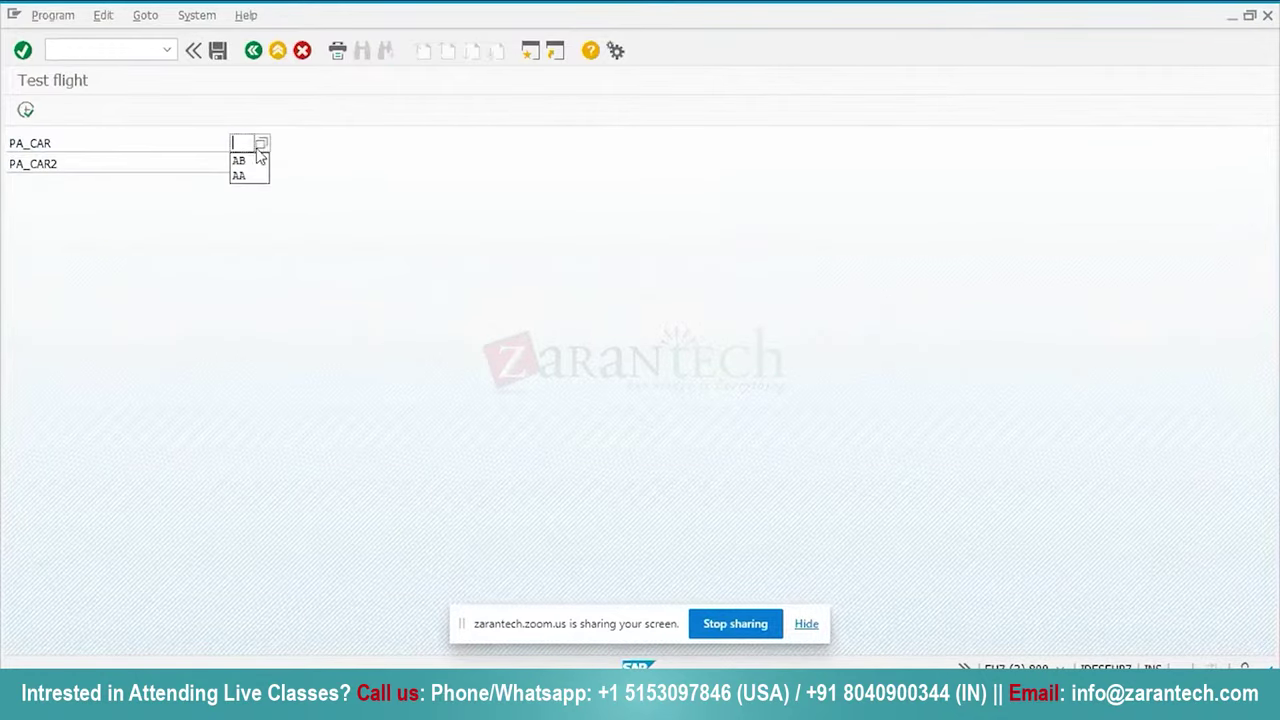
pyautogui.press('F8')
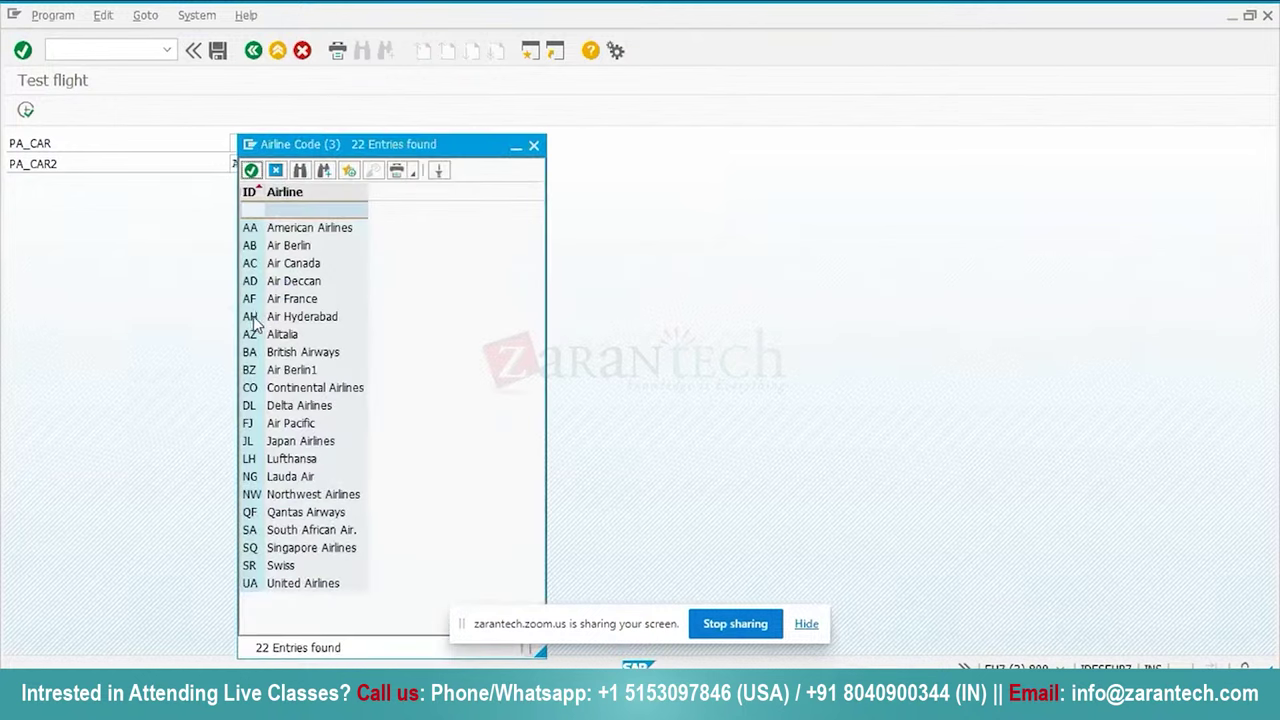
pyautogui.click(217, 265)
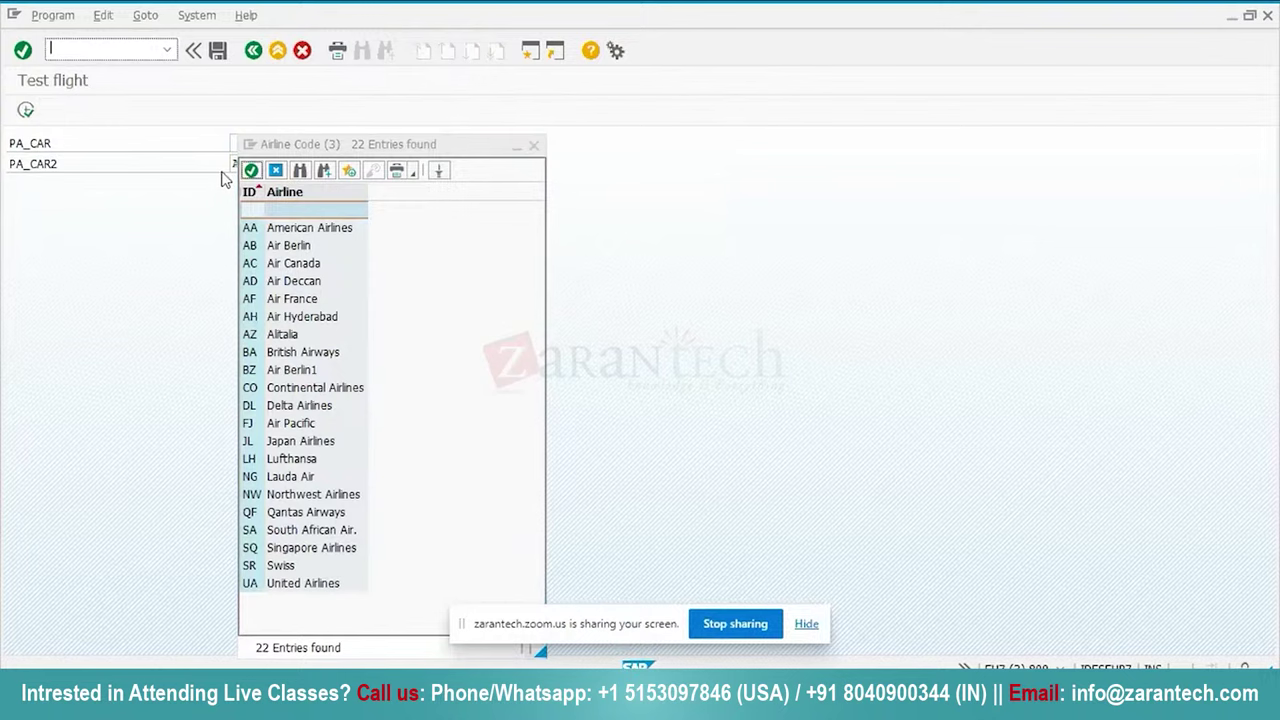
pyautogui.click(536, 144)
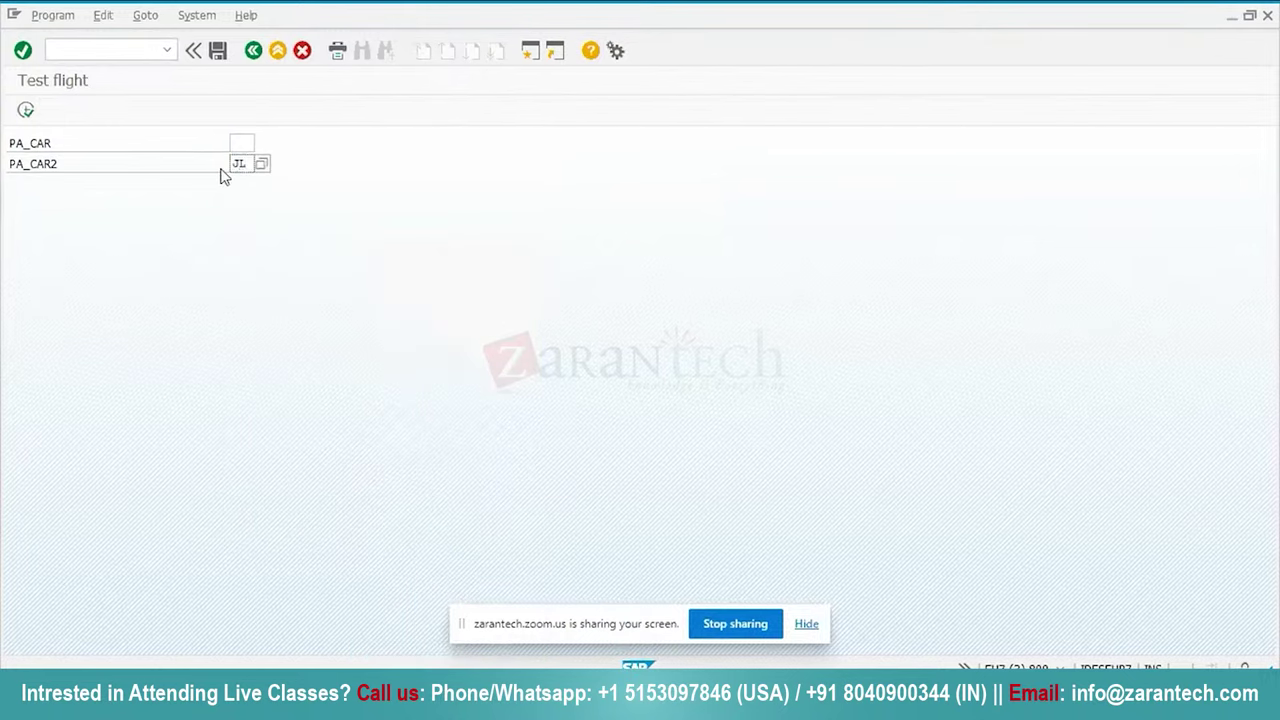
pyautogui.press('F8')
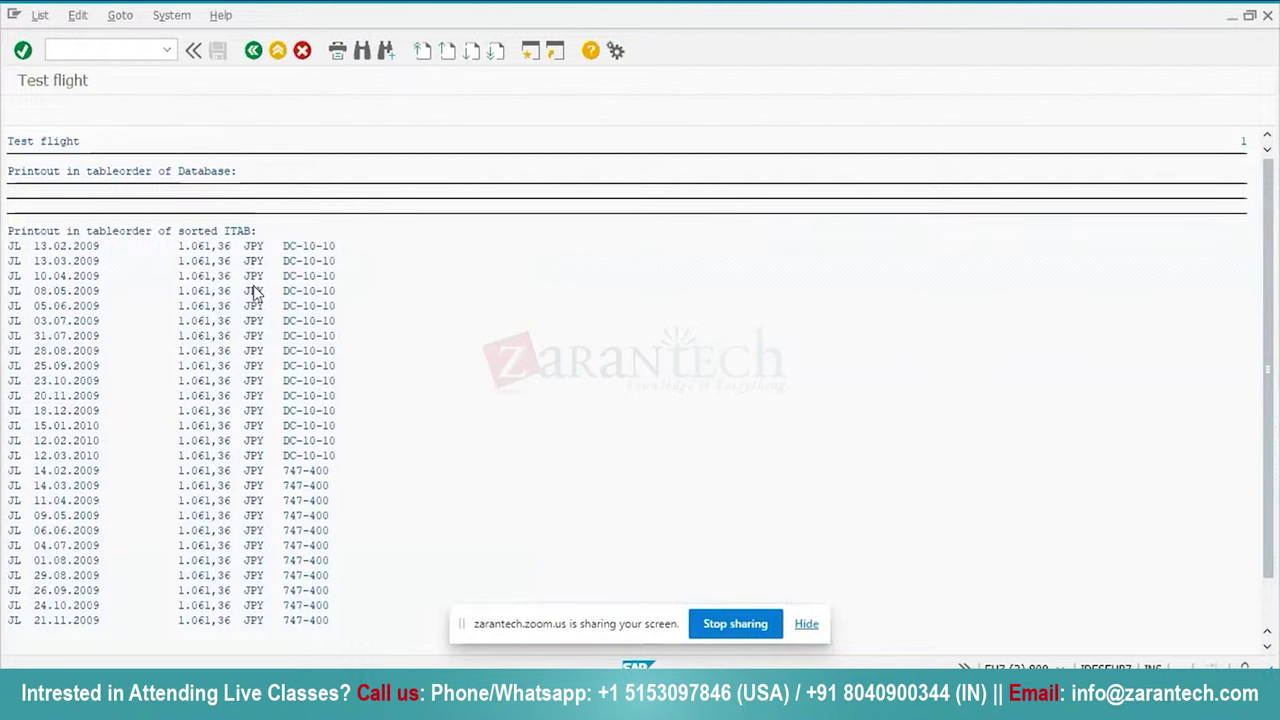
pyautogui.scroll(-1, 255, 296)
pyautogui.scroll(-3, 255, 296)
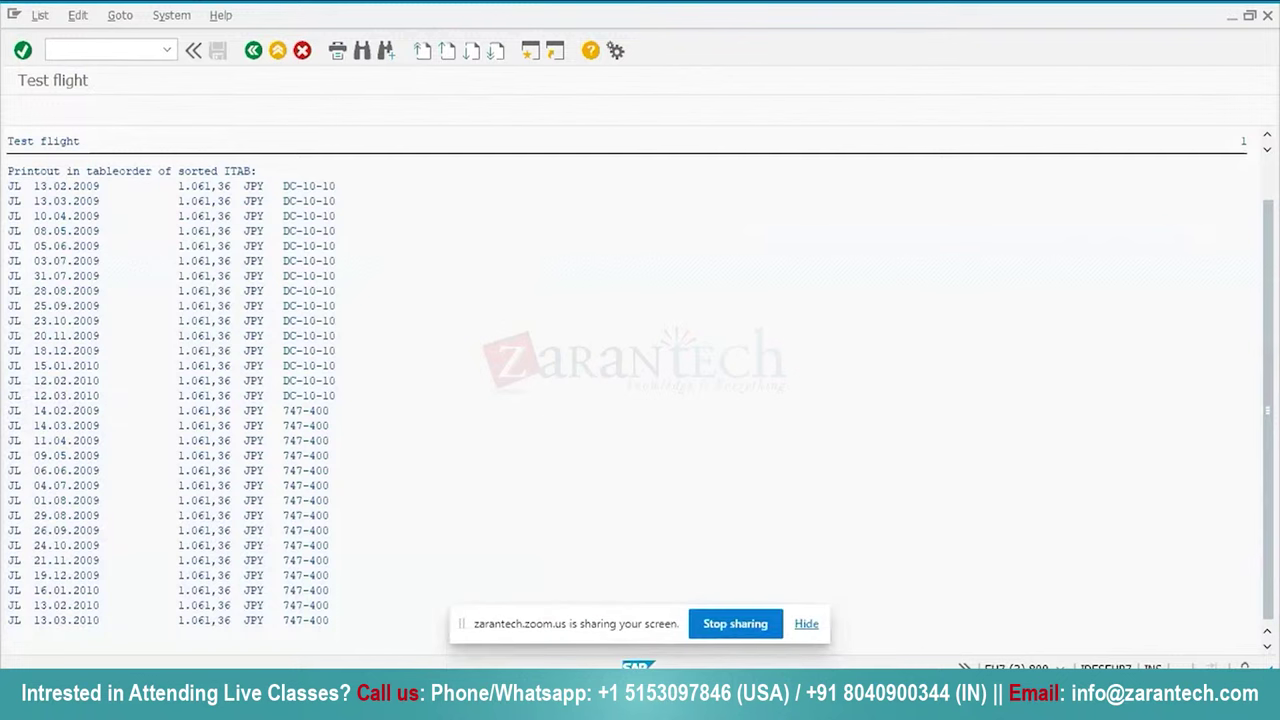
pyautogui.moveTo(758, 705)
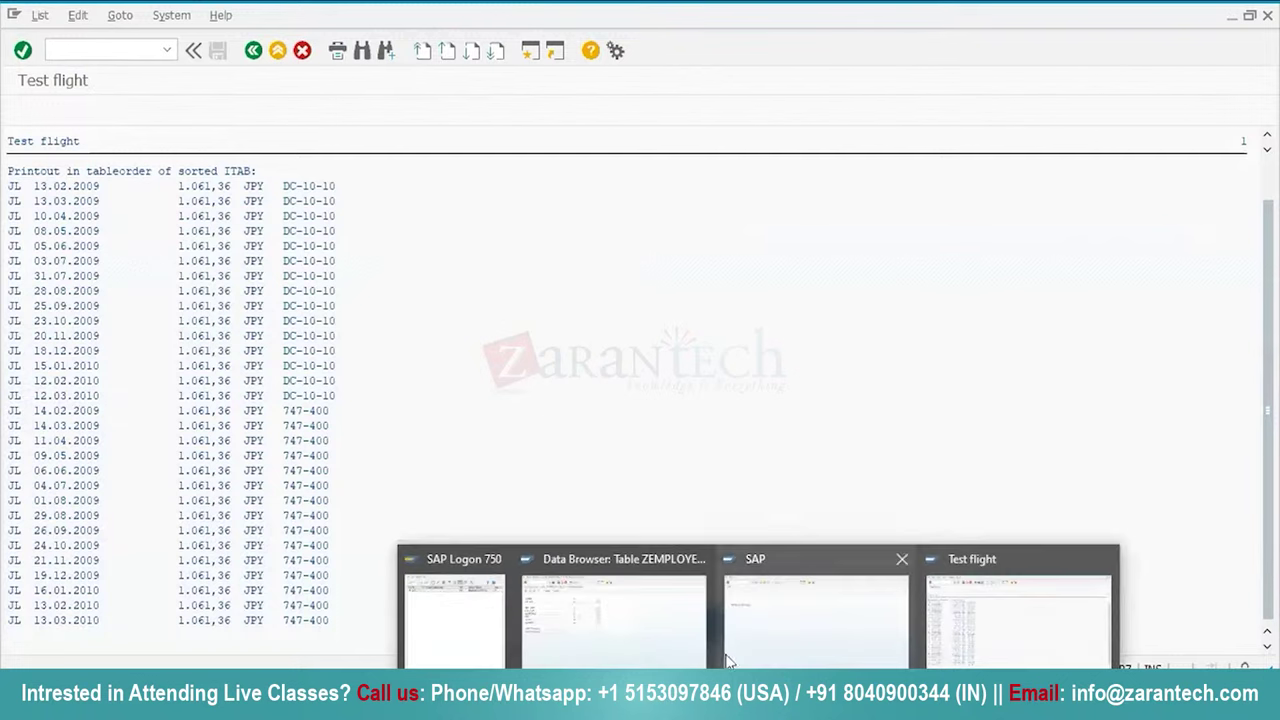
pyautogui.moveTo(652, 644)
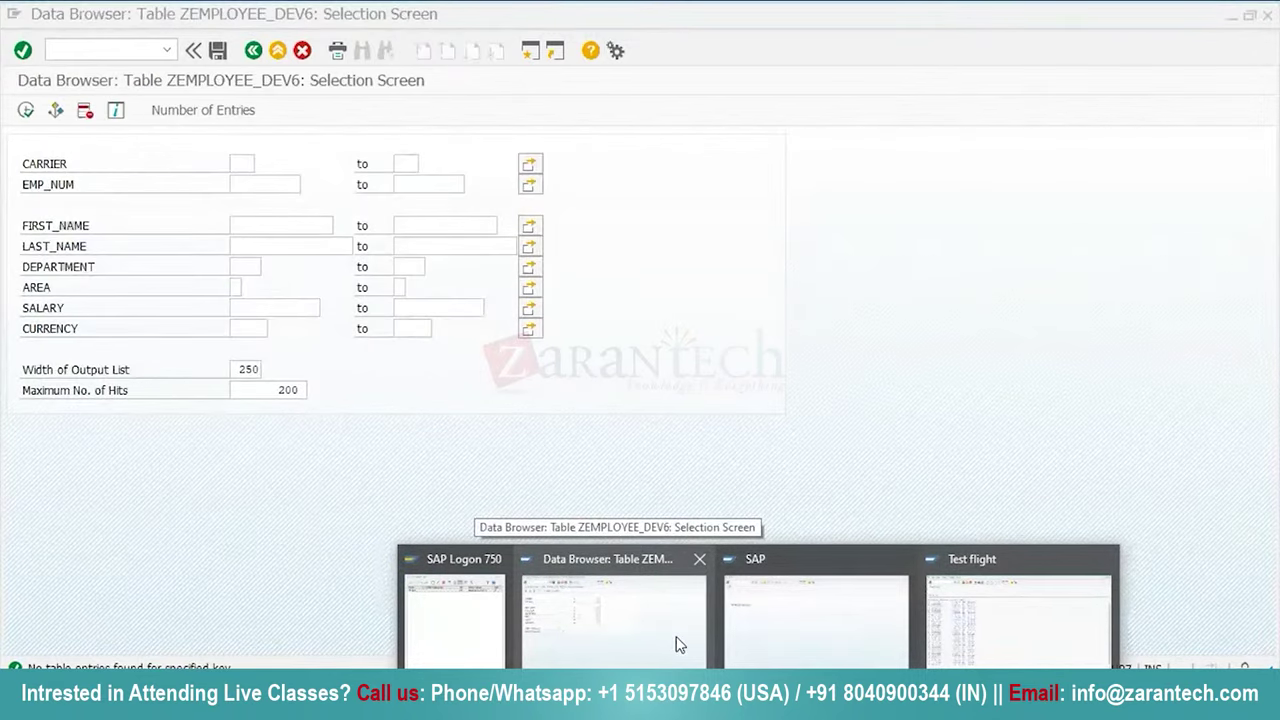
# Replace SFLIGHT with the copied name ZEMPLOYEE_DEV6 as SALARY's reference table.
pyautogui.click(1010, 615)
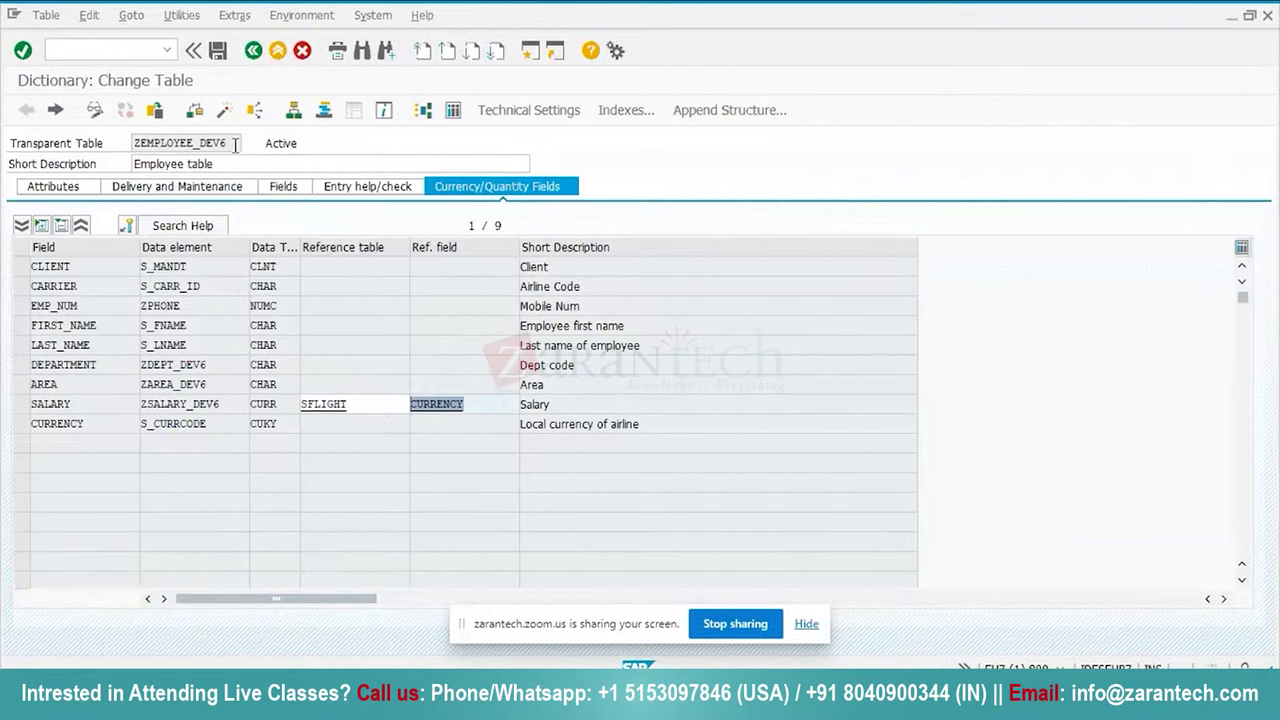
pyautogui.moveTo(234, 143); pyautogui.dragTo(133, 145)
pyautogui.hotkey('ctrl', 'c')
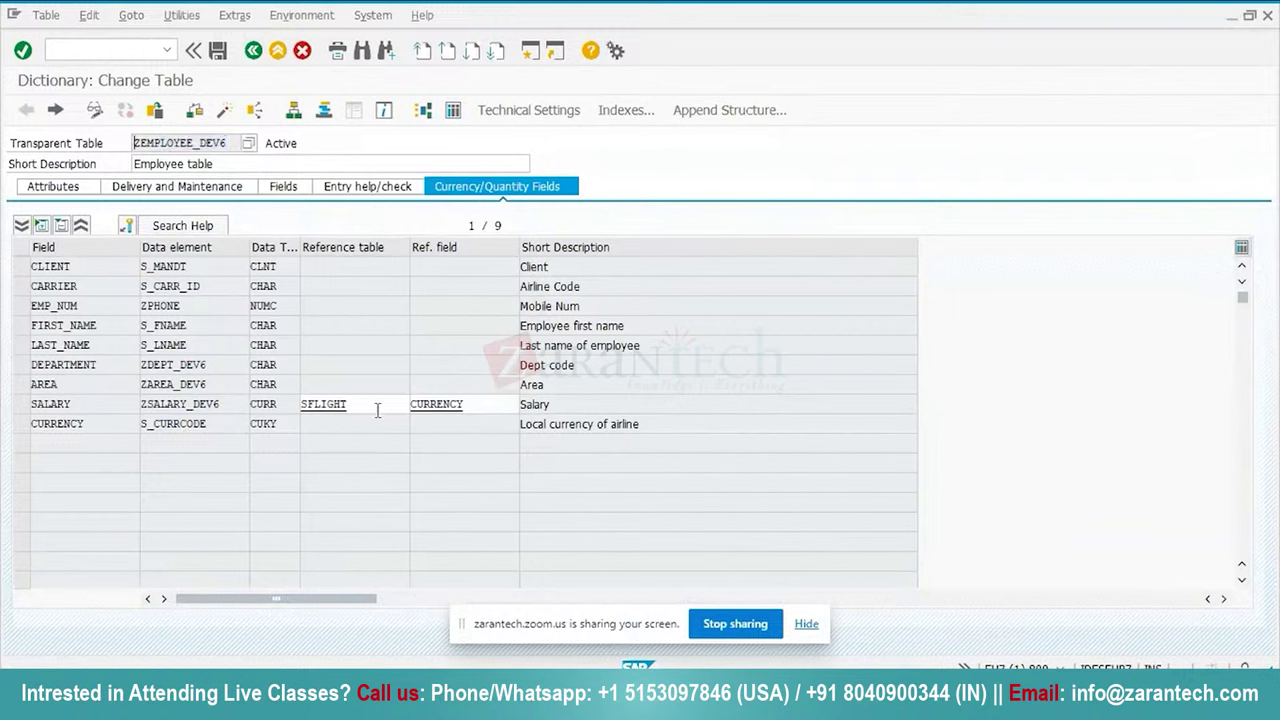
pyautogui.moveTo(377, 406); pyautogui.dragTo(303, 406)
pyautogui.hotkey('ctrl', 'v')
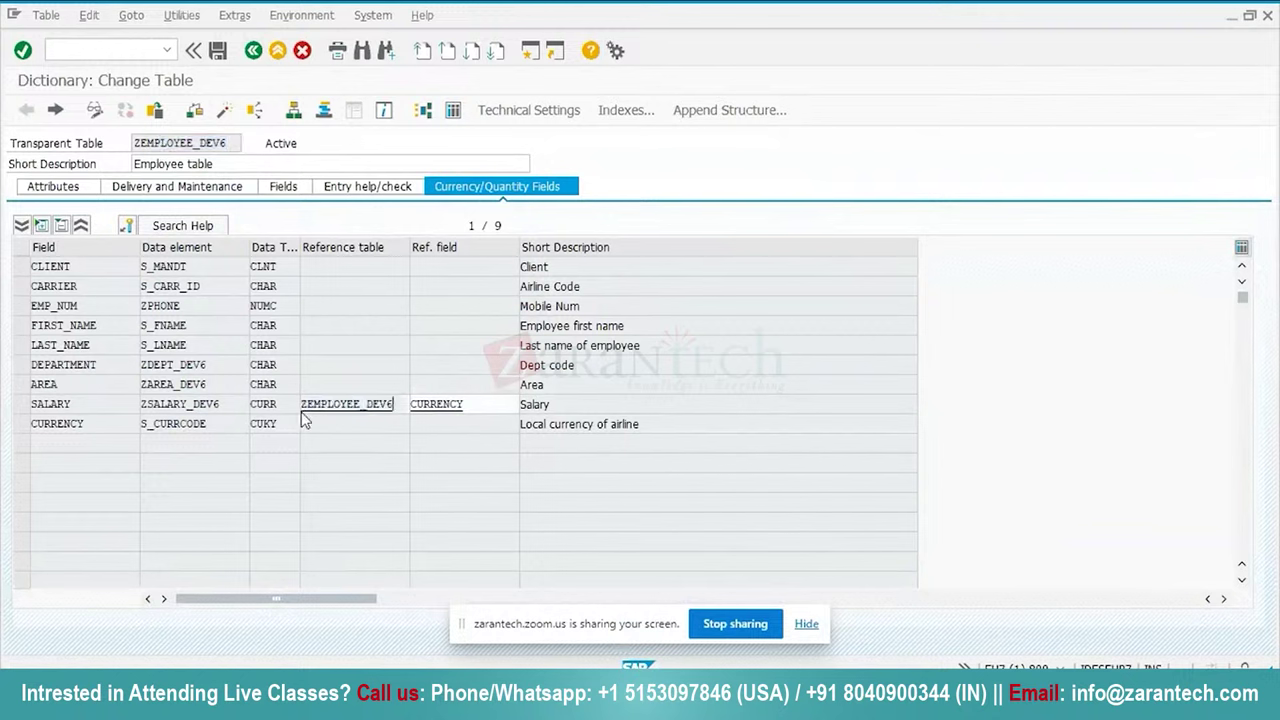
pyautogui.click(458, 443)
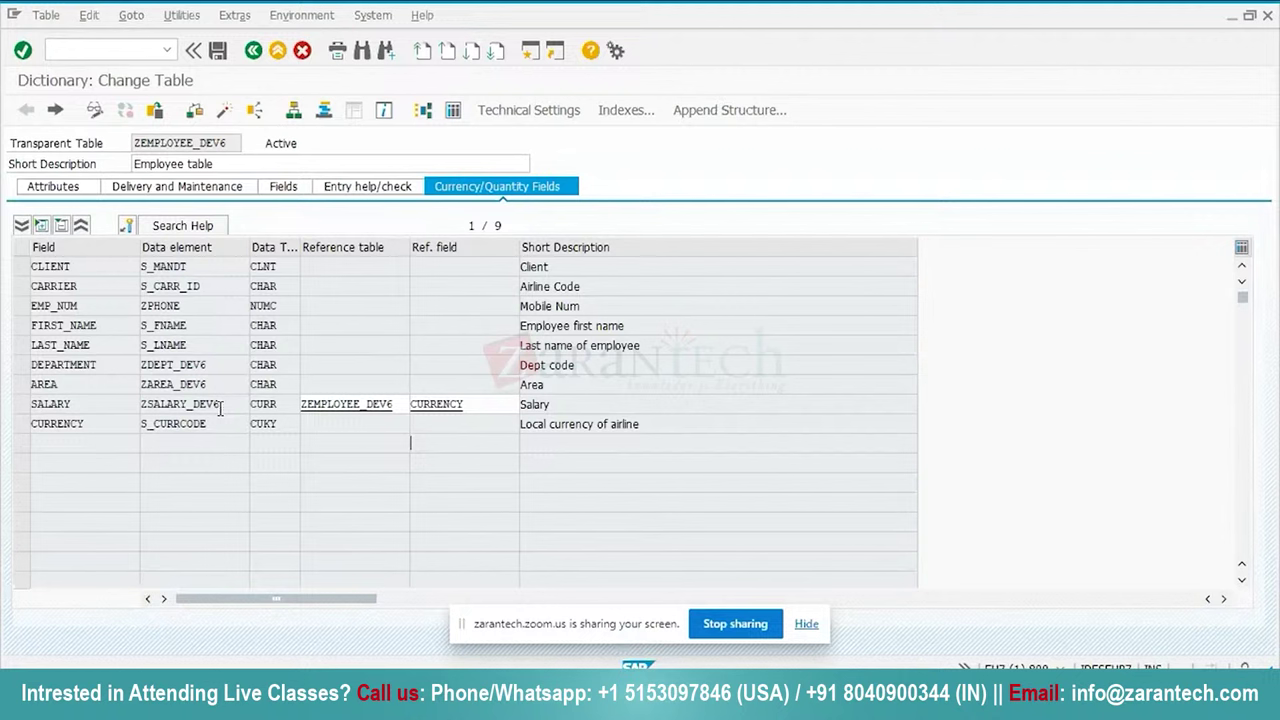
# Change SALARY's reference table back to SFLIGHT.
pyautogui.moveTo(391, 404); pyautogui.dragTo(300, 404)
pyautogui.write('SFLI')
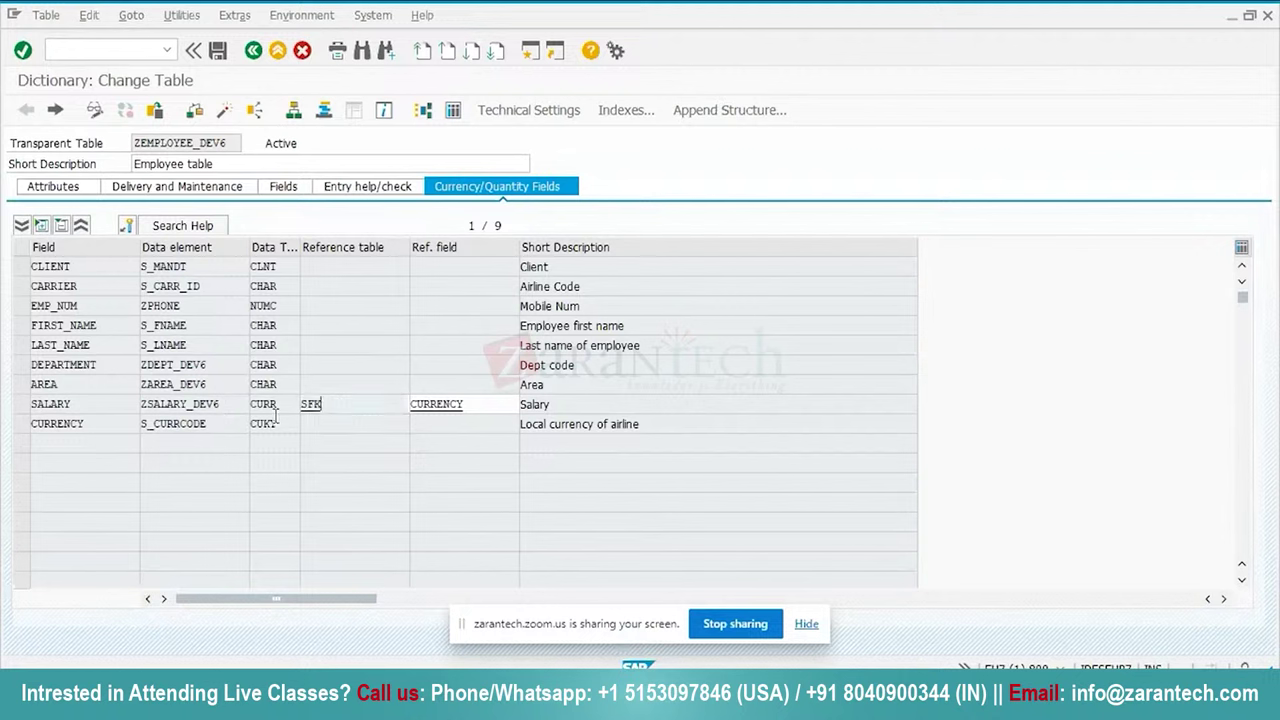
pyautogui.press('BackSpace')
pyautogui.press('BackSpace')
pyautogui.write('LIGHT')
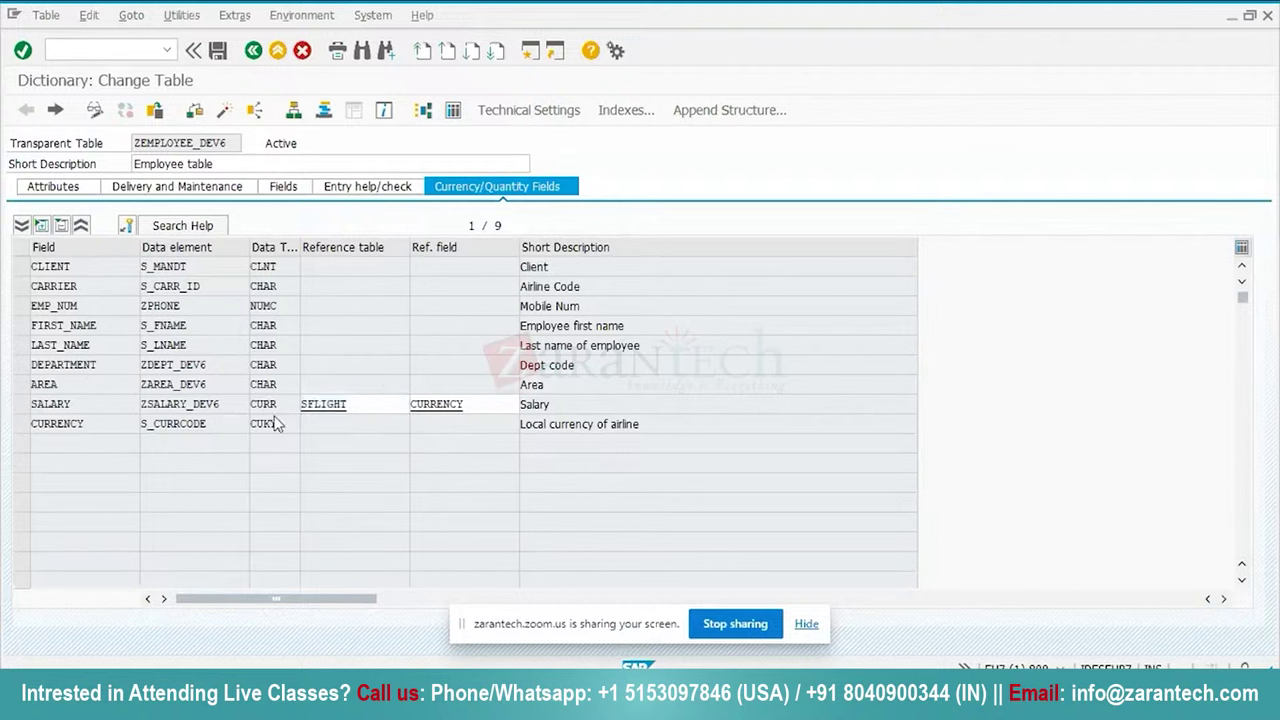
pyautogui.press('Return')
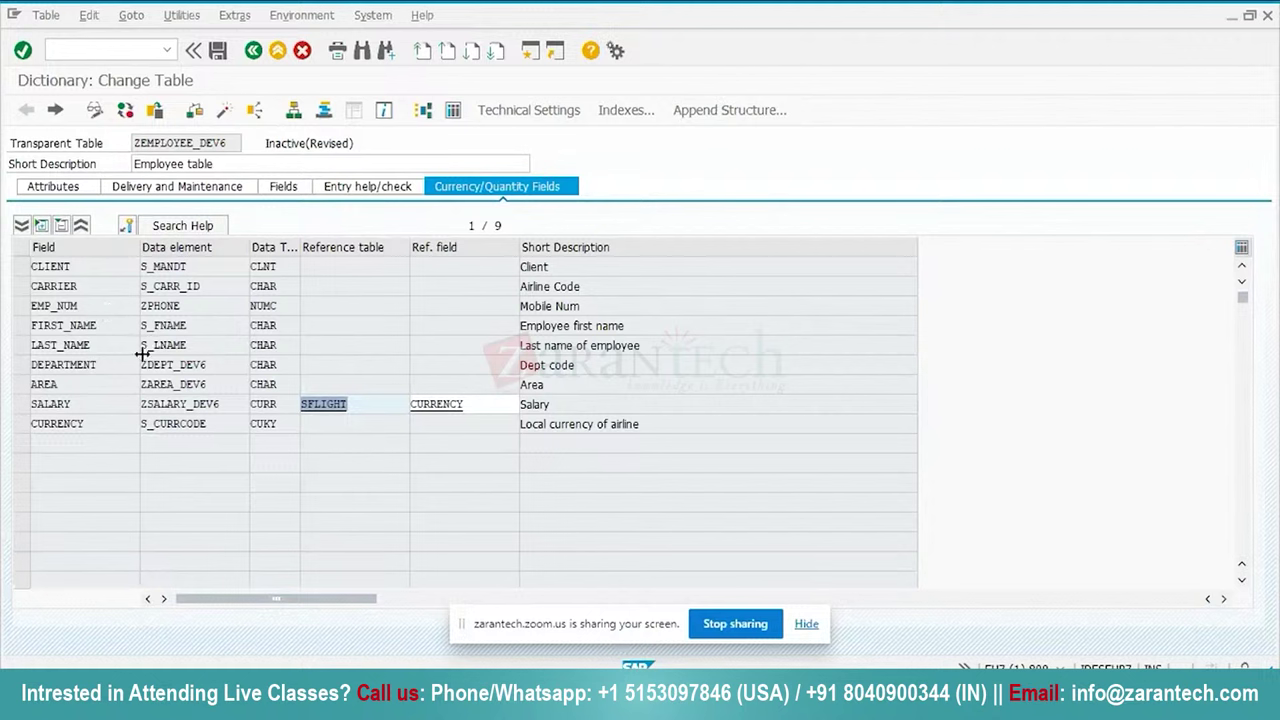
# Set the reference table to ZEMPOLYEE_DEV6 from history, save the table, and view its fields.
pyautogui.write('Z')
pyautogui.click(368, 414)
pyautogui.doubleClick(28, 429)
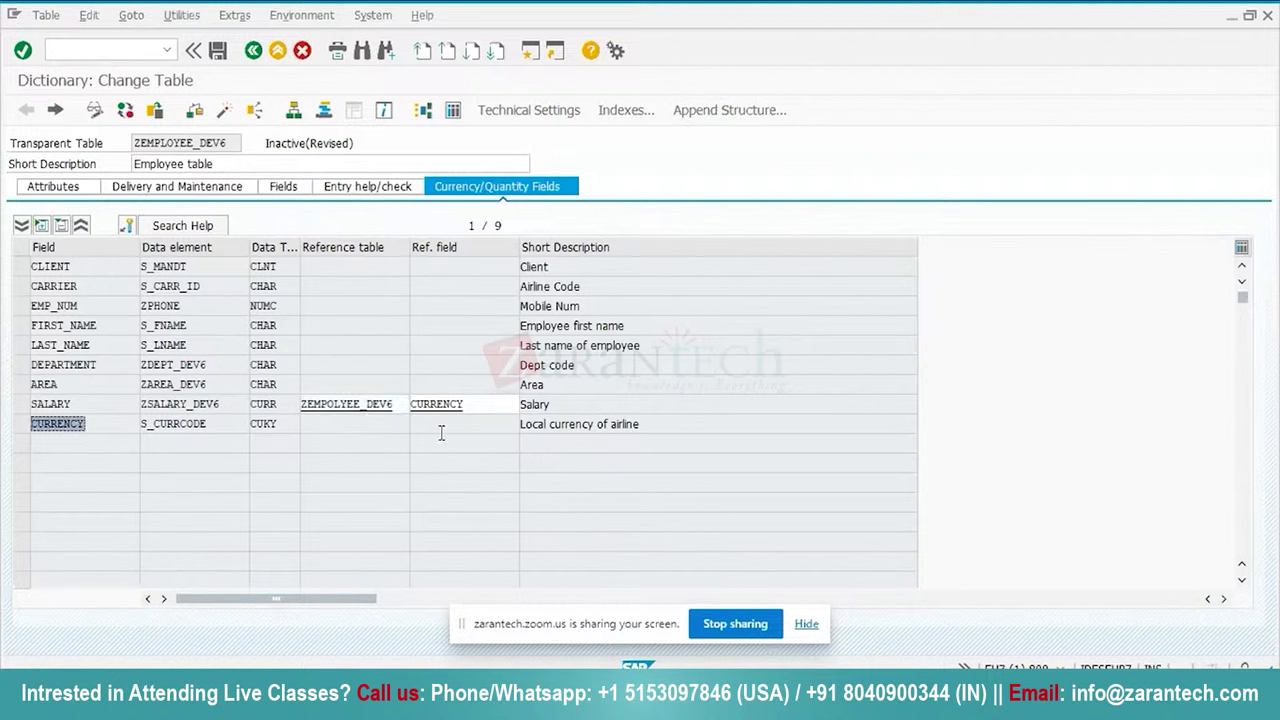
pyautogui.click(85, 425)
pyautogui.hotkey('ctrl', 's')
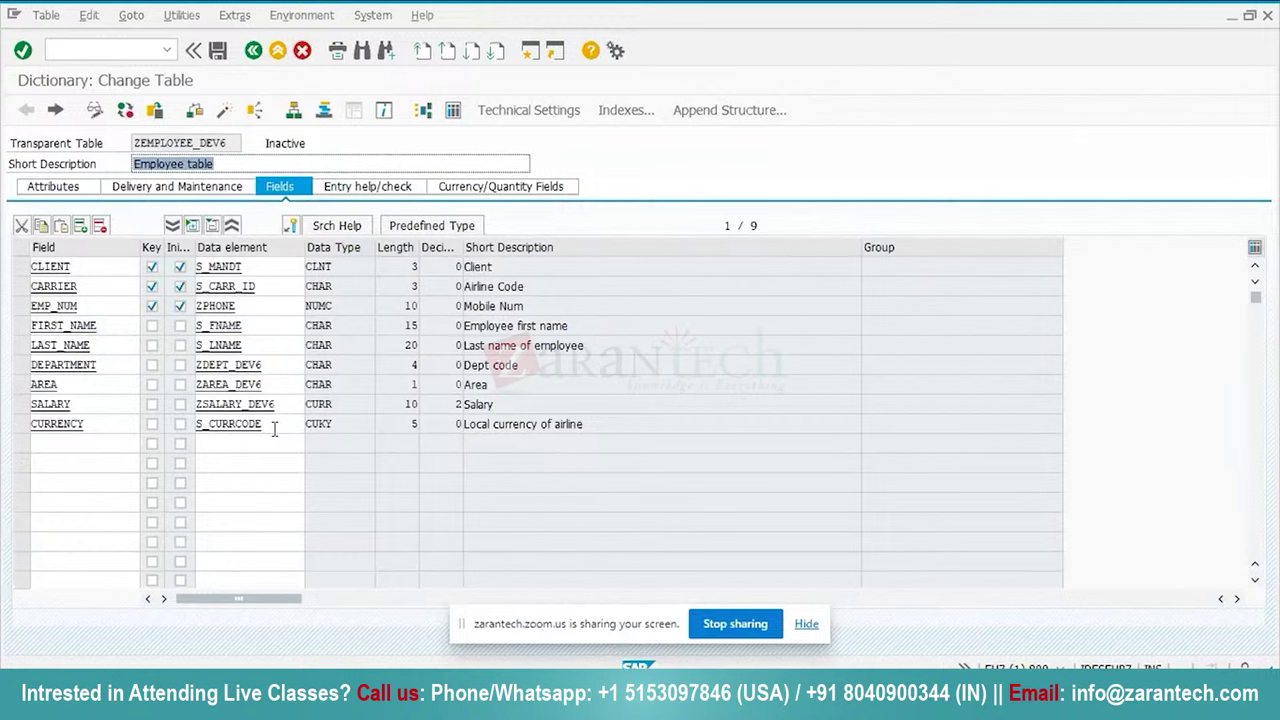
pyautogui.click(505, 194)
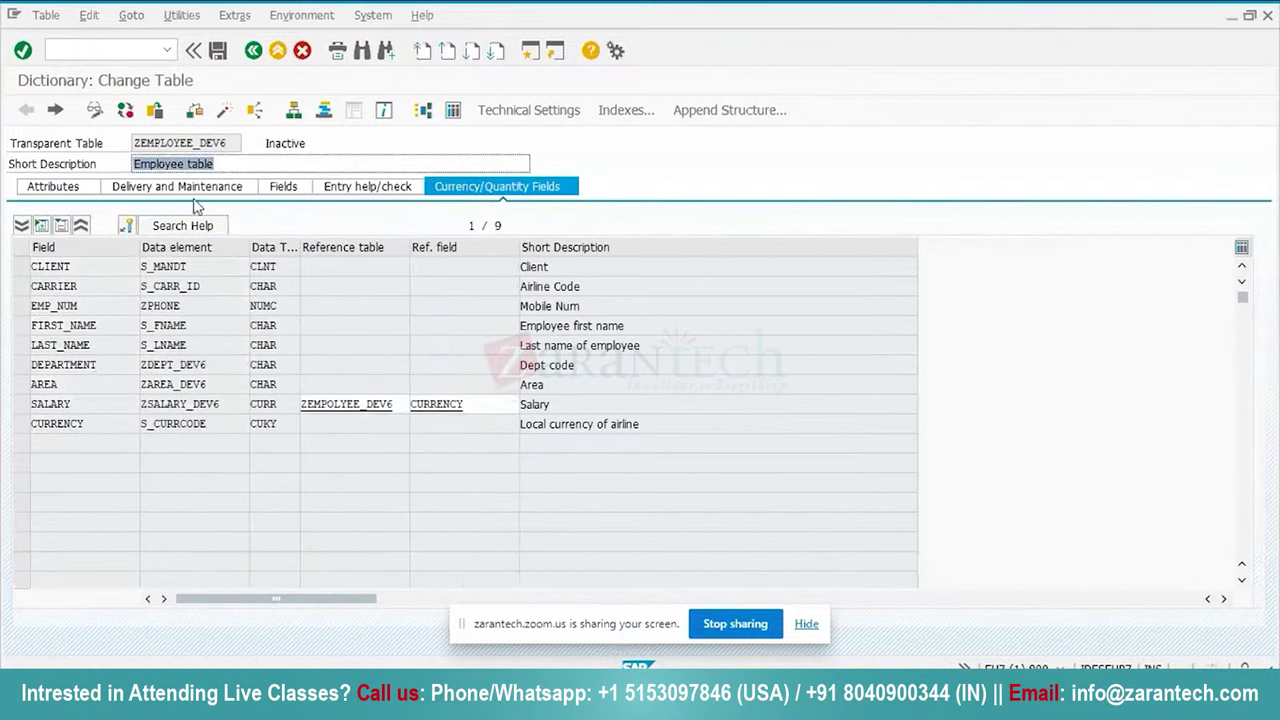
pyautogui.click(270, 193)
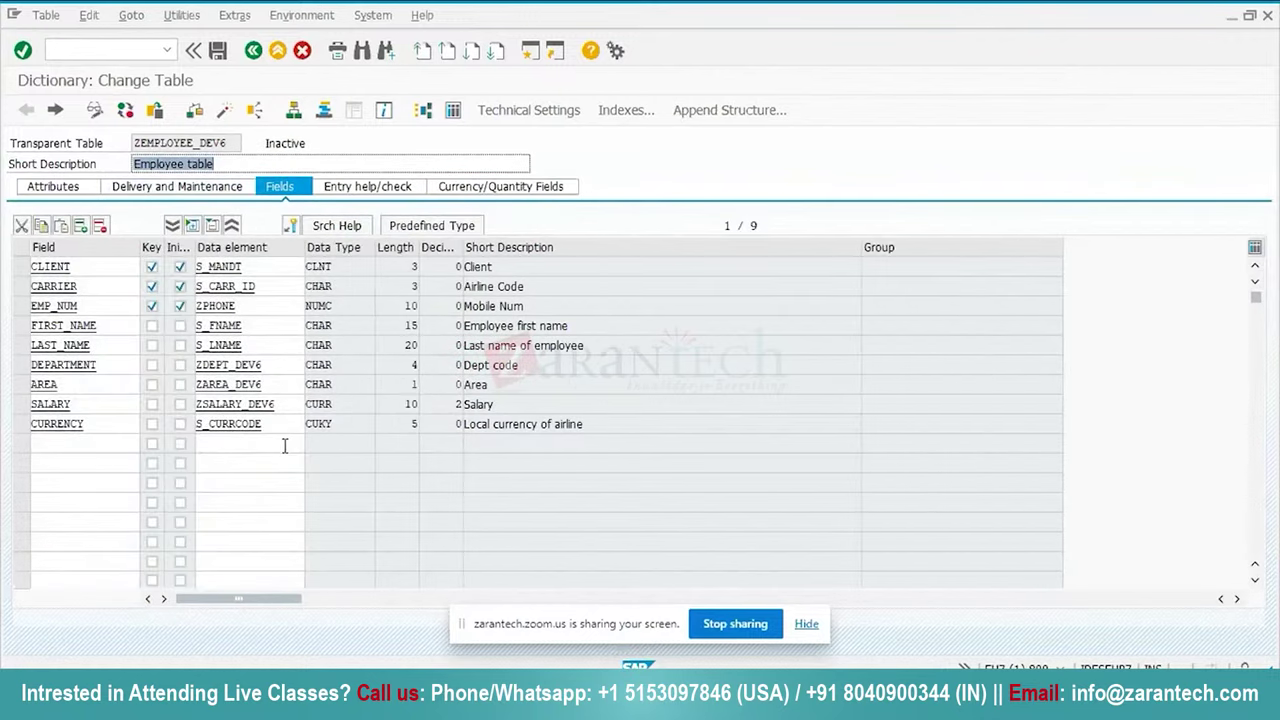